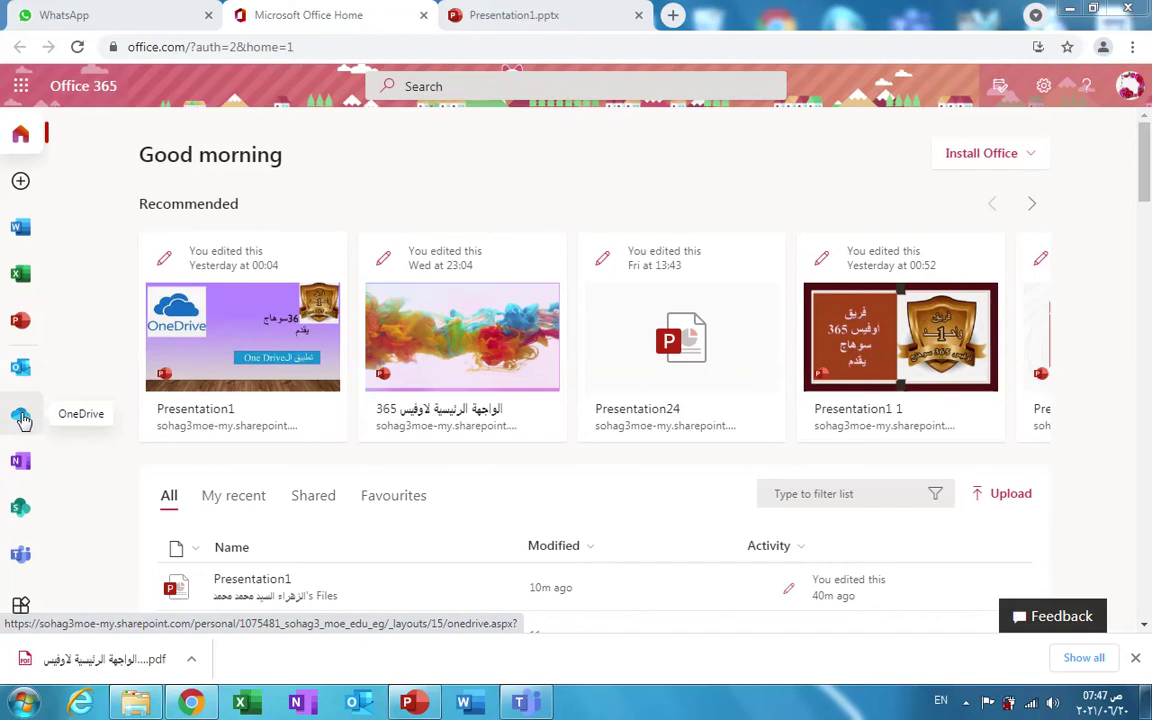
# Step: Open OneDrive from the full list of Office 365 apps
pyautogui.click(22, 607)
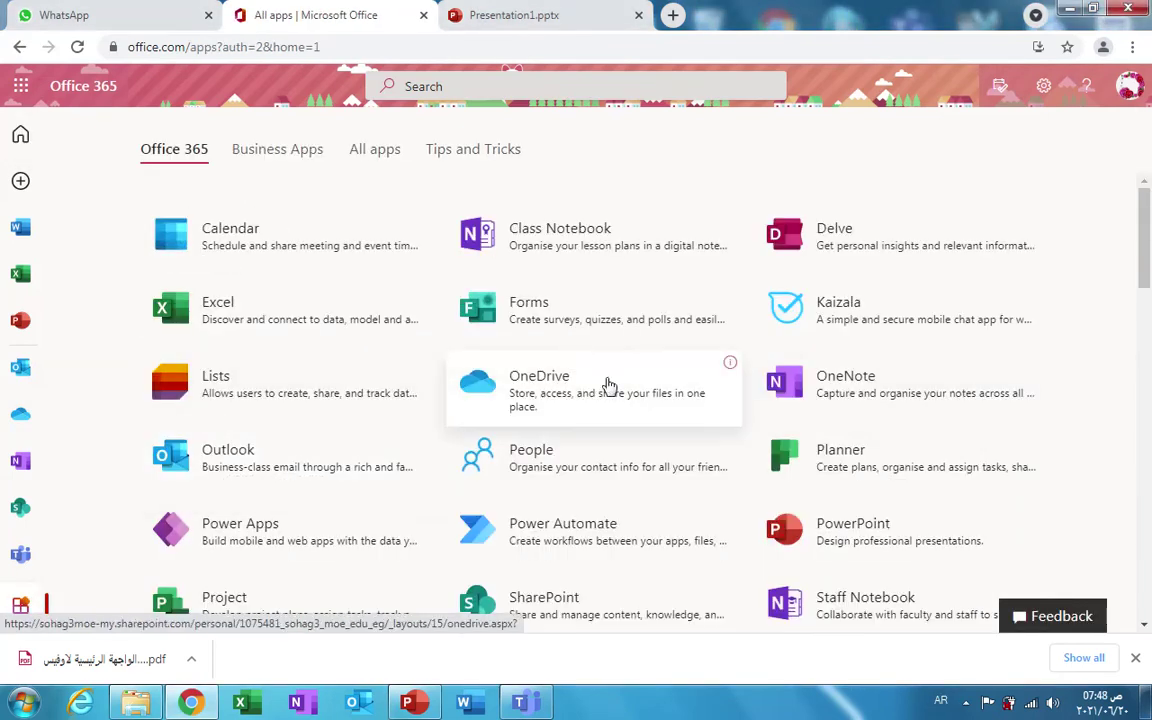
pyautogui.click(485, 389)
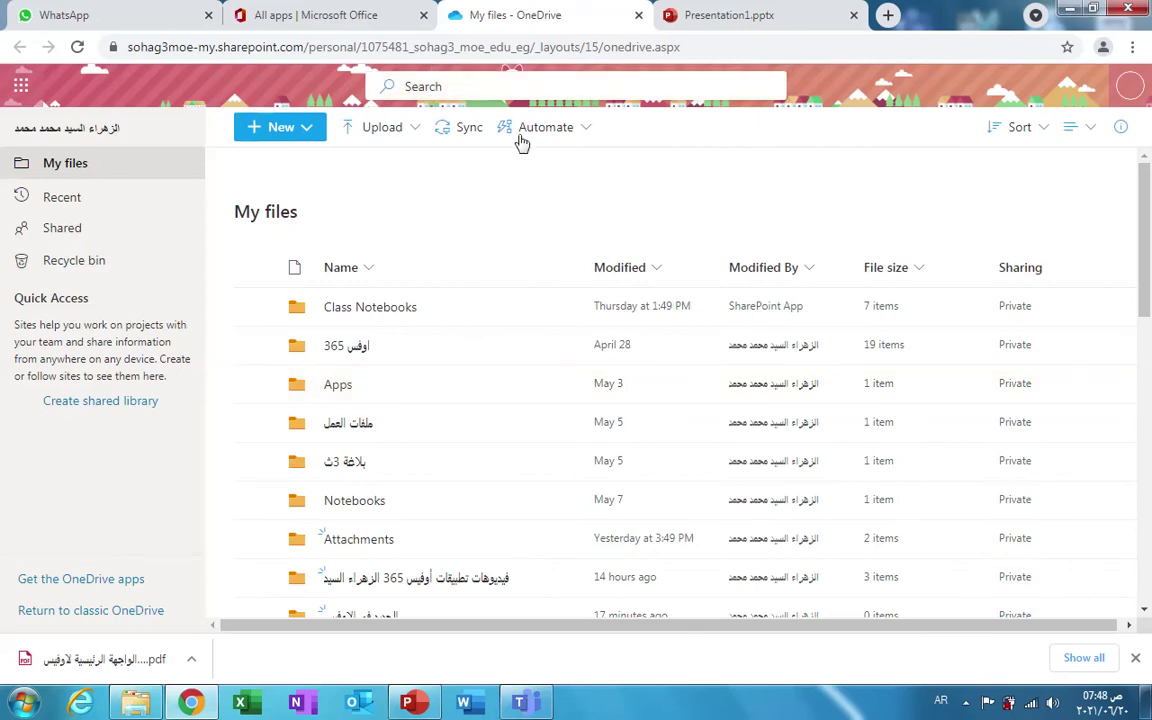
pyautogui.moveTo(450, 6)
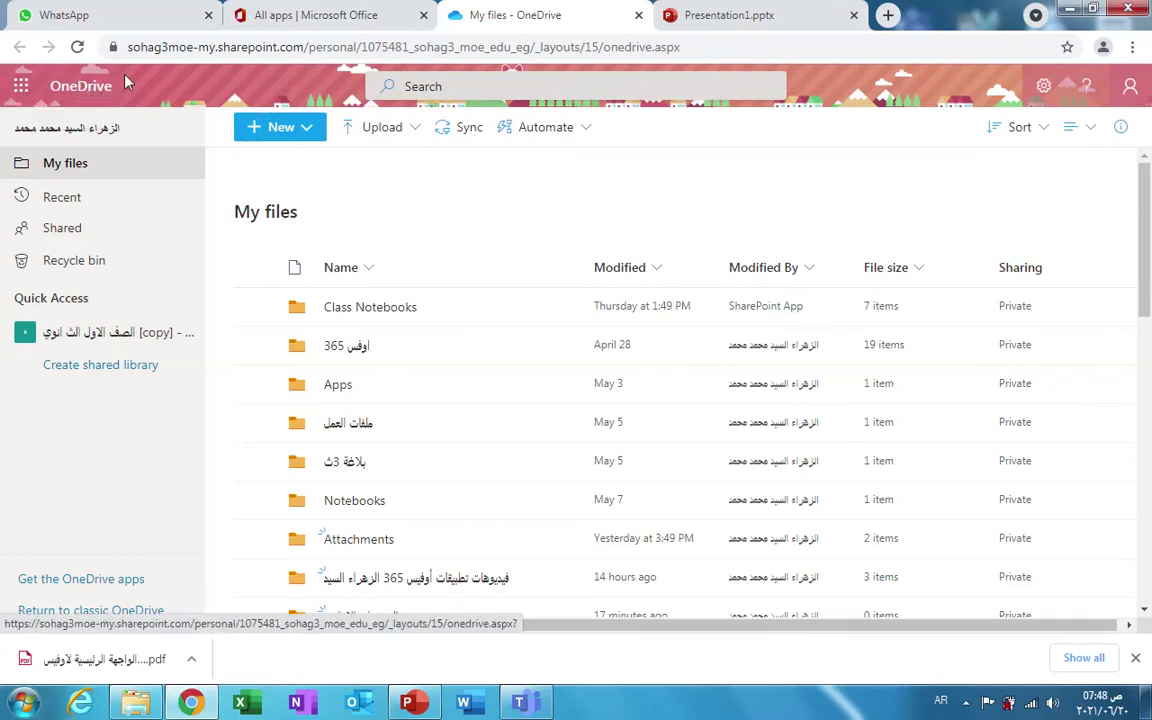
# Step: Search all OneDrive files for "تطبيقات أوفيس"
pyautogui.click(464, 87)
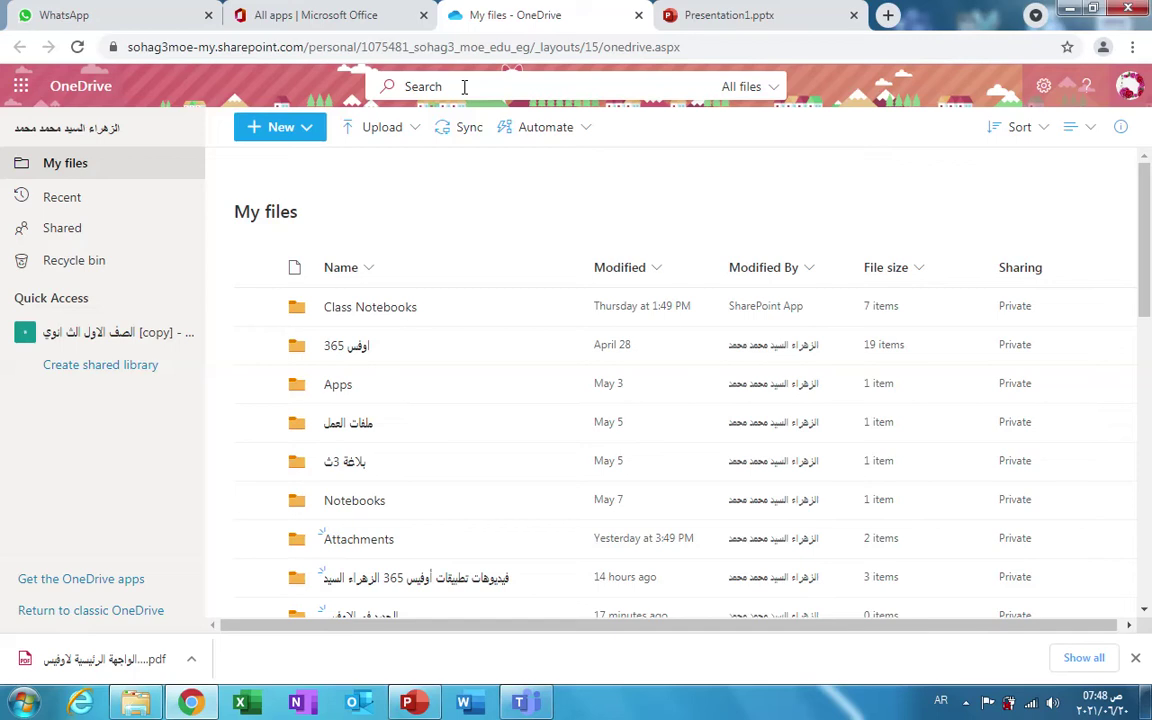
pyautogui.click(464, 86)
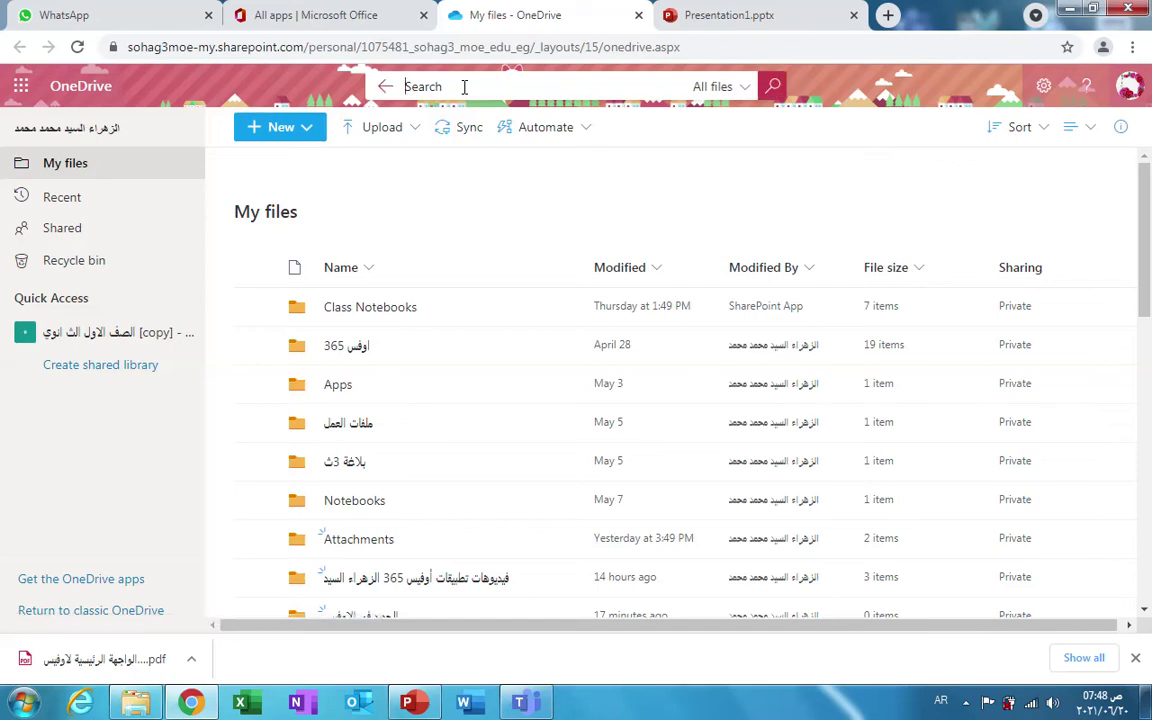
pyautogui.write('تط')
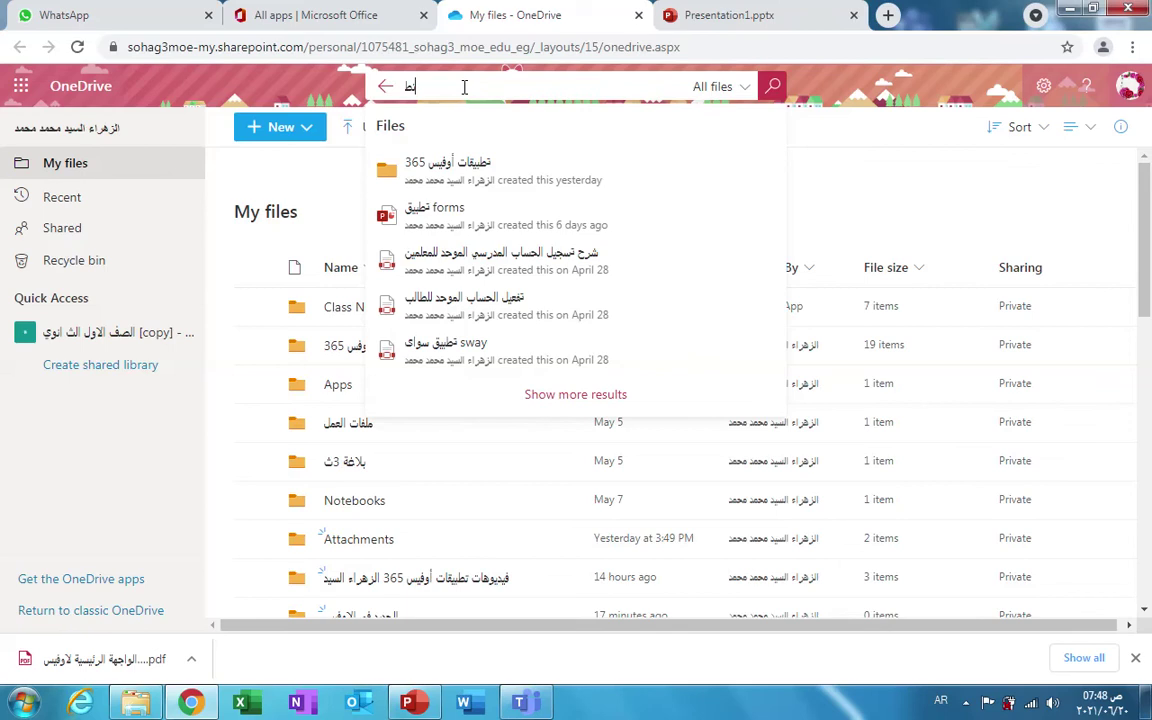
pyautogui.write('بيقات أوفيس')
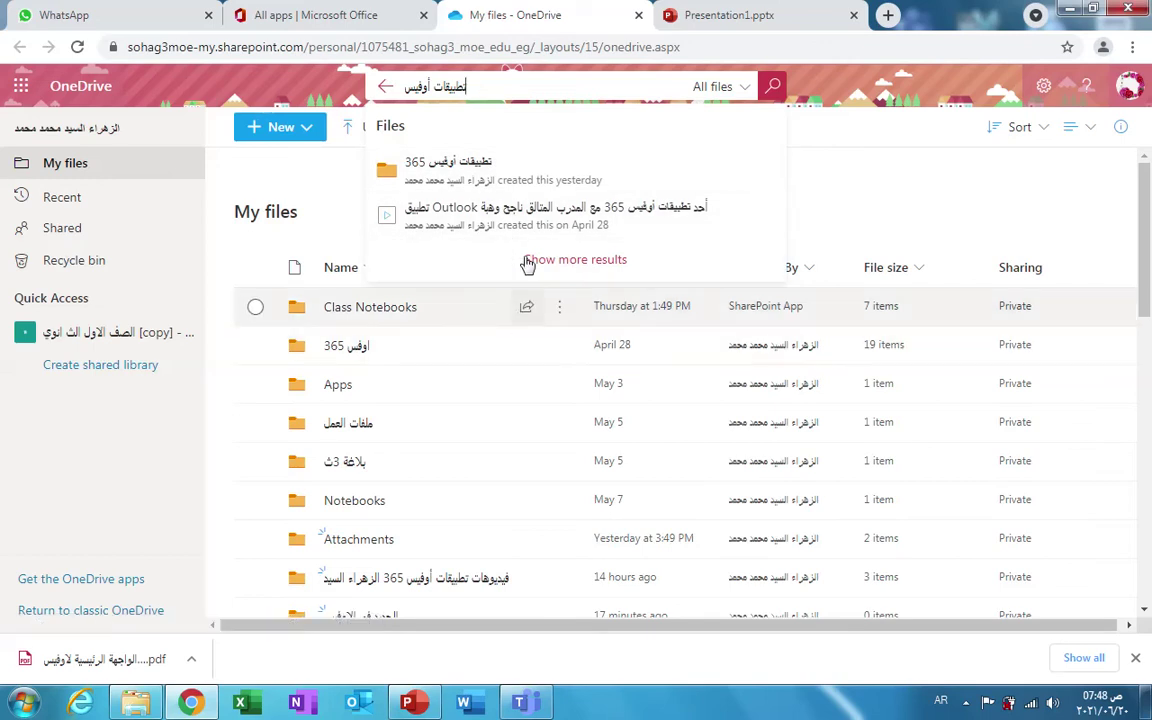
# Step: Clear the entered text from the file search
pyautogui.press('BackSpace')
pyautogui.press('BackSpace')
pyautogui.press('BackSpace')
pyautogui.press('BackSpace')
pyautogui.press('BackSpace')
pyautogui.press('BackSpace')
pyautogui.press('BackSpace')
pyautogui.press('BackSpace')
pyautogui.press('BackSpace')
pyautogui.press('BackSpace')
pyautogui.press('BackSpace')
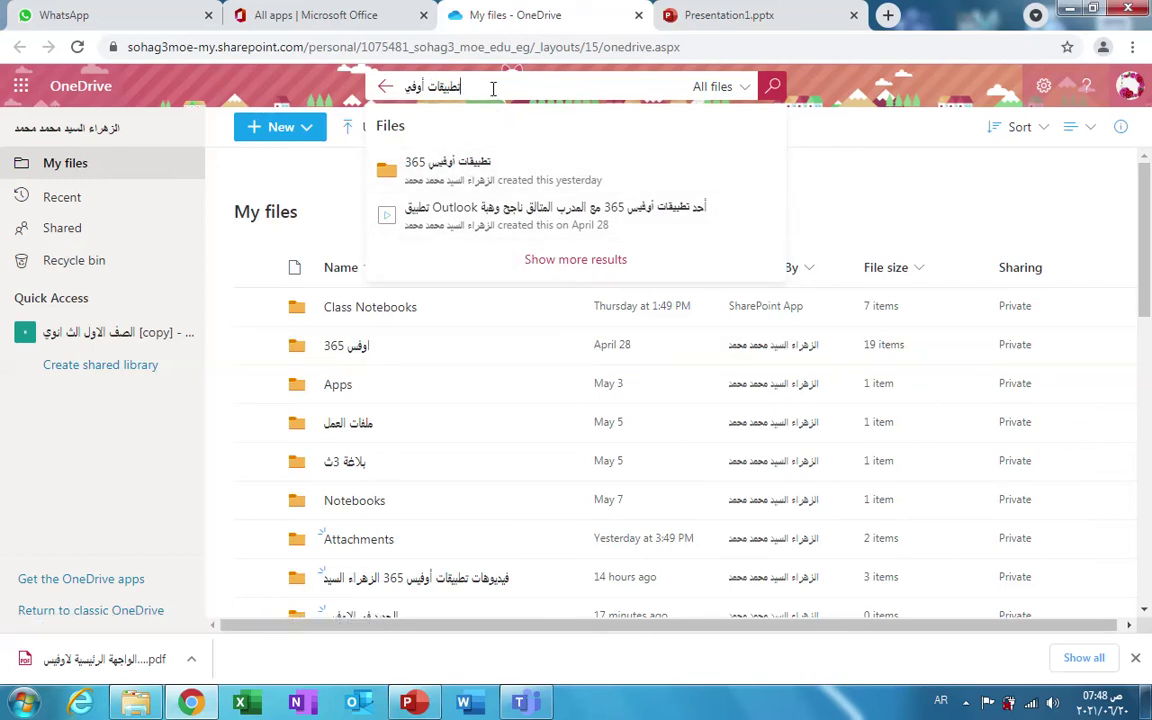
pyautogui.press('BackSpace')
pyautogui.press('BackSpace')
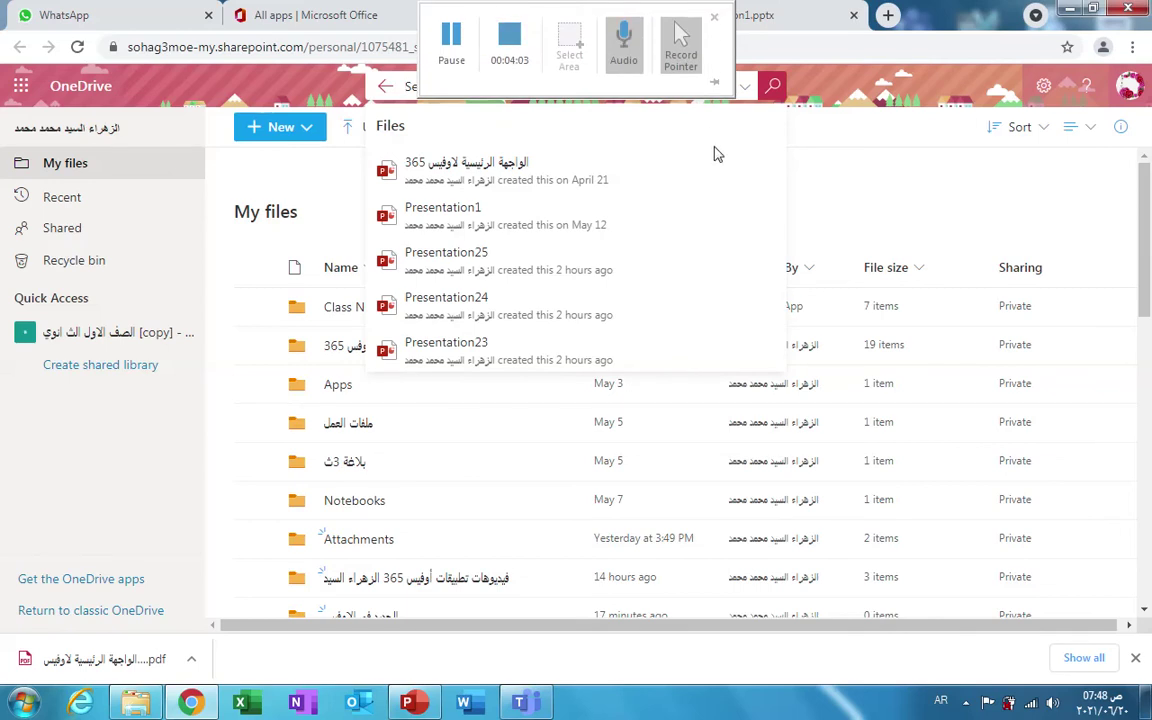
# Step: View the available search scopes for files and close the list without changing the scope
pyautogui.click(746, 88)
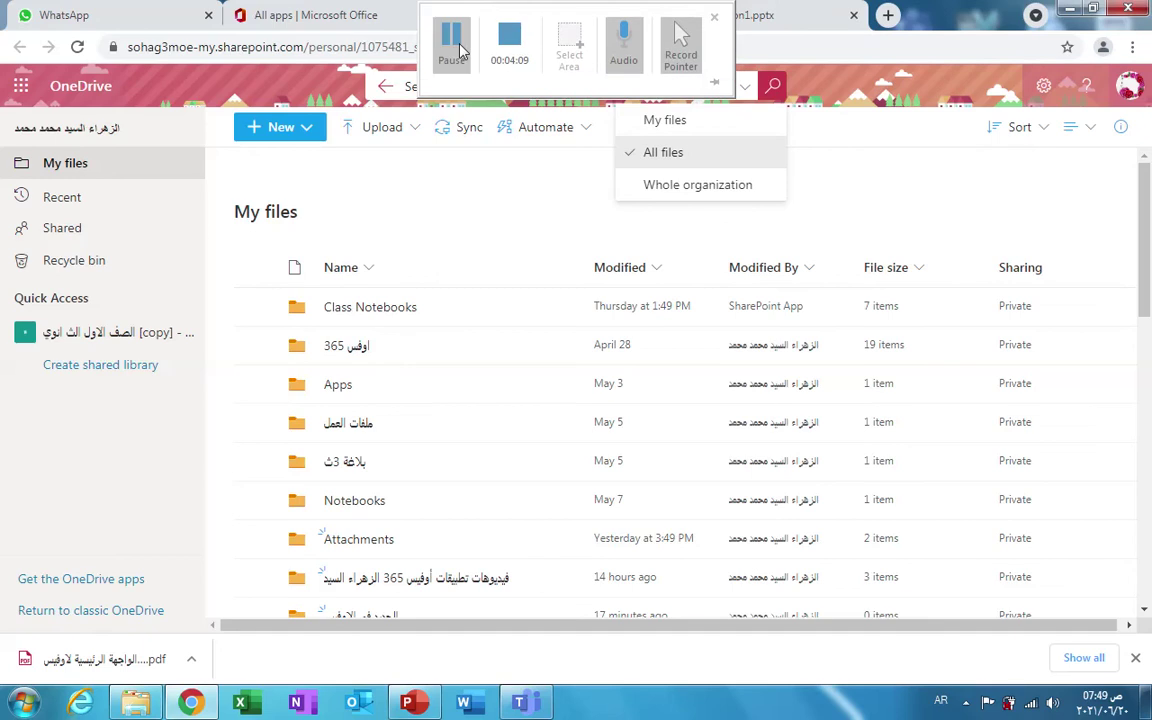
pyautogui.click(452, 45)
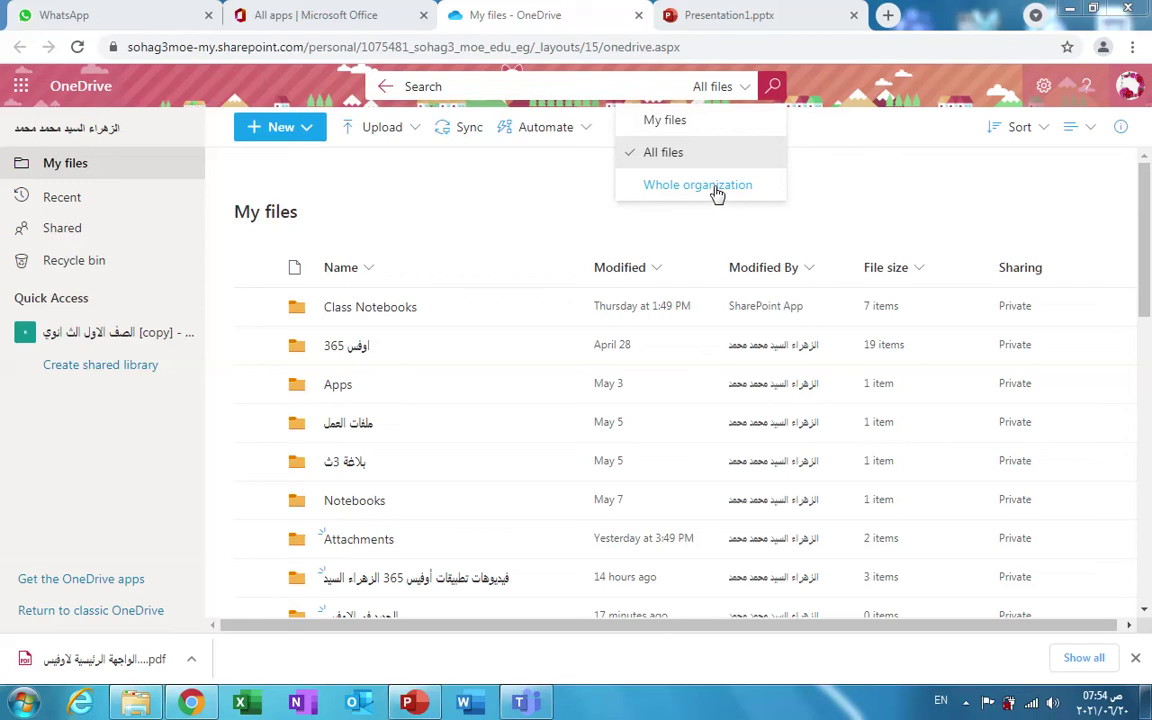
pyautogui.click(748, 90)
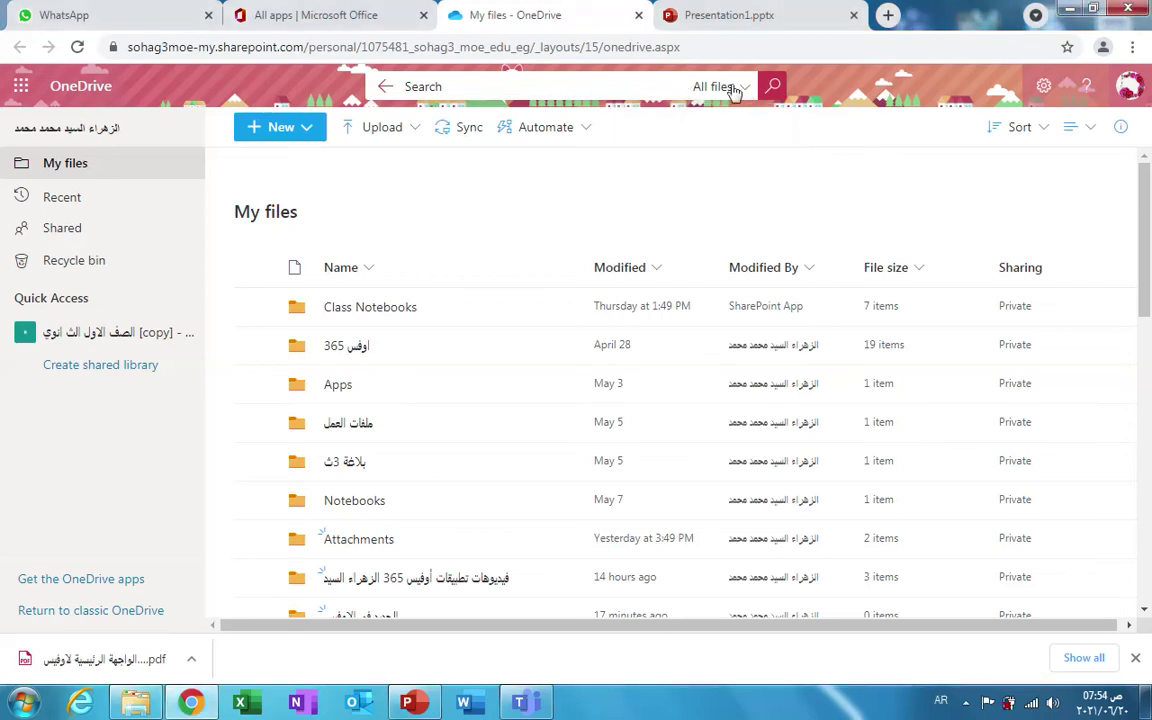
# Step: Open the account's language and region page through the OneDrive settings
pyautogui.click(1043, 90)
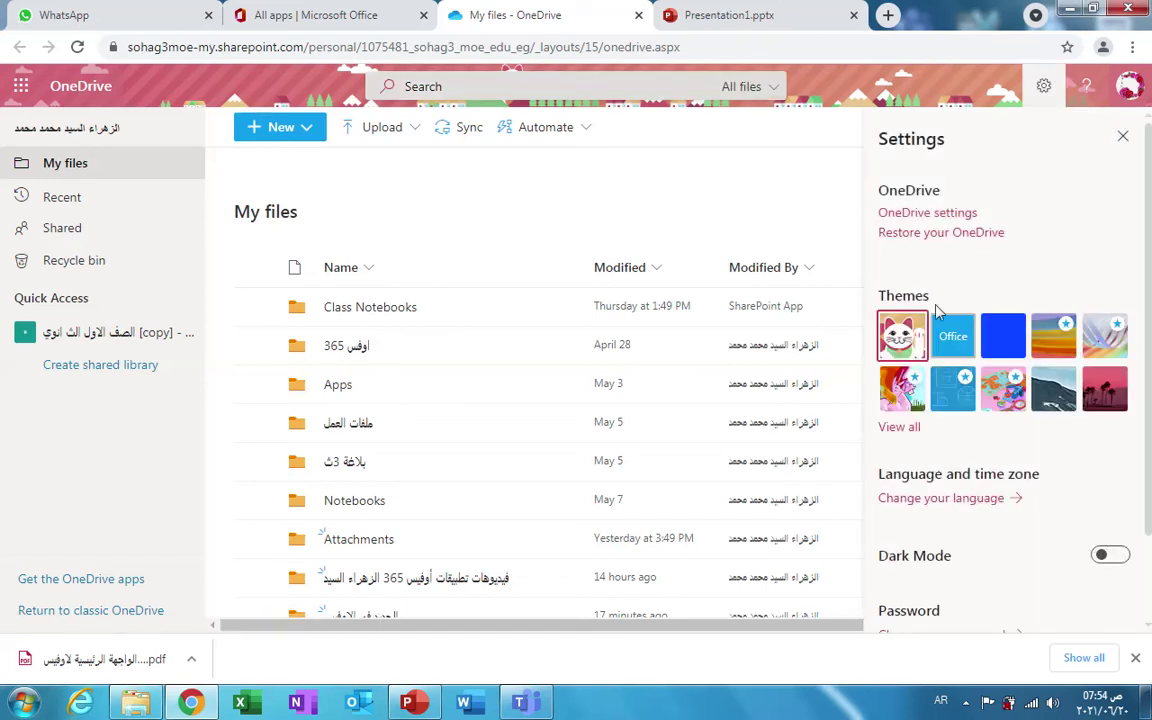
pyautogui.click(995, 505)
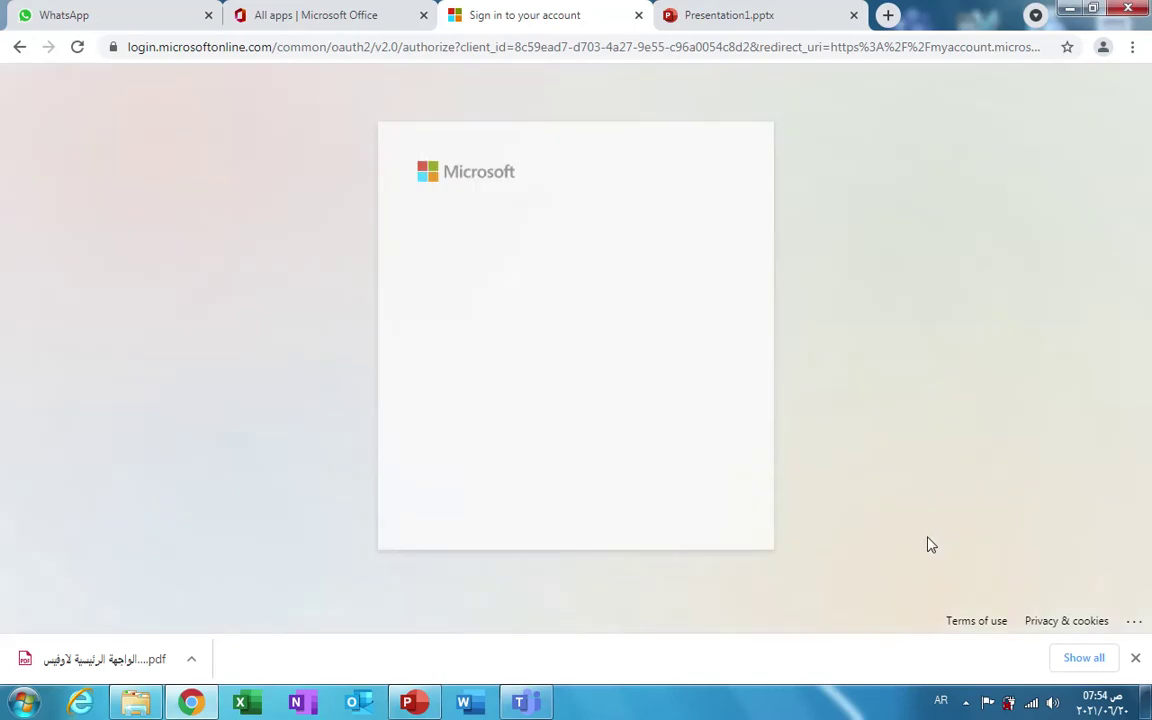
pyautogui.click(604, 278)
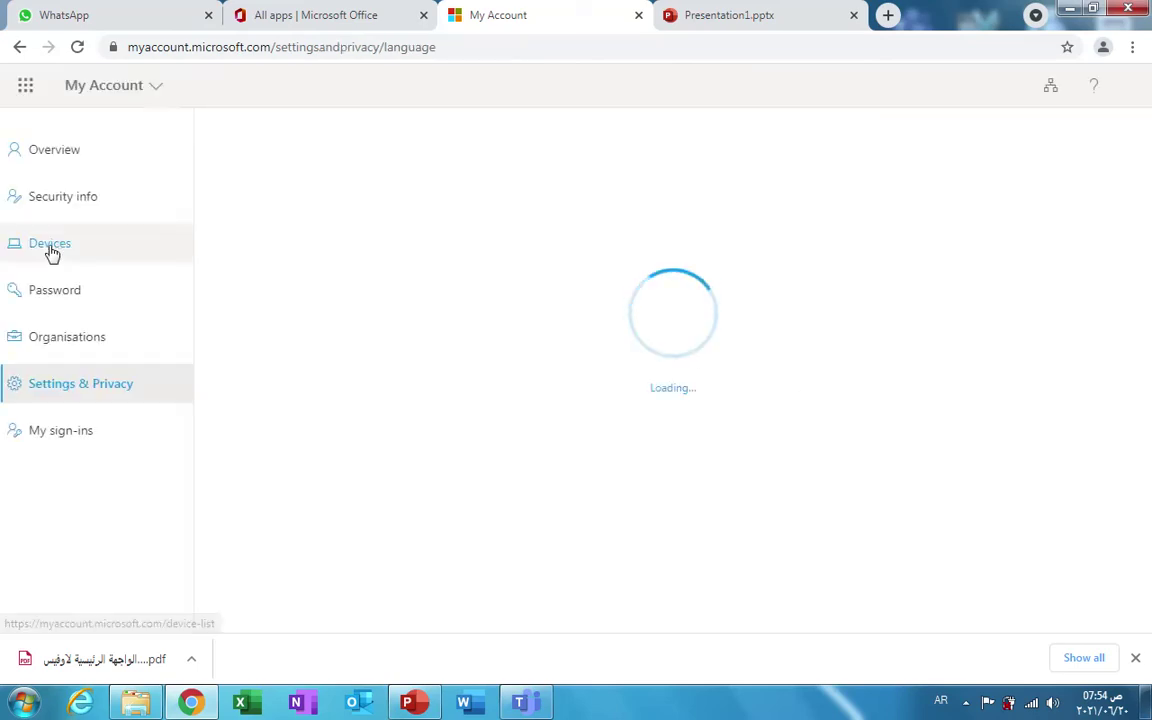
pyautogui.click(111, 390)
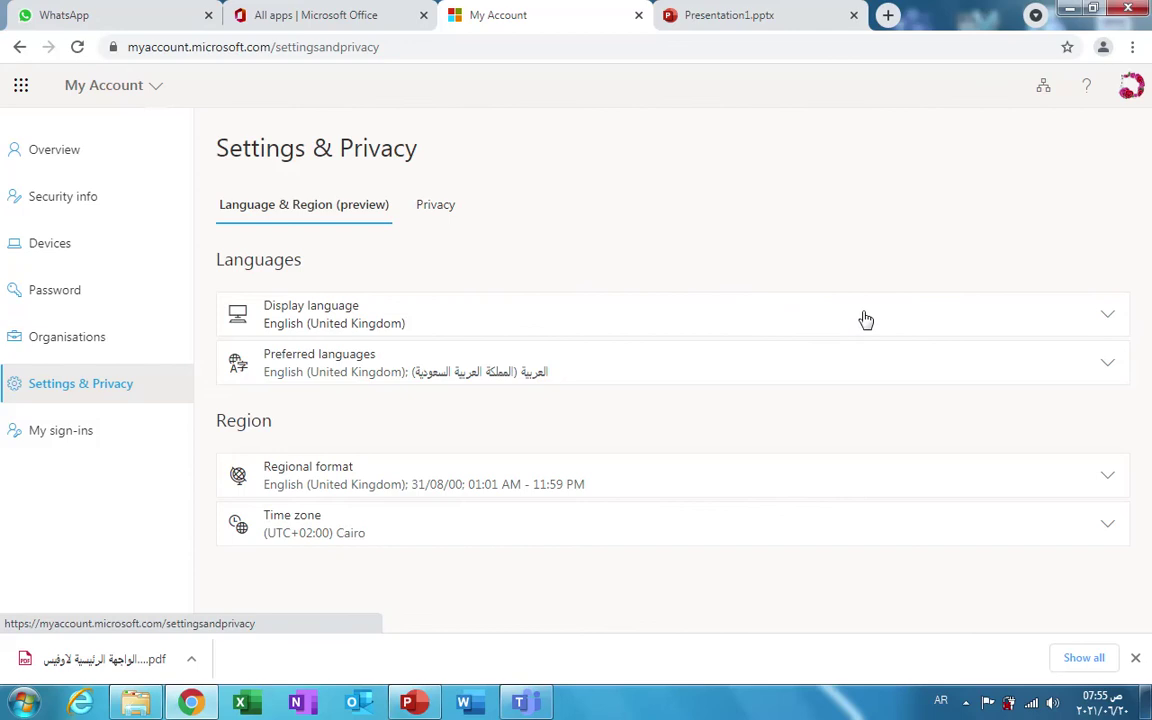
# Step: View the selectable display languages, cancel without choosing one, and close the account page
pyautogui.click(1108, 316)
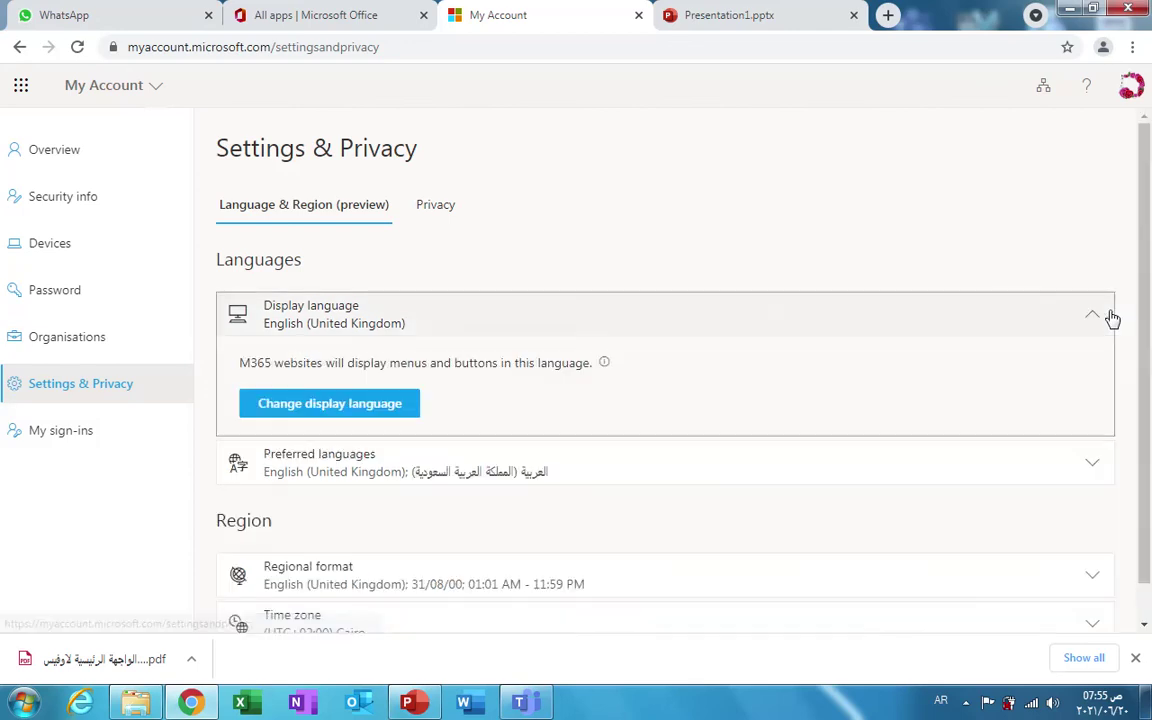
pyautogui.click(331, 410)
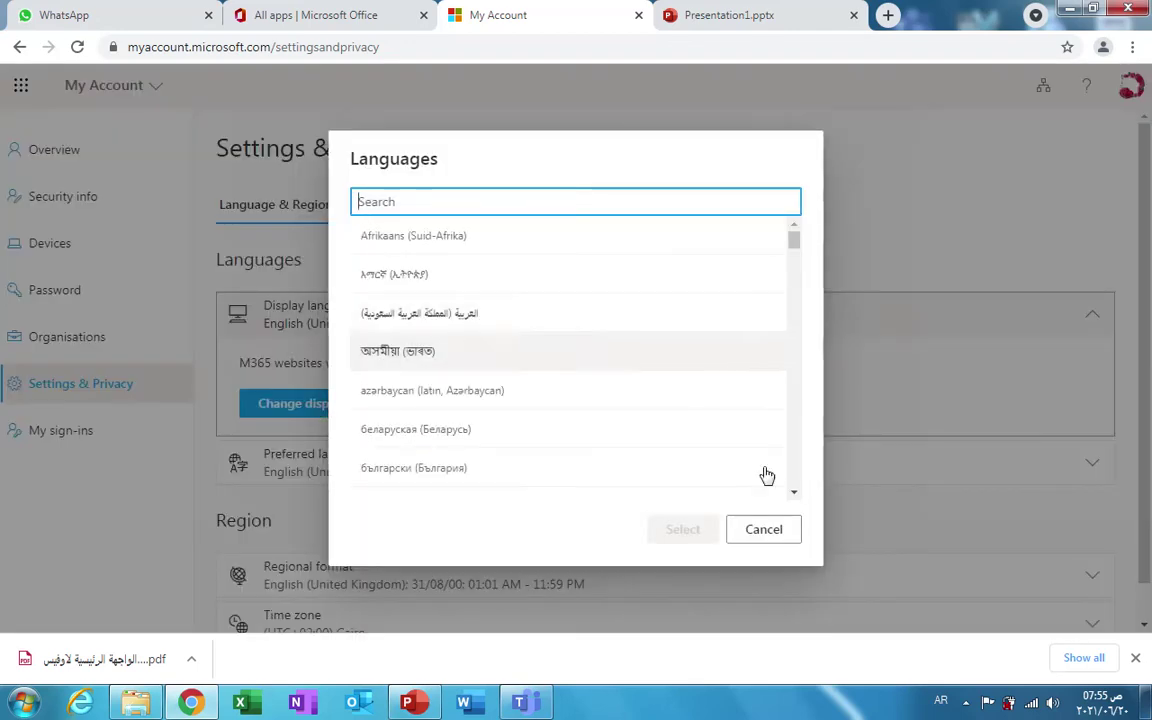
pyautogui.click(764, 531)
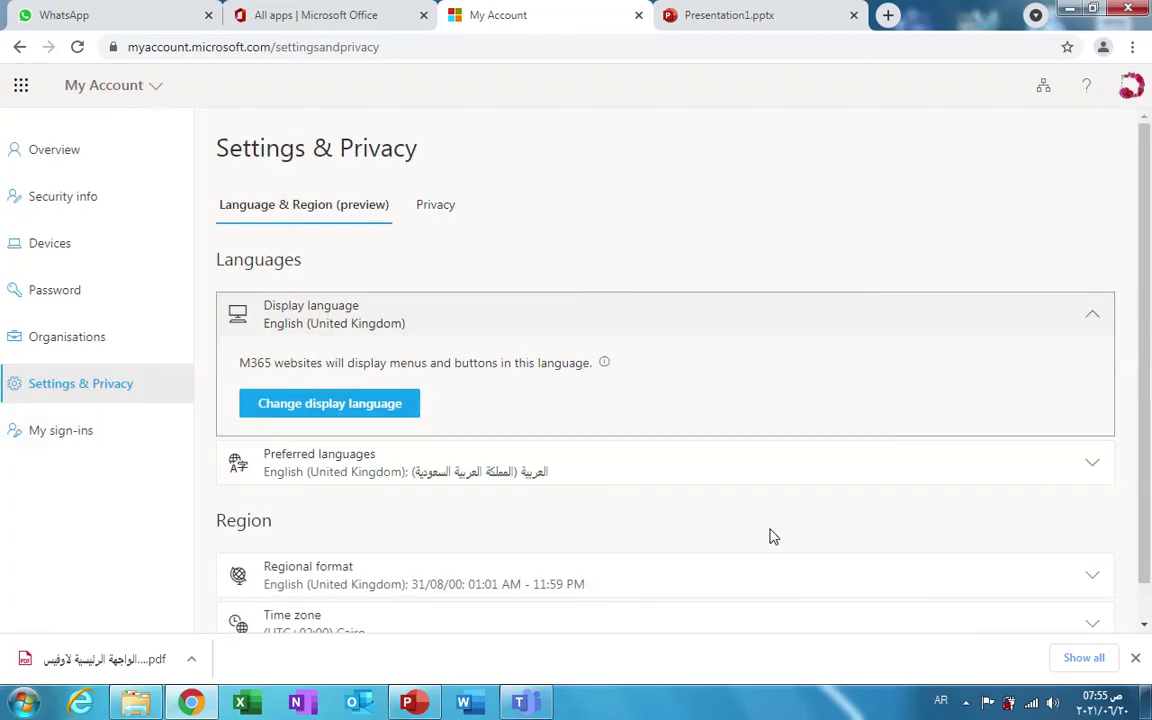
pyautogui.click(637, 16)
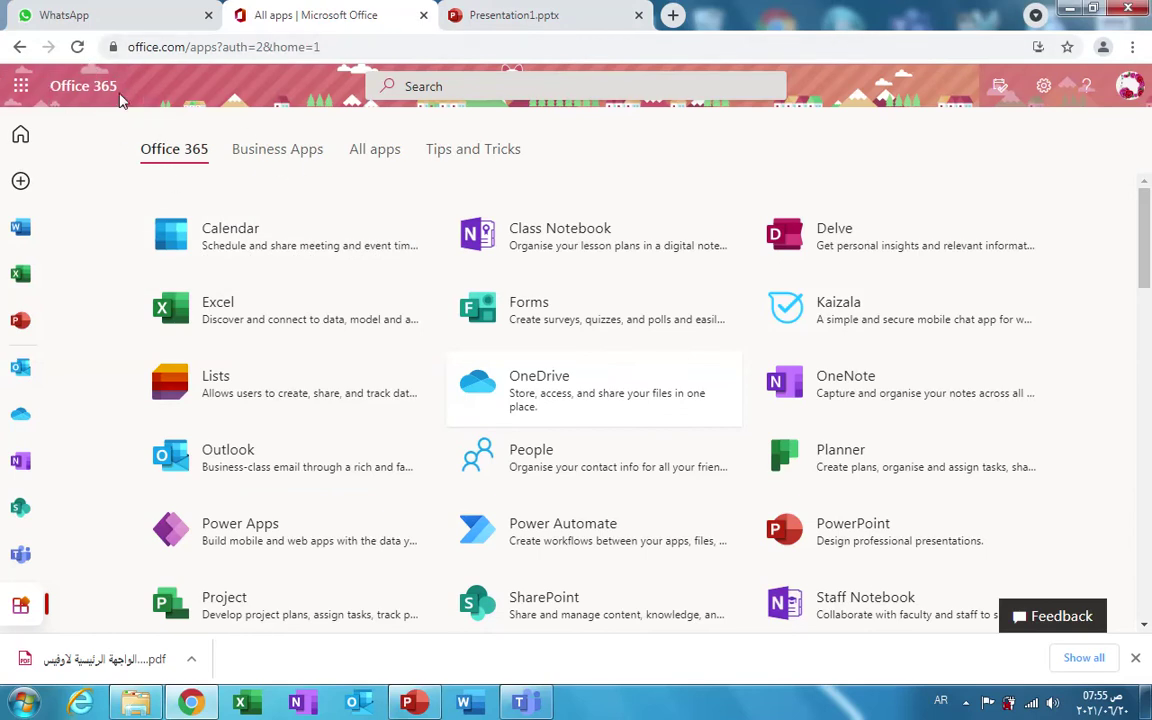
# Step: Reopen OneDrive from the Office 365 apps list
pyautogui.moveTo(412, 5)
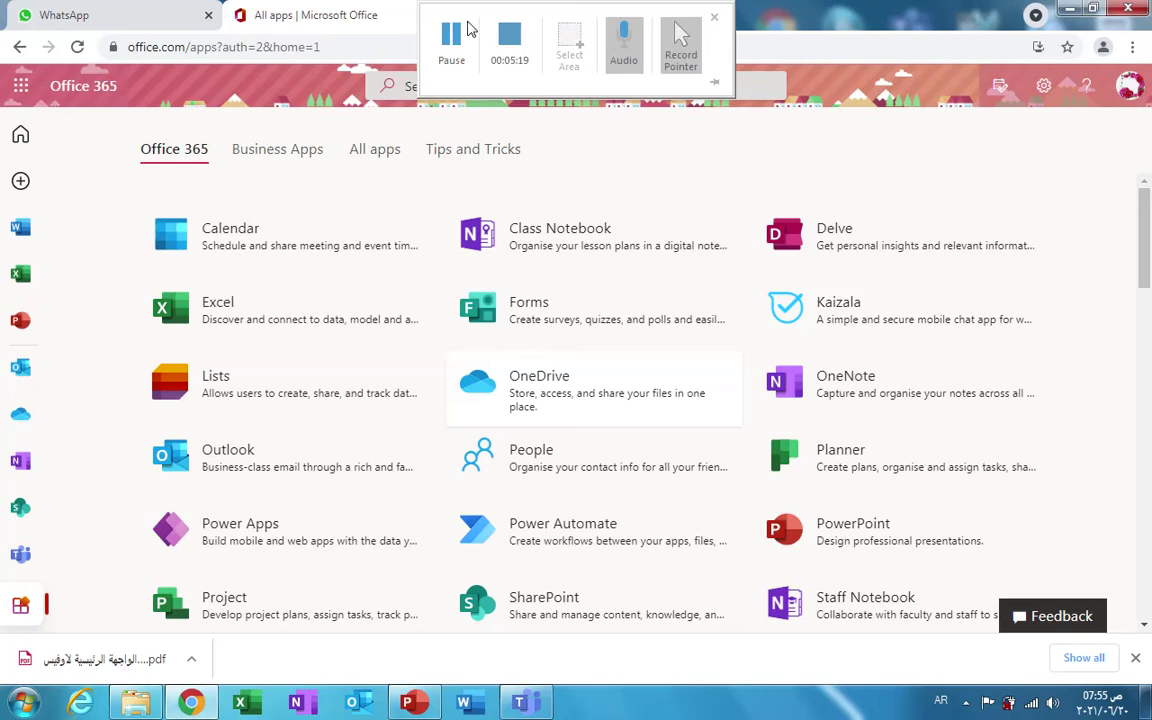
pyautogui.click(451, 45)
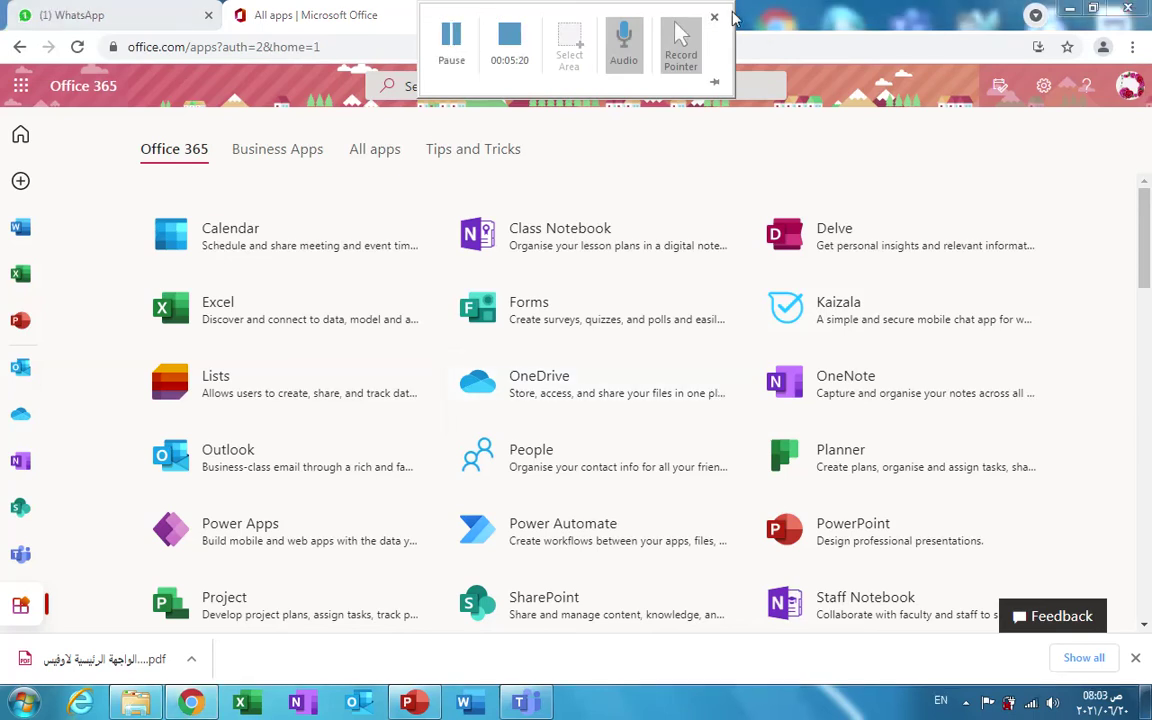
pyautogui.click(548, 395)
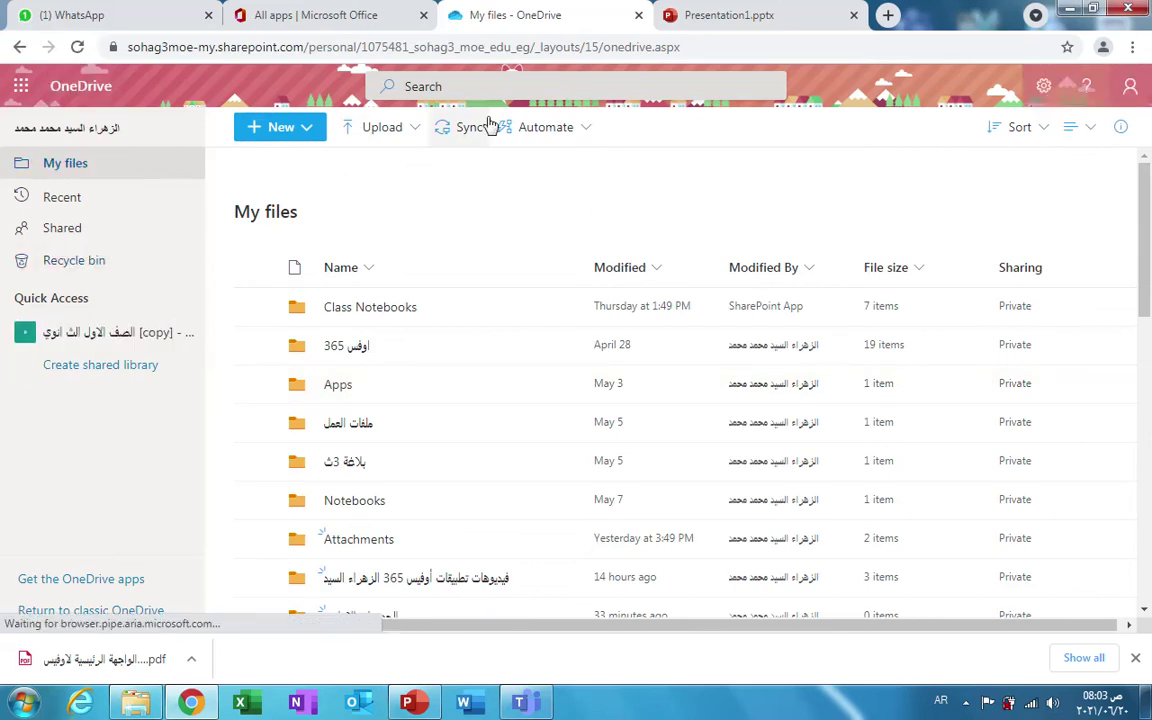
# Step: Turn Dark Mode on and back off in the OneDrive settings, and close the settings
pyautogui.click(1045, 88)
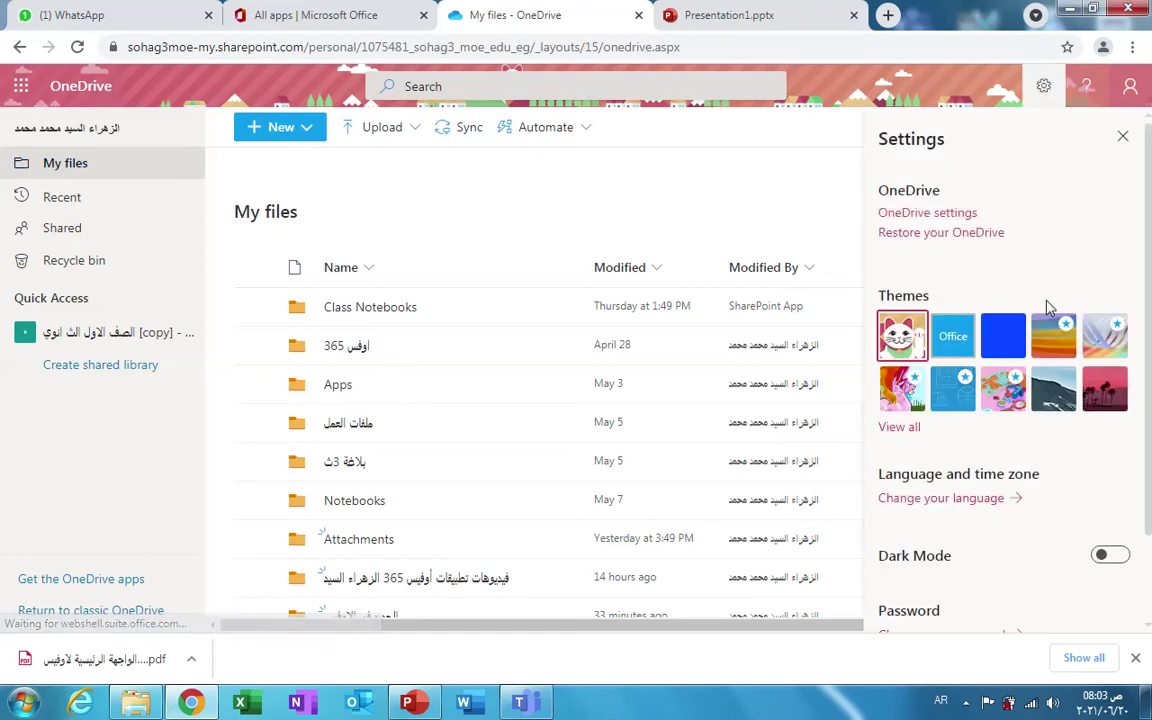
pyautogui.click(1110, 556)
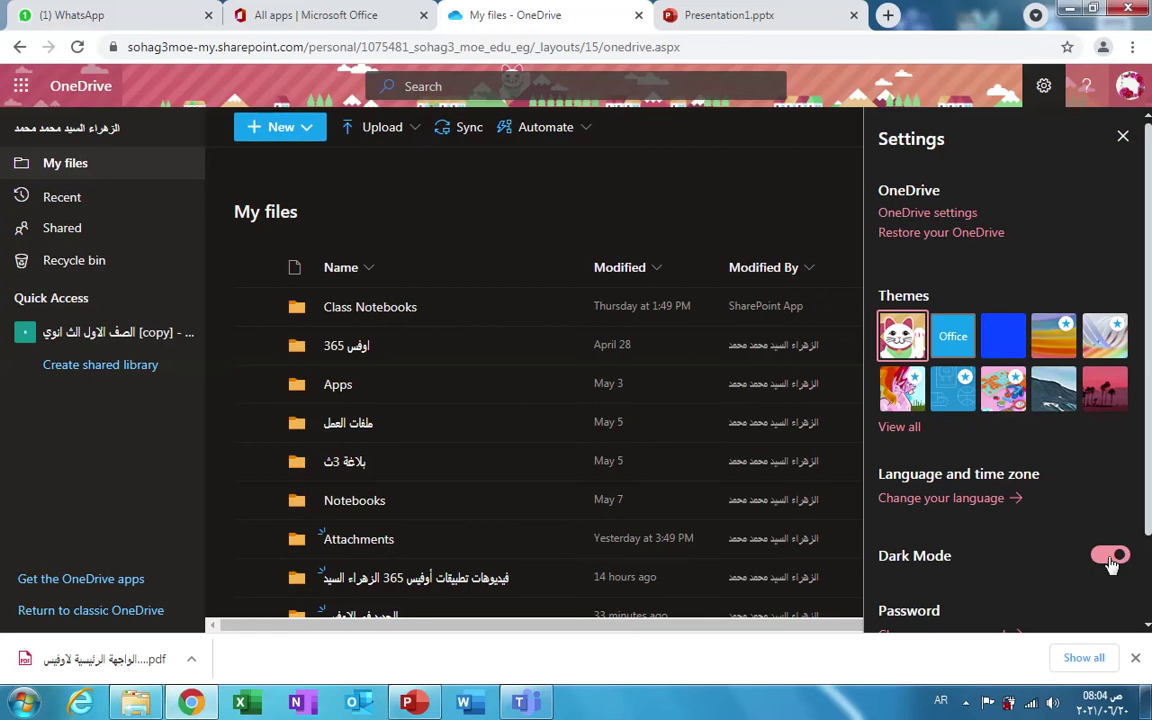
pyautogui.click(1108, 557)
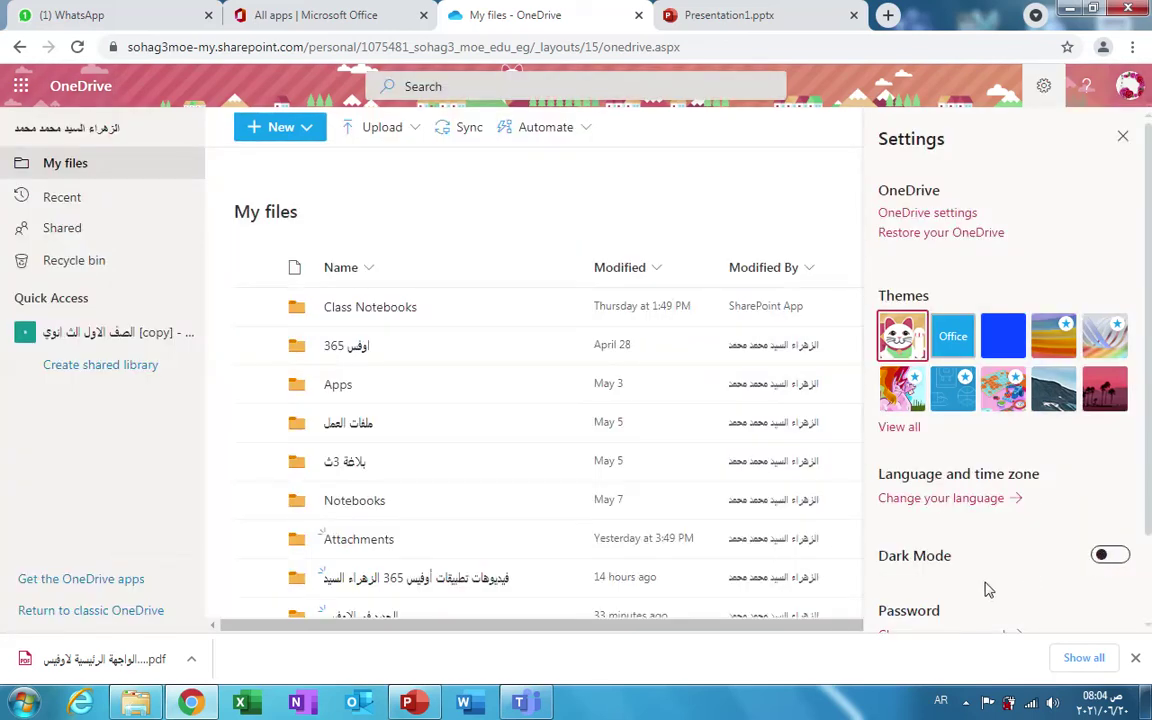
pyautogui.scroll(-1, 1148, 398)
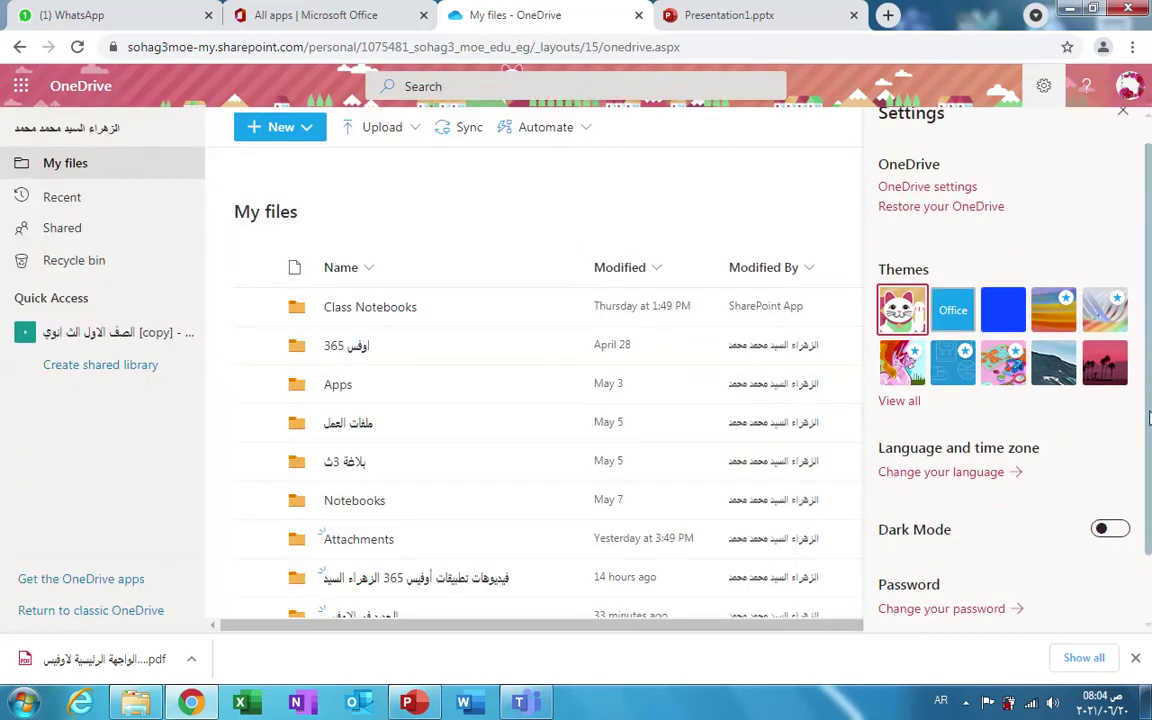
pyautogui.scroll(1, 1147, 370)
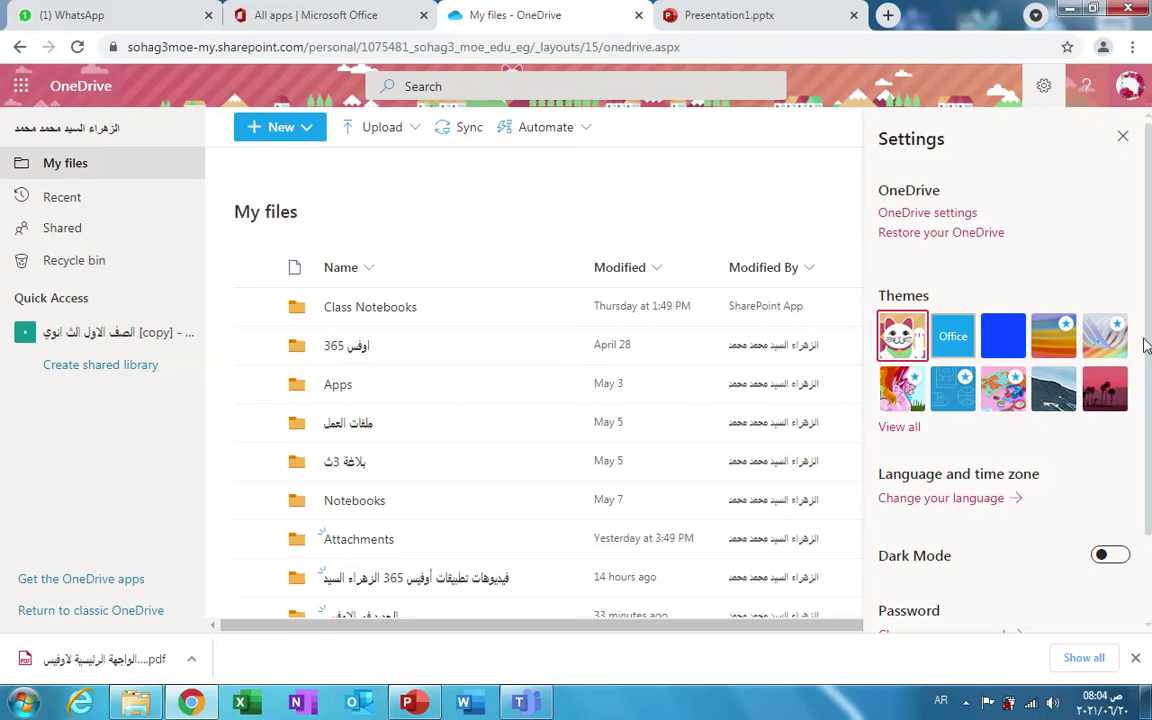
pyautogui.click(1045, 87)
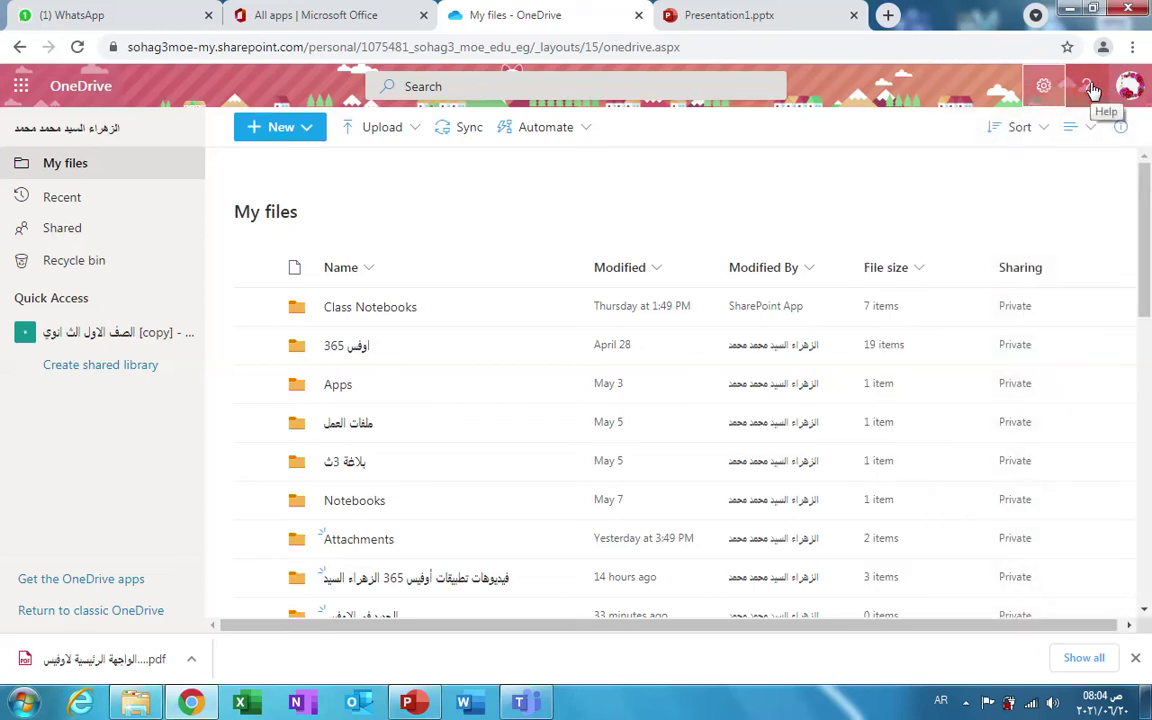
# Step: View the signed-in account's details and close them
pyautogui.click(1133, 89)
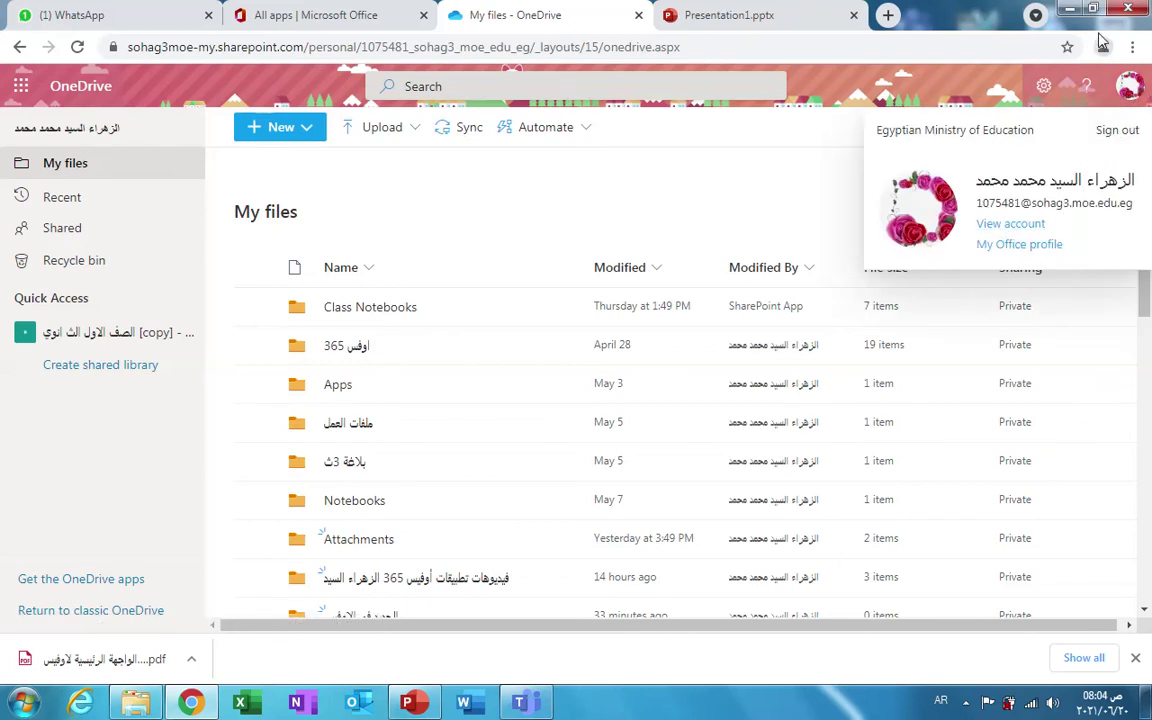
pyautogui.click(1129, 89)
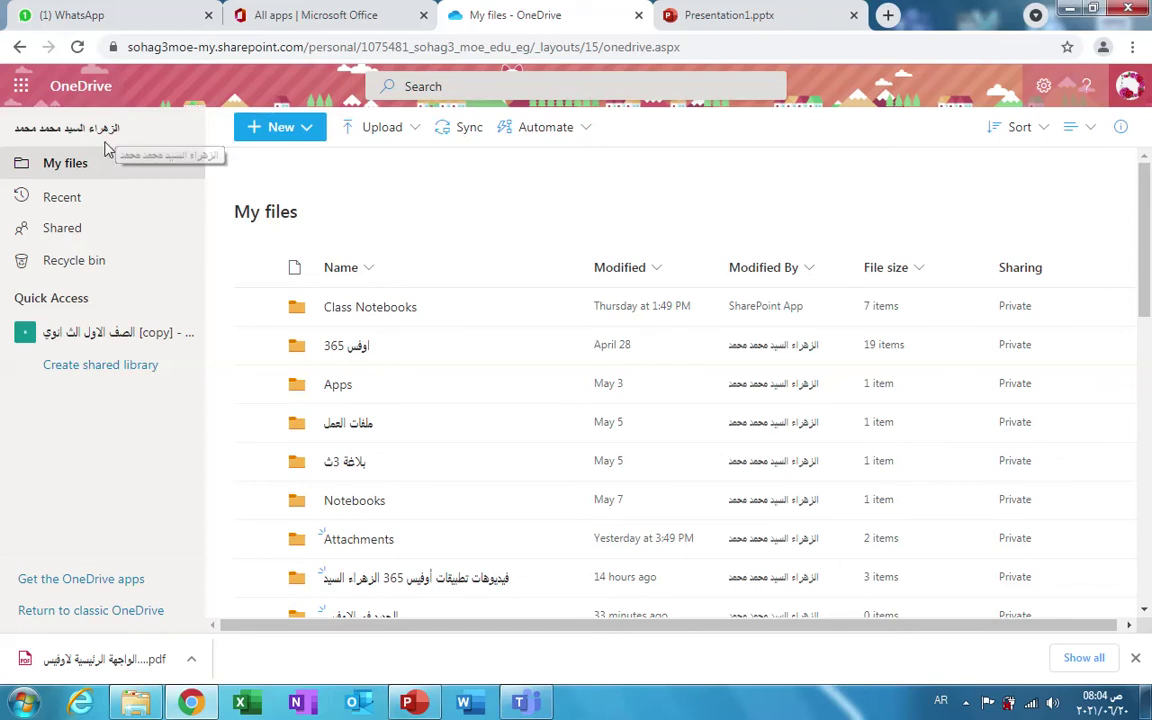
# Step: Browse the recent files, the files shared with this account, and the recycle bin
pyautogui.click(98, 204)
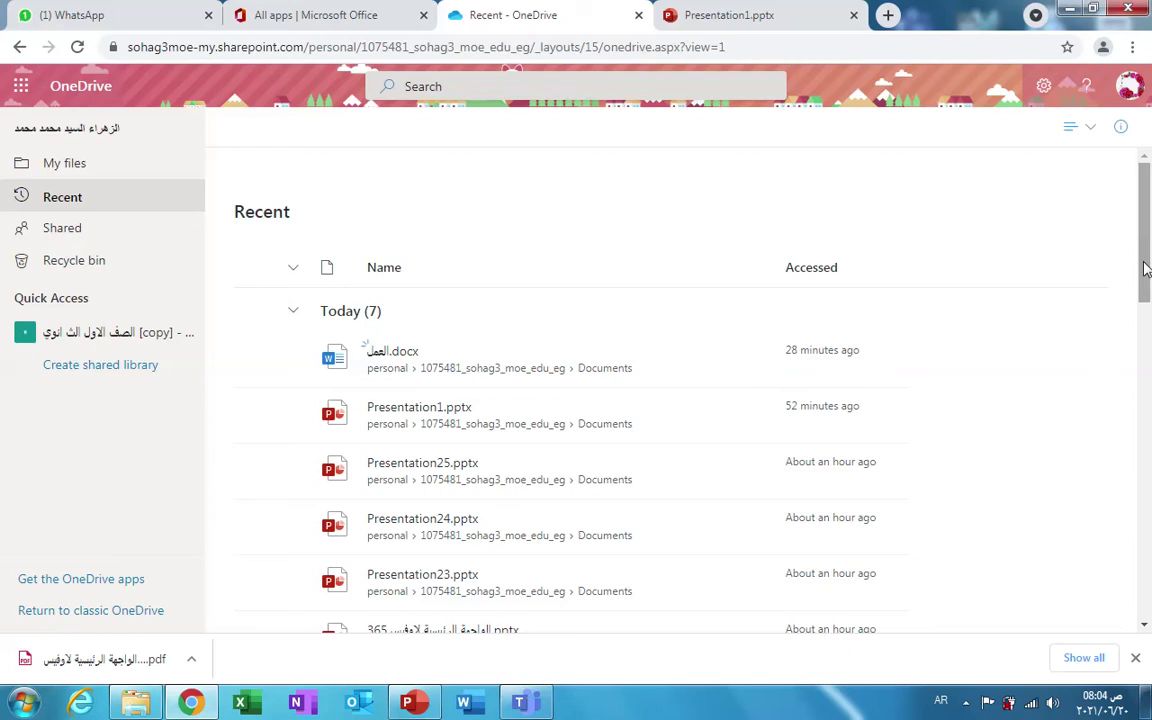
pyautogui.moveTo(1146, 268); pyautogui.dragTo(1113, 370)
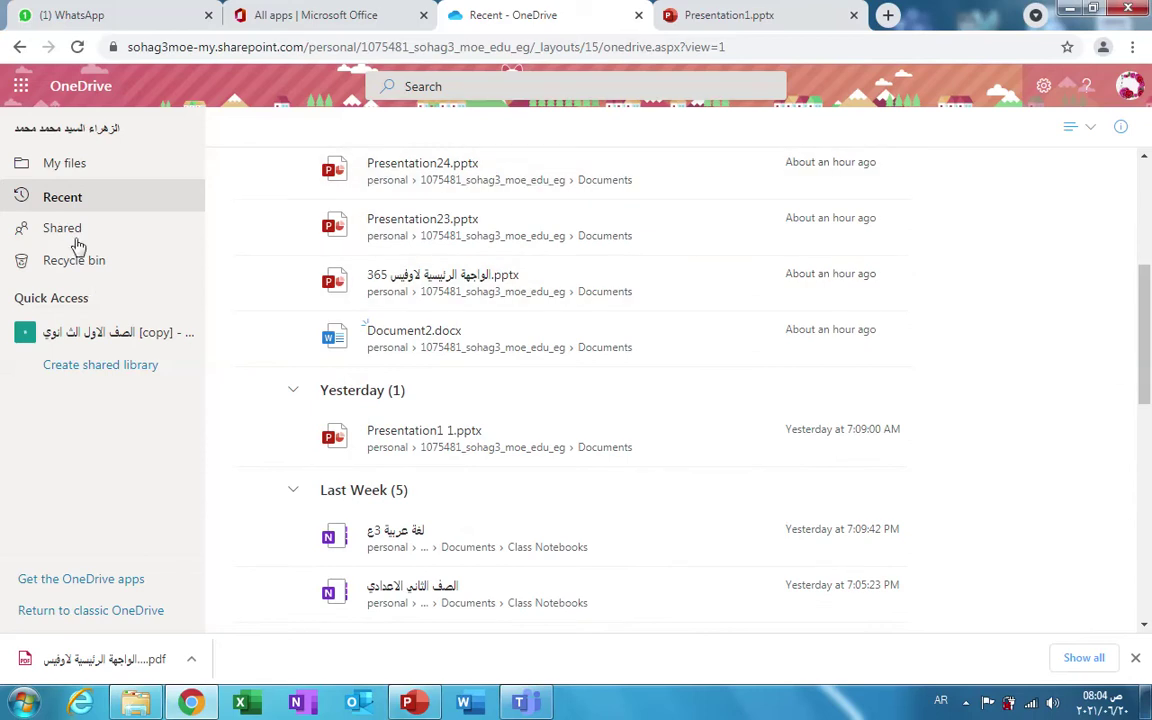
pyautogui.click(62, 228)
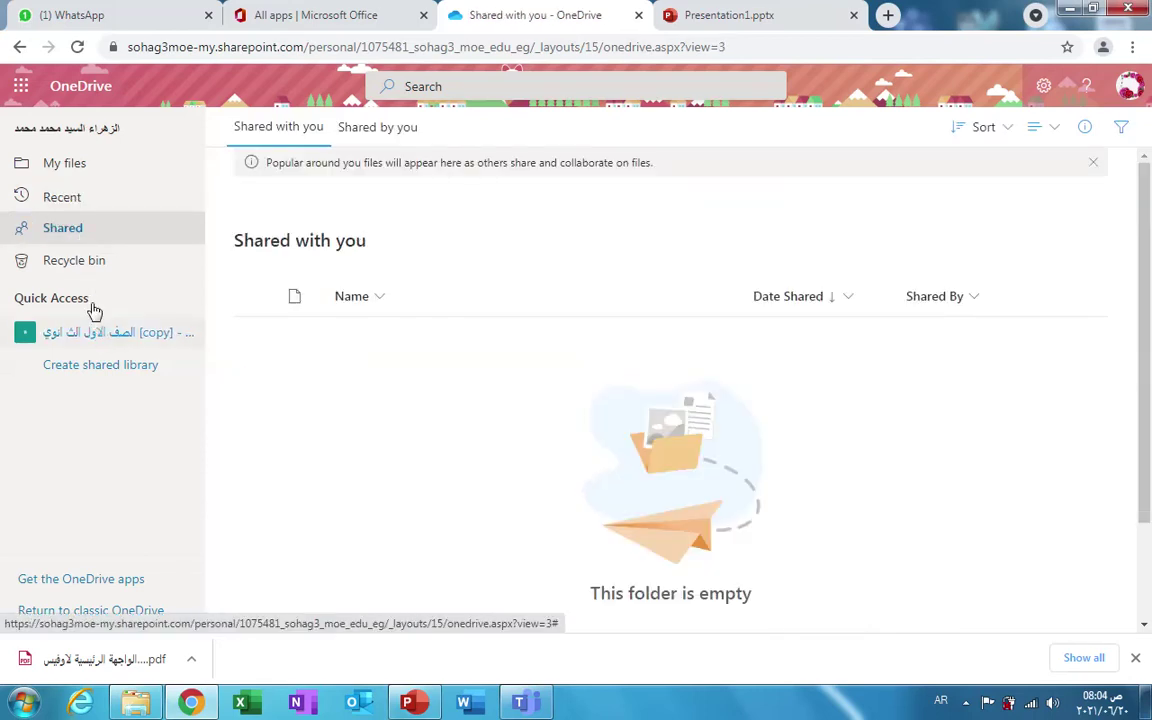
pyautogui.click(88, 262)
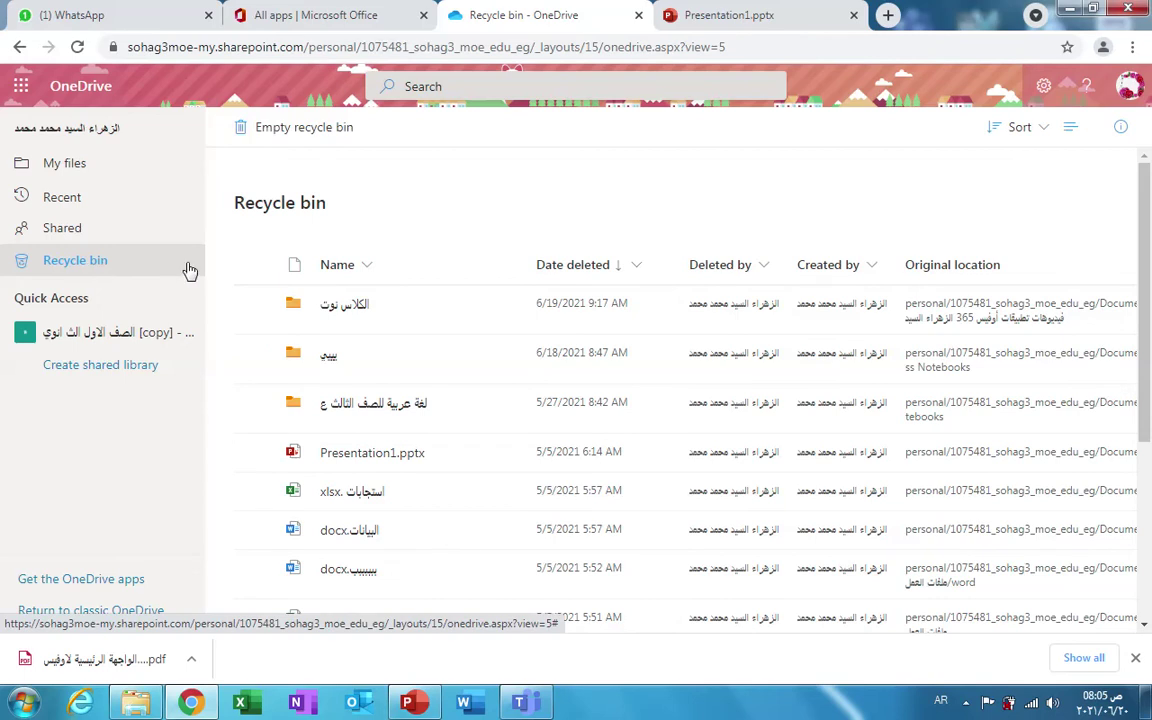
# Step: Check the available actions for the first deleted folder, and view the form for creating a shared library without creating one
pyautogui.rightClick(645, 323)
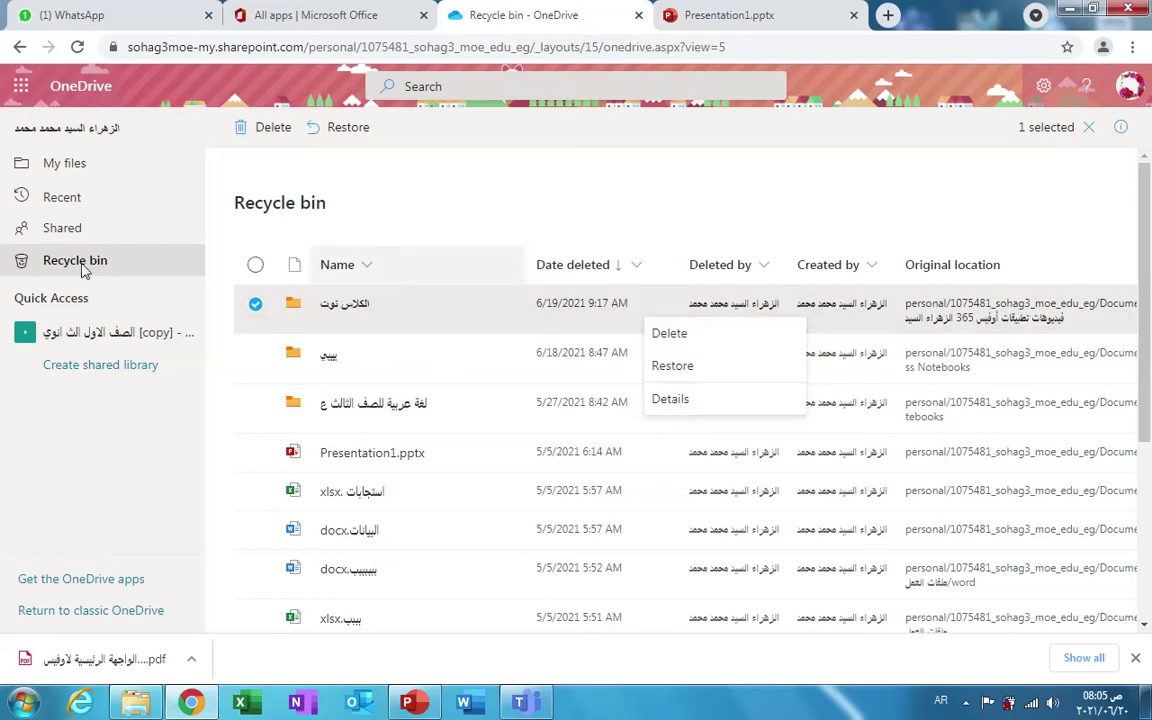
pyautogui.click(409, 208)
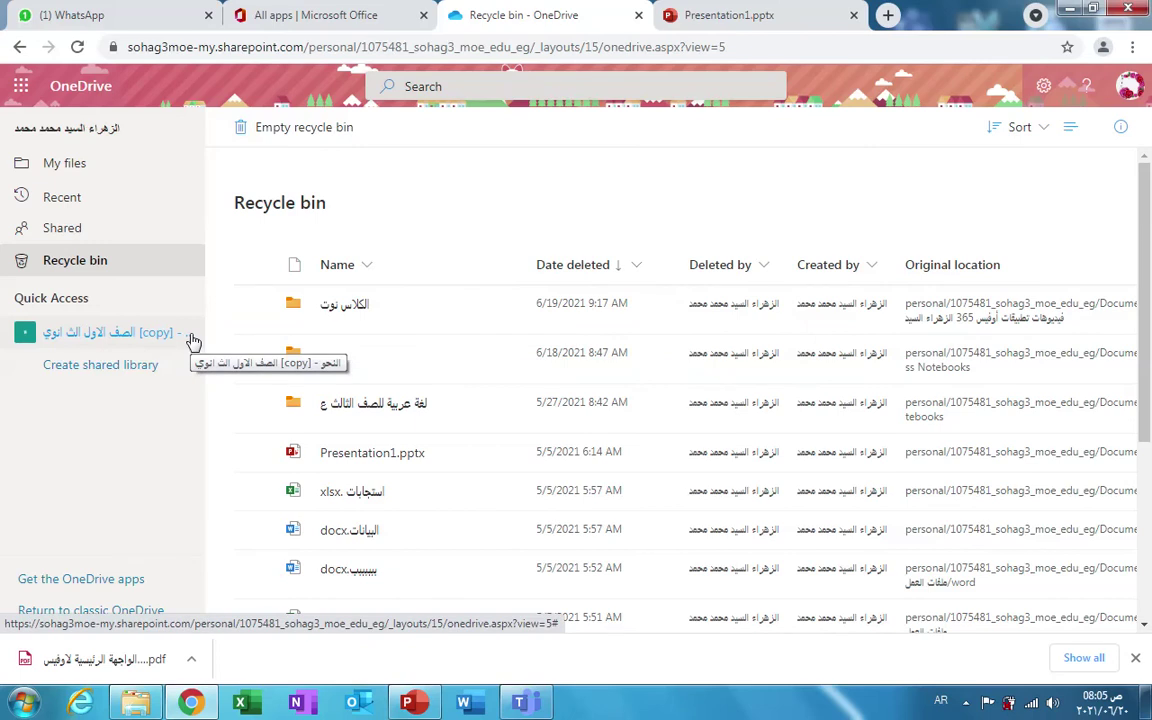
pyautogui.click(136, 368)
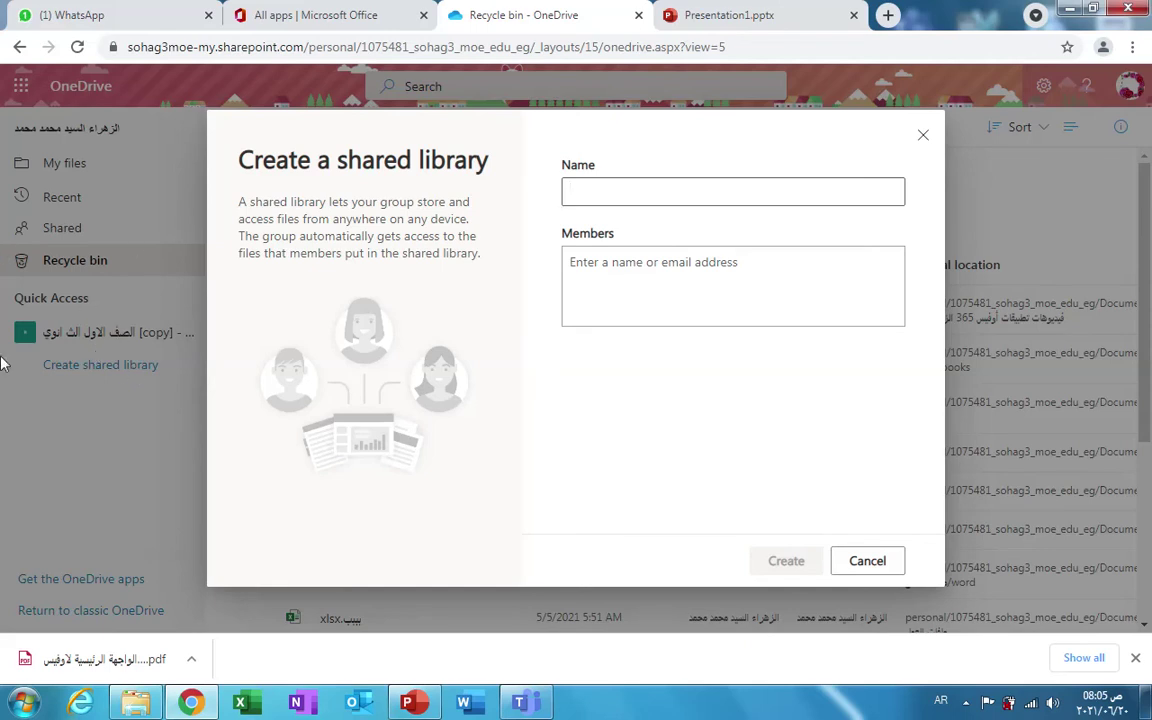
pyautogui.moveTo(494, 5)
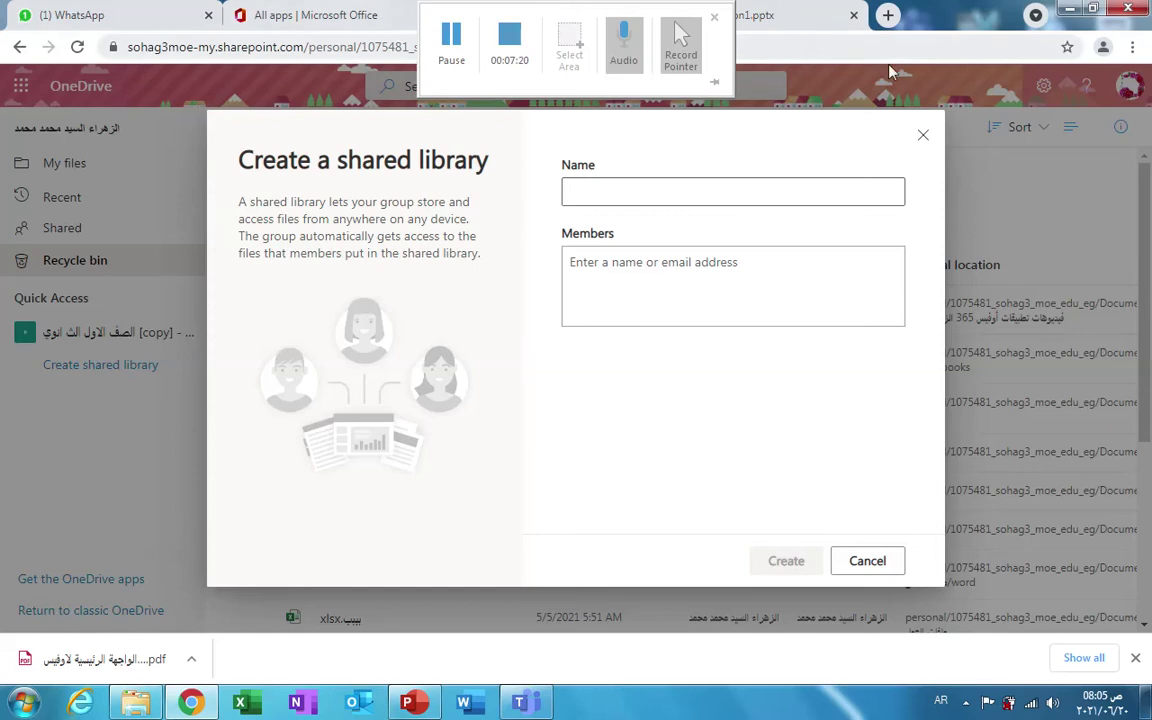
pyautogui.click(918, 138)
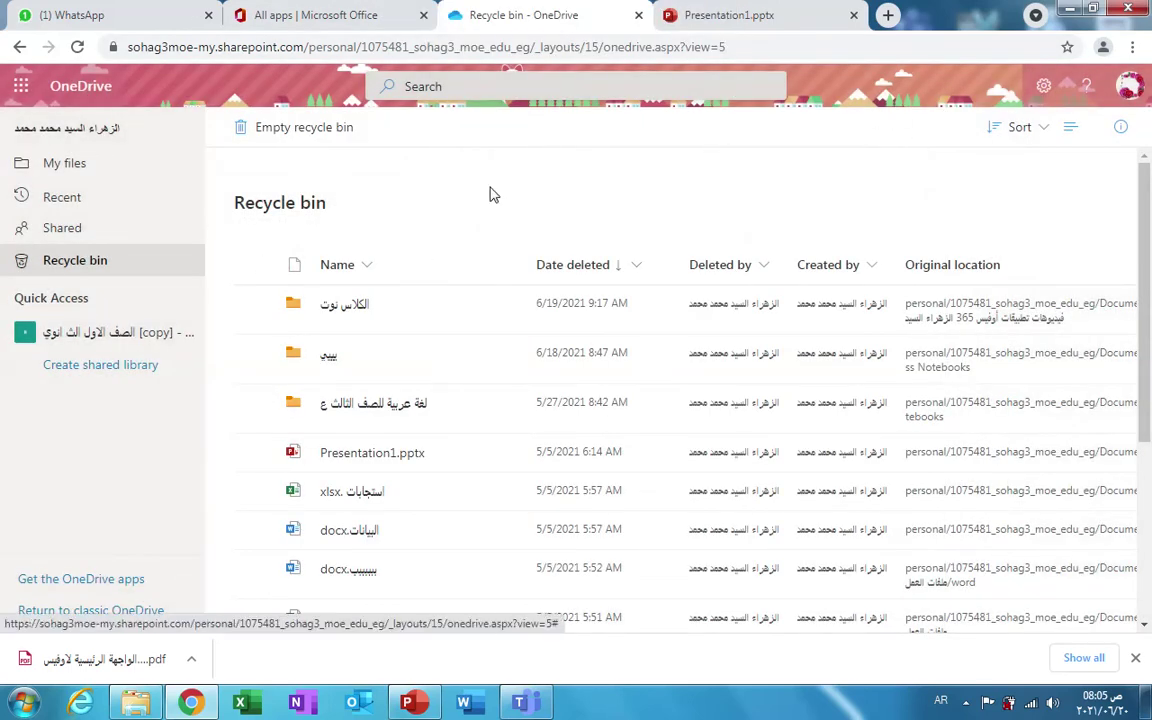
# Step: Create a new folder named "الجديد" in My files
pyautogui.click(109, 176)
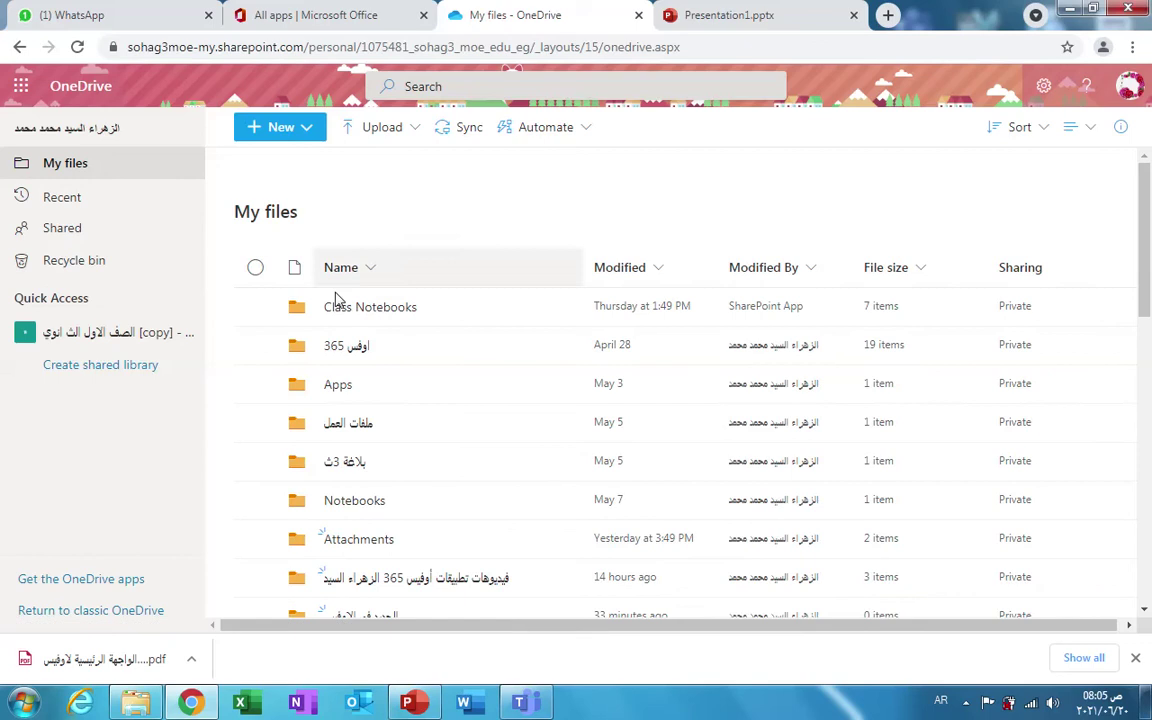
pyautogui.click(307, 133)
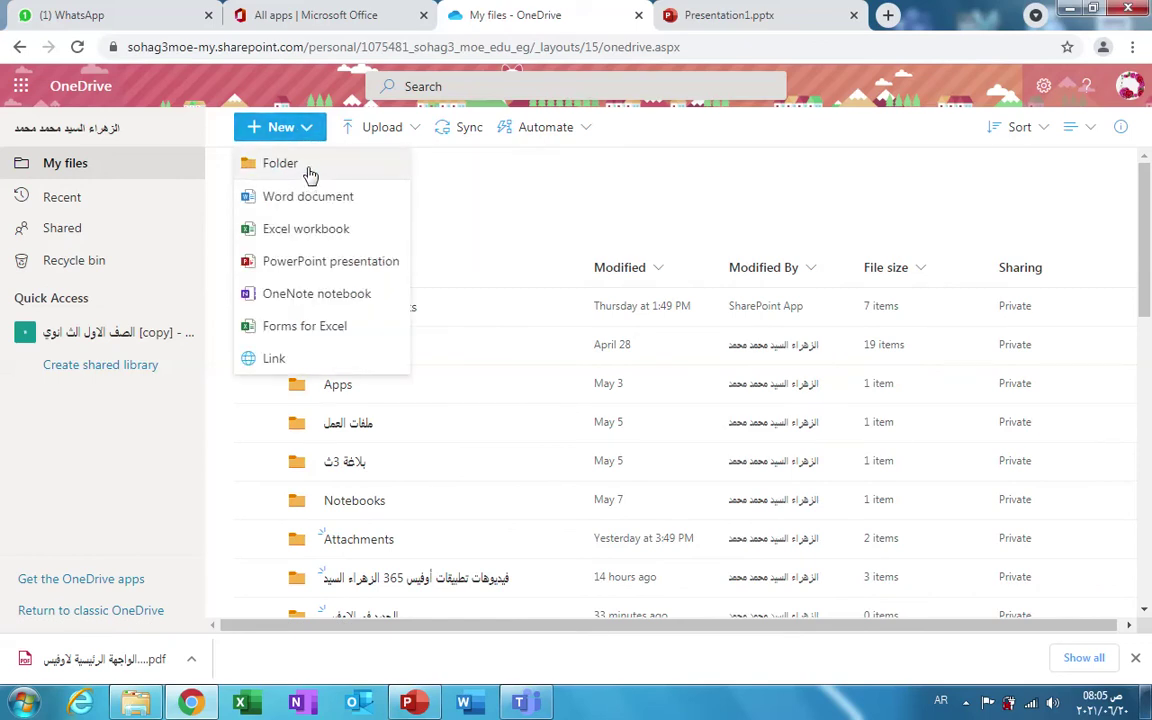
pyautogui.click(310, 172)
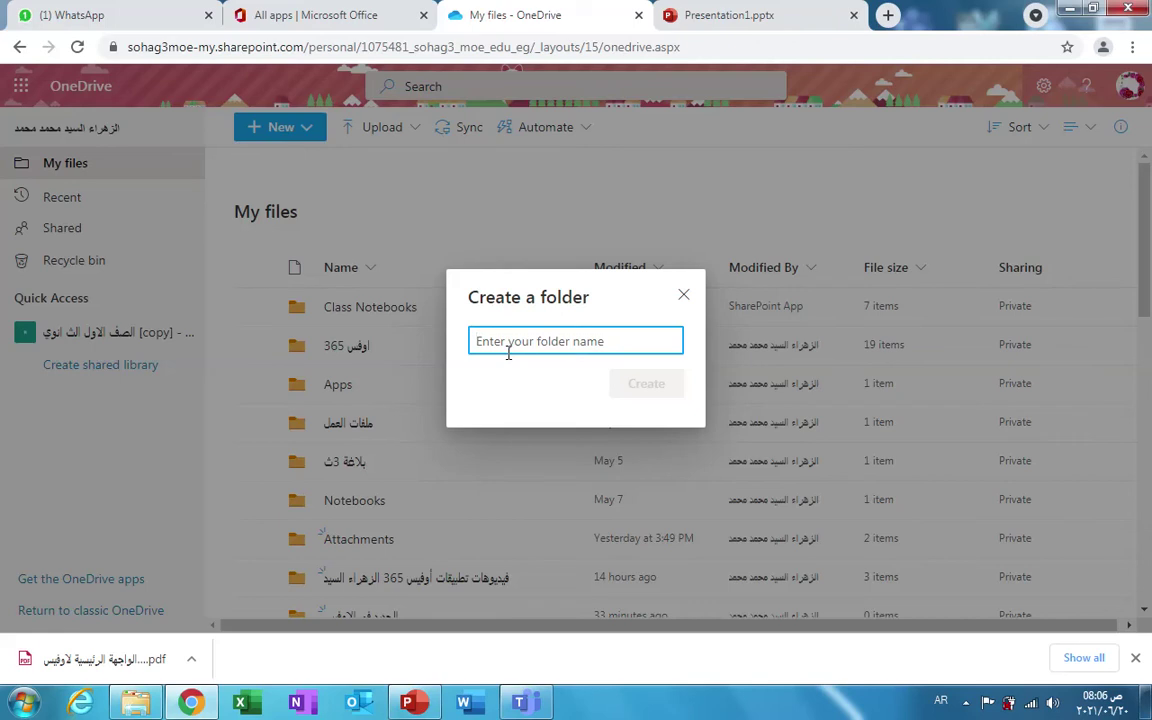
pyautogui.write('الجد')
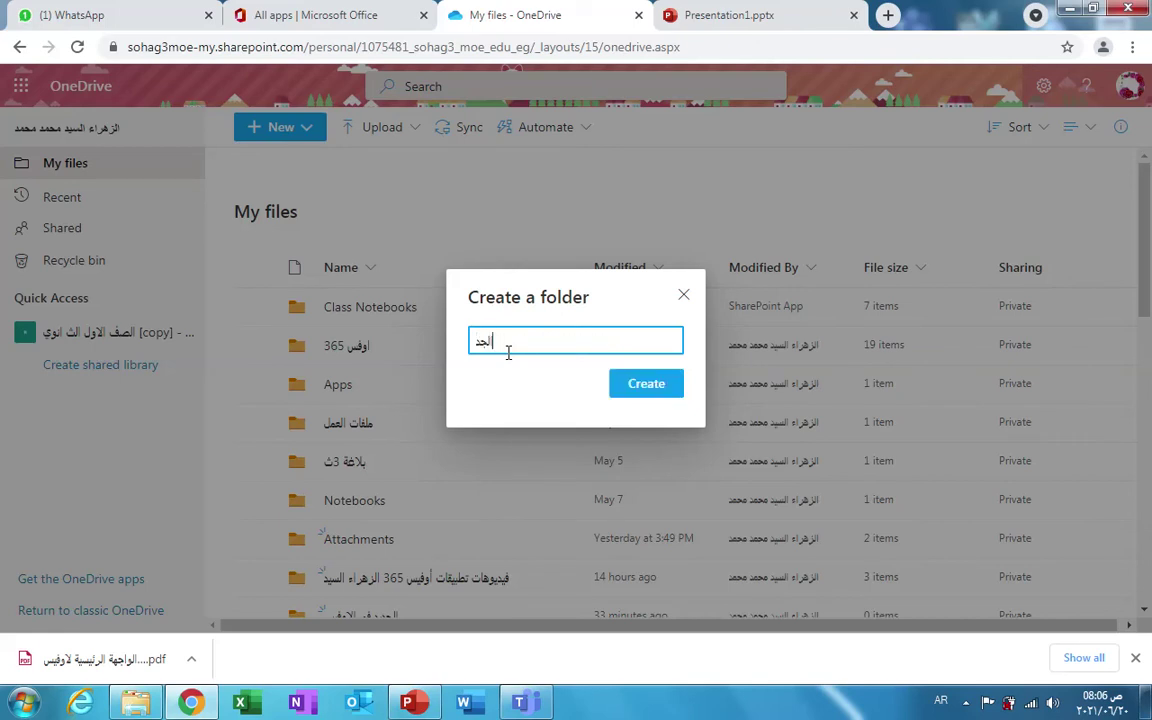
pyautogui.write('يد')
pyautogui.click(640, 389)
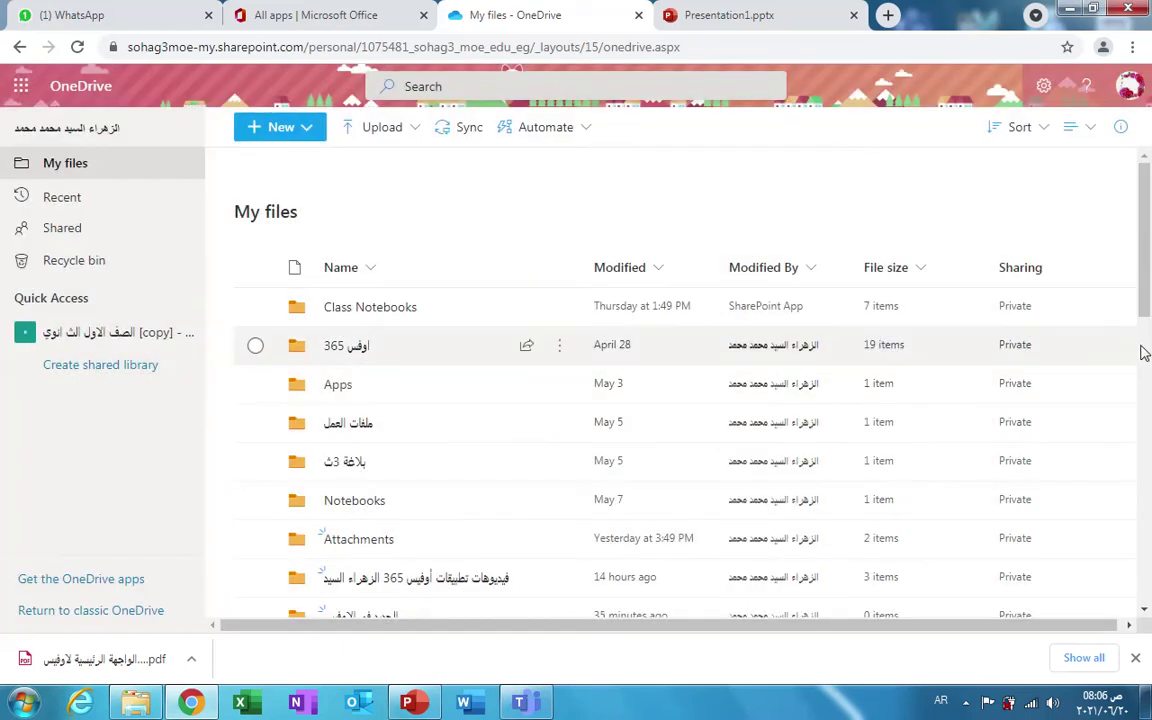
# Step: Find the "الجديد" folder in My files, and review its access settings and its other available actions
pyautogui.moveTo(1141, 291); pyautogui.dragTo(1148, 355)
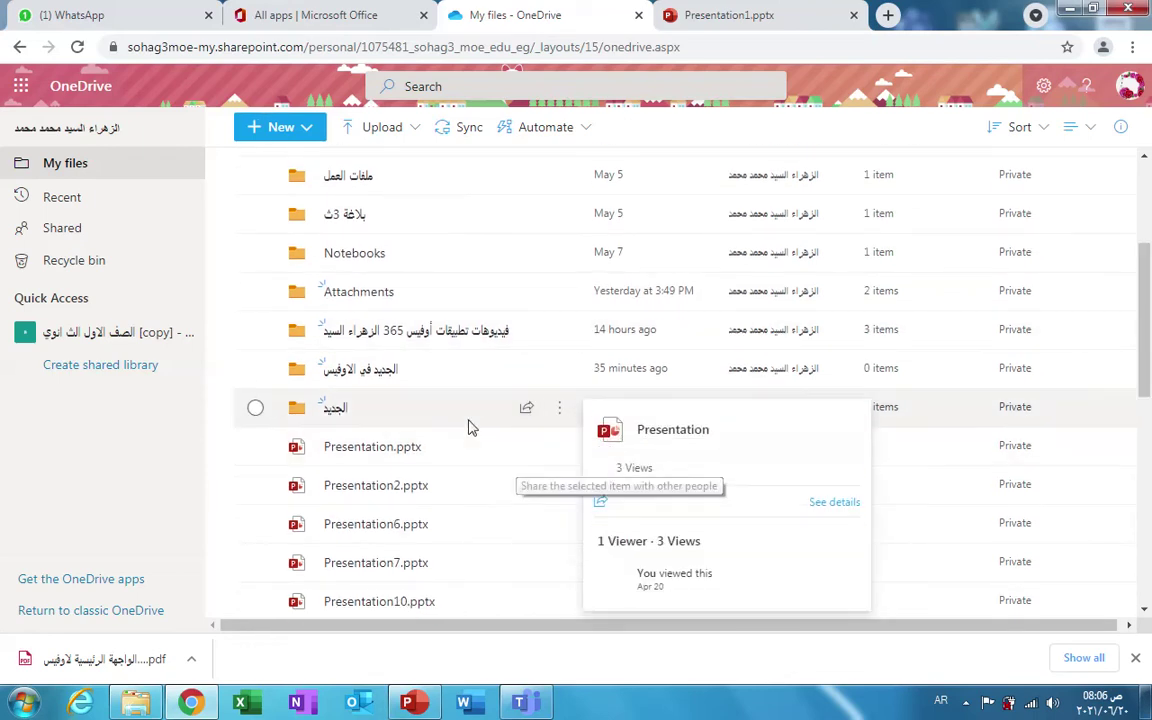
pyautogui.click(562, 414)
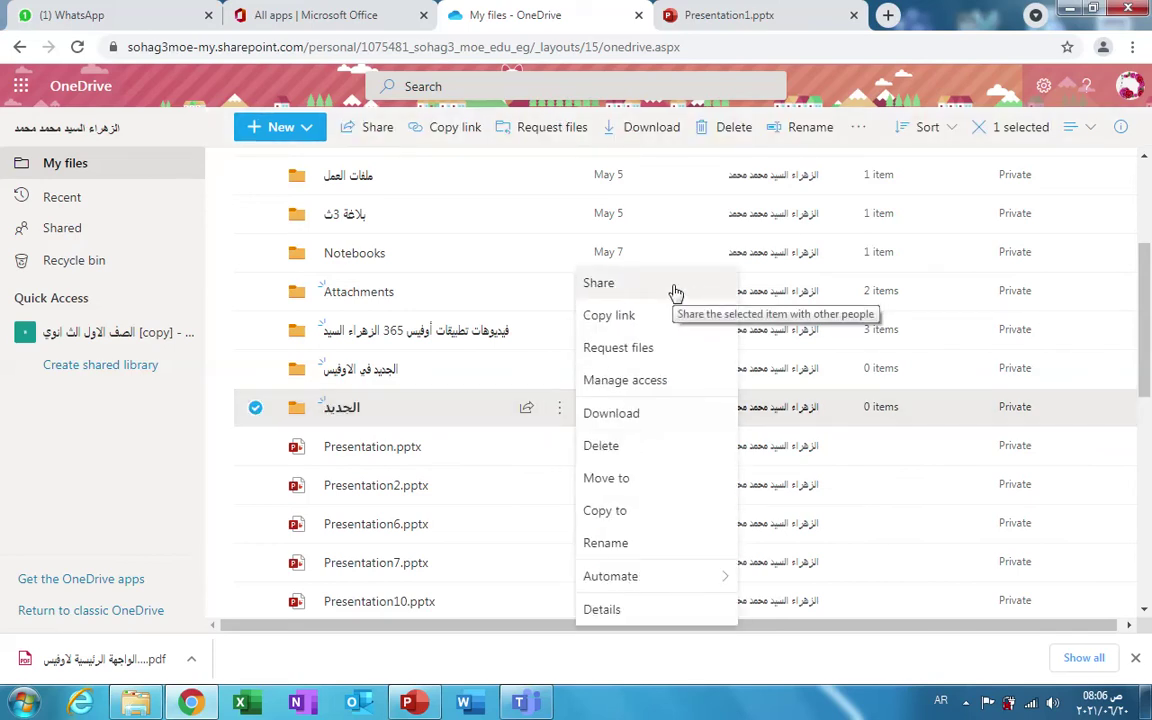
pyautogui.click(645, 382)
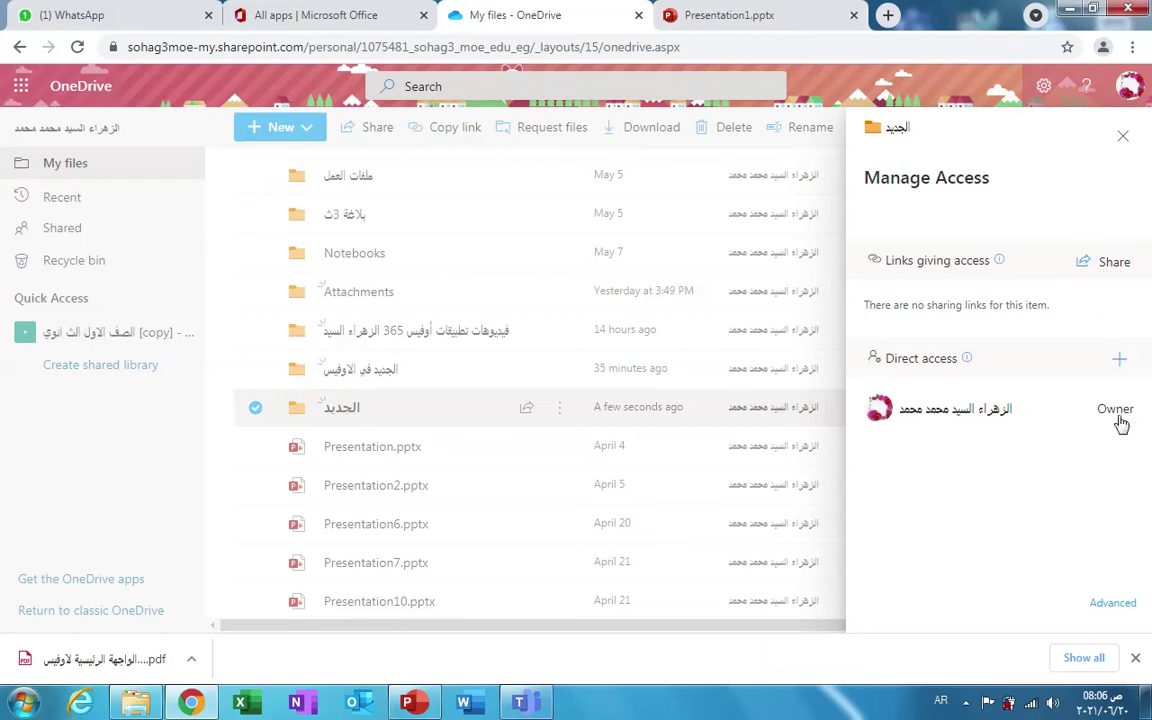
pyautogui.click(1123, 136)
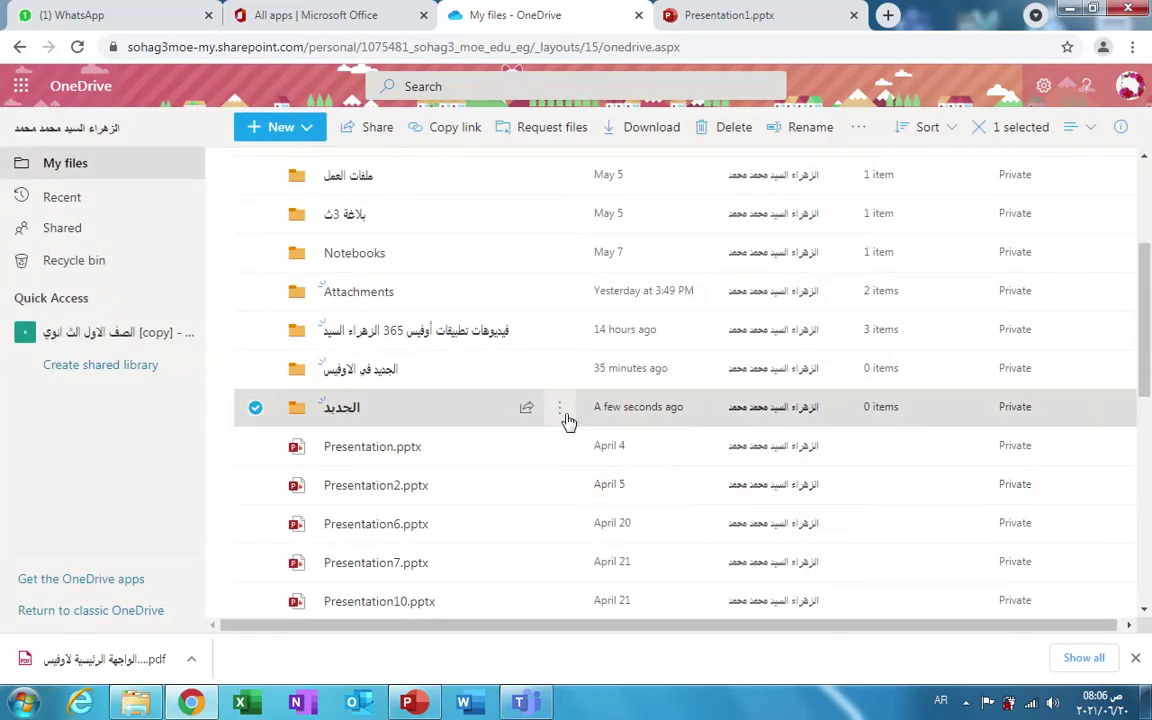
pyautogui.click(563, 415)
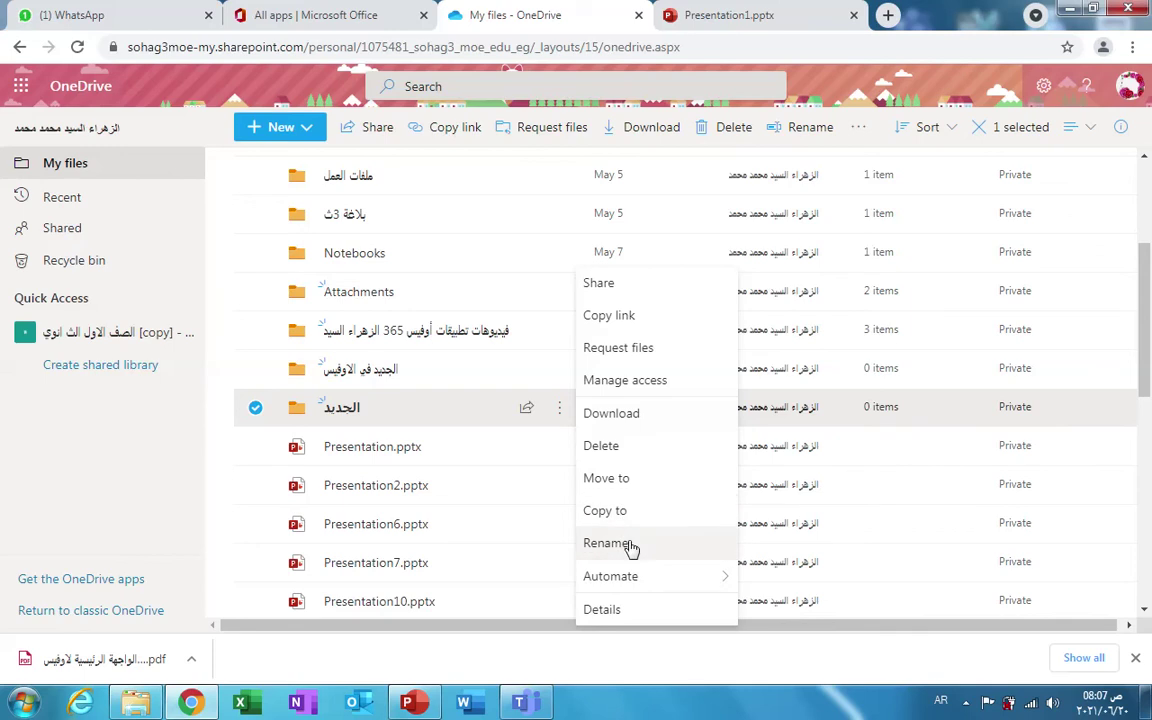
pyautogui.moveTo(637, 586)
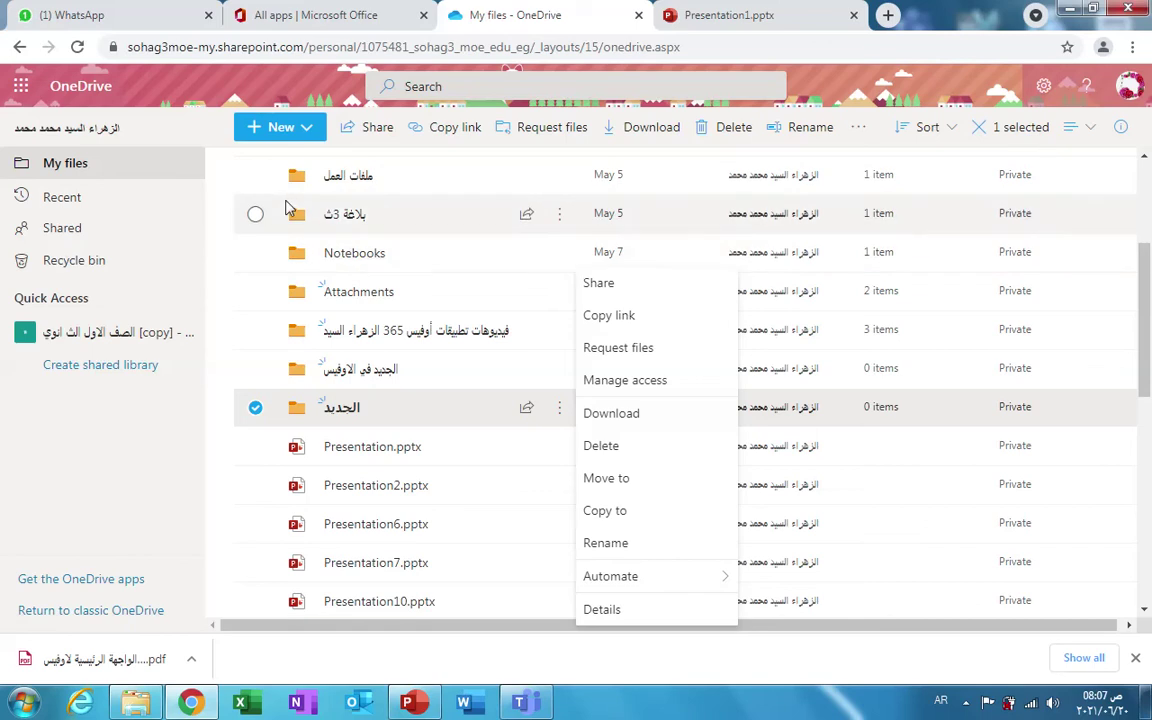
# Step: Create a new Word document in My files
pyautogui.click(309, 130)
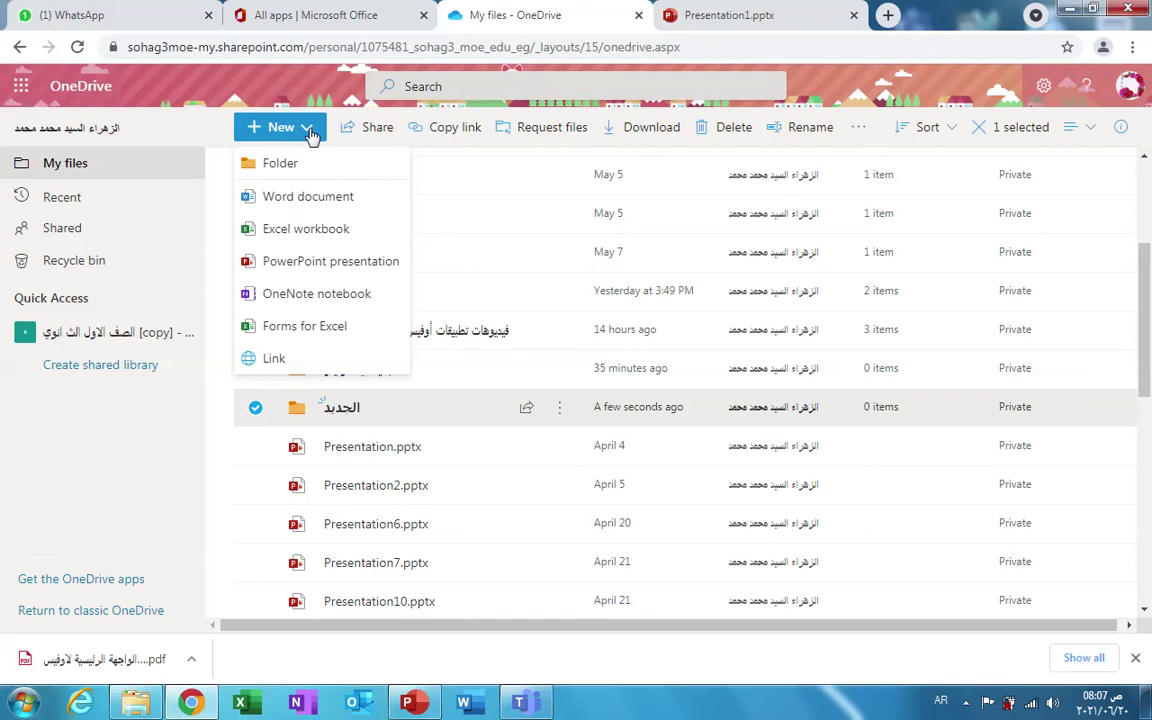
pyautogui.click(303, 205)
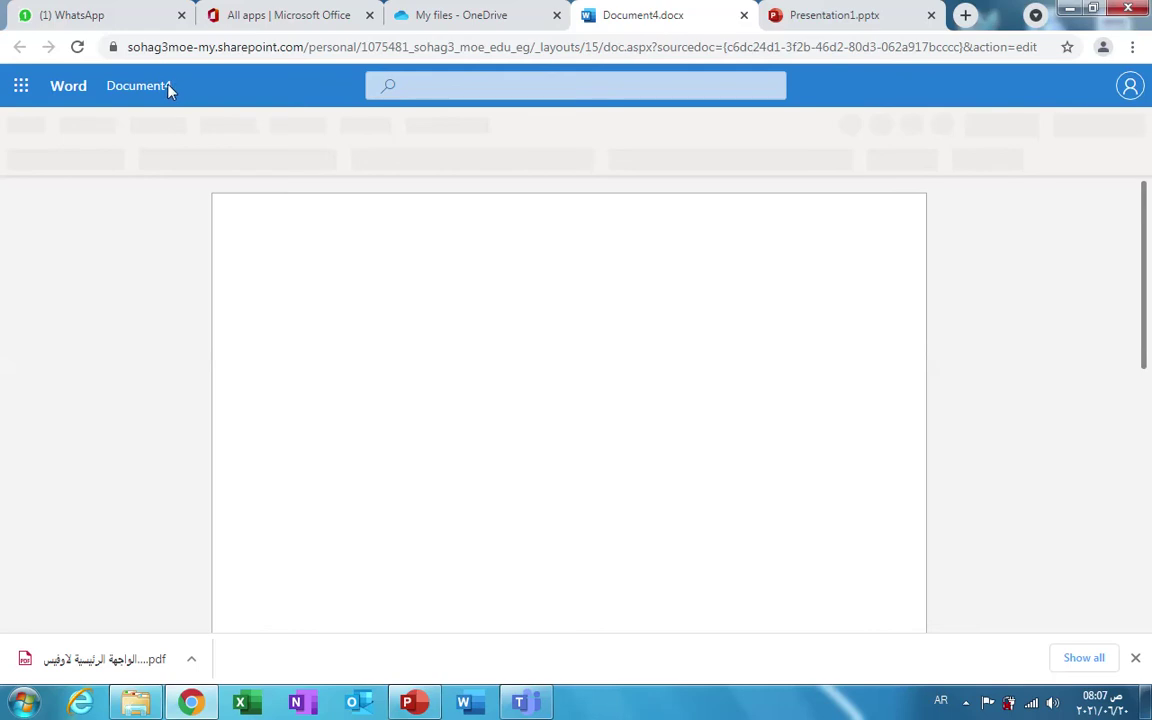
pyautogui.moveTo(535, 6)
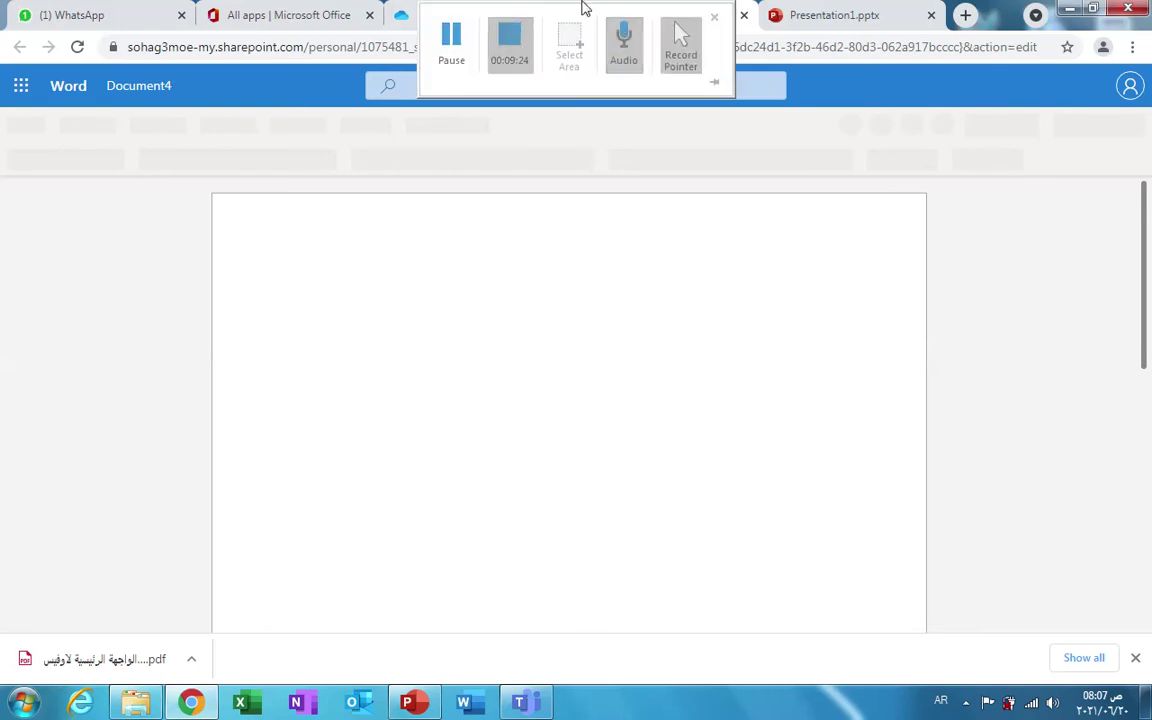
# Step: Rename the new Word document as "الجديد"
pyautogui.click(181, 89)
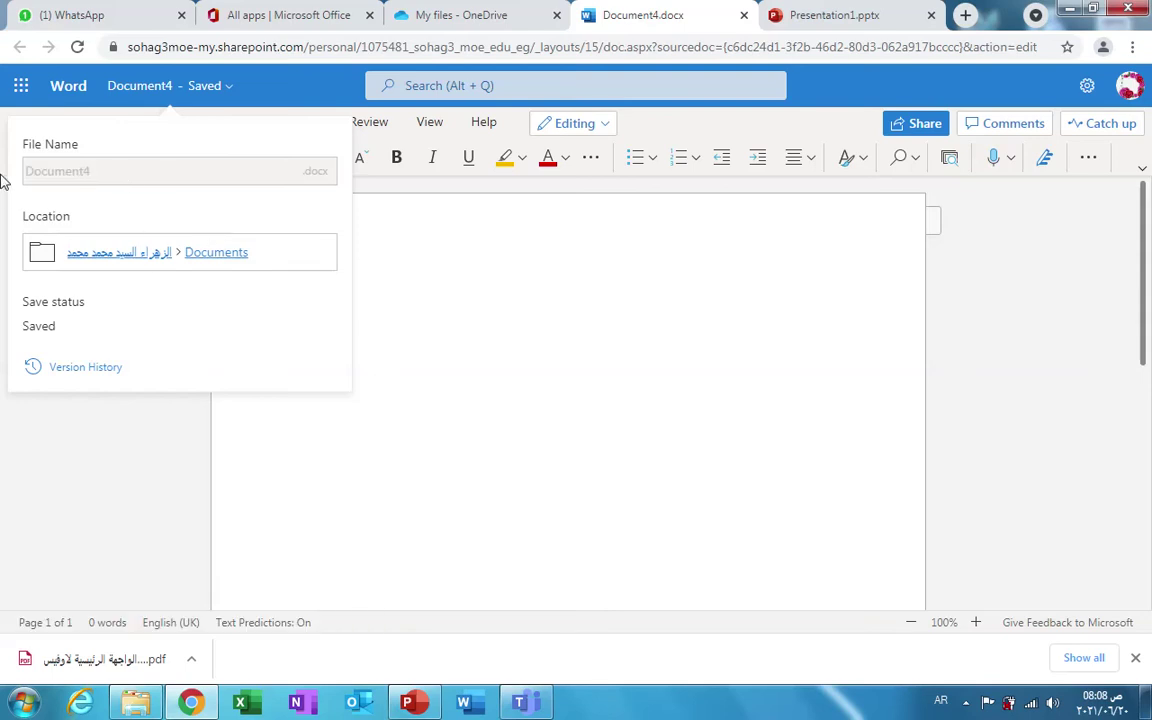
pyautogui.click(67, 173)
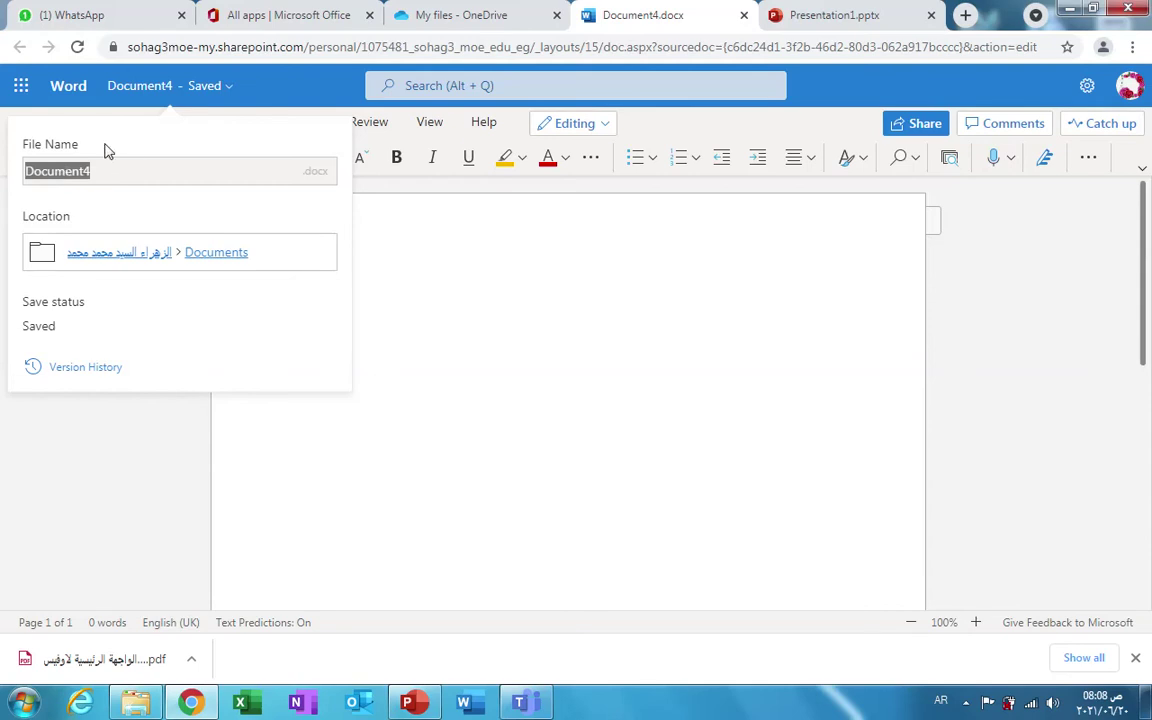
pyautogui.press('BackSpace')
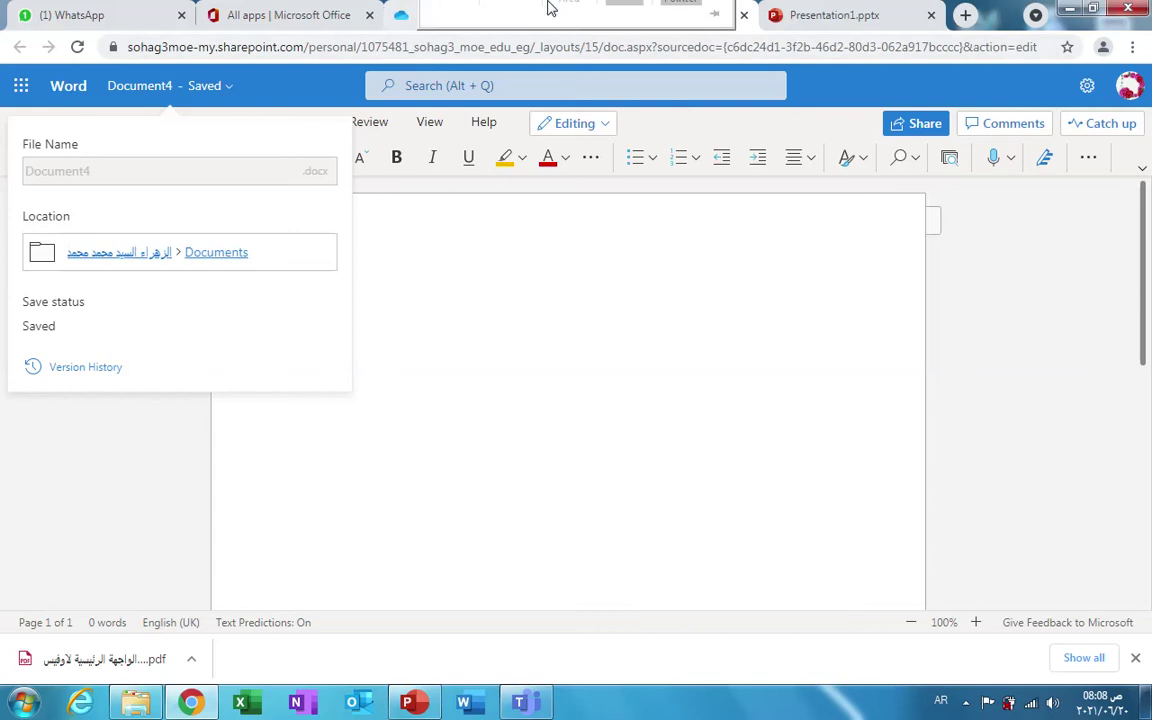
pyautogui.moveTo(460, 20)
pyautogui.click(447, 47)
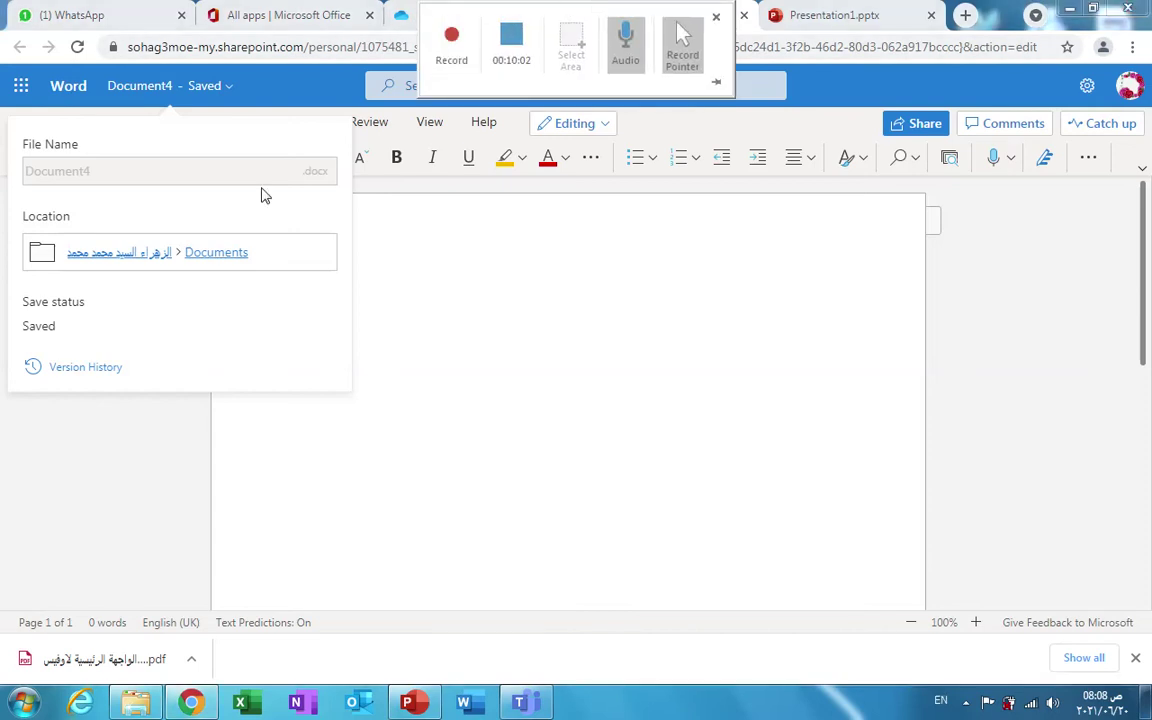
pyautogui.click(455, 40)
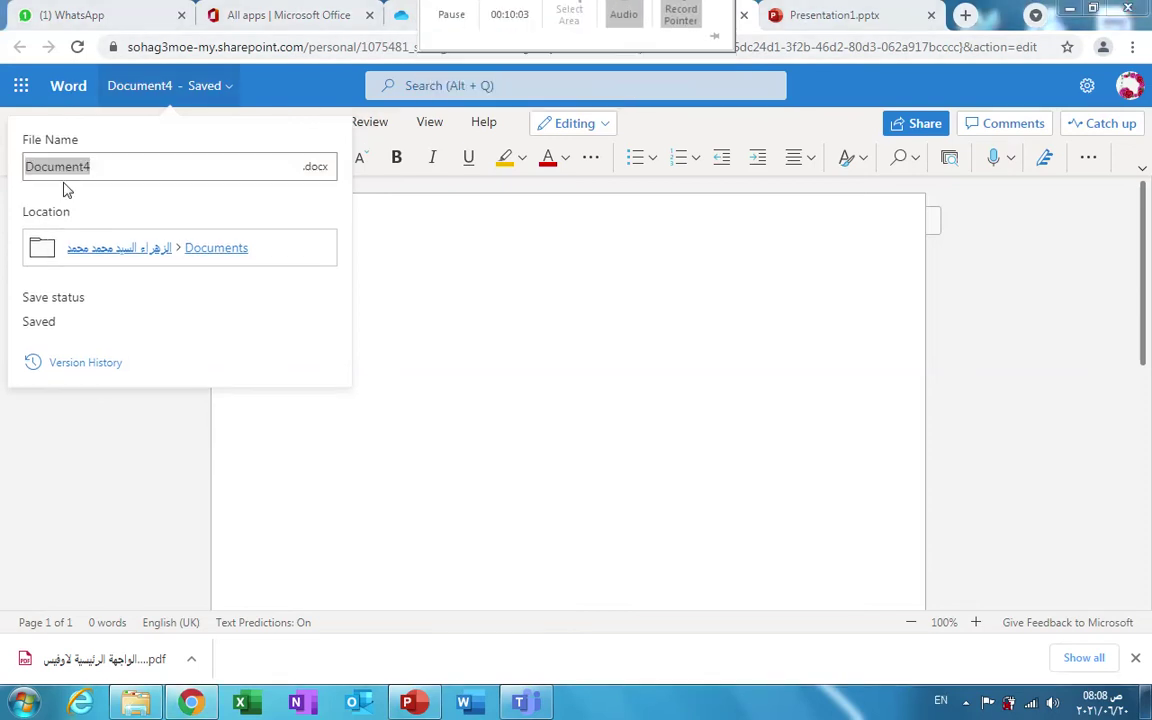
pyautogui.click(90, 166)
pyautogui.hotkey('alt', 'shift')
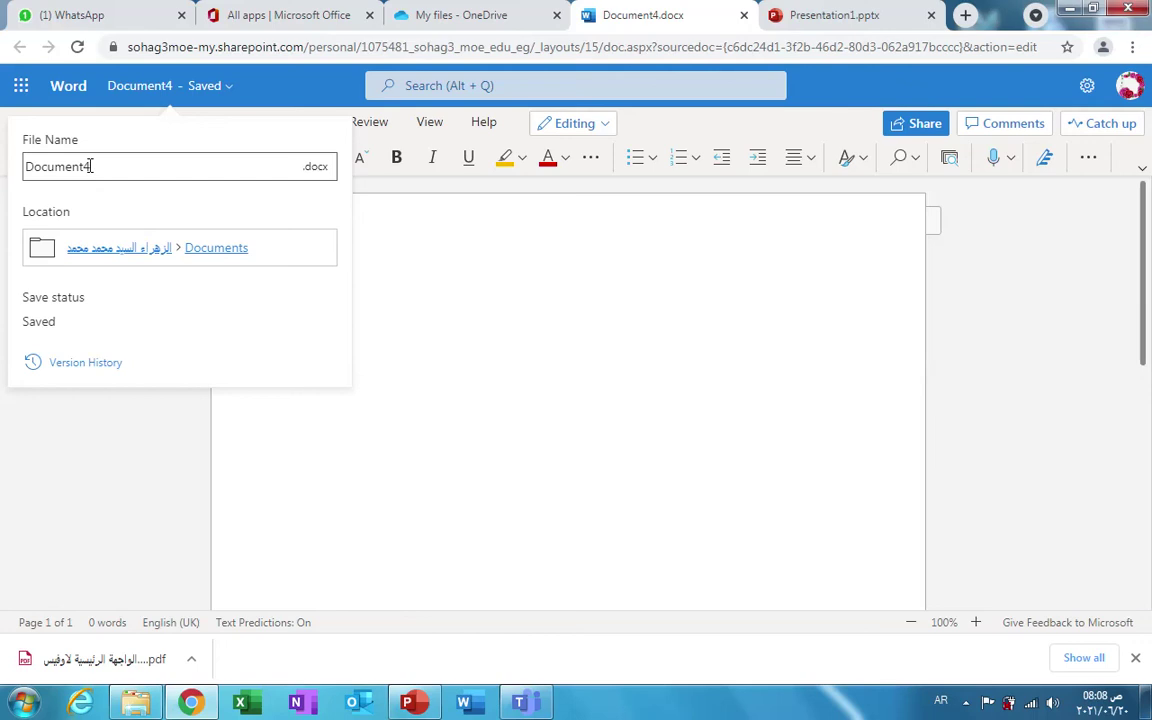
pyautogui.moveTo(90, 166); pyautogui.dragTo(16, 170)
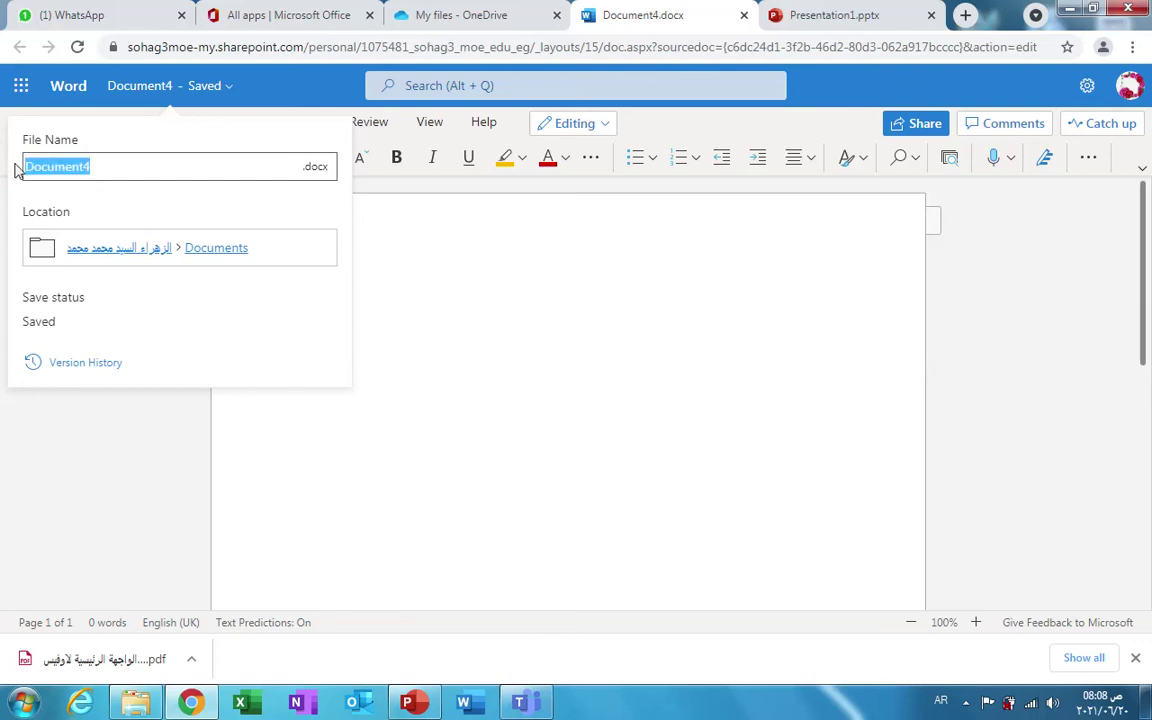
pyautogui.write('ا')
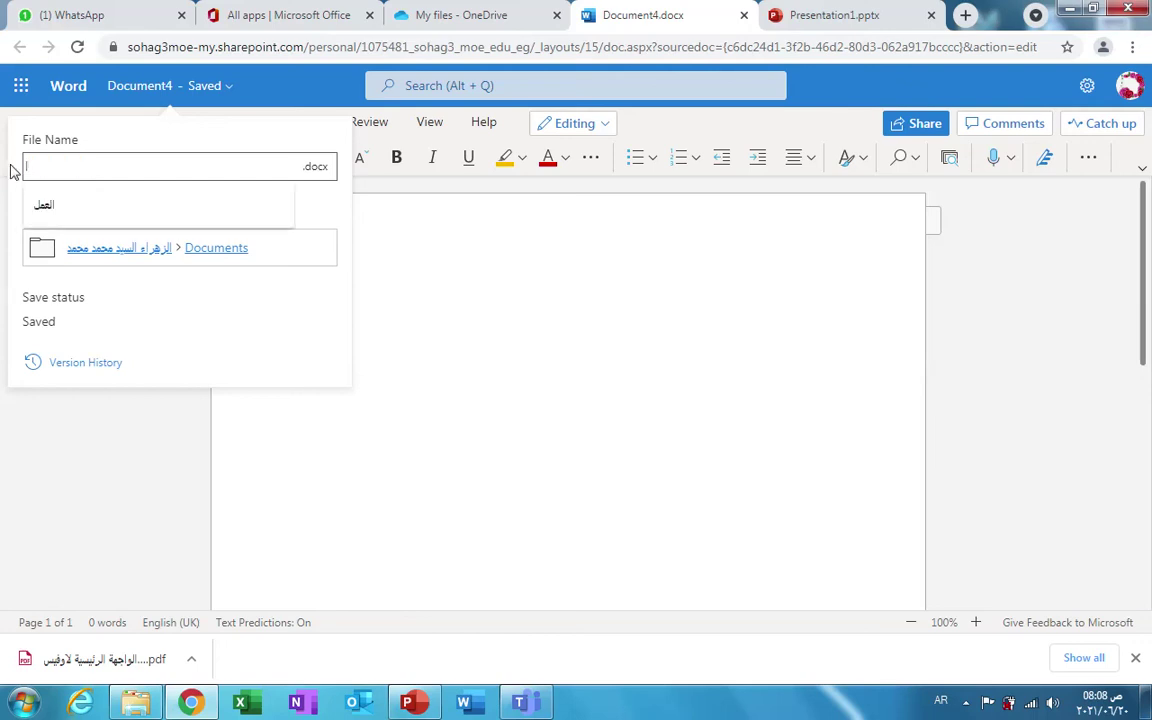
pyautogui.write('لجديد')
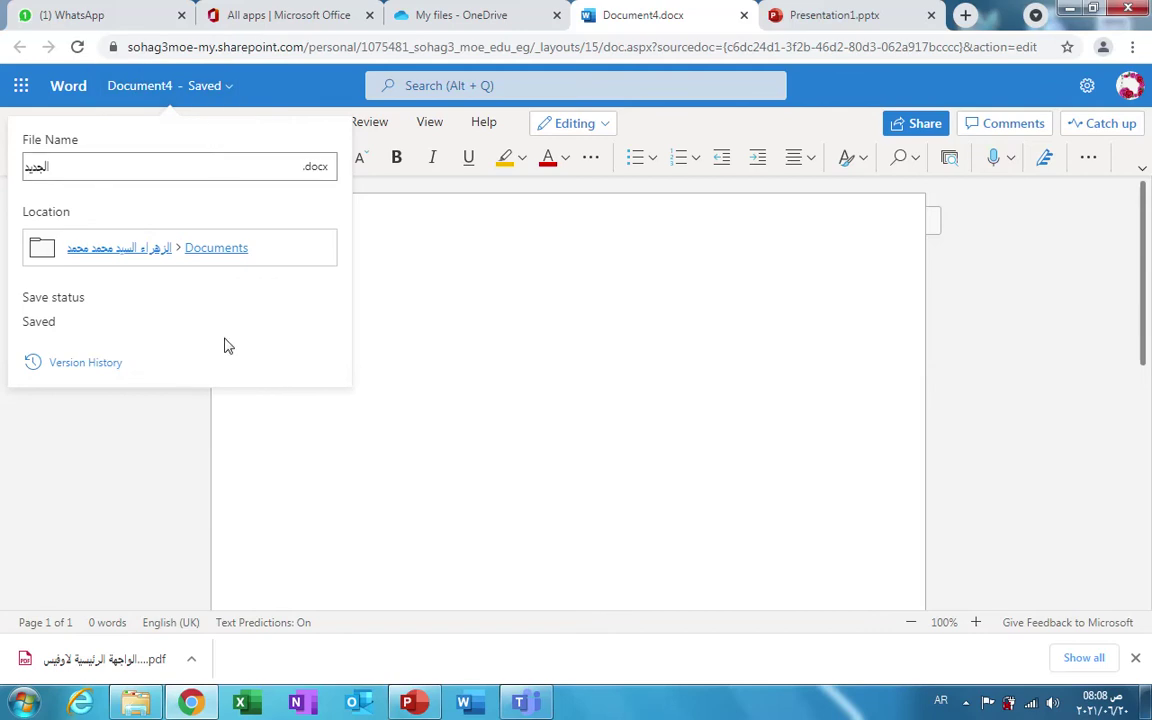
# Step: View the document's version history, return to the document, and close it
pyautogui.click(95, 363)
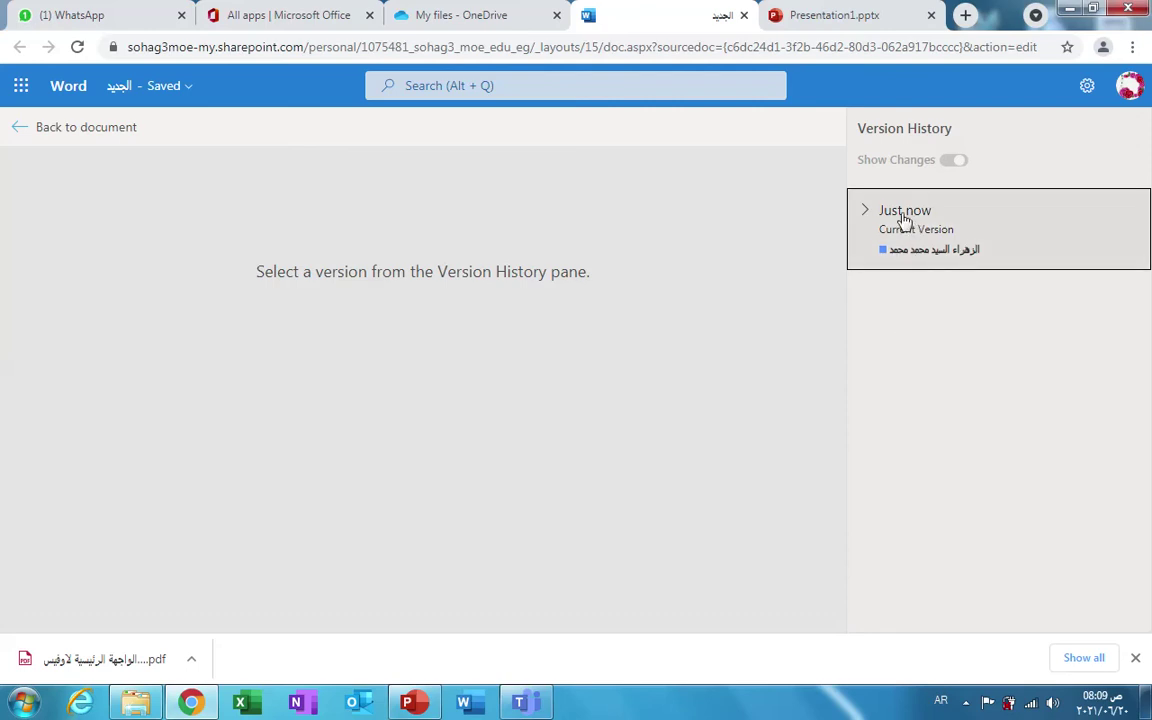
pyautogui.click(20, 127)
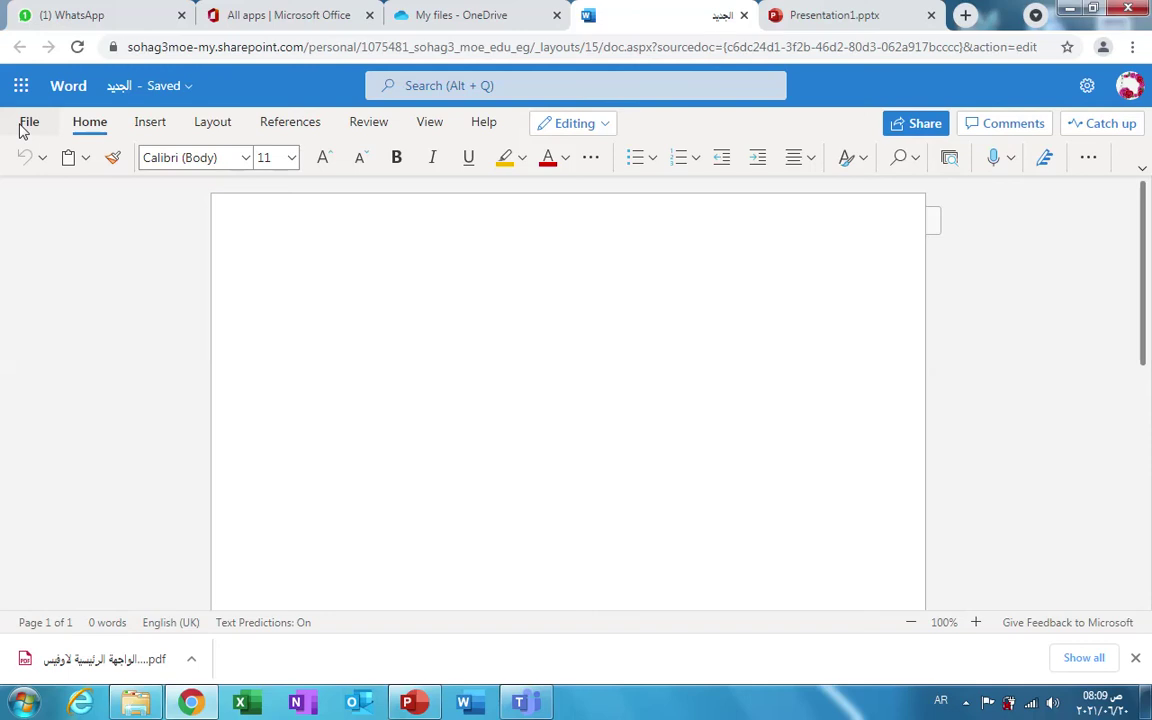
pyautogui.click(744, 16)
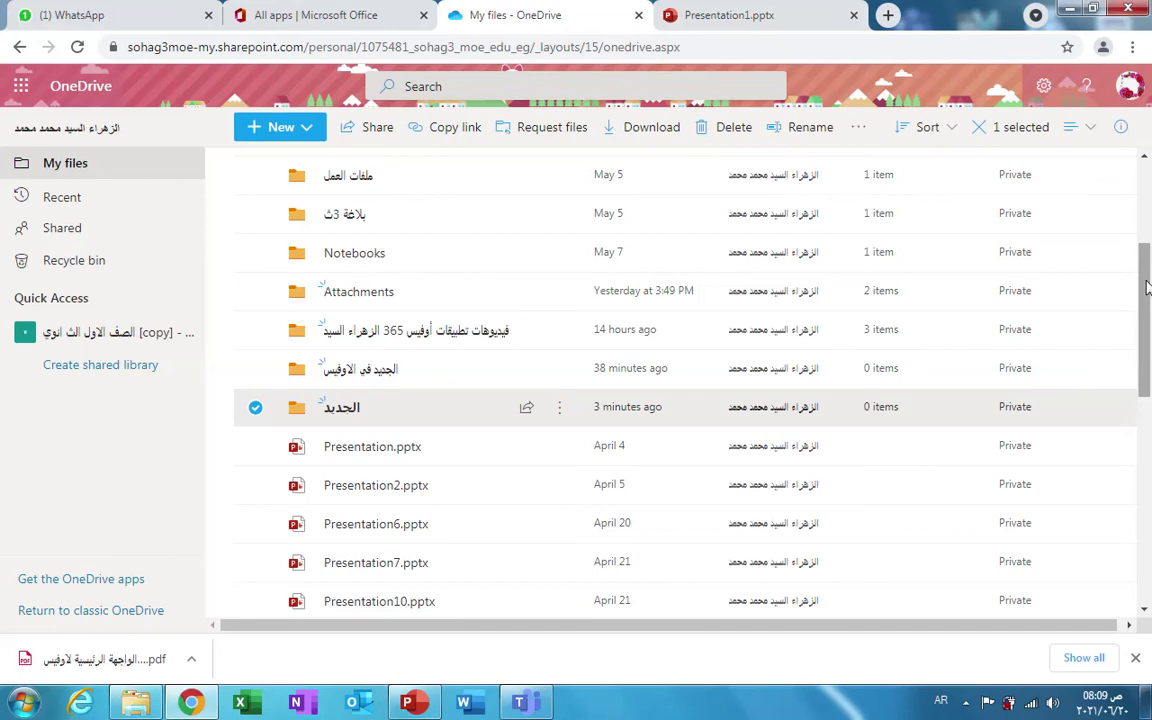
# Step: Look through the My files list for the Word document "الجديد.docx"
pyautogui.scroll(3, 1147, 287)
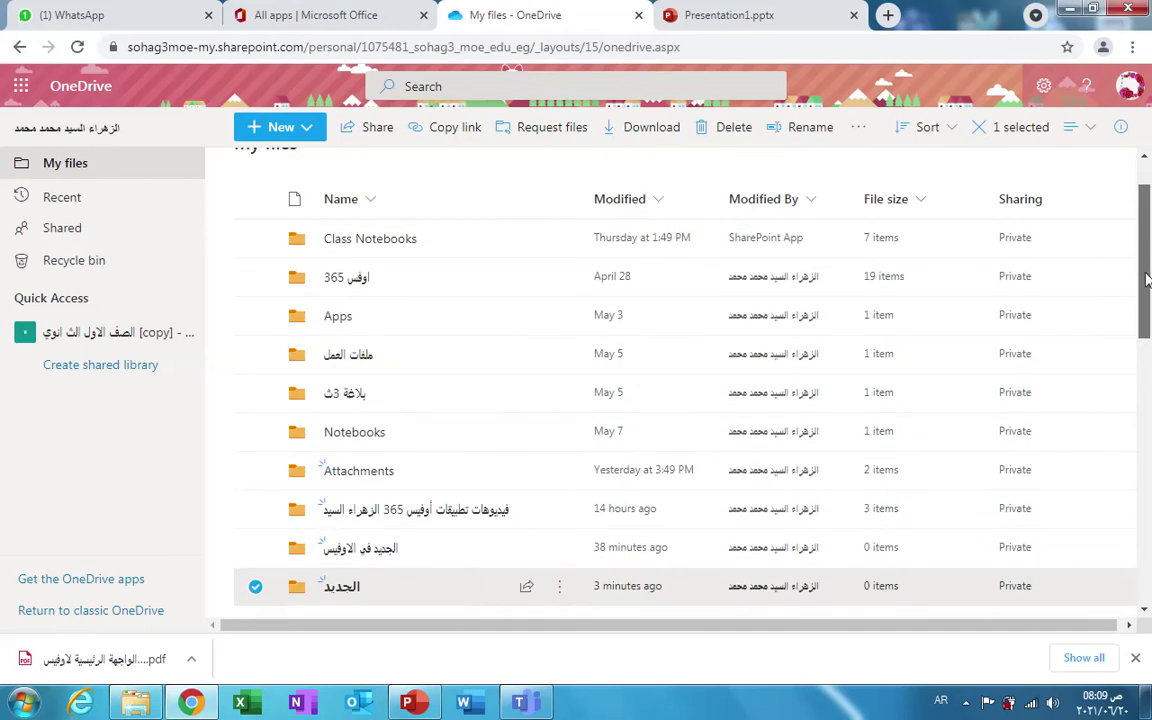
pyautogui.moveTo(1147, 281); pyautogui.dragTo(1150, 652)
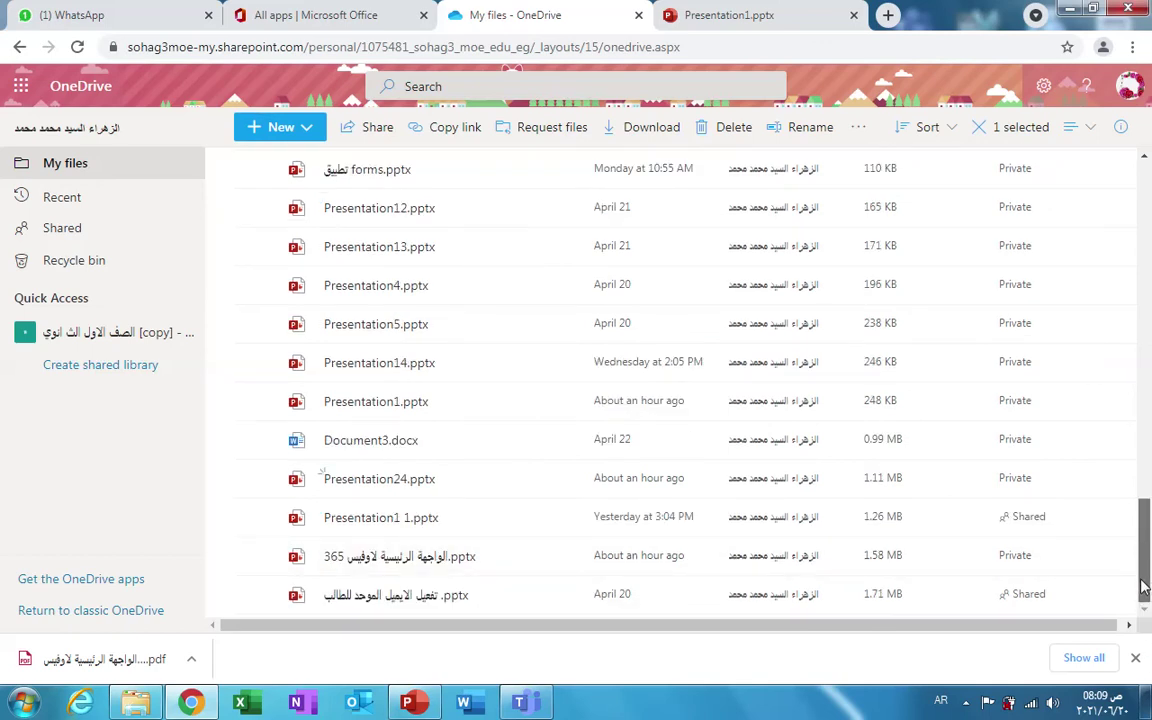
pyautogui.moveTo(1145, 587); pyautogui.dragTo(1130, 391)
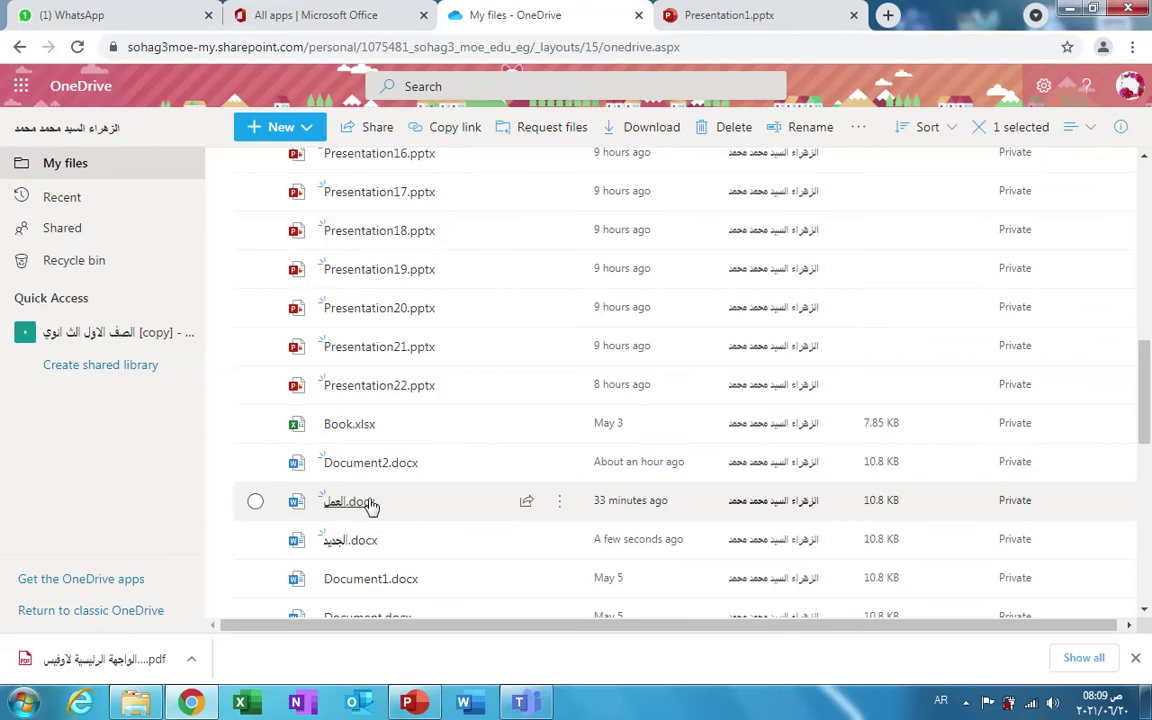
pyautogui.moveTo(447, 510)
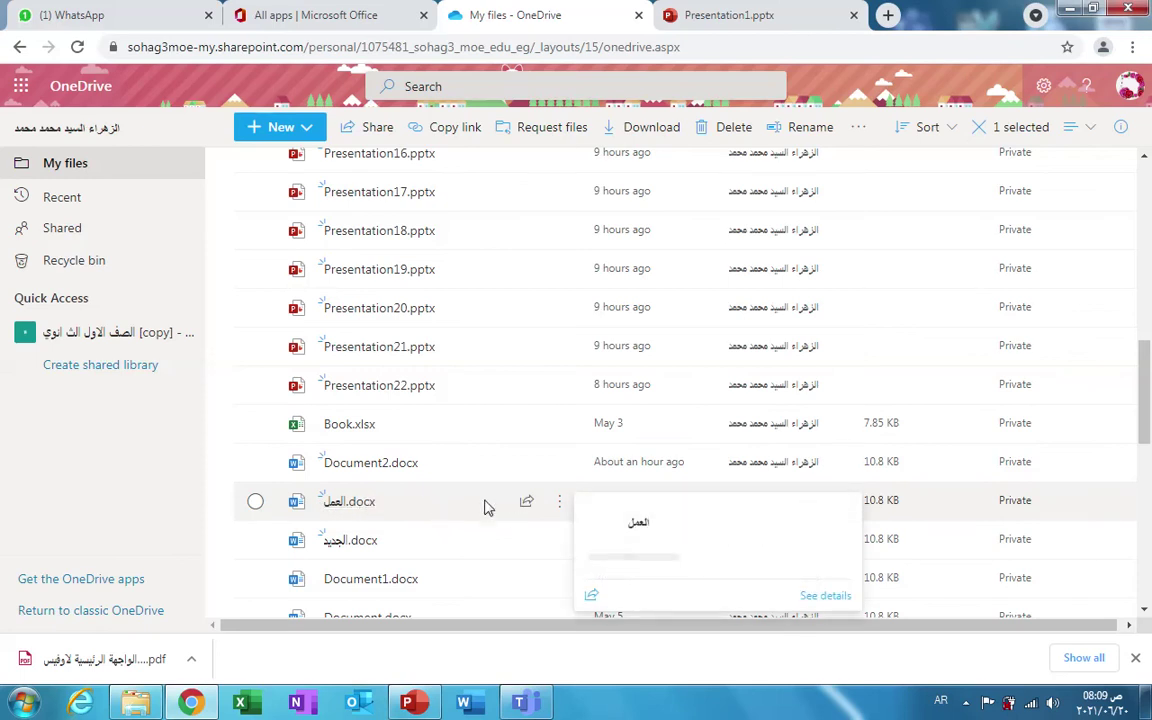
# Step: Delete the Word document "العمل.docx" from My files
pyautogui.click(559, 503)
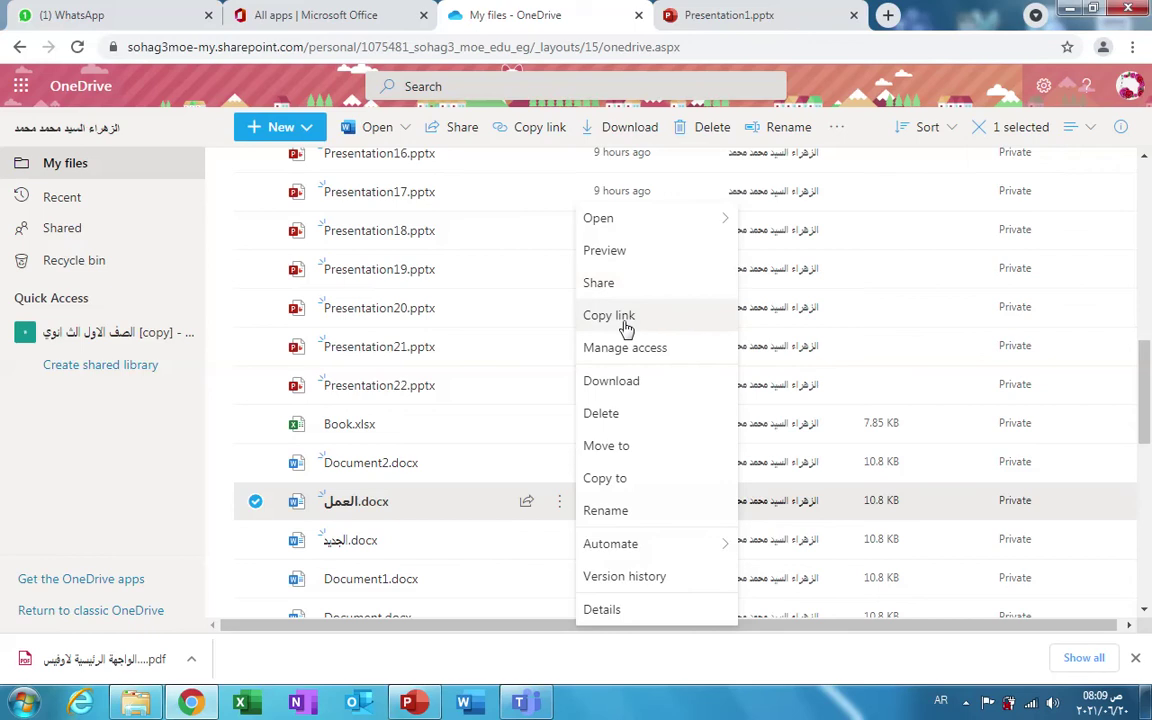
pyautogui.click(620, 418)
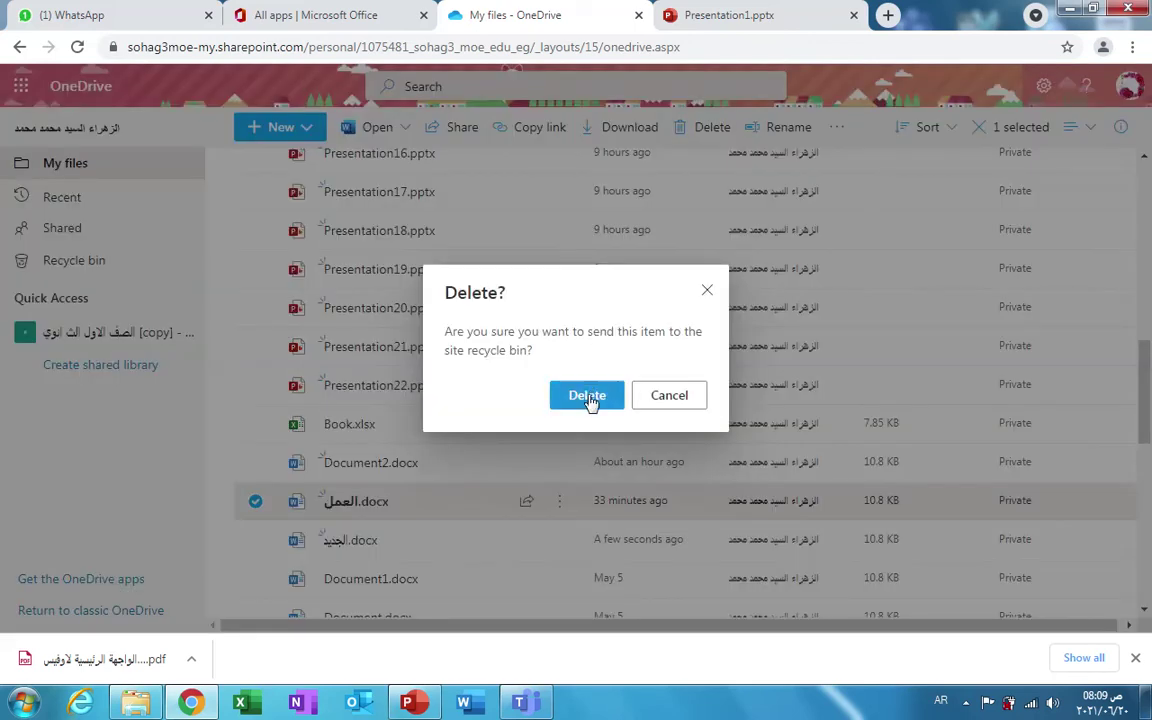
pyautogui.click(587, 396)
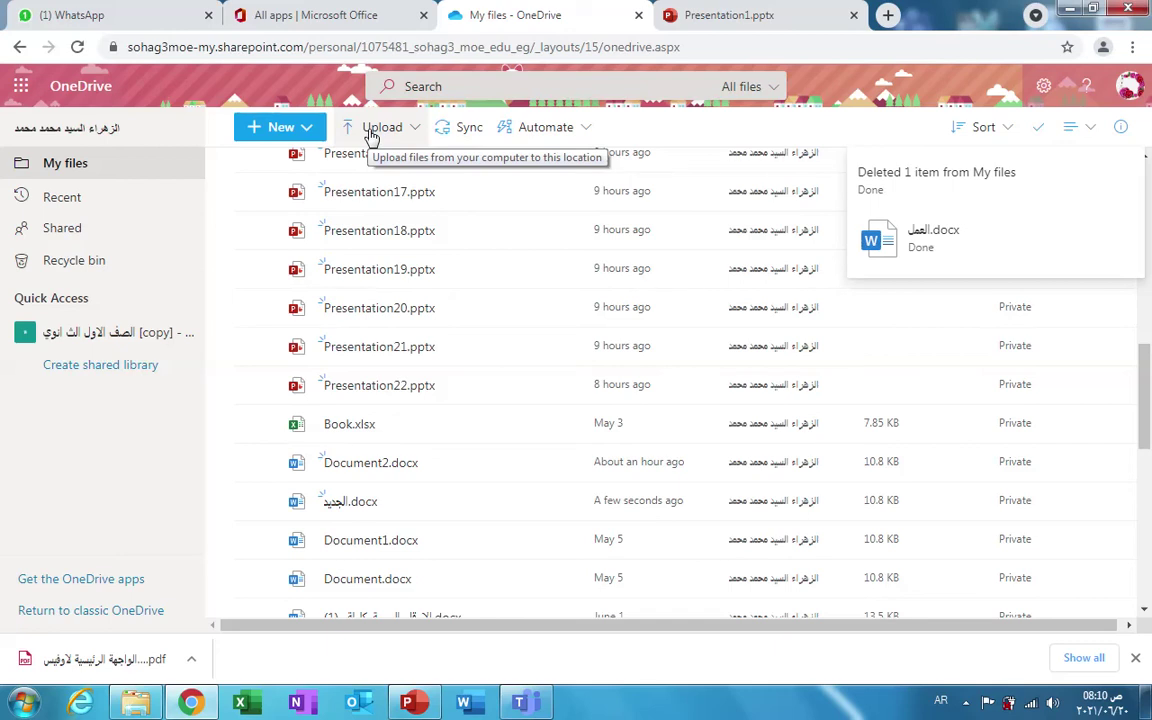
# Step: Upload the file "meetingAttendan[]جددددد.csv" from the صور folder to My files, and view its link-sharing options without sending
pyautogui.click(397, 134)
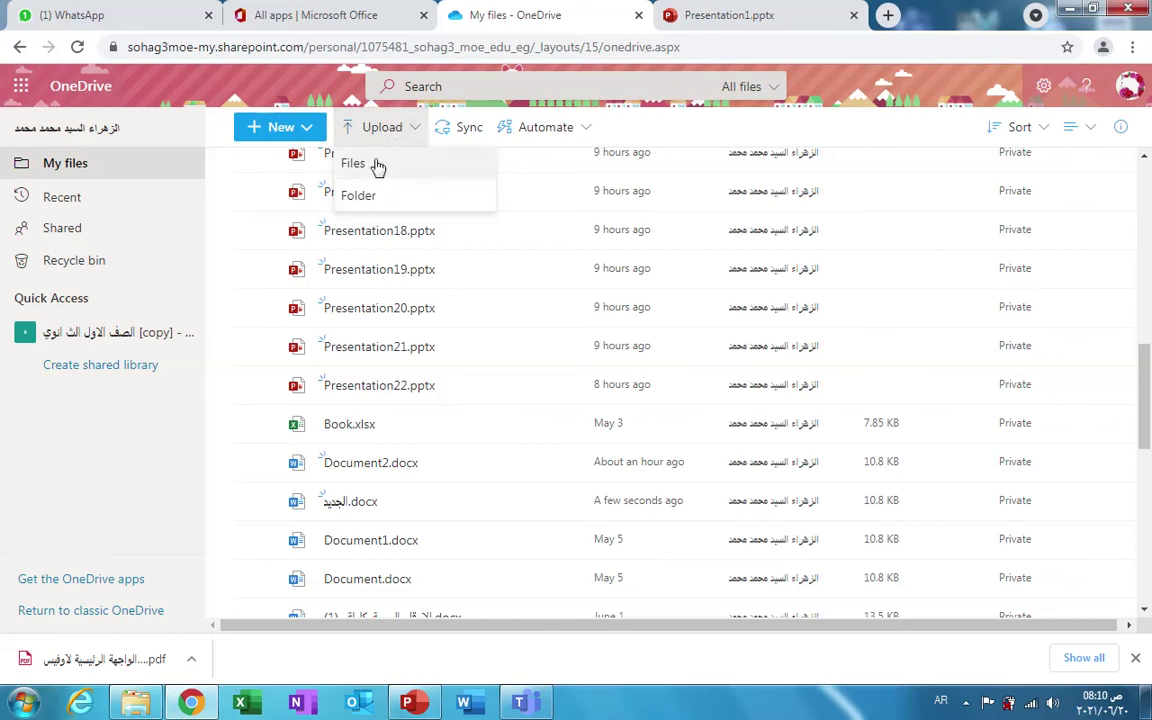
pyautogui.click(376, 167)
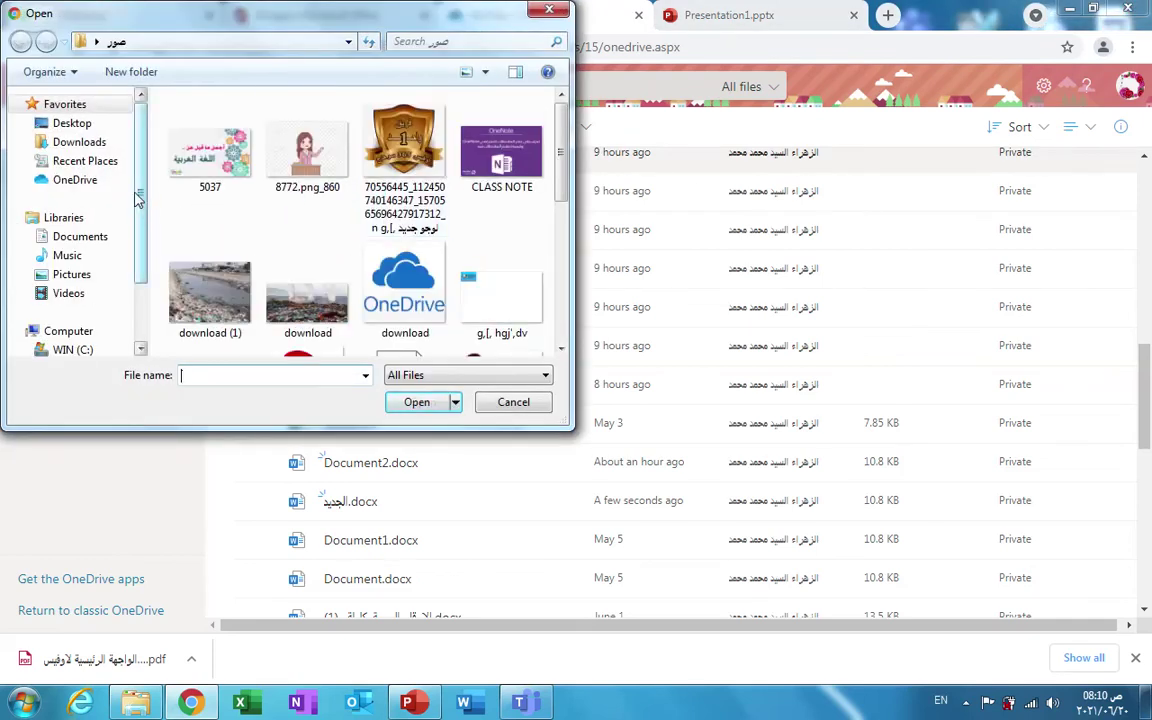
pyautogui.moveTo(141, 193)
pyautogui.mouseDown()
pyautogui.moveTo(141, 237)
pyautogui.moveTo(140, 186)
pyautogui.mouseUp()
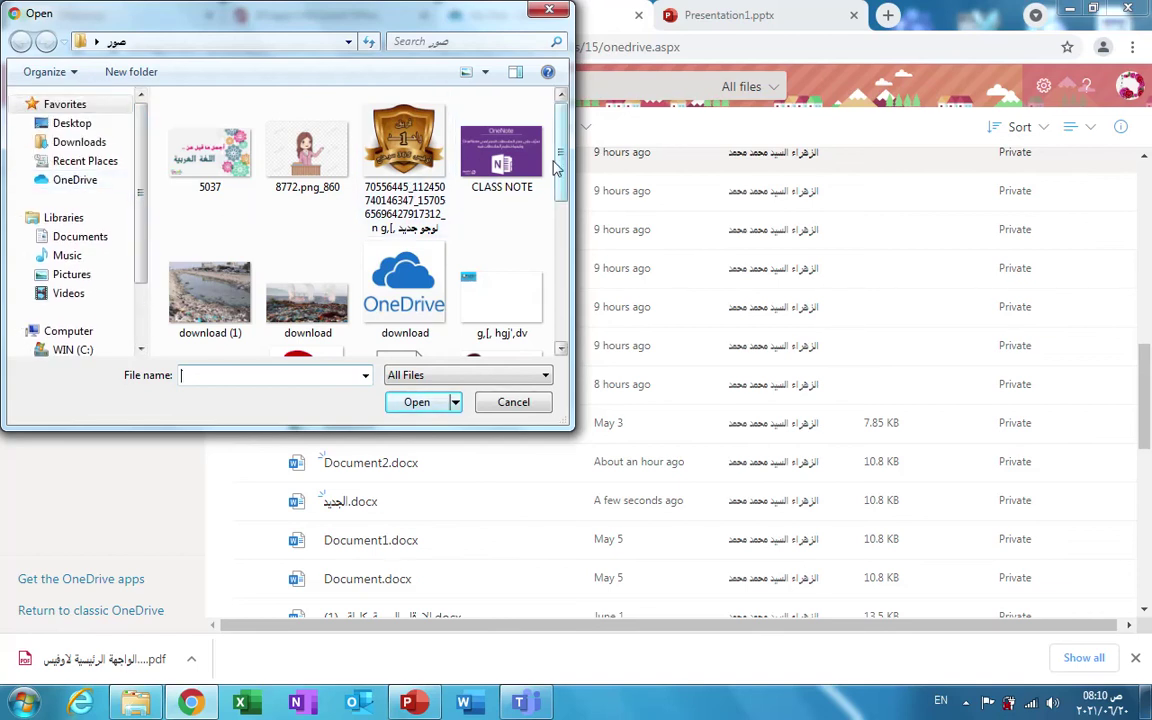
pyautogui.moveTo(560, 168); pyautogui.dragTo(530, 188)
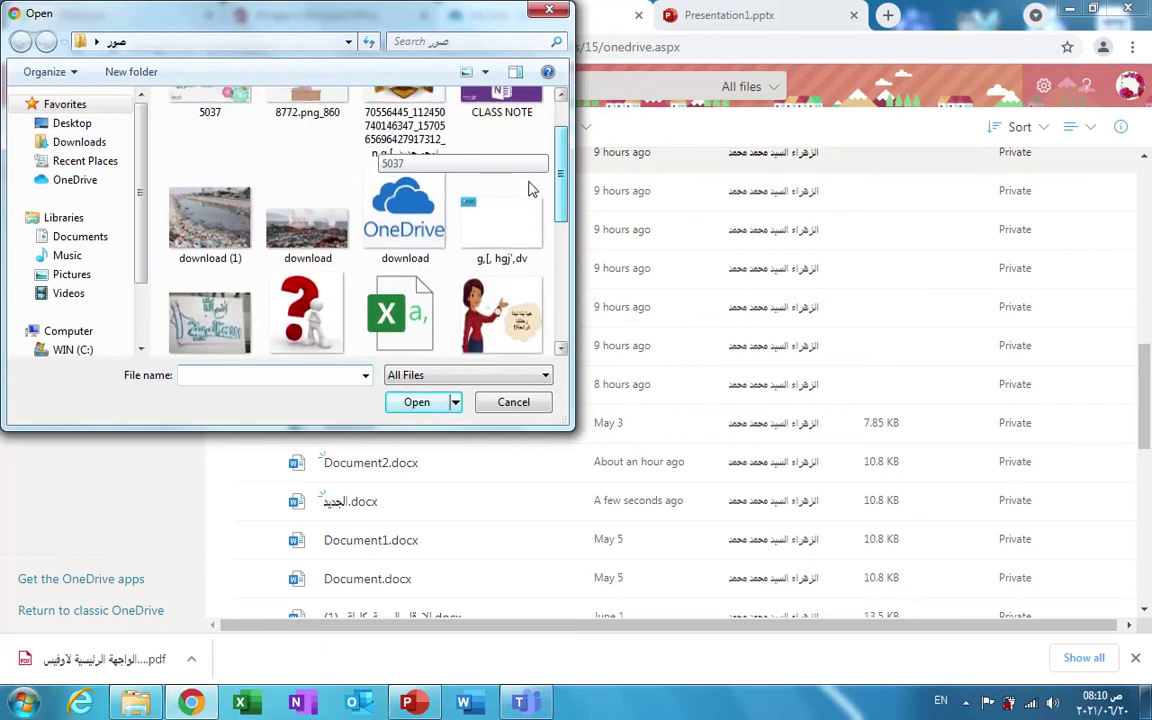
pyautogui.scroll(-2, 530, 188)
pyautogui.click(405, 235)
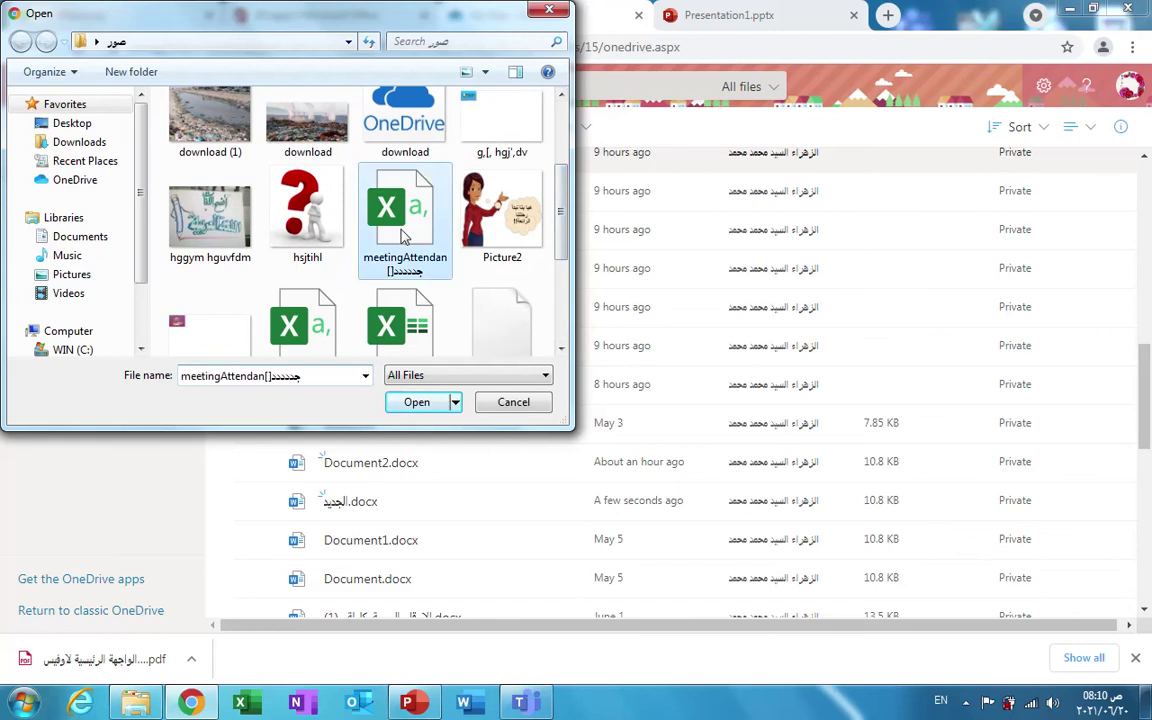
pyautogui.click(416, 402)
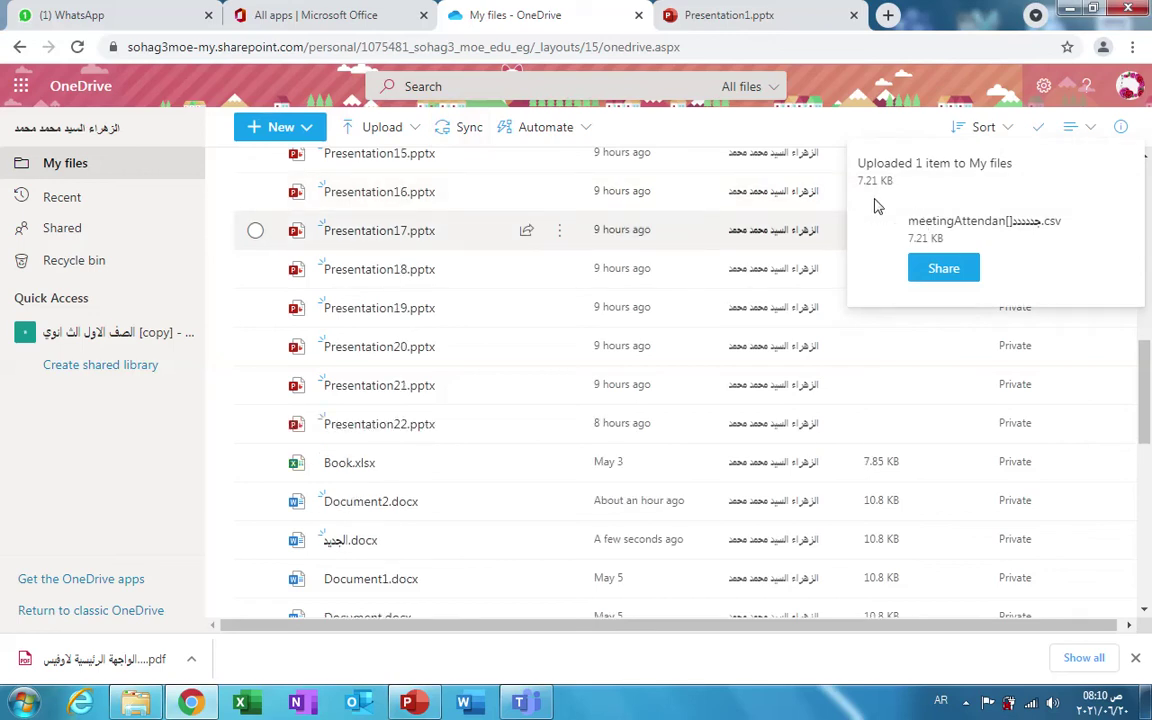
pyautogui.click(948, 281)
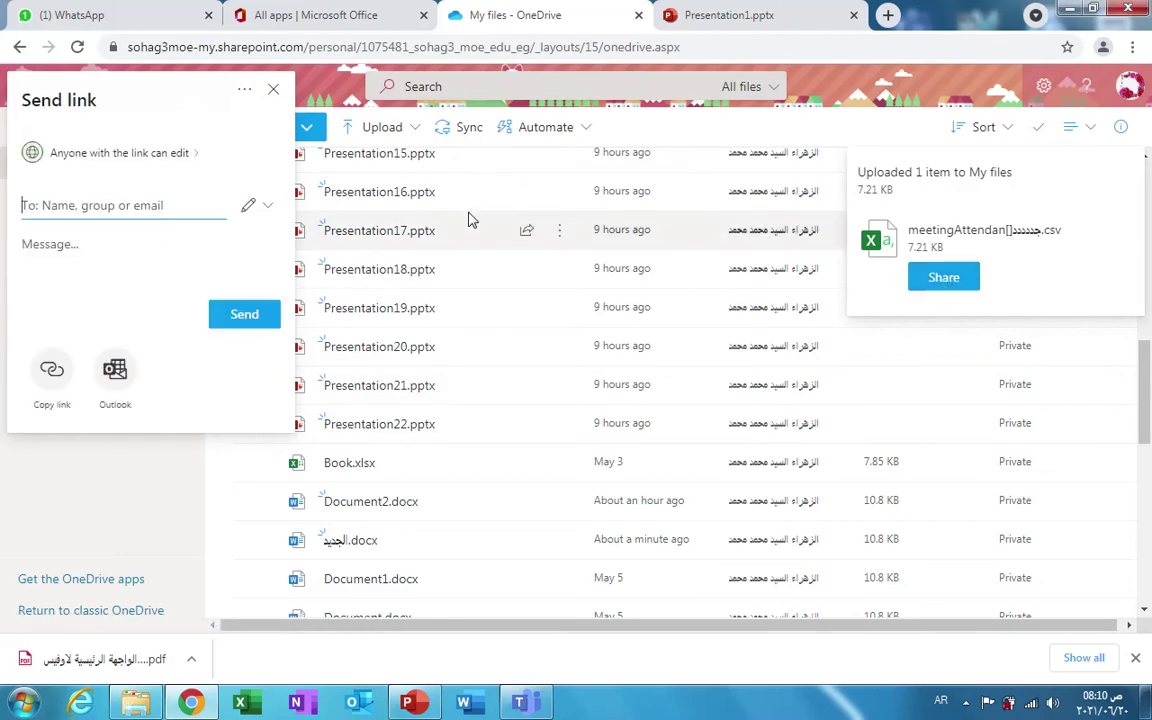
pyautogui.click(275, 91)
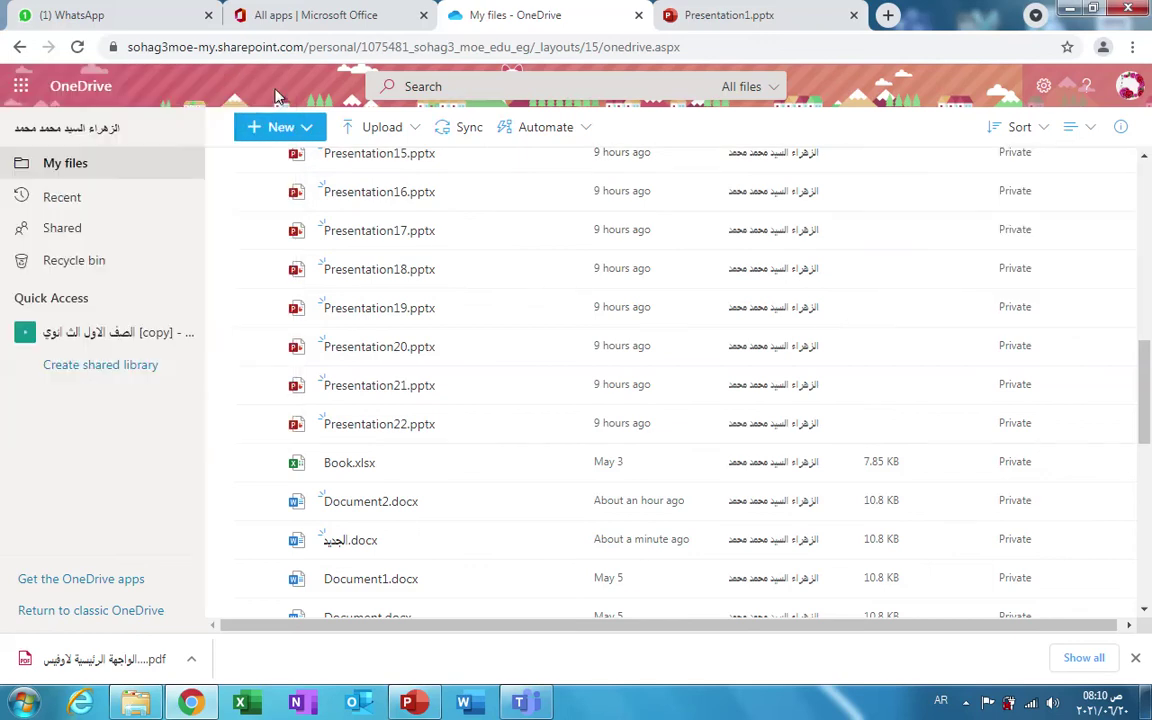
pyautogui.click(381, 130)
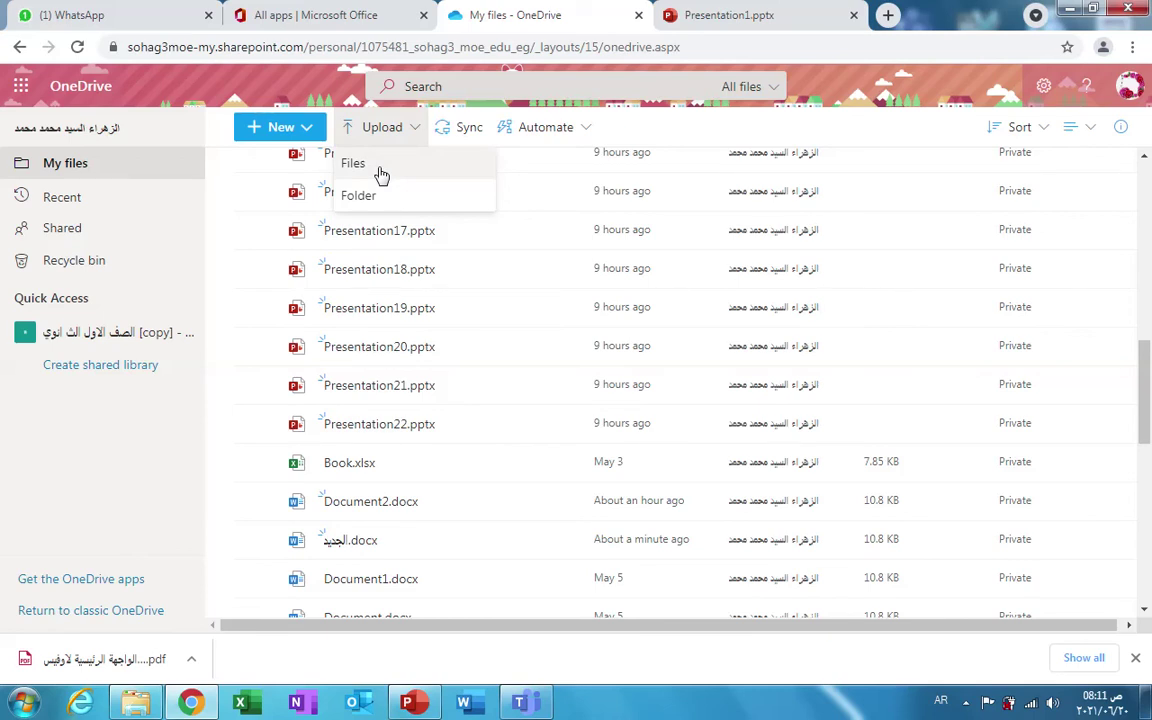
pyautogui.click(378, 166)
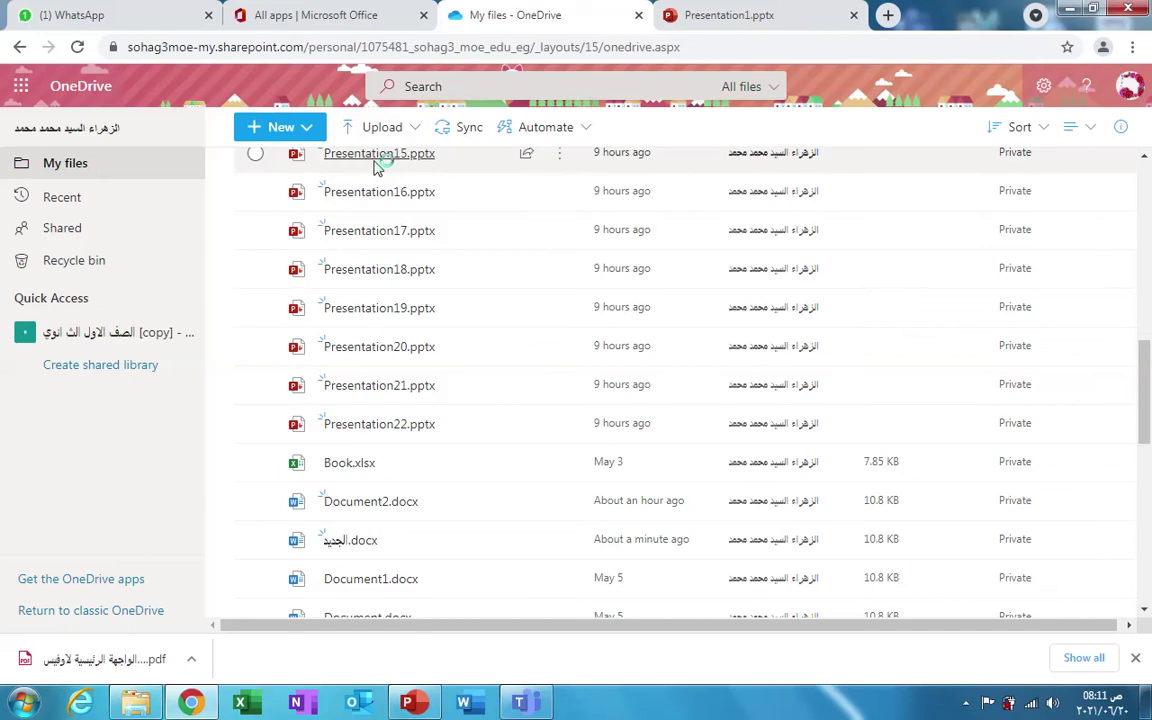
pyautogui.moveTo(378, 166)
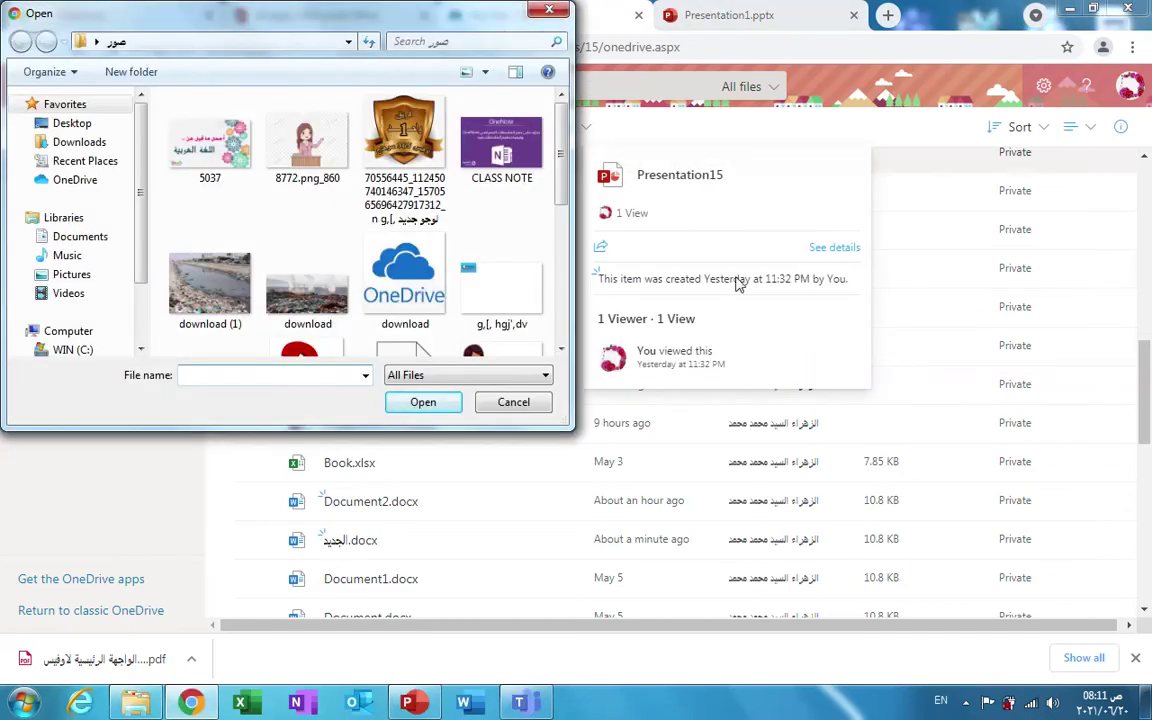
pyautogui.click(905, 154)
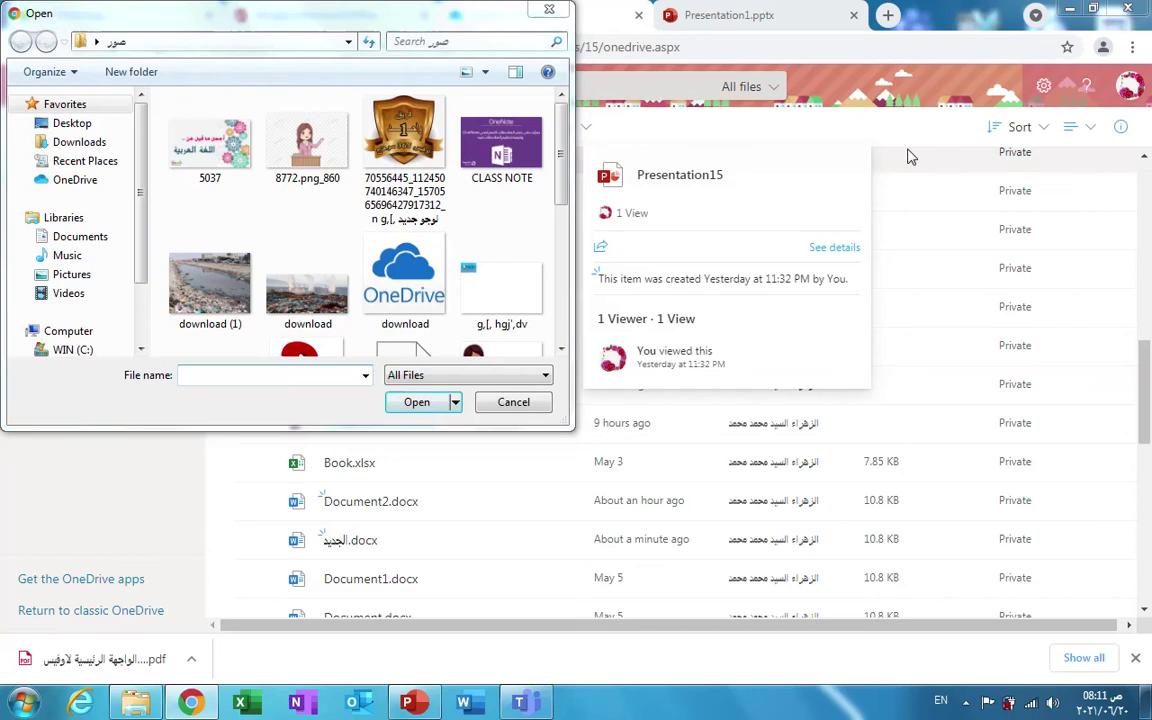
pyautogui.click(557, 17)
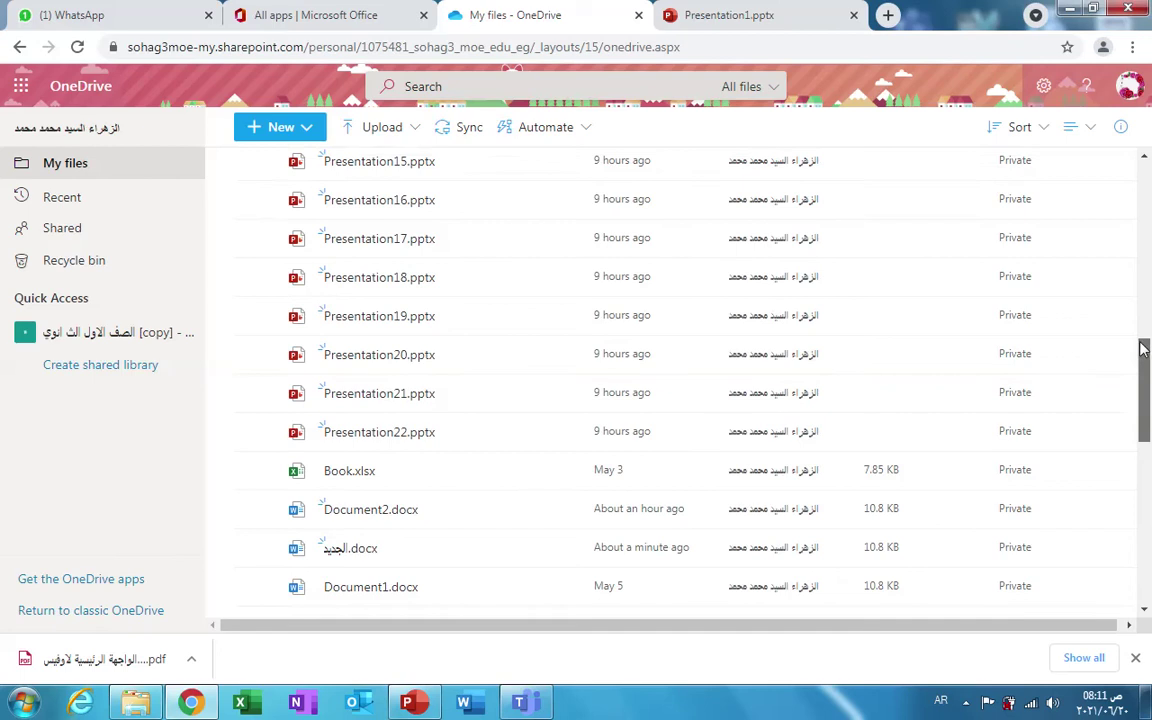
# Step: Try to upload the same meetingAttendan CSV file to My files again, and dismiss the upload without replacing or keeping both
pyautogui.scroll(2, 1145, 380)
pyautogui.moveTo(1143, 380); pyautogui.dragTo(1136, 205)
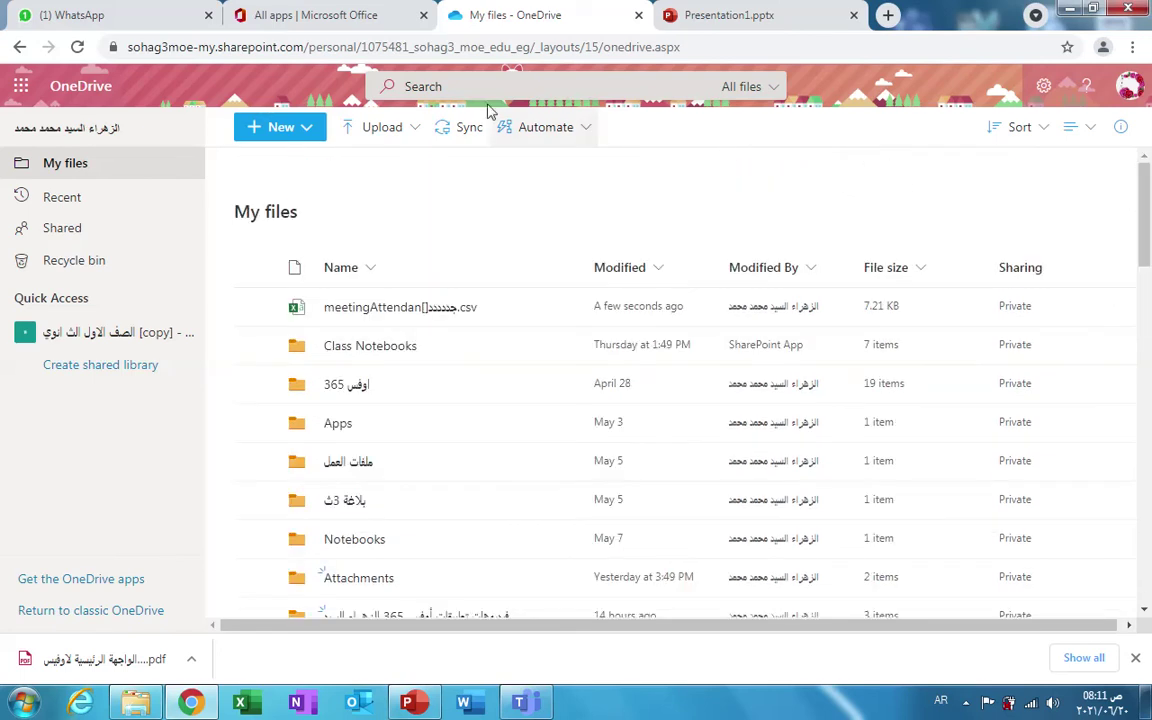
pyautogui.click(415, 130)
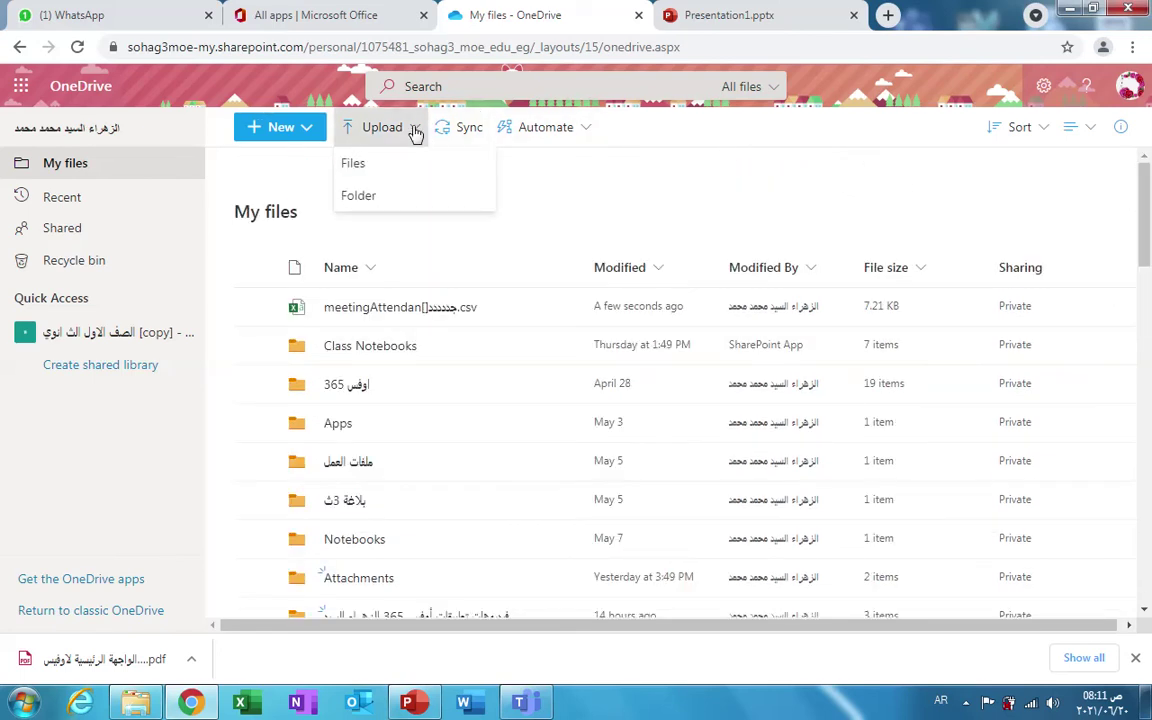
pyautogui.click(398, 162)
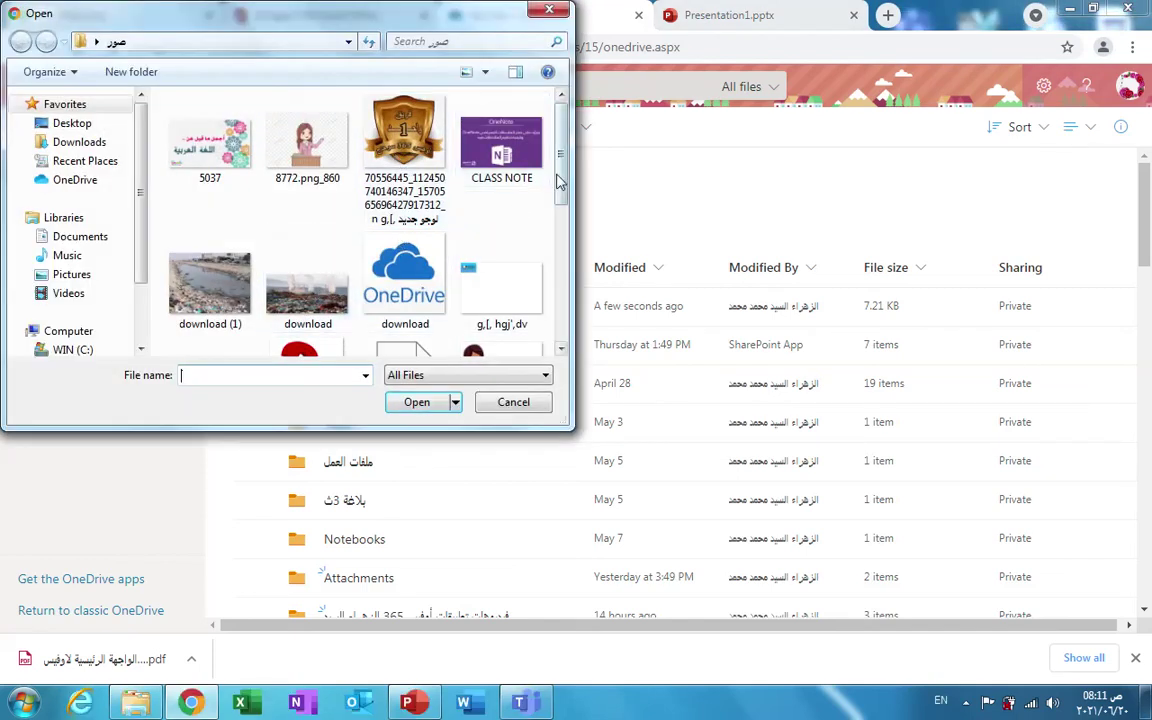
pyautogui.moveTo(562, 182)
pyautogui.mouseDown()
pyautogui.moveTo(559, 239)
pyautogui.moveTo(549, 180)
pyautogui.mouseUp()
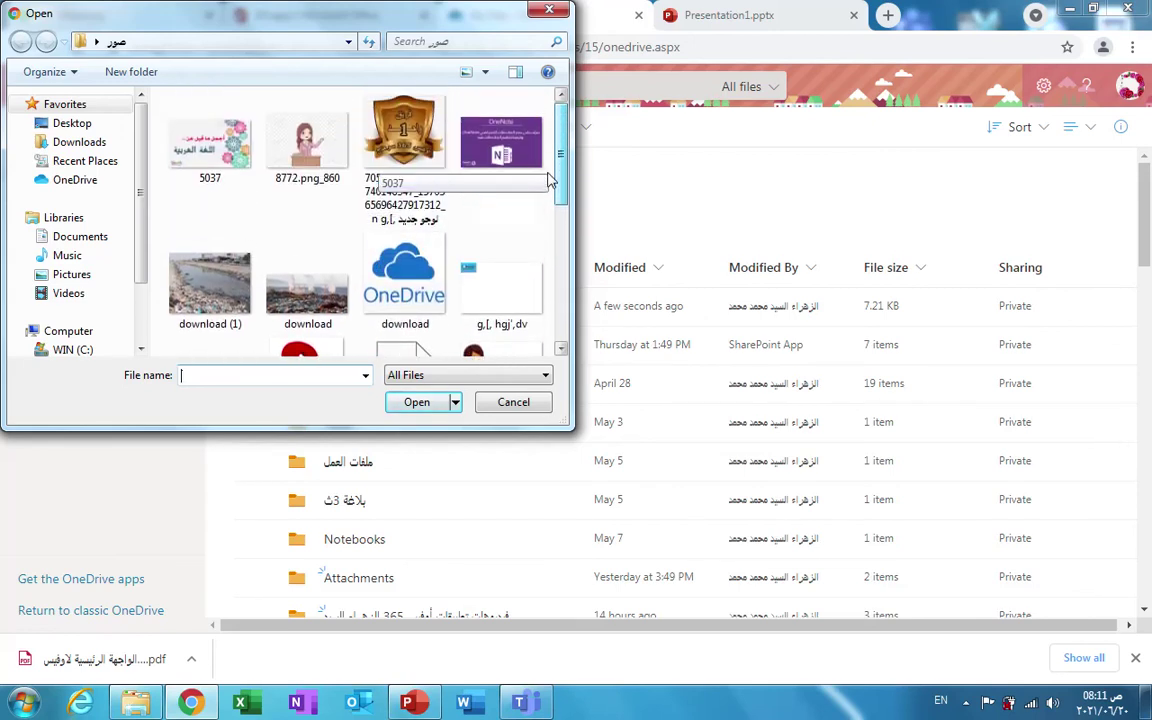
pyautogui.scroll(-3, 535, 231)
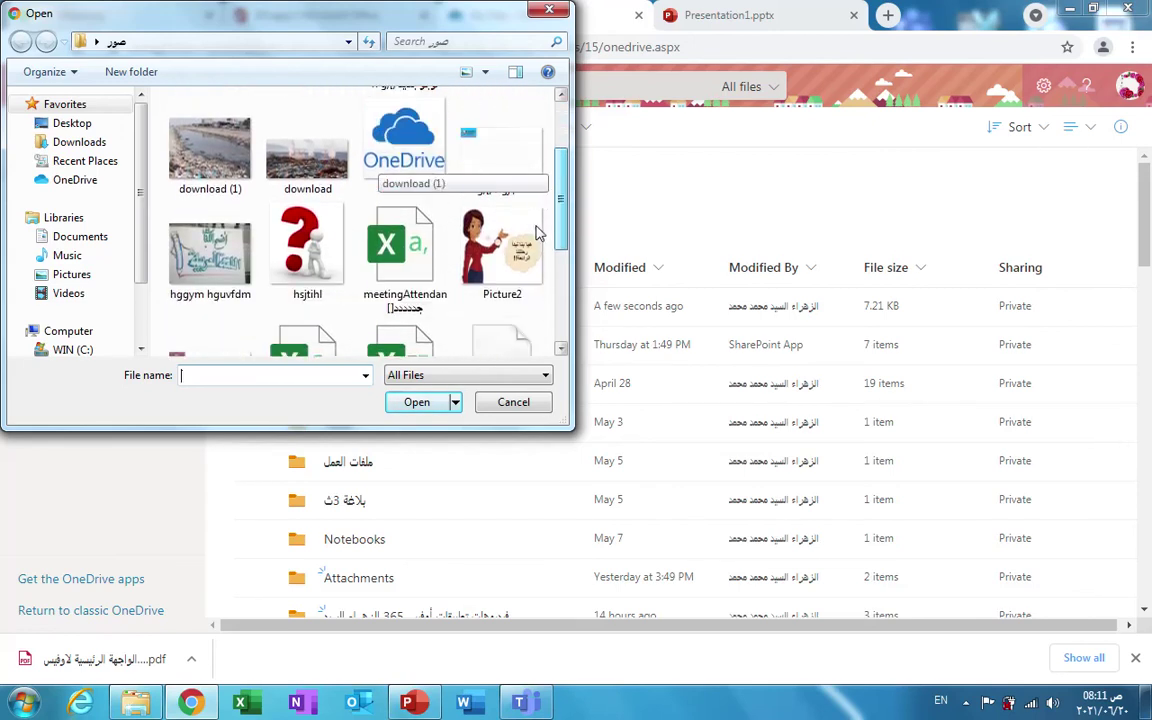
pyautogui.click(405, 243)
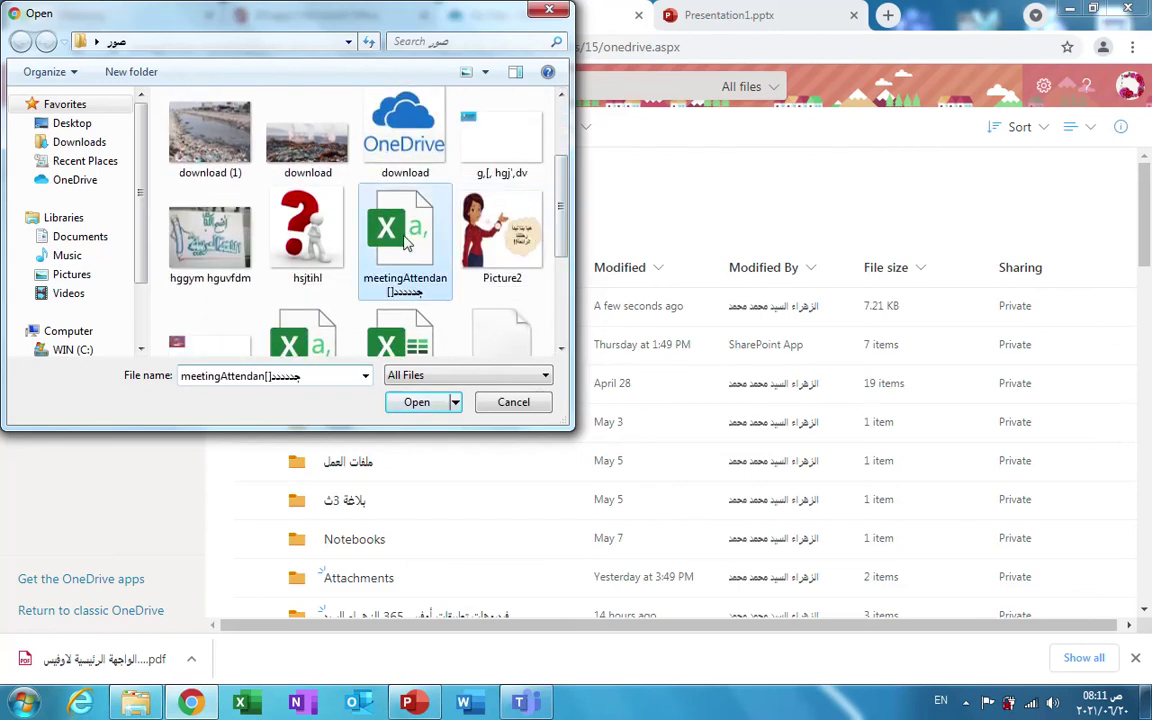
pyautogui.click(416, 403)
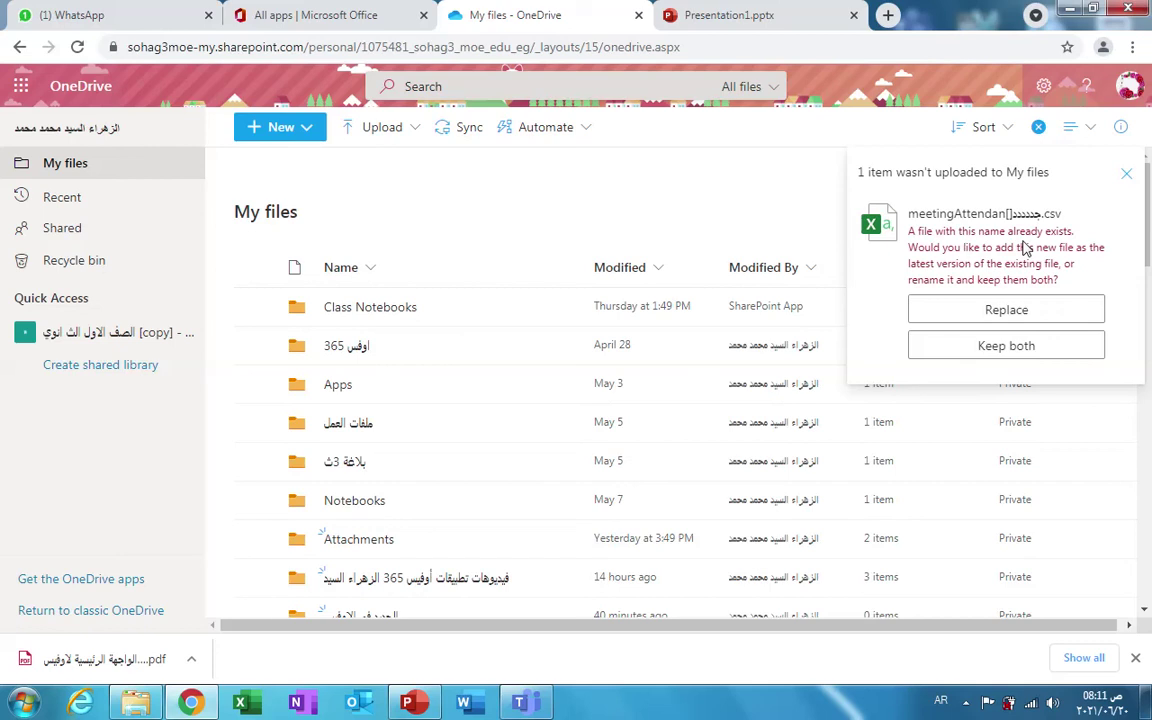
pyautogui.click(1130, 172)
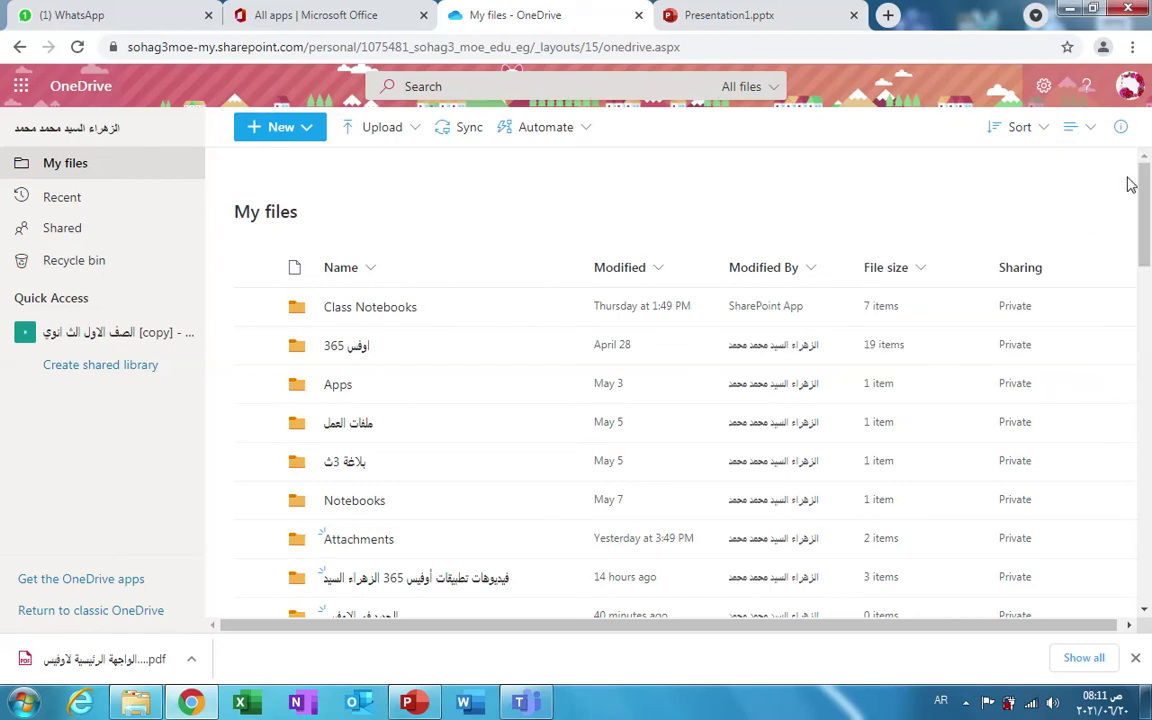
# Step: Upload the image "لوجو الفريق.png" from the صور folder to My files and check its upload progress
pyautogui.click(417, 137)
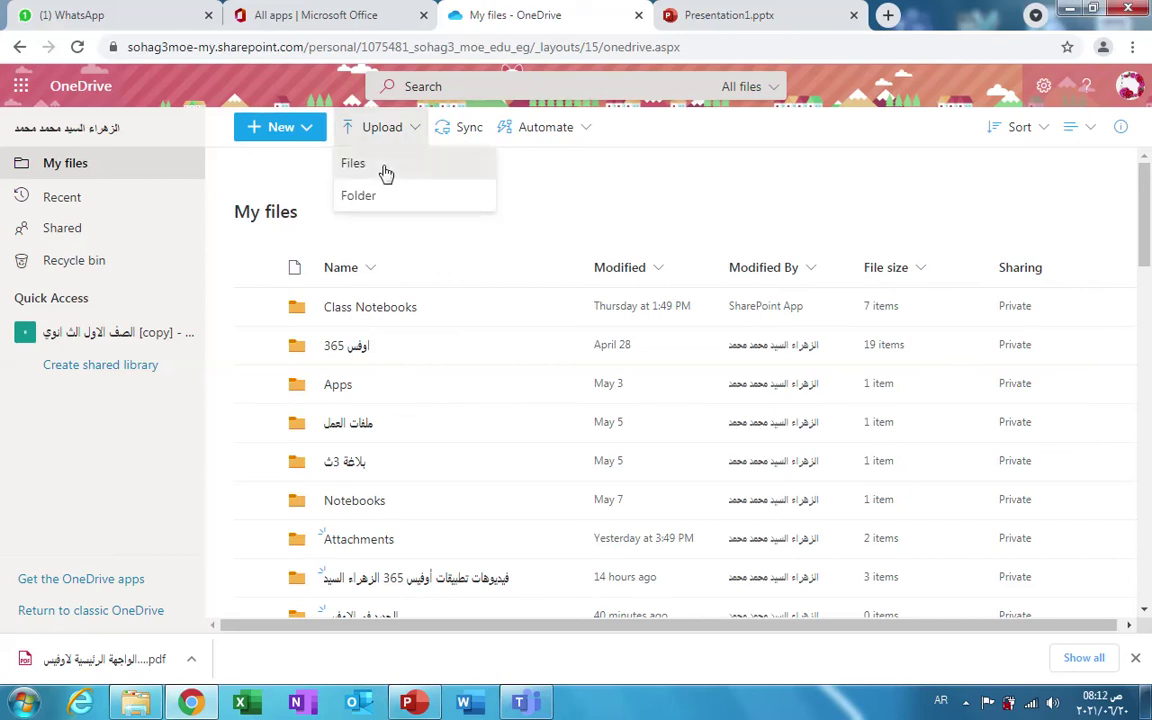
pyautogui.click(386, 170)
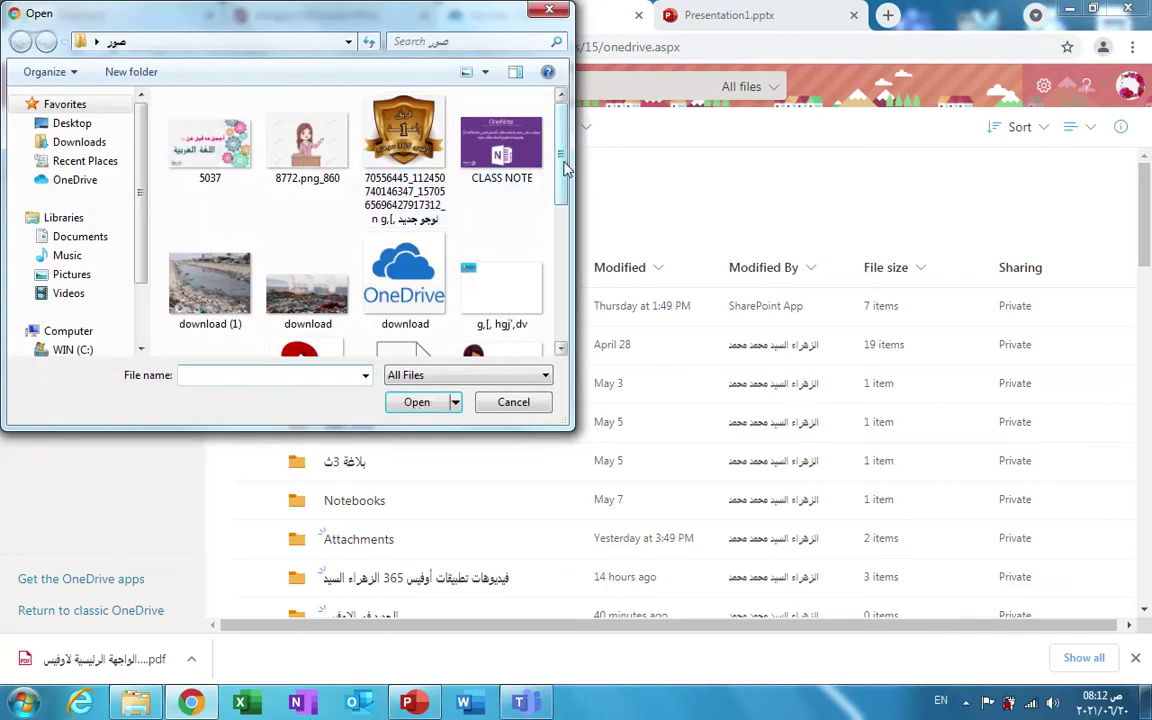
pyautogui.moveTo(565, 170); pyautogui.dragTo(570, 328)
pyautogui.click(300, 290)
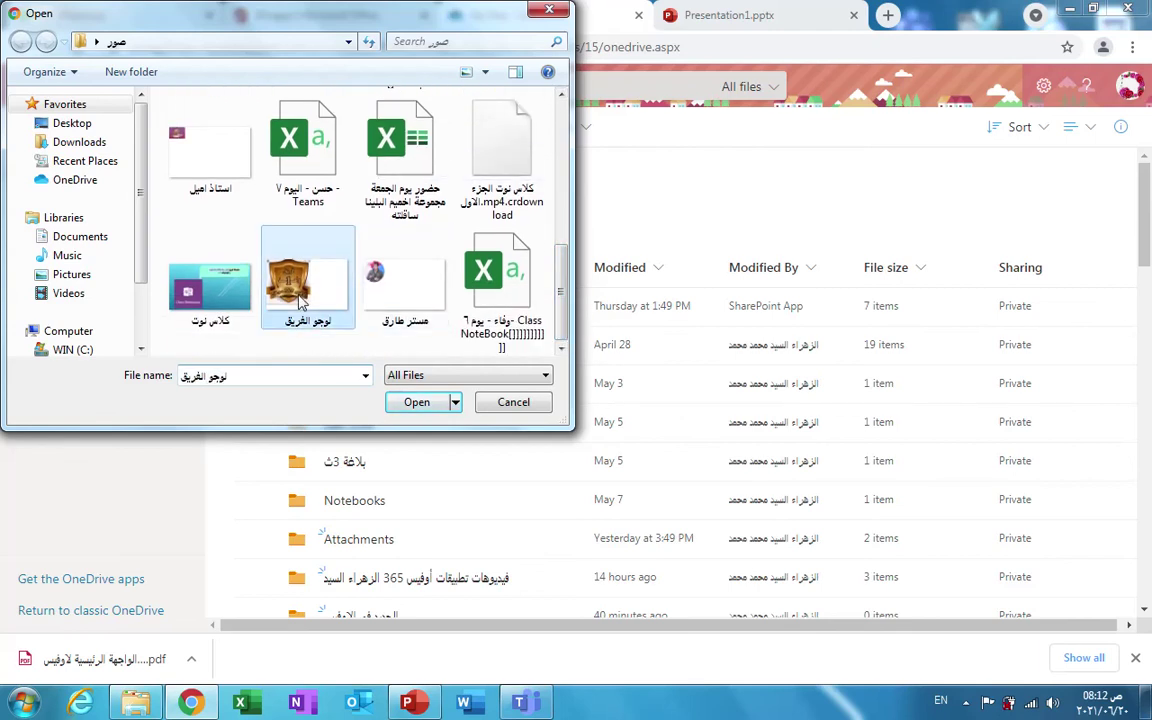
pyautogui.click(417, 403)
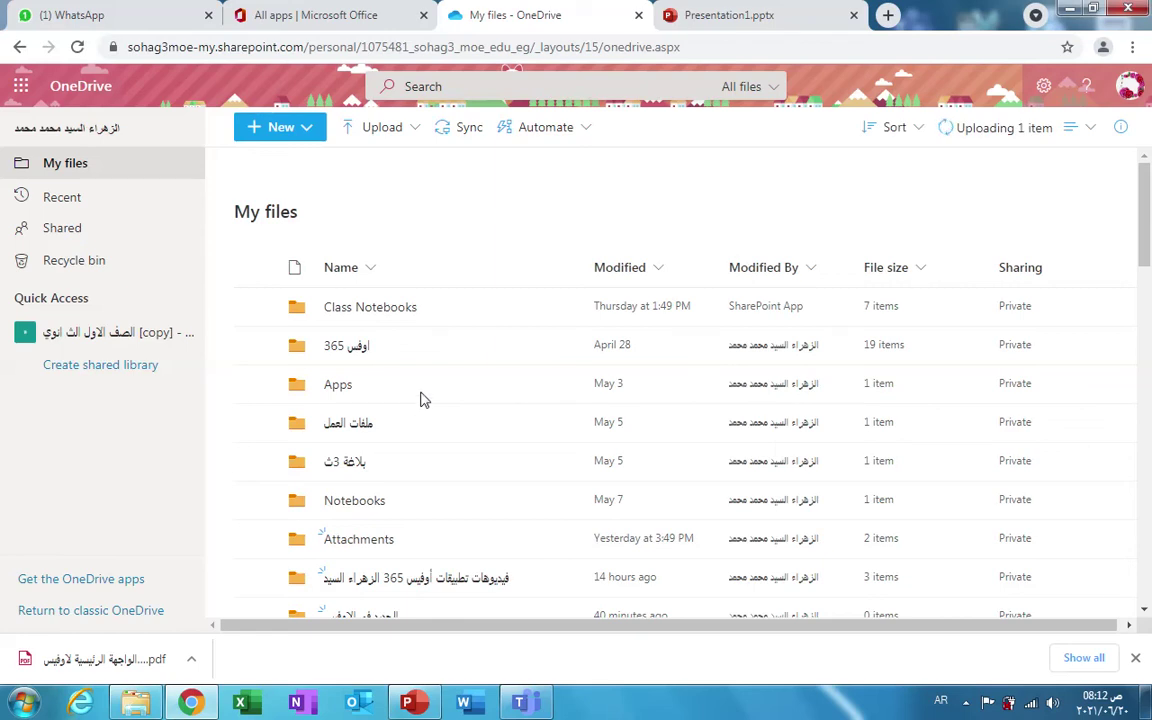
pyautogui.click(998, 138)
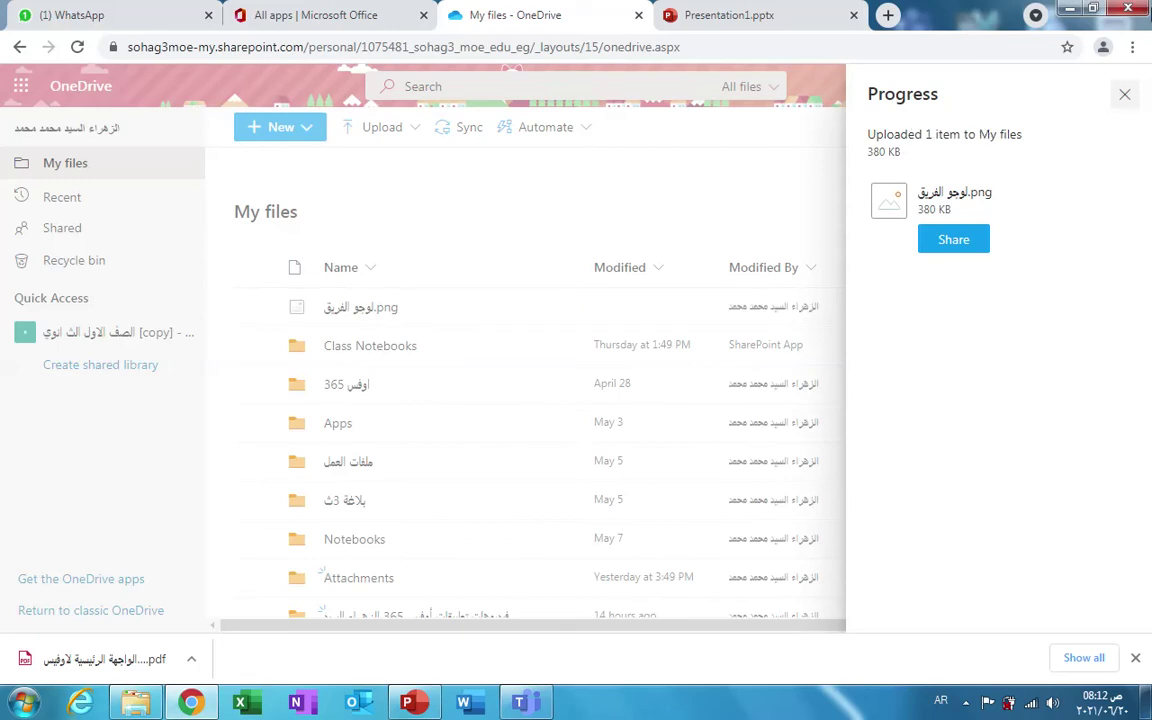
pyautogui.click(1126, 97)
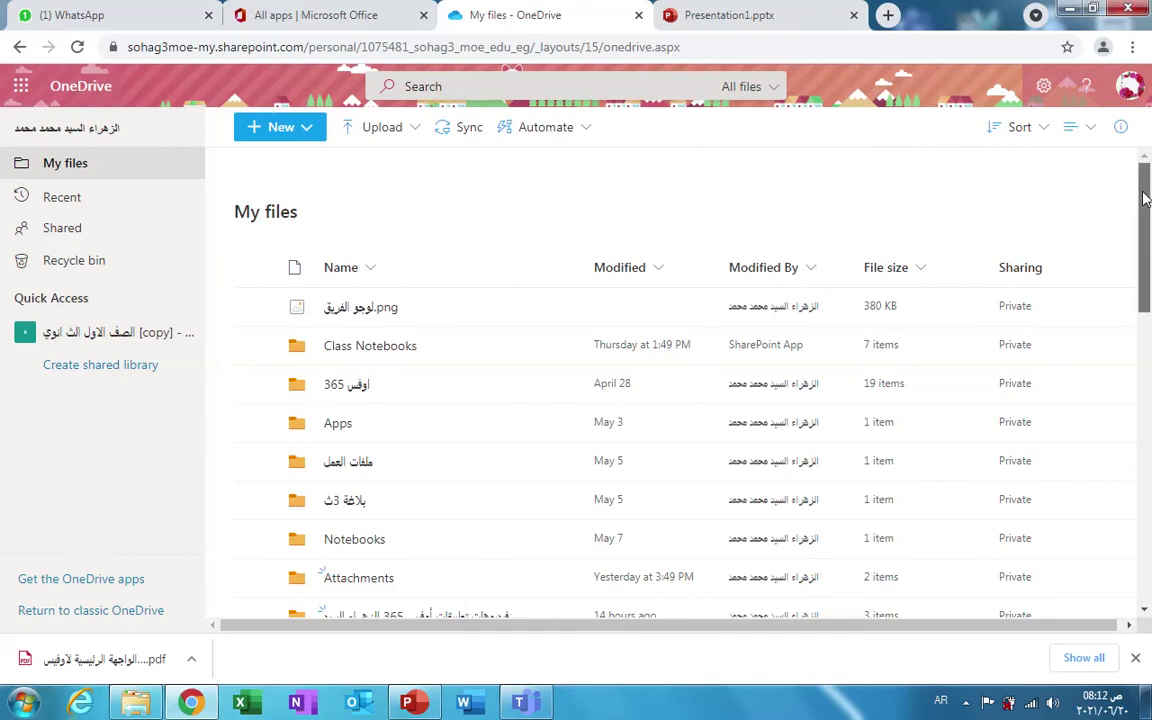
# Step: Look through the My files list to find the uploaded files
pyautogui.moveTo(1145, 198); pyautogui.dragTo(1148, 322)
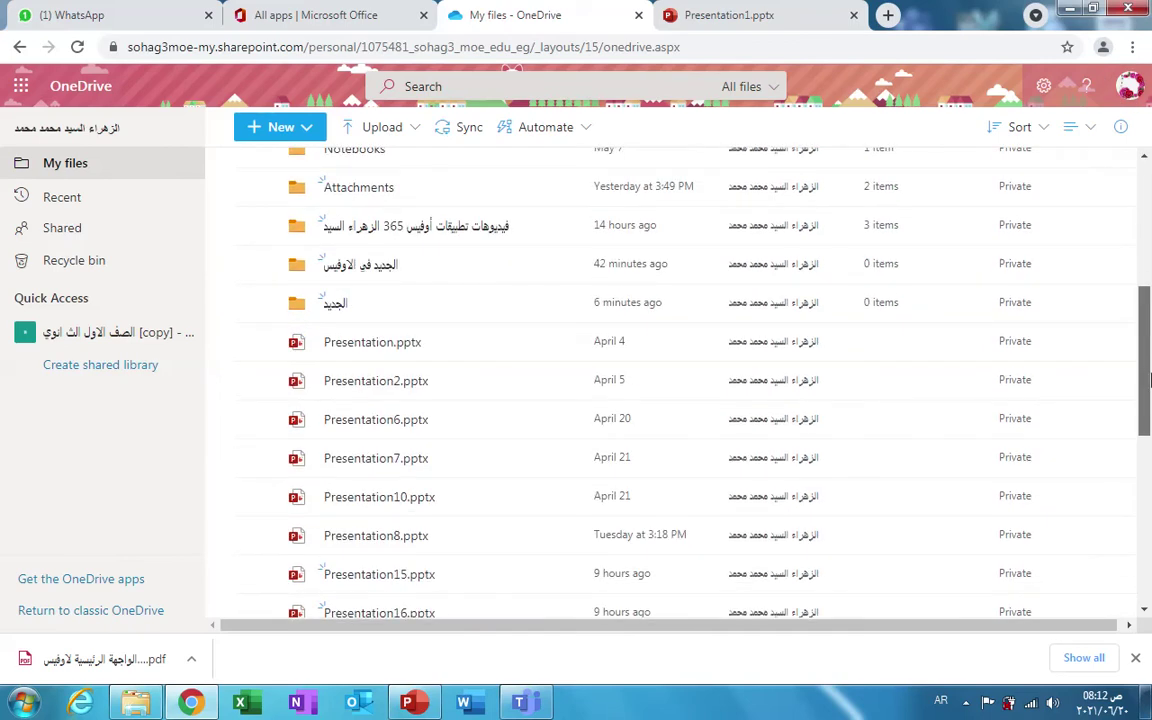
pyautogui.moveTo(1150, 380); pyautogui.dragTo(1150, 628)
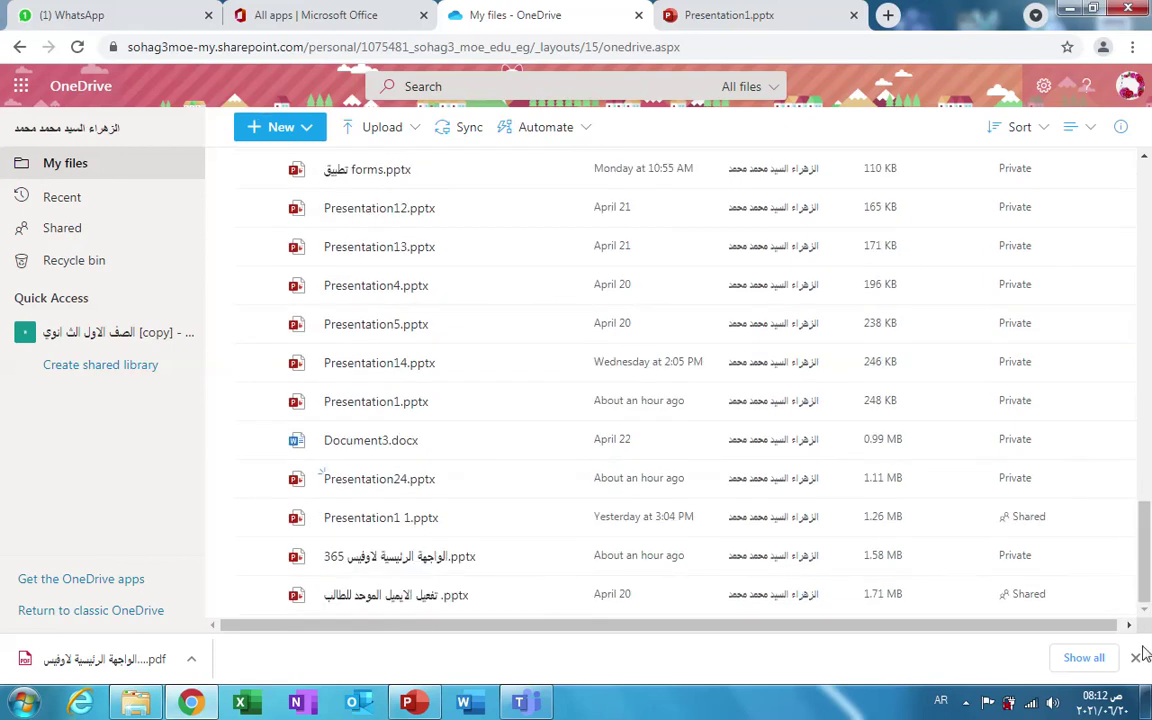
pyautogui.moveTo(1145, 575); pyautogui.dragTo(1148, 560)
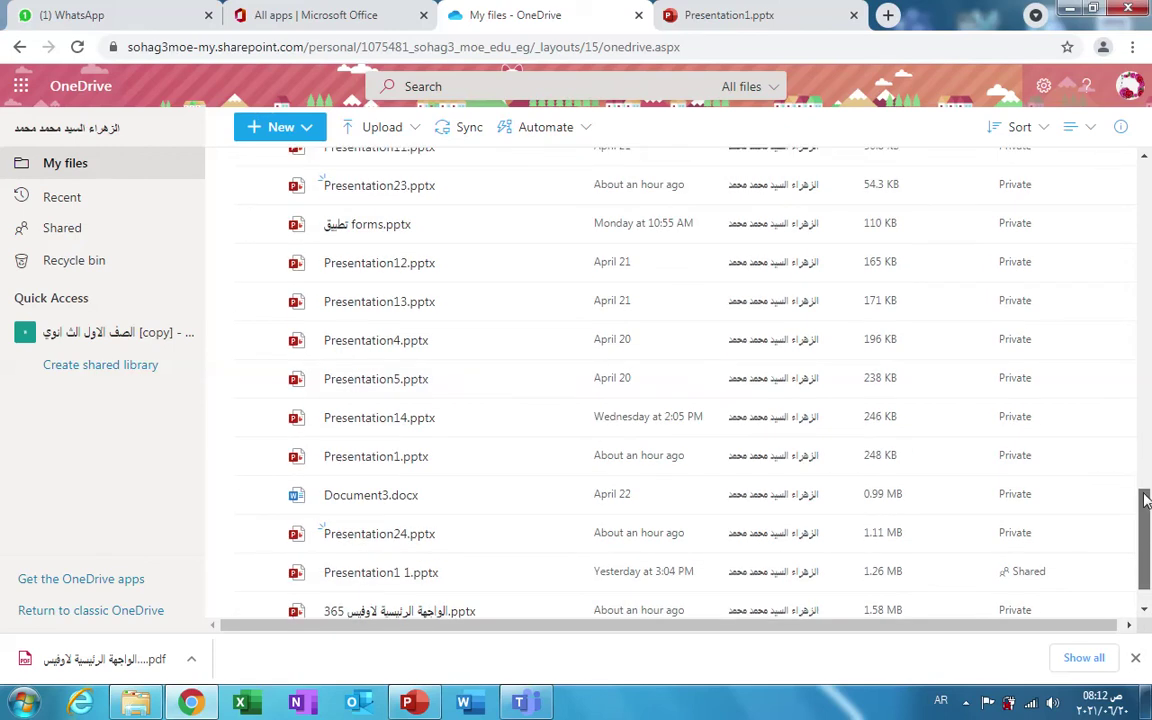
pyautogui.scroll(2, 1136, 412)
pyautogui.scroll(3, 1128, 370)
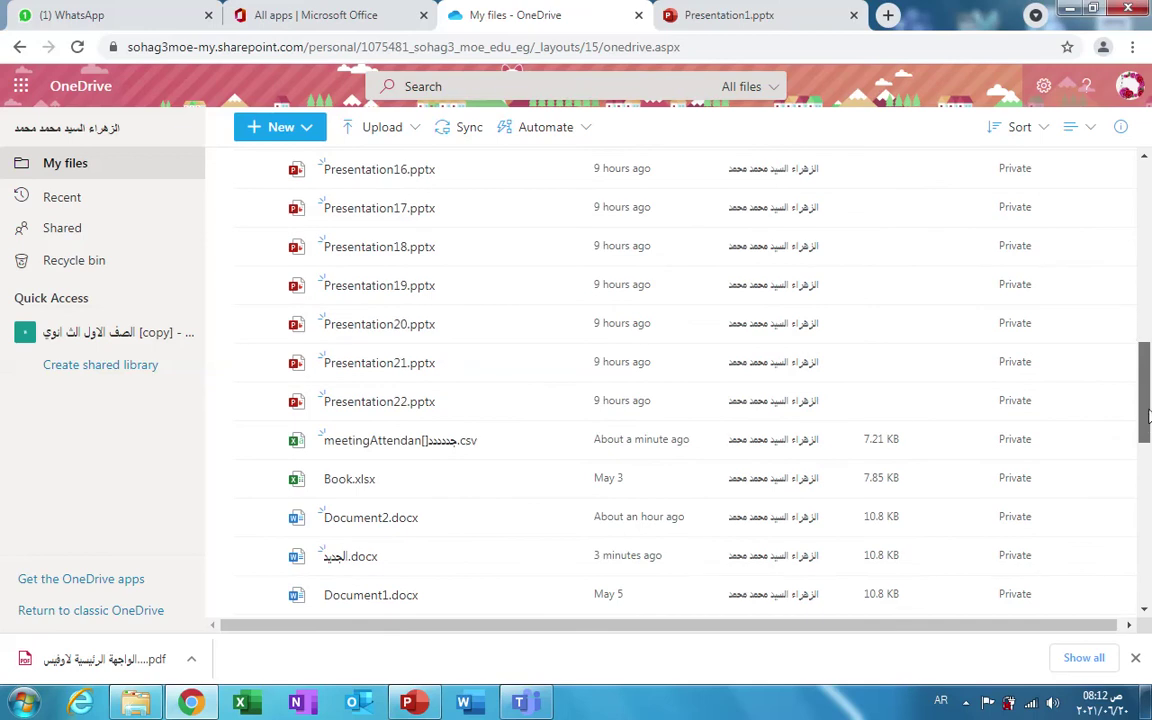
pyautogui.scroll(3, 1140, 395)
pyautogui.scroll(-4, 1136, 360)
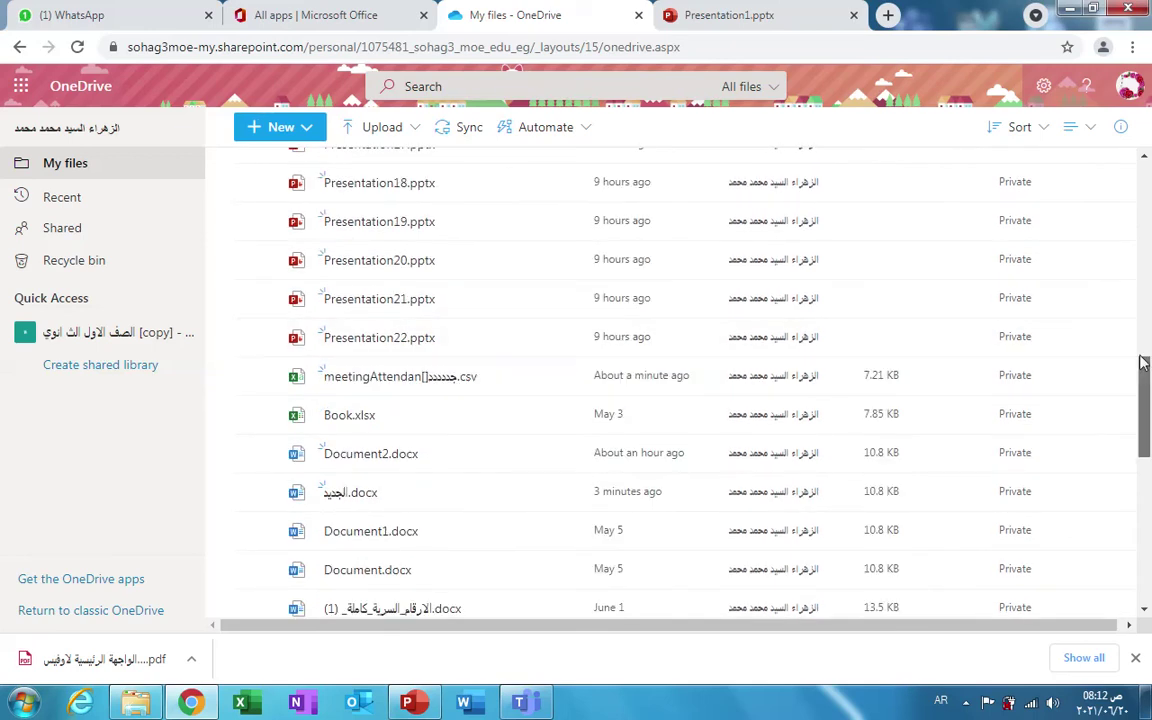
# Step: Return to the beginning of the My files list, view the contents of the "اوفس 365" folder and go back to My files
pyautogui.scroll(1, 1131, 290)
pyautogui.scroll(4, 1131, 288)
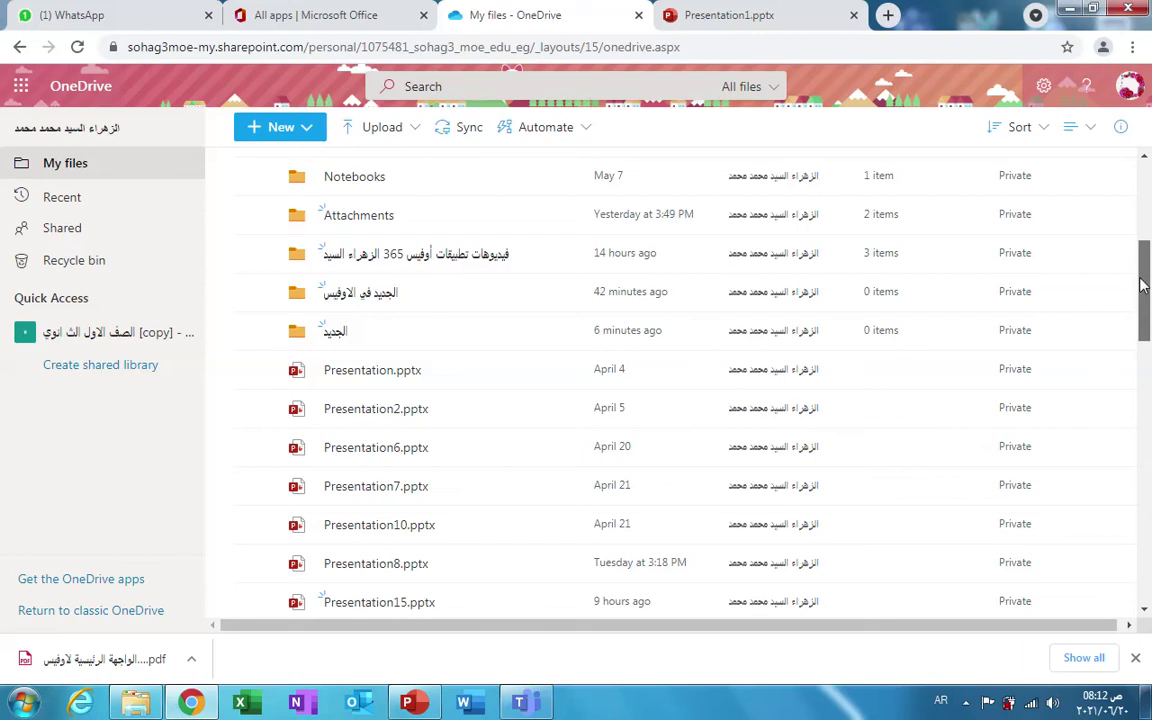
pyautogui.scroll(1, 1143, 283)
pyautogui.moveTo(1143, 283); pyautogui.dragTo(1136, 182)
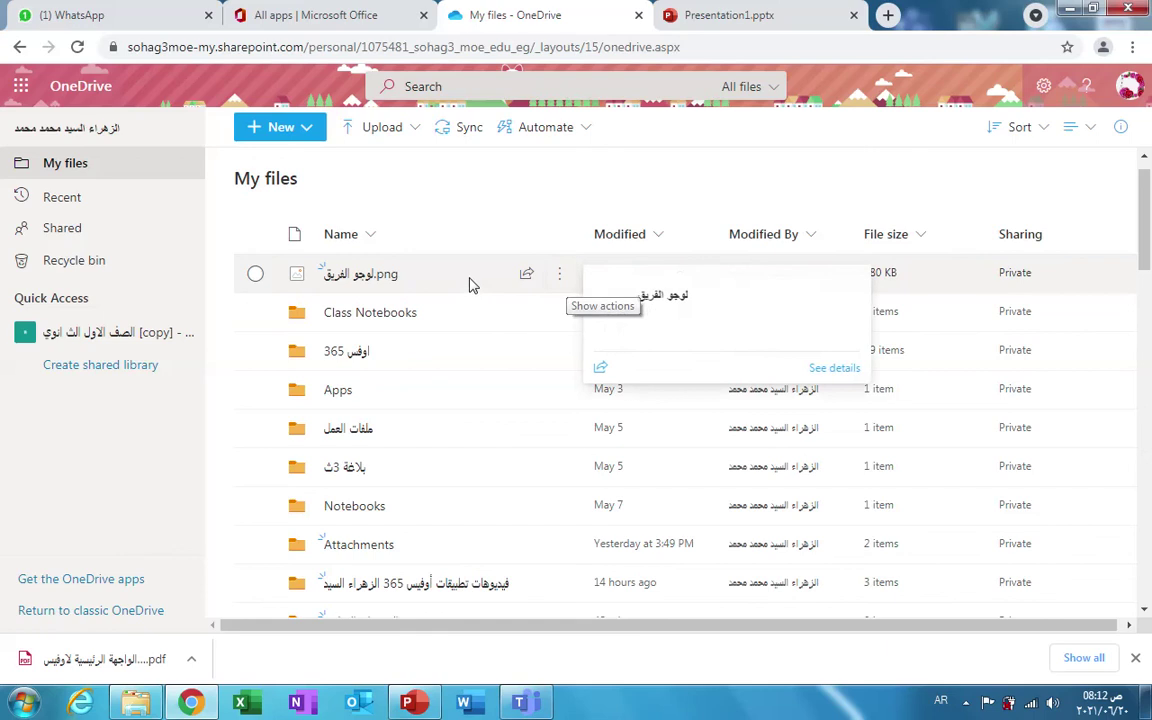
pyautogui.click(476, 360)
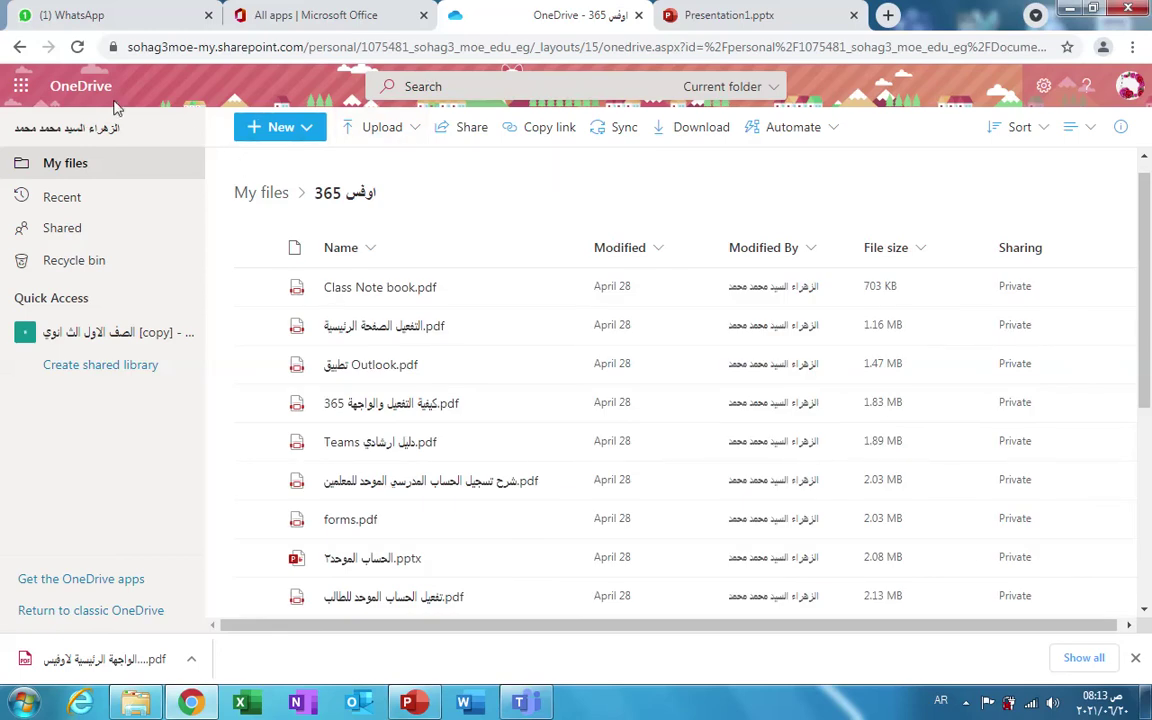
pyautogui.click(18, 48)
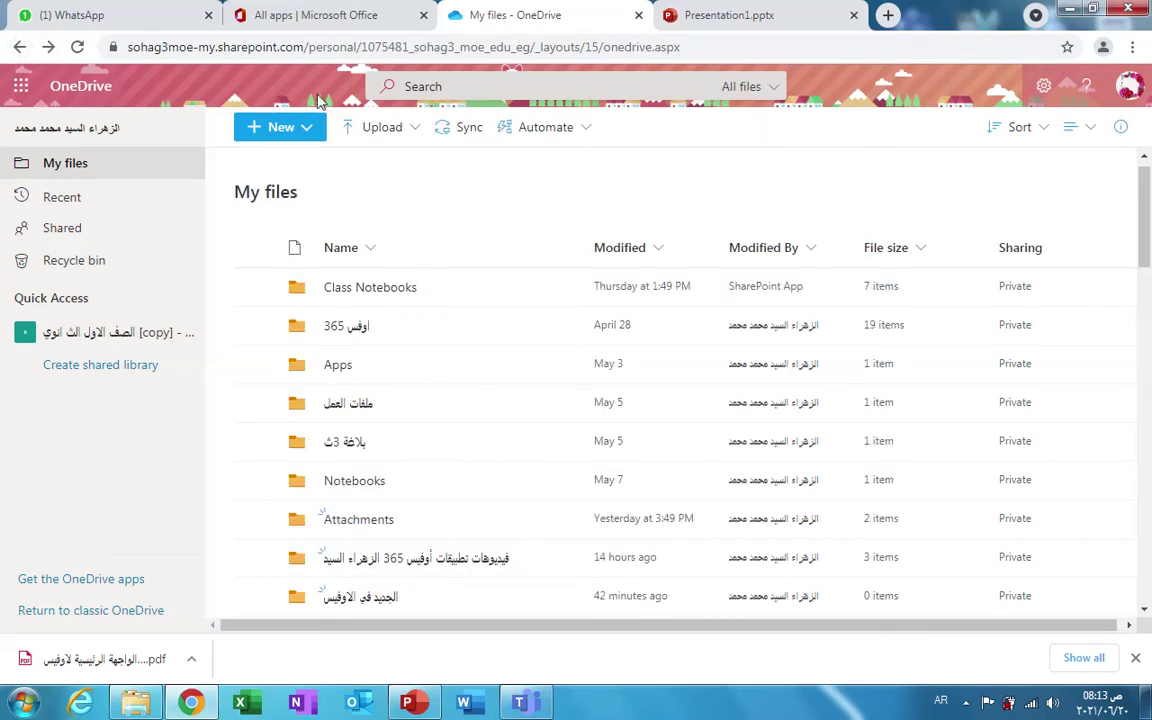
# Step: View the options for creating a new link in My files and dismiss them without adding a link
pyautogui.click(307, 130)
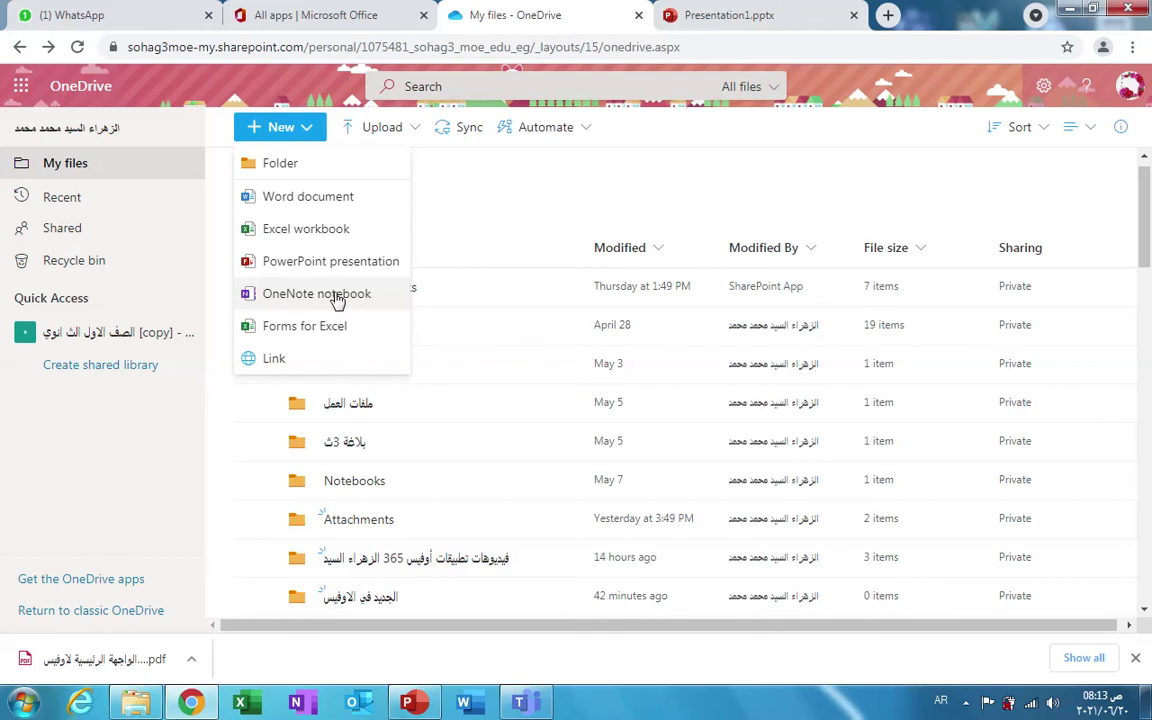
pyautogui.click(323, 366)
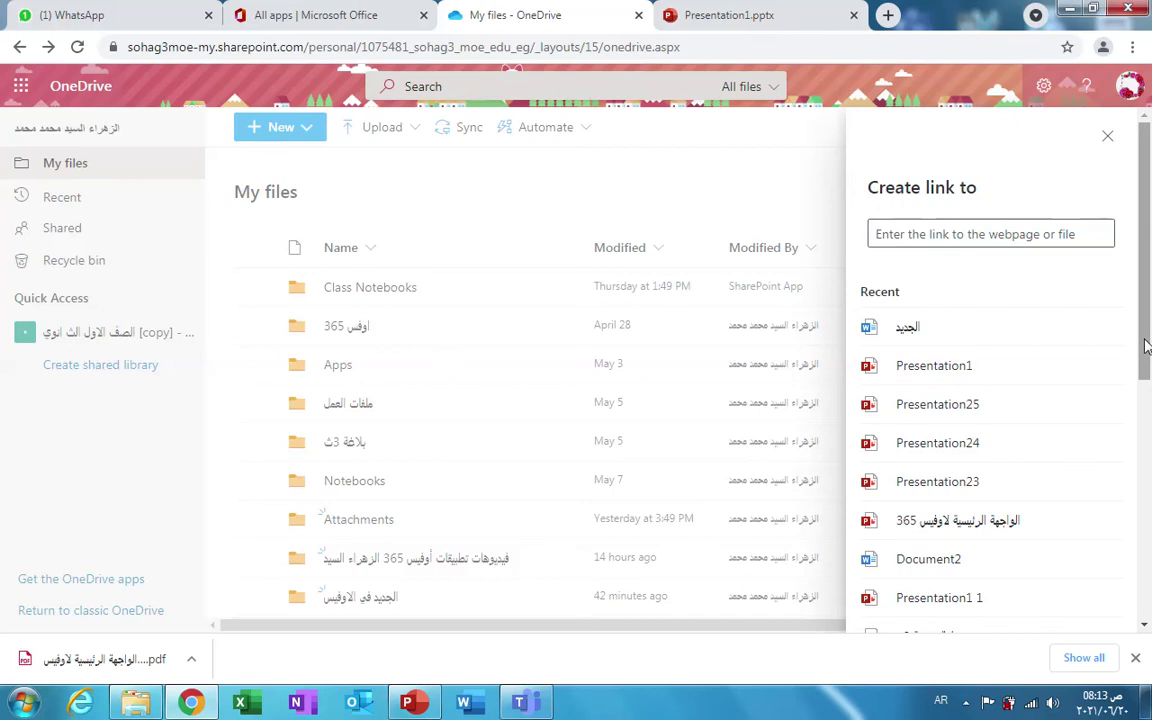
pyautogui.rightClick(1130, 388)
pyautogui.click(1140, 350)
pyautogui.rightClick(1145, 408)
pyautogui.click(1145, 372)
pyautogui.rightClick(1145, 372)
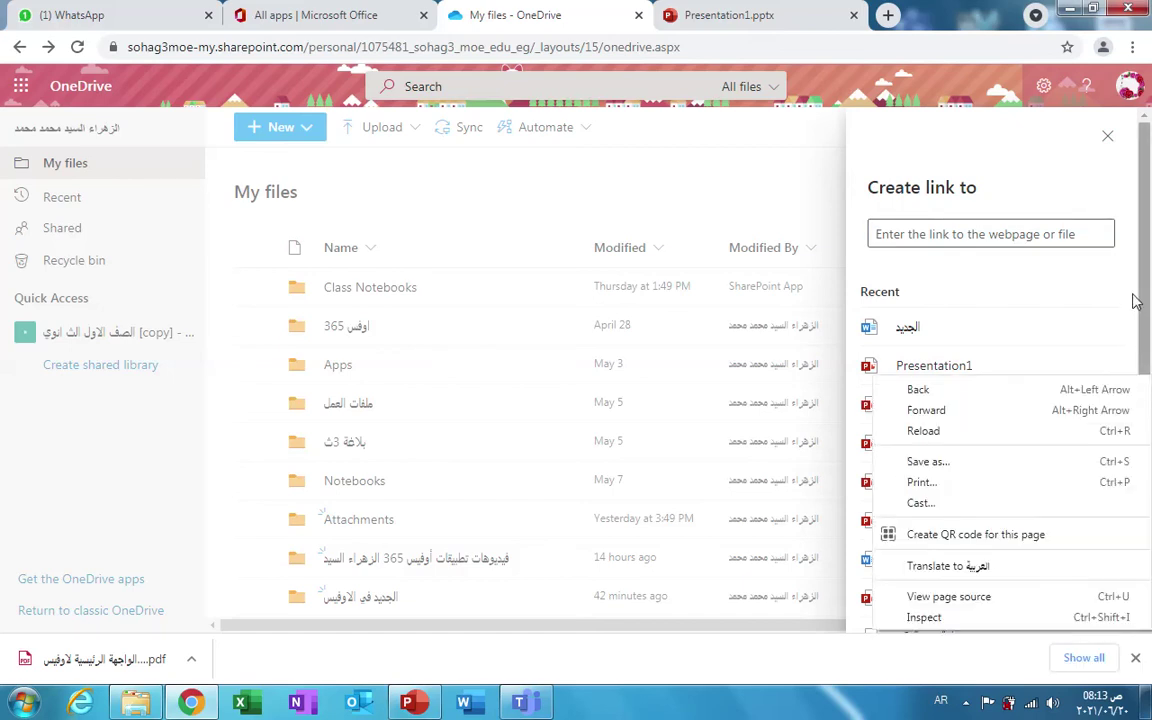
pyautogui.click(1143, 350)
pyautogui.rightClick(1143, 328)
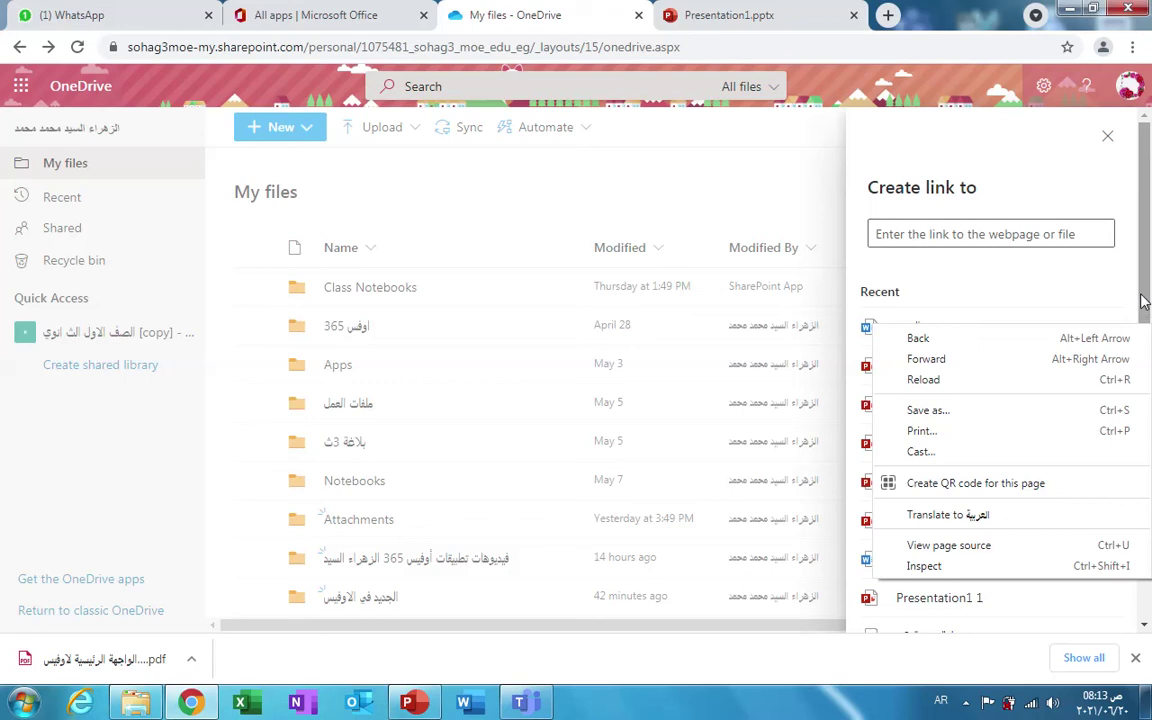
pyautogui.click(1144, 335)
pyautogui.rightClick(1146, 342)
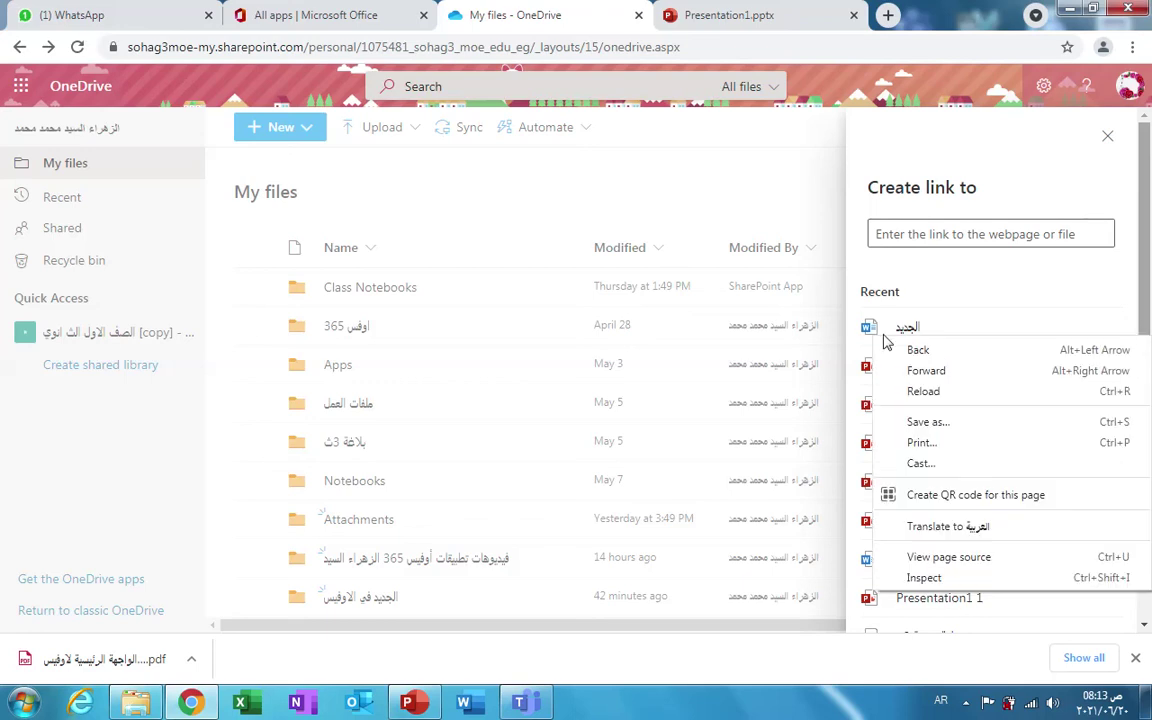
pyautogui.click(771, 162)
pyautogui.click(771, 162)
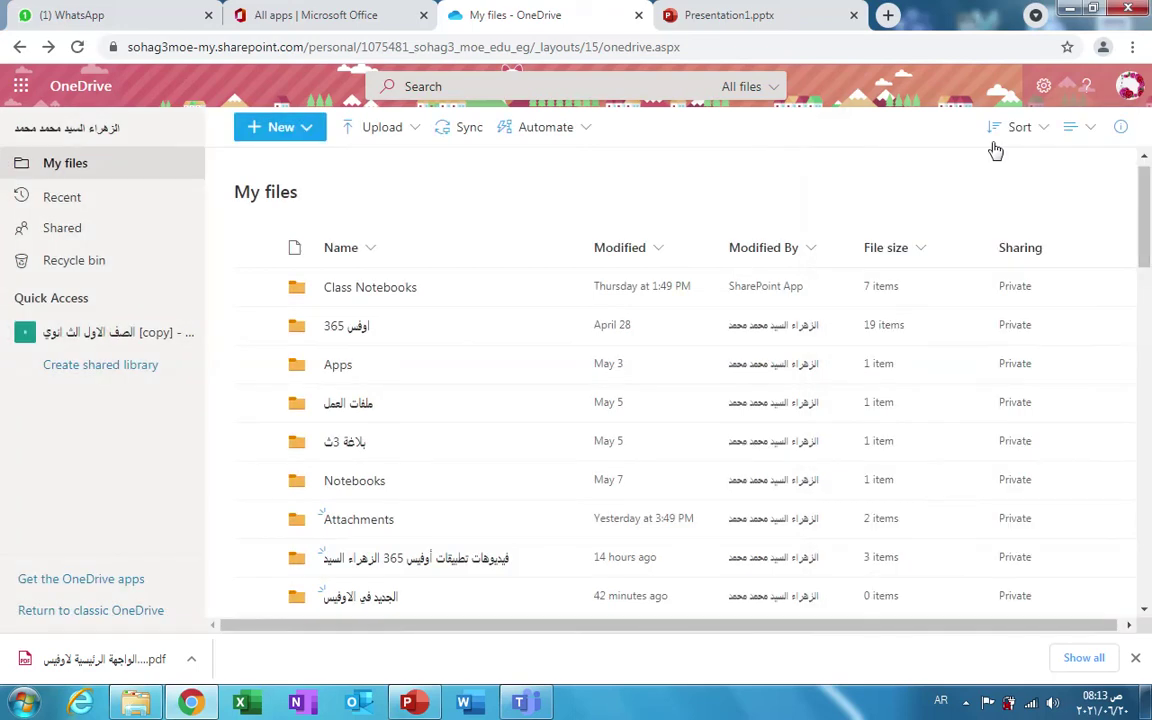
# Step: Search Google for "شرح الون درايف" in a new browser tab
pyautogui.click(888, 16)
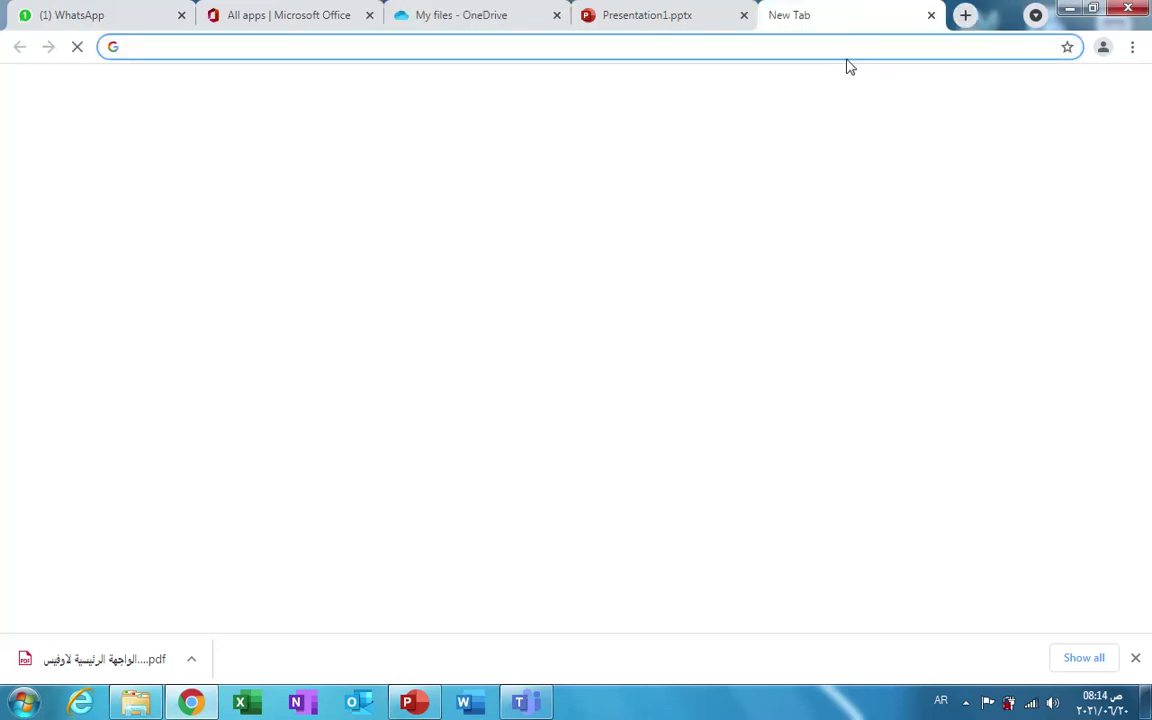
pyautogui.click(847, 49)
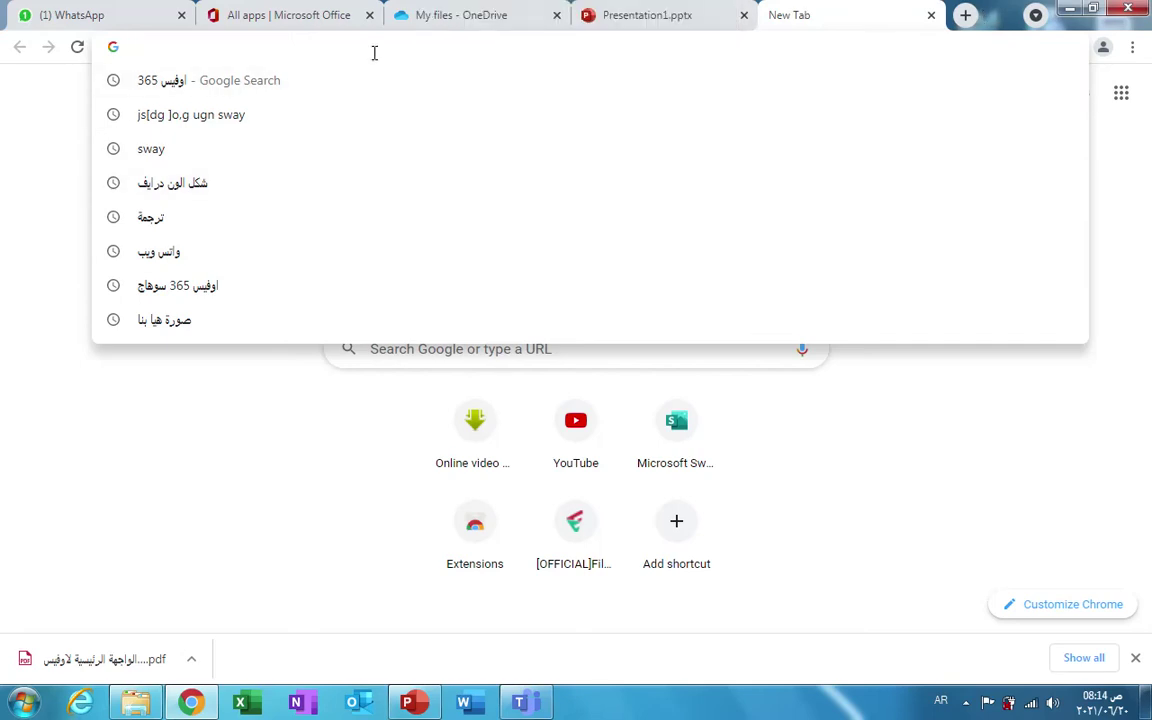
pyautogui.write('شرح')
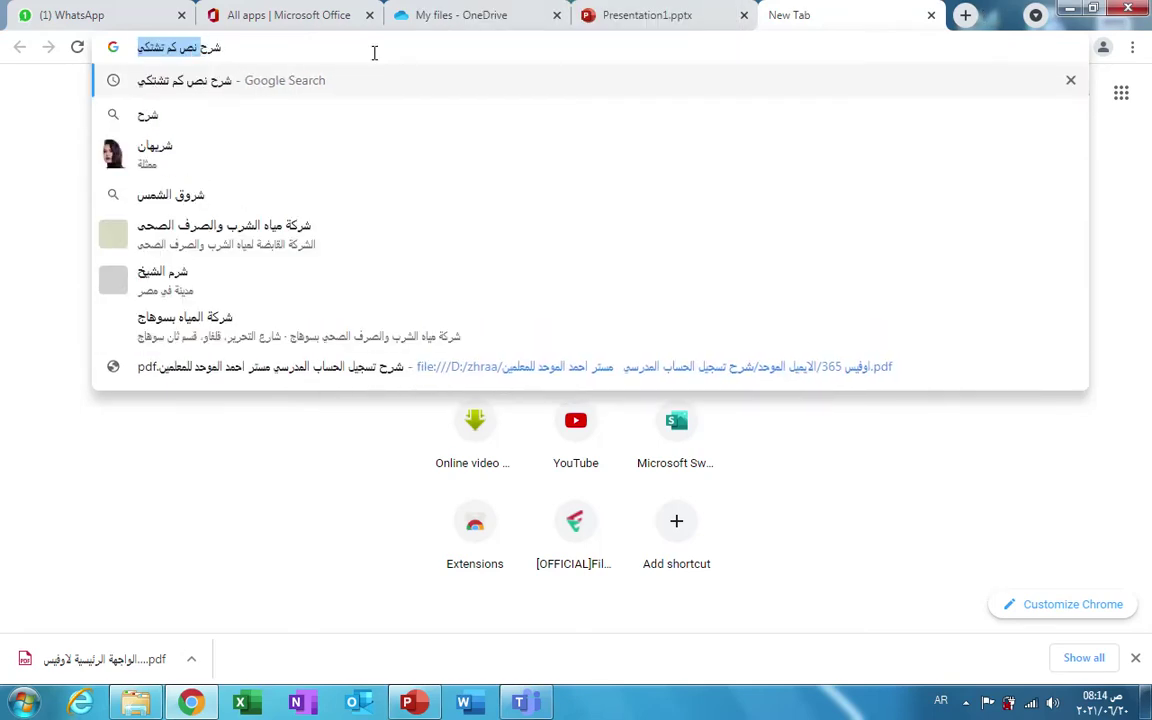
pyautogui.press('BackSpace')
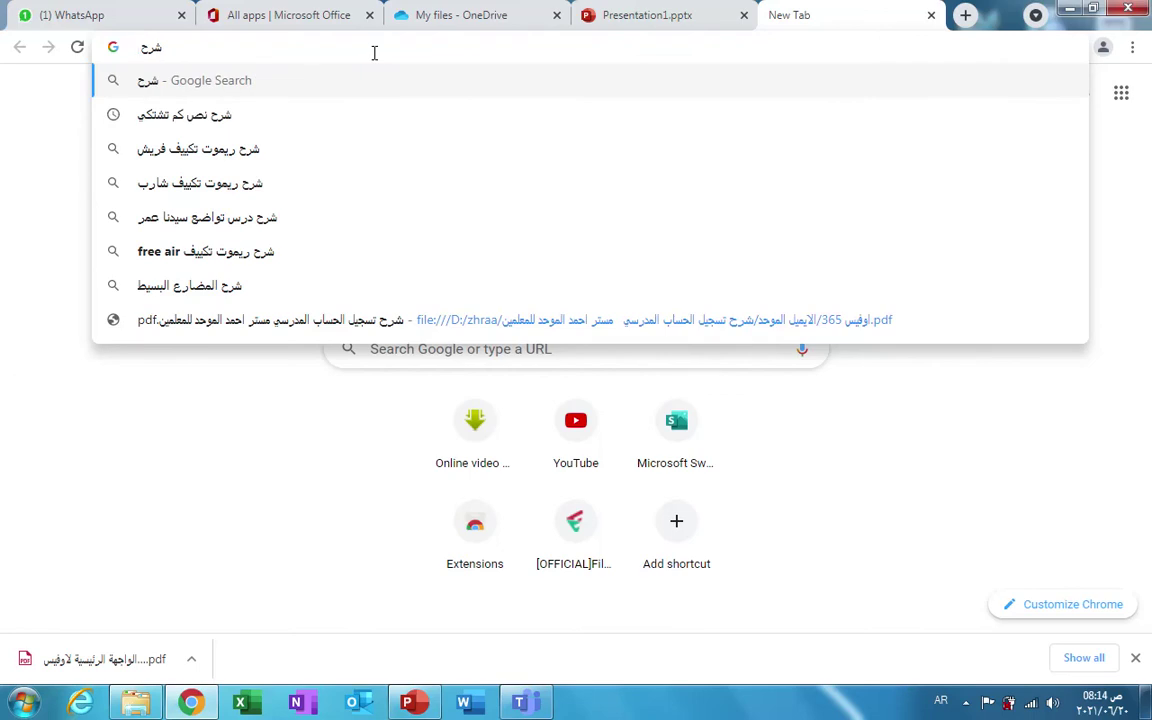
pyautogui.write('الون د')
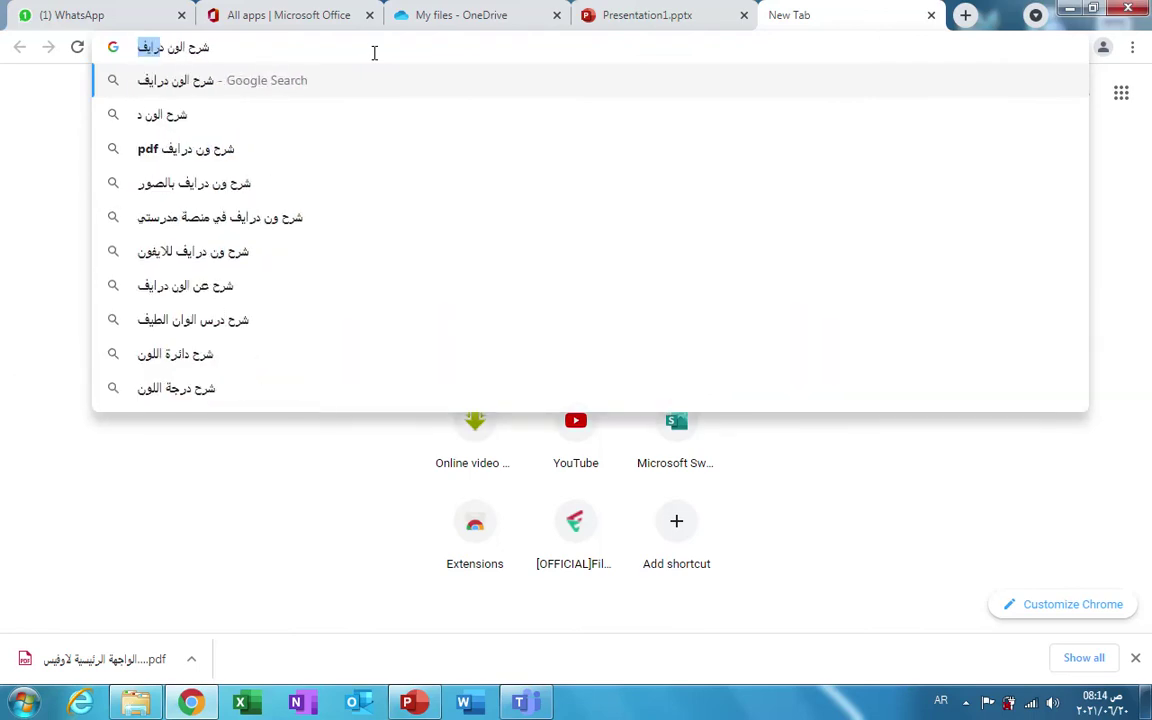
pyautogui.write('رايف')
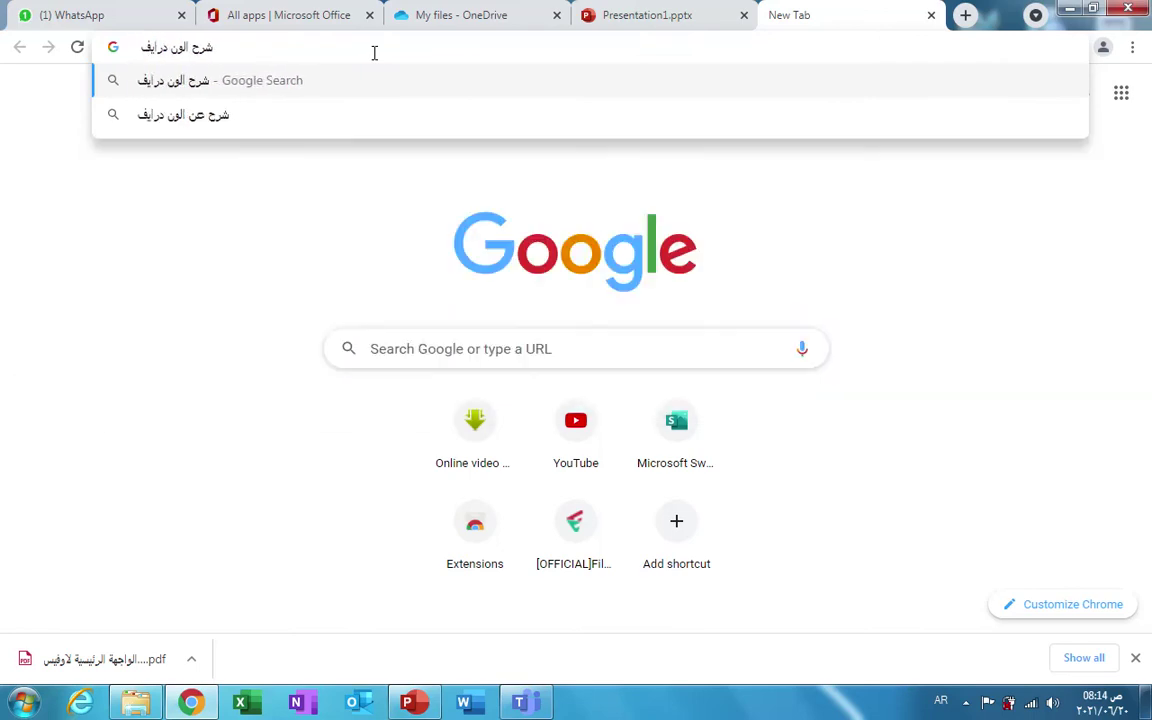
pyautogui.press('Return')
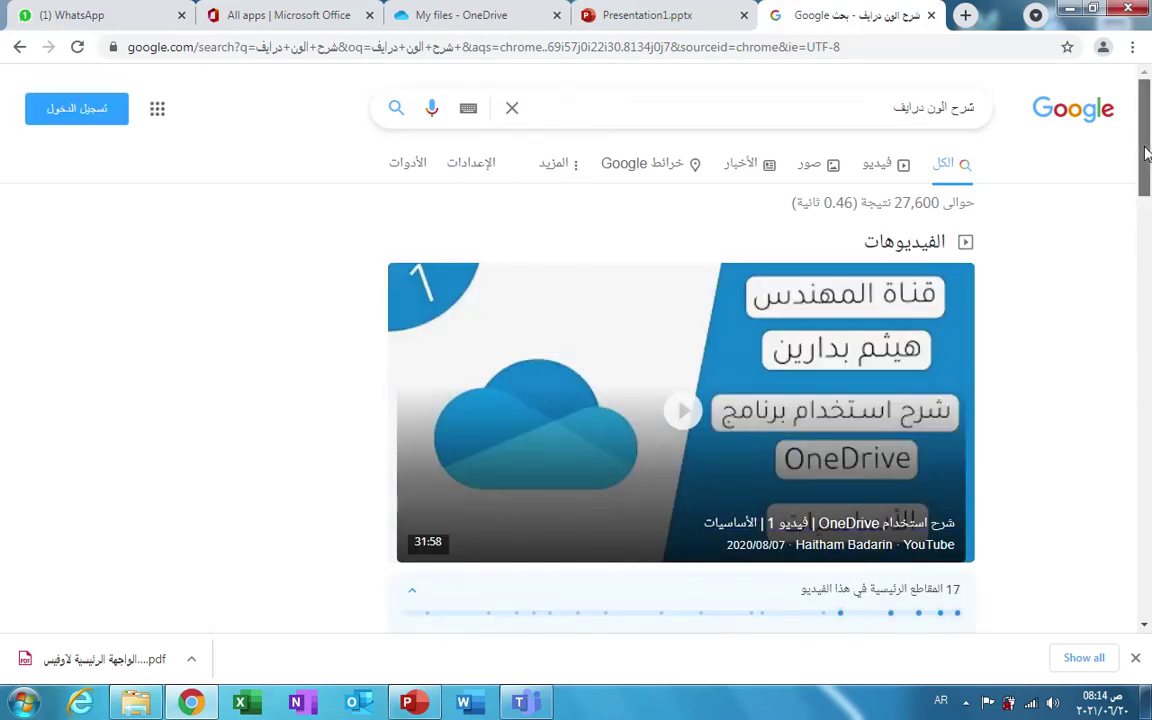
# Step: Look through the search results for OneDrive tutorials and close the results tab
pyautogui.scroll(-3, 1147, 200)
pyautogui.moveTo(1147, 200); pyautogui.dragTo(1147, 227)
pyautogui.moveTo(1148, 257); pyautogui.dragTo(1148, 528)
pyautogui.scroll(15, 1136, 421)
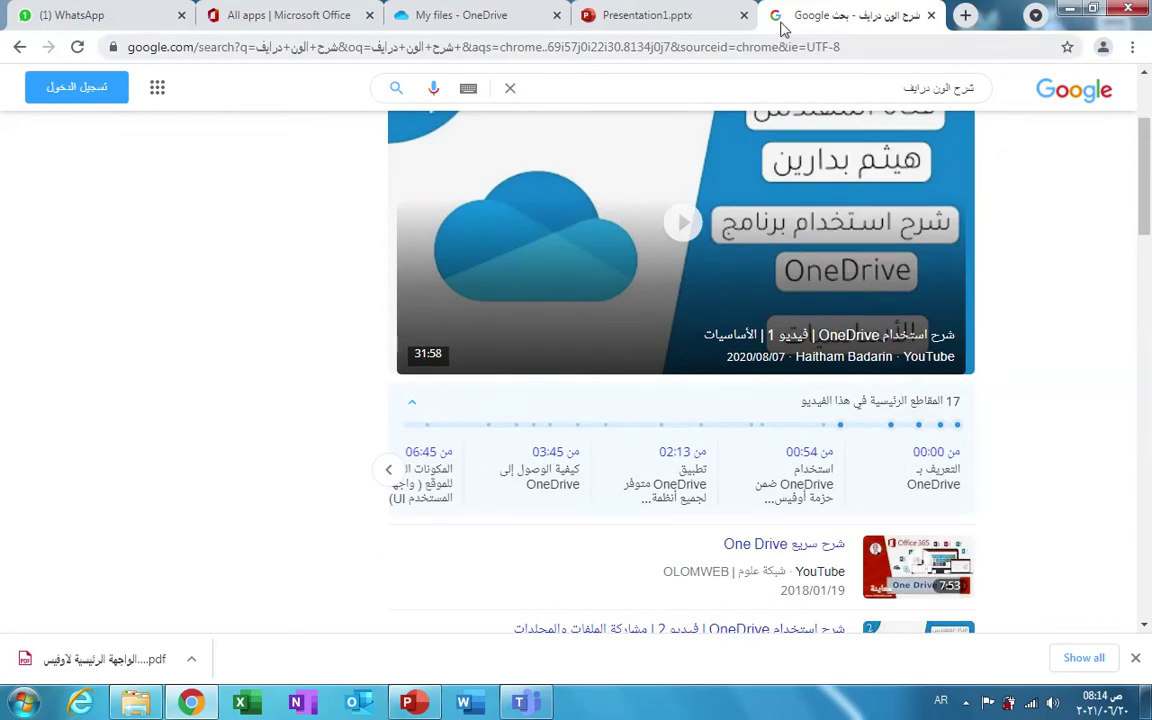
pyautogui.click(931, 16)
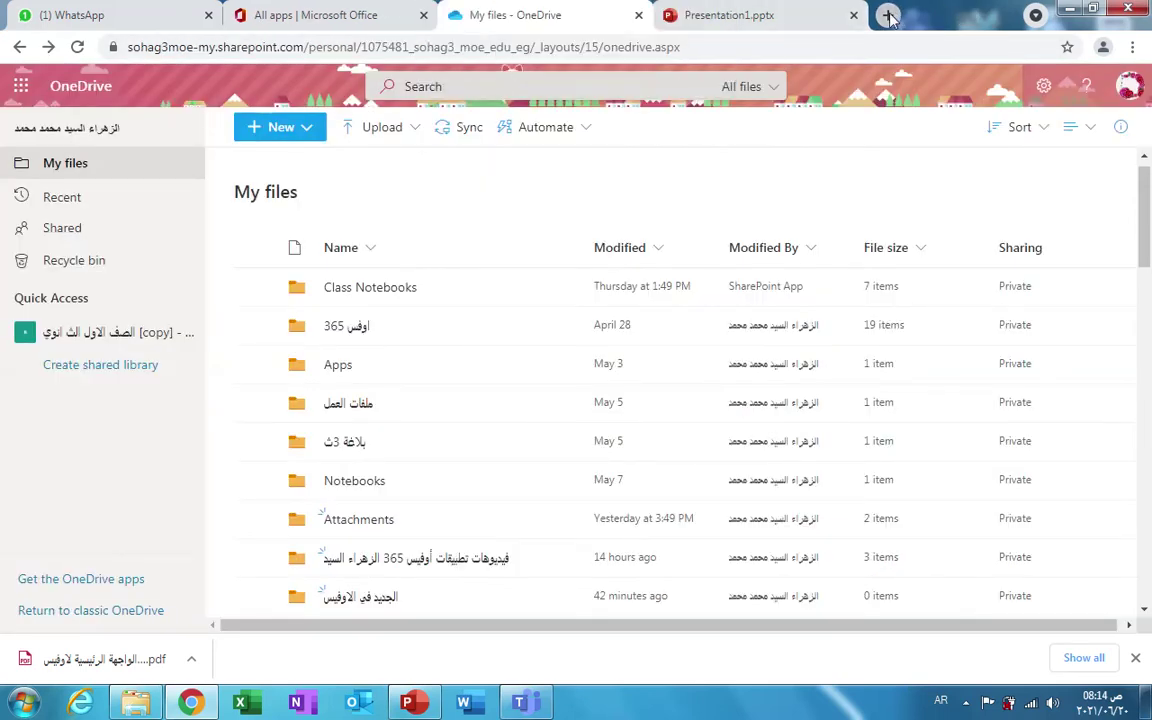
pyautogui.click(888, 16)
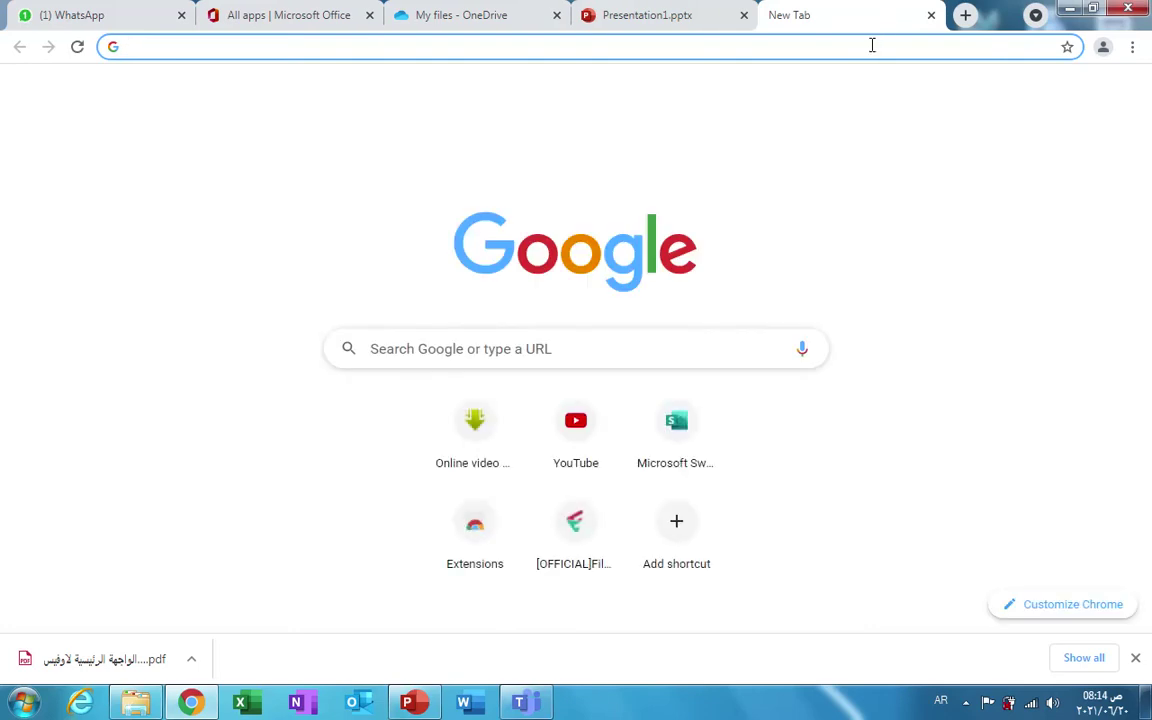
pyautogui.click(931, 16)
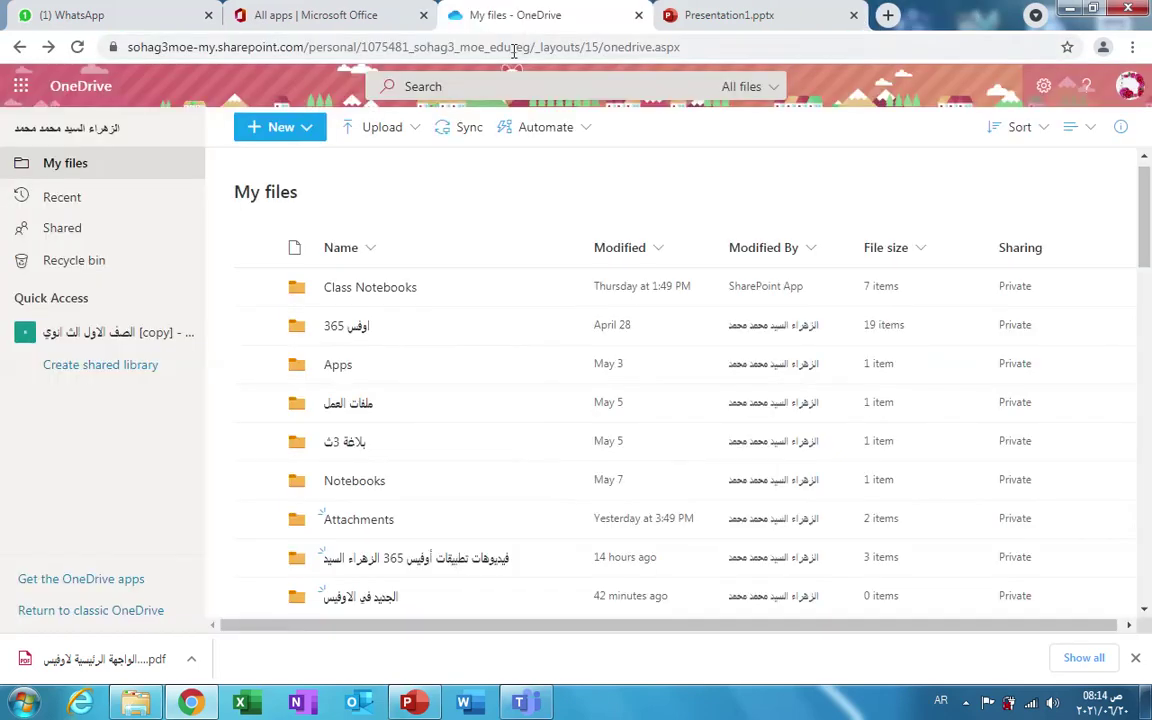
pyautogui.click(72, 18)
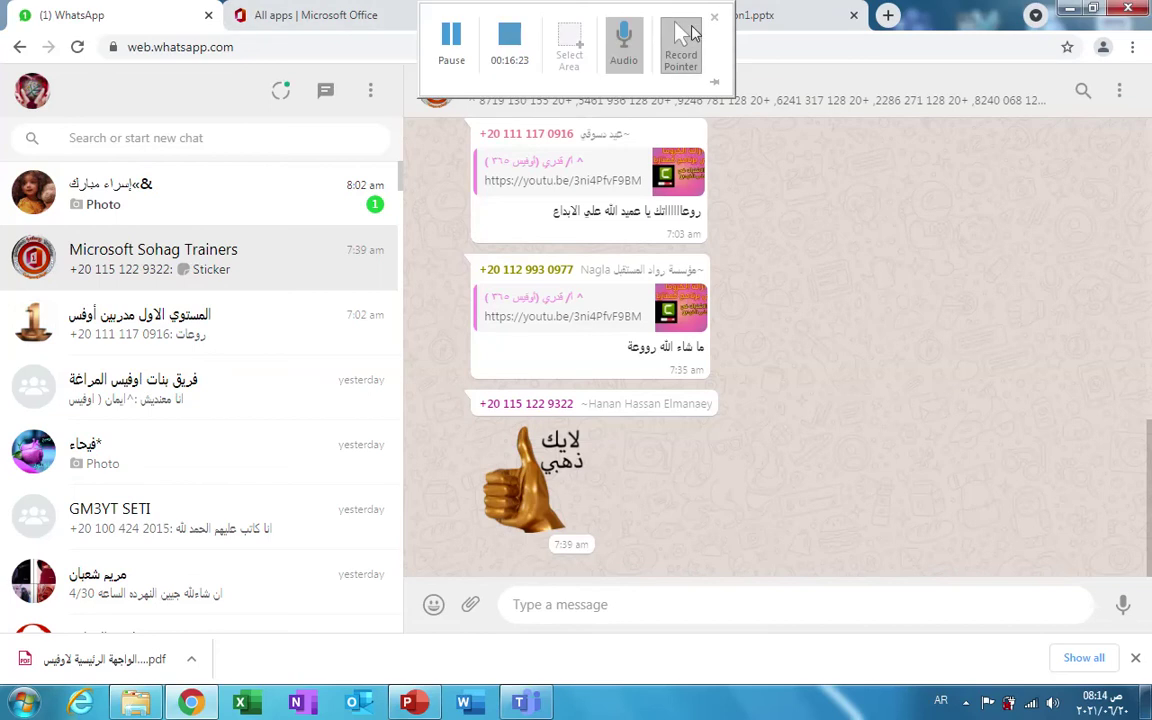
# Step: Search Google for "اوفيس 365 سوهاج" in a new browser tab and open the team's YouTube channel from the results
pyautogui.click(888, 15)
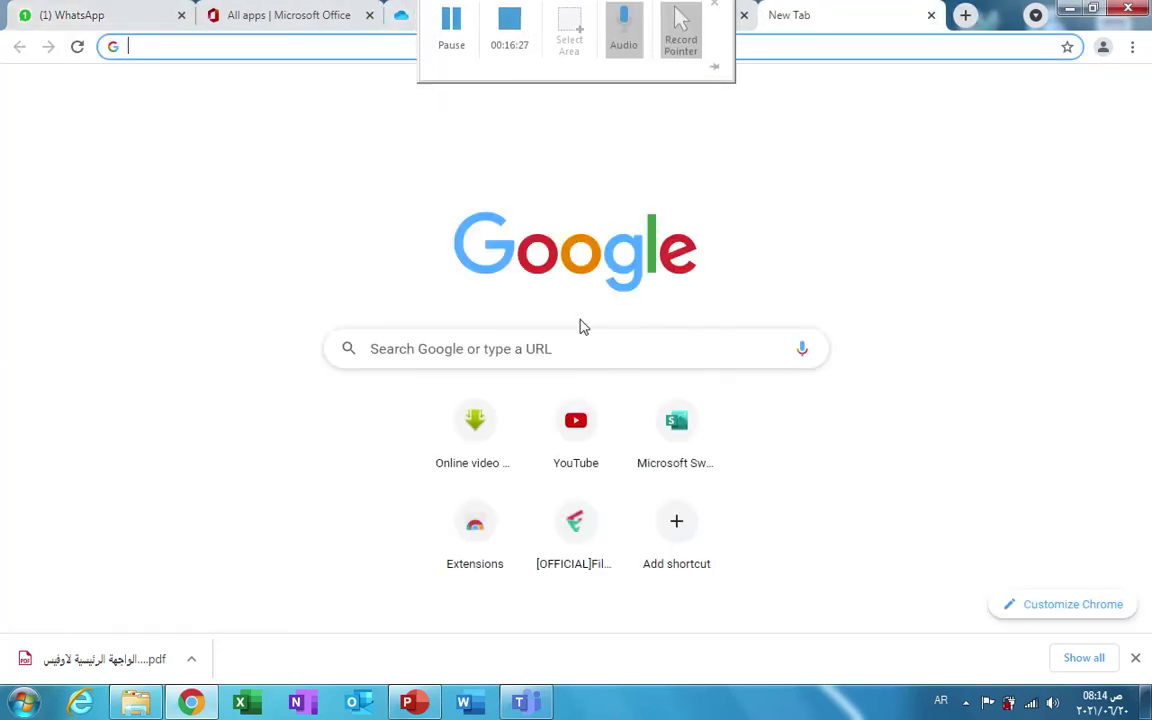
pyautogui.click(512, 347)
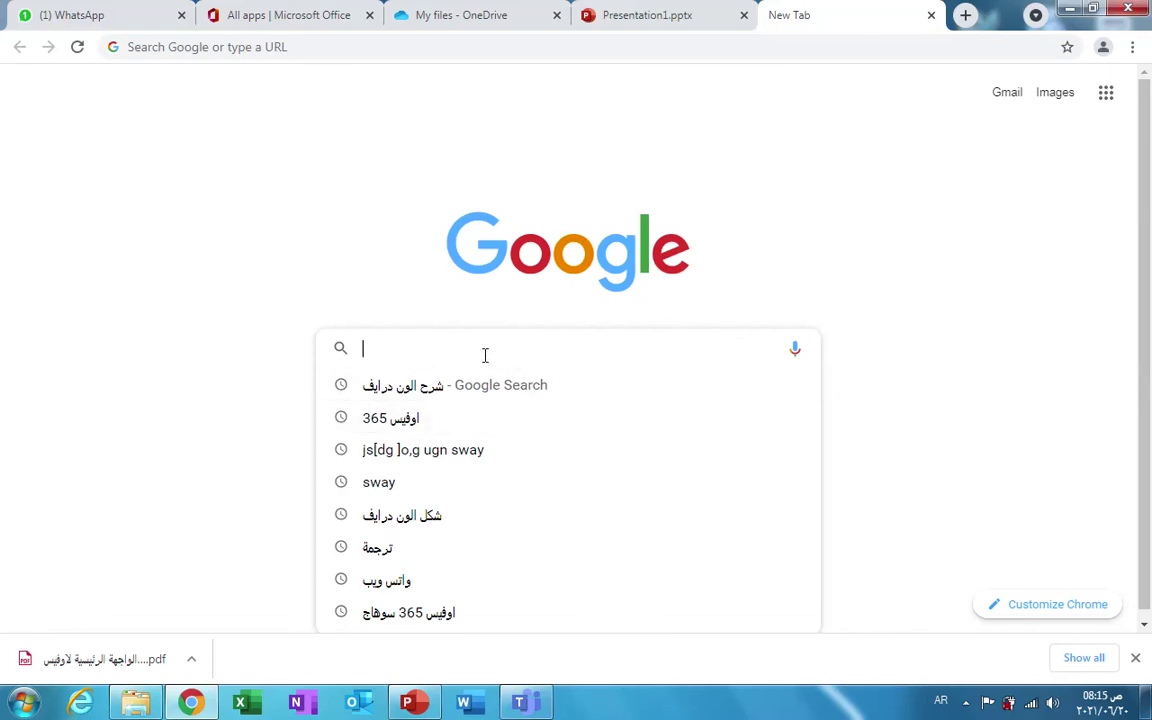
pyautogui.write('اوفيس 365')
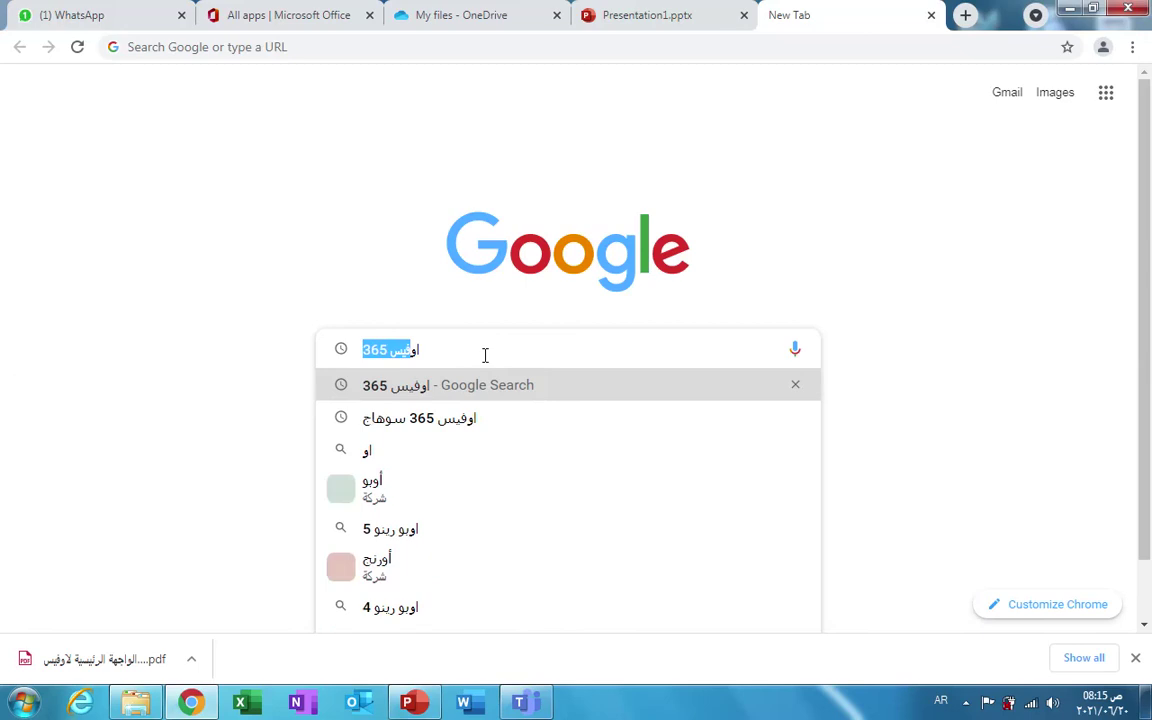
pyautogui.click(468, 420)
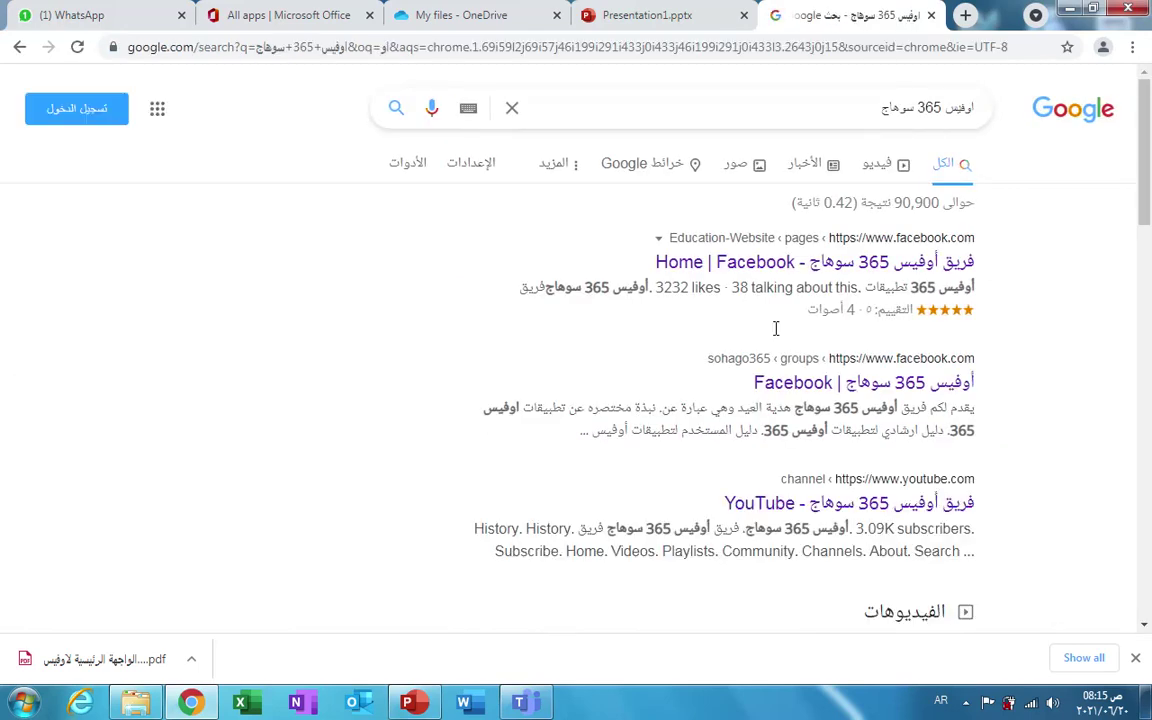
pyautogui.click(840, 508)
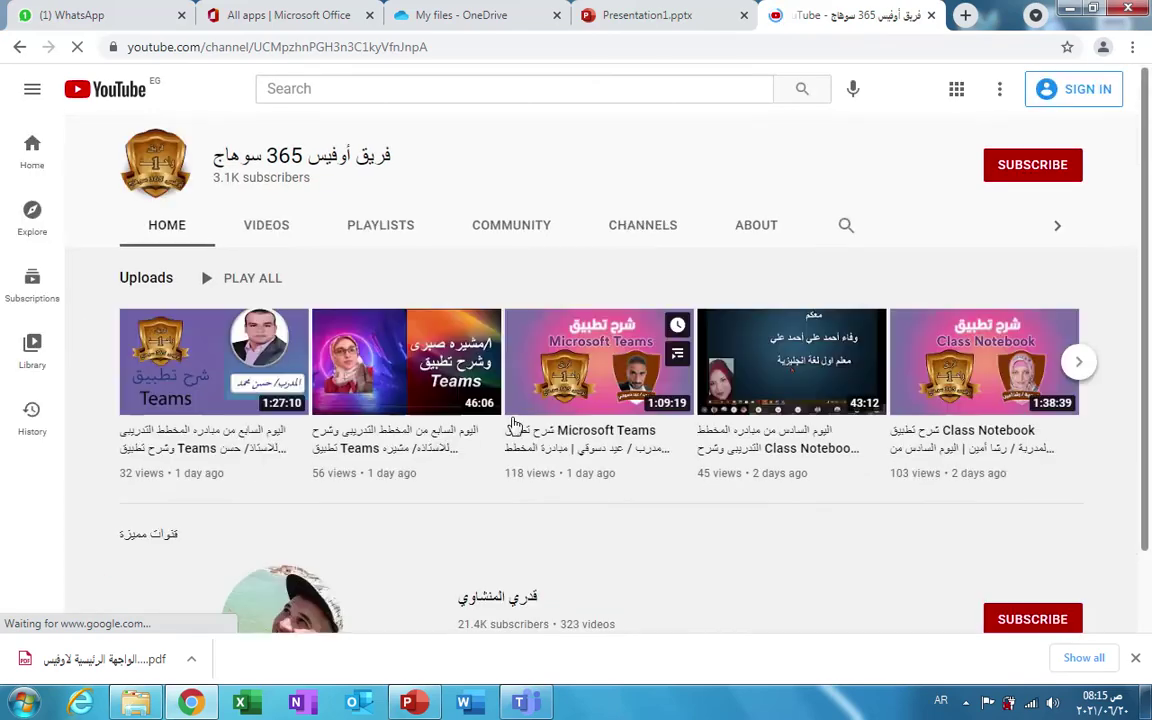
# Step: Open the 46:06 Teams tutorial among the channel's uploads, pause it at the start and show its additional actions
pyautogui.moveTo(470, 398)
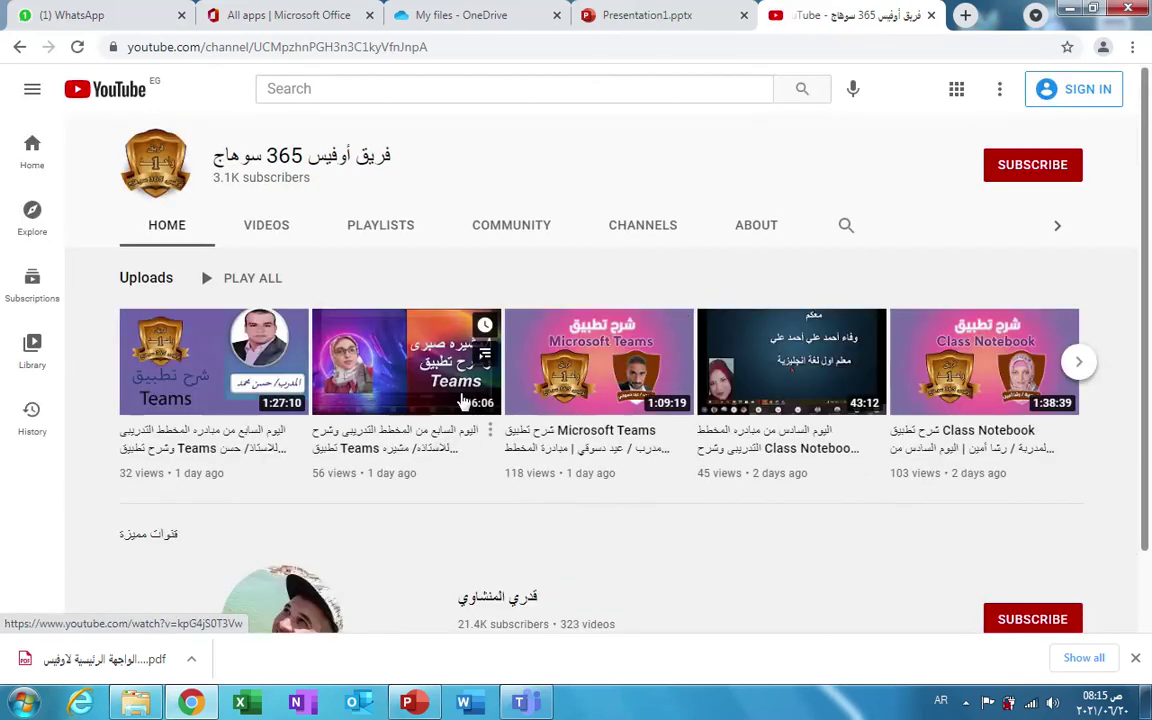
pyautogui.click(393, 400)
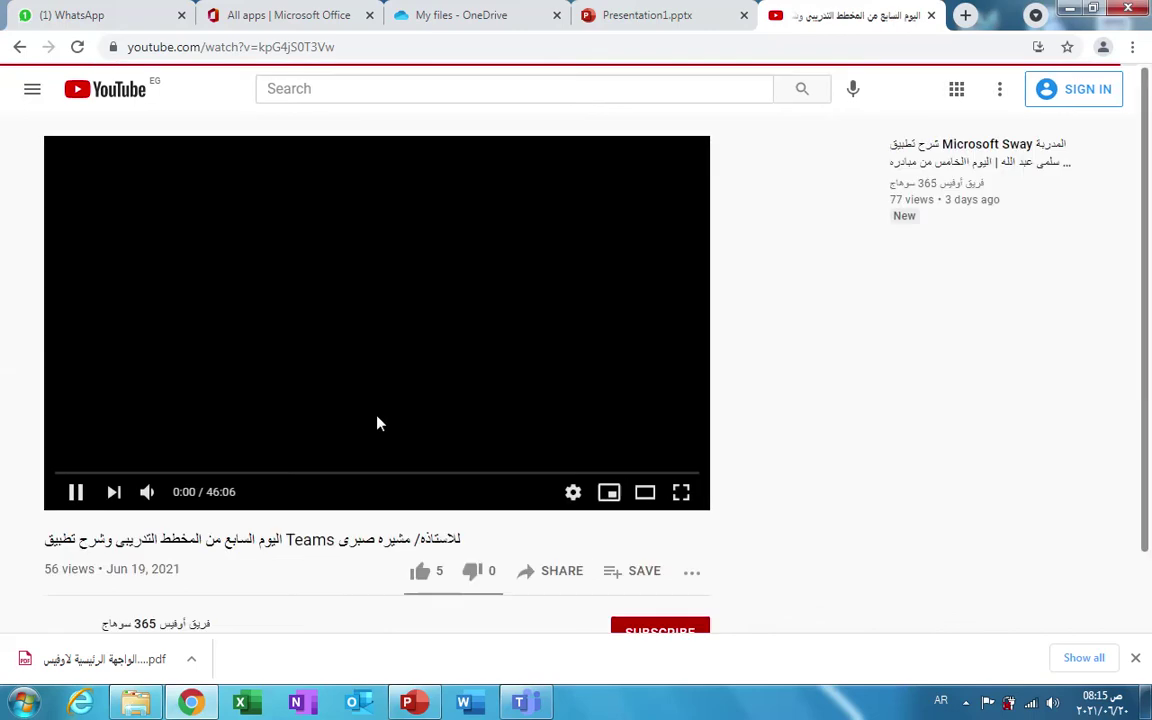
pyautogui.click(380, 352)
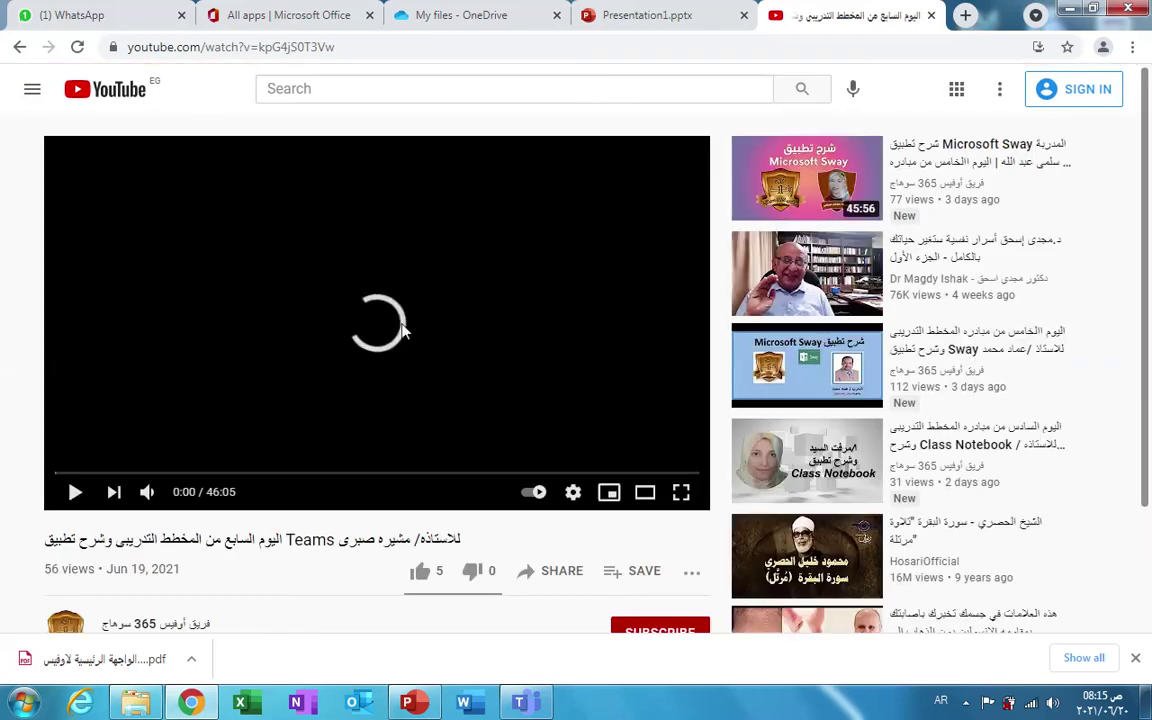
pyautogui.click(403, 323)
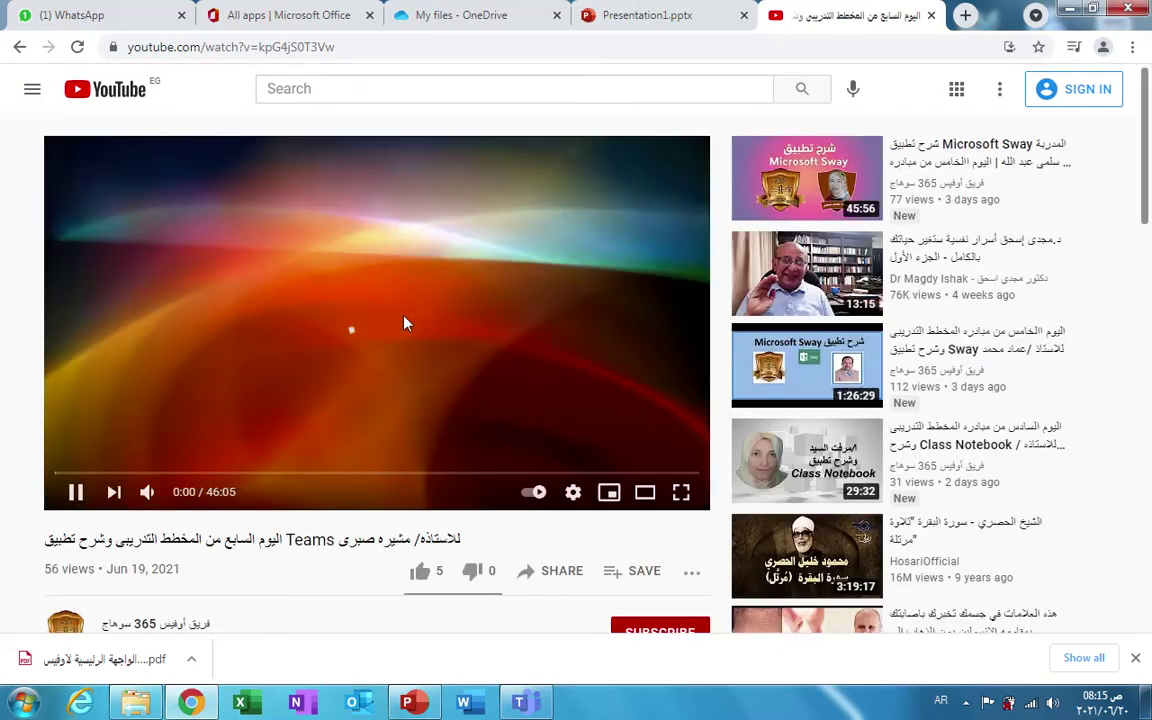
pyautogui.click(77, 492)
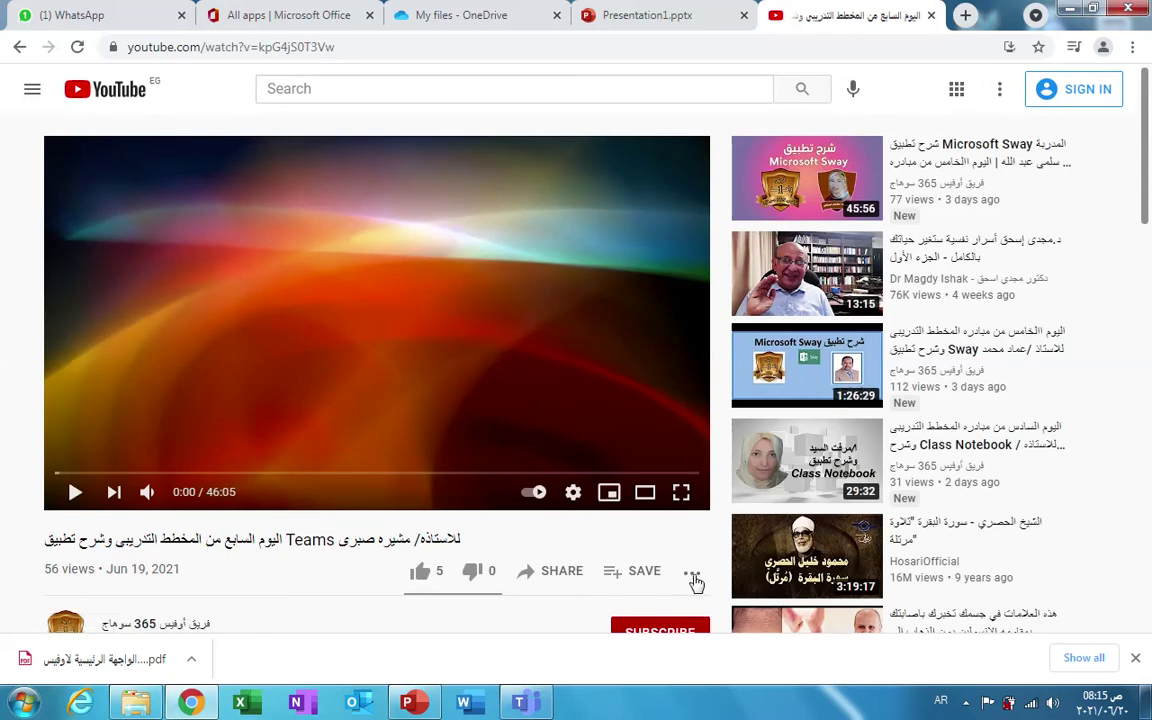
pyautogui.click(693, 579)
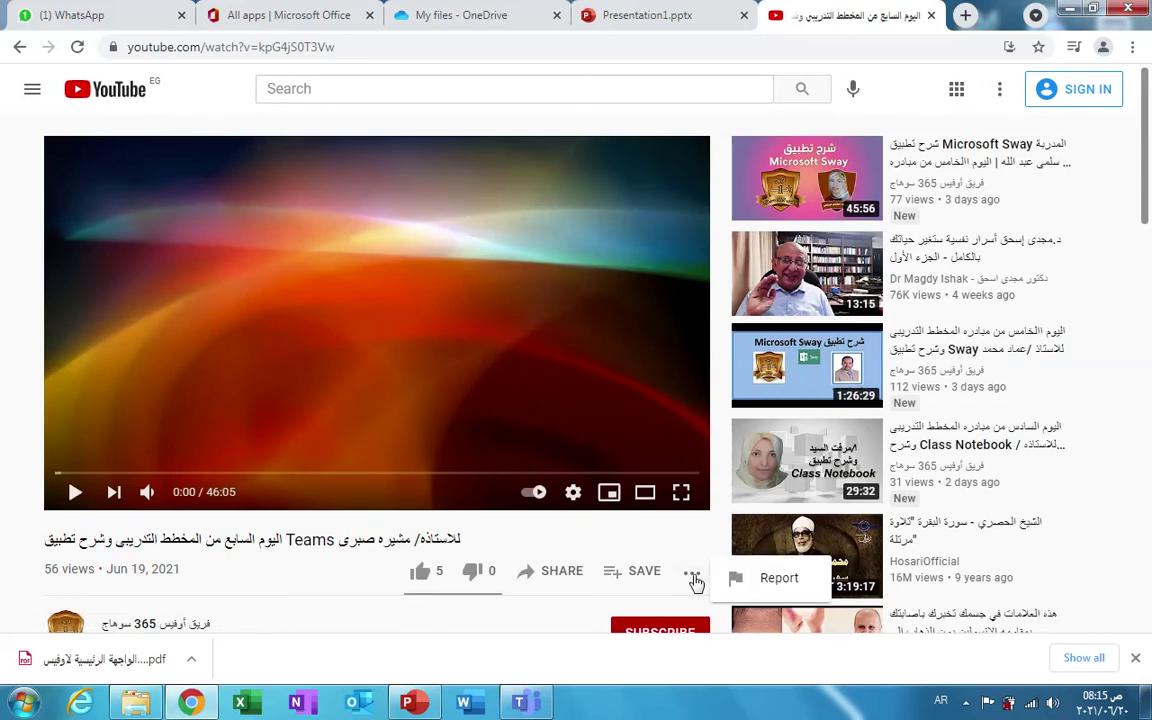
pyautogui.moveTo(530, 8)
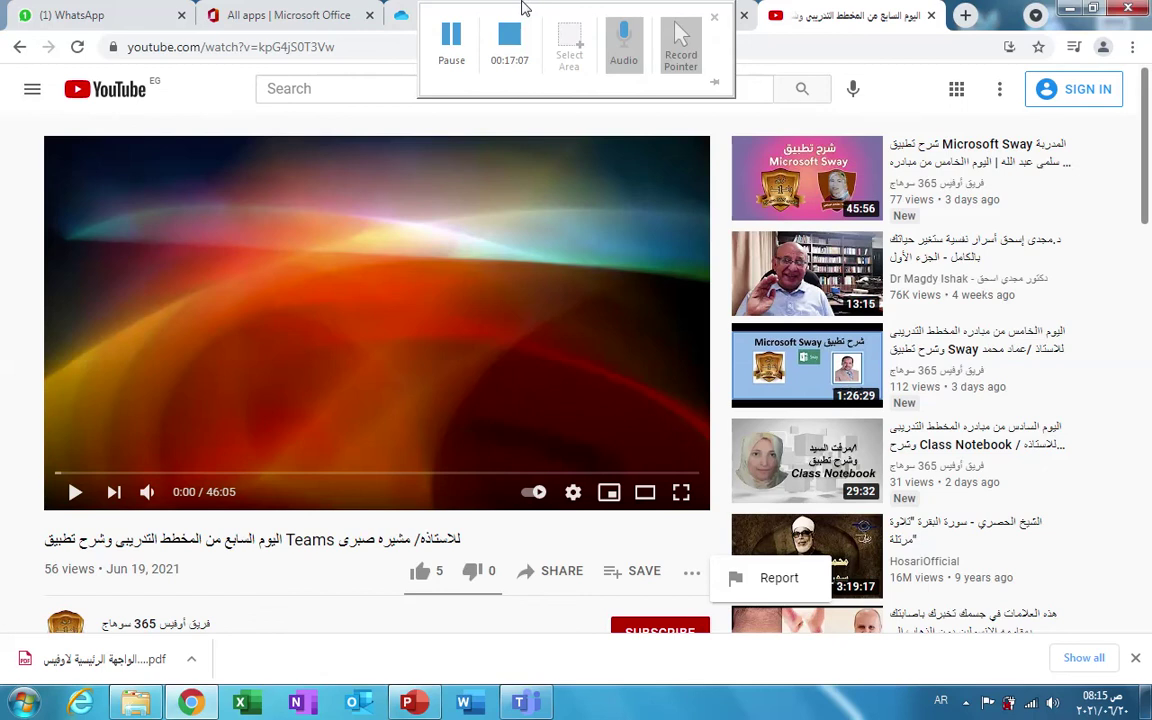
pyautogui.click(461, 37)
pyautogui.click(461, 37)
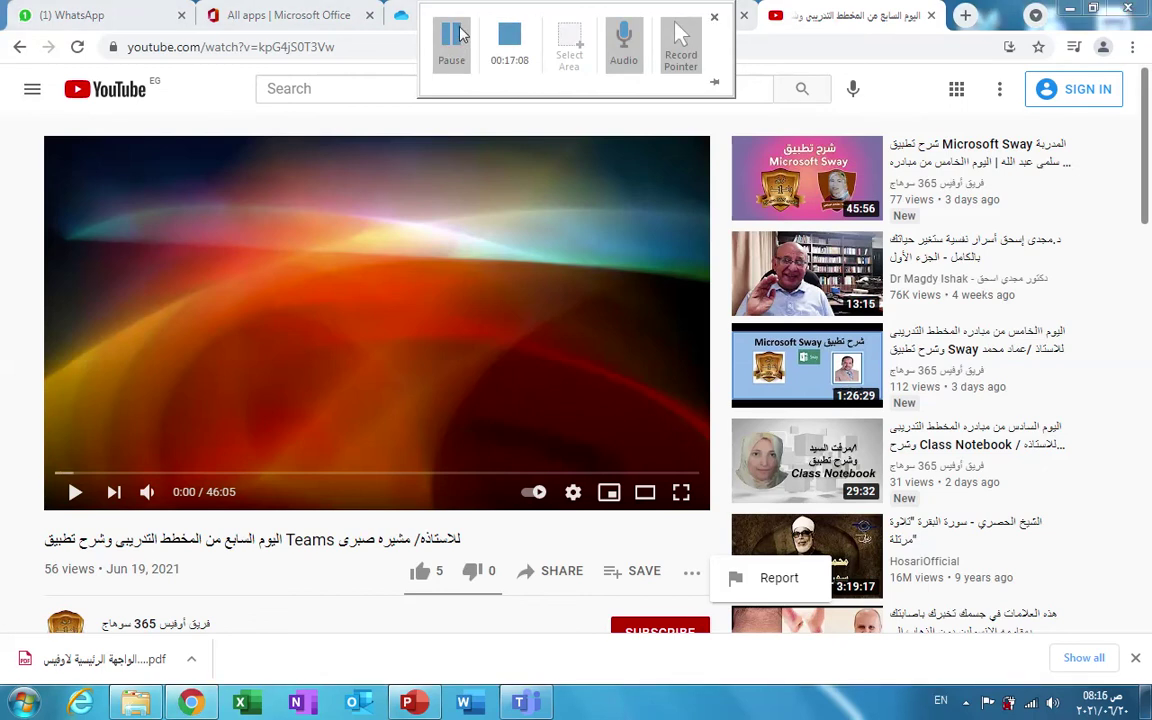
# Step: Open the sharing options of the Teams tutorial video and copy its link
pyautogui.click(691, 574)
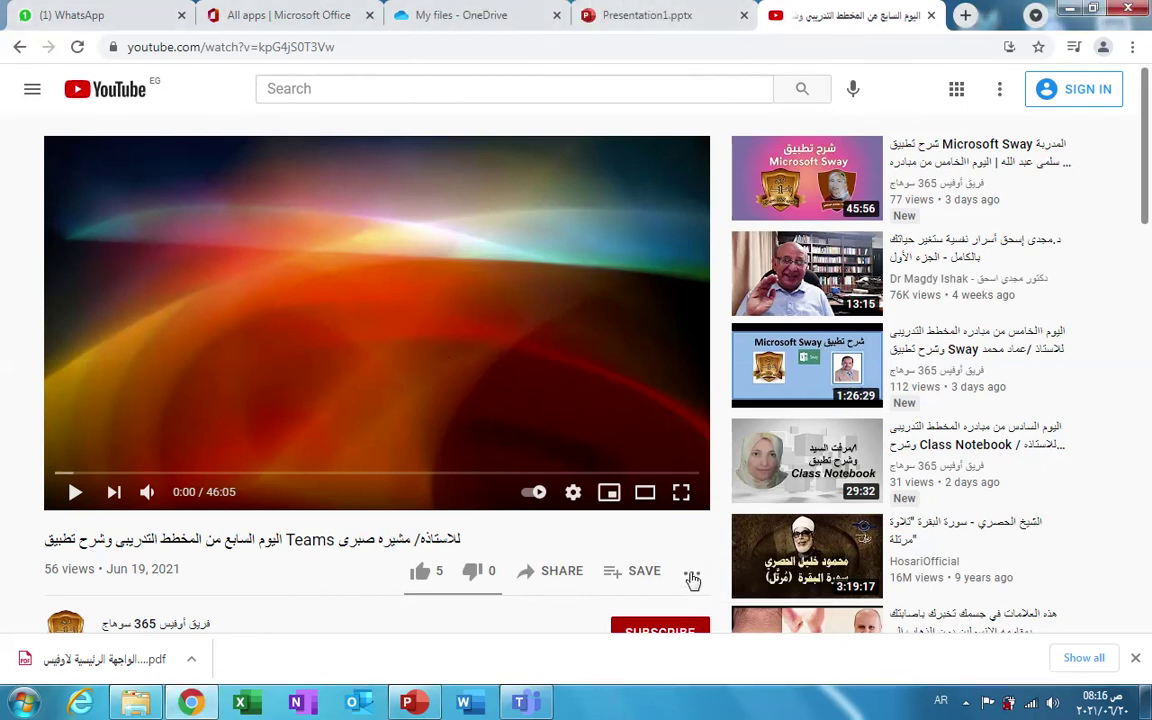
pyautogui.click(691, 578)
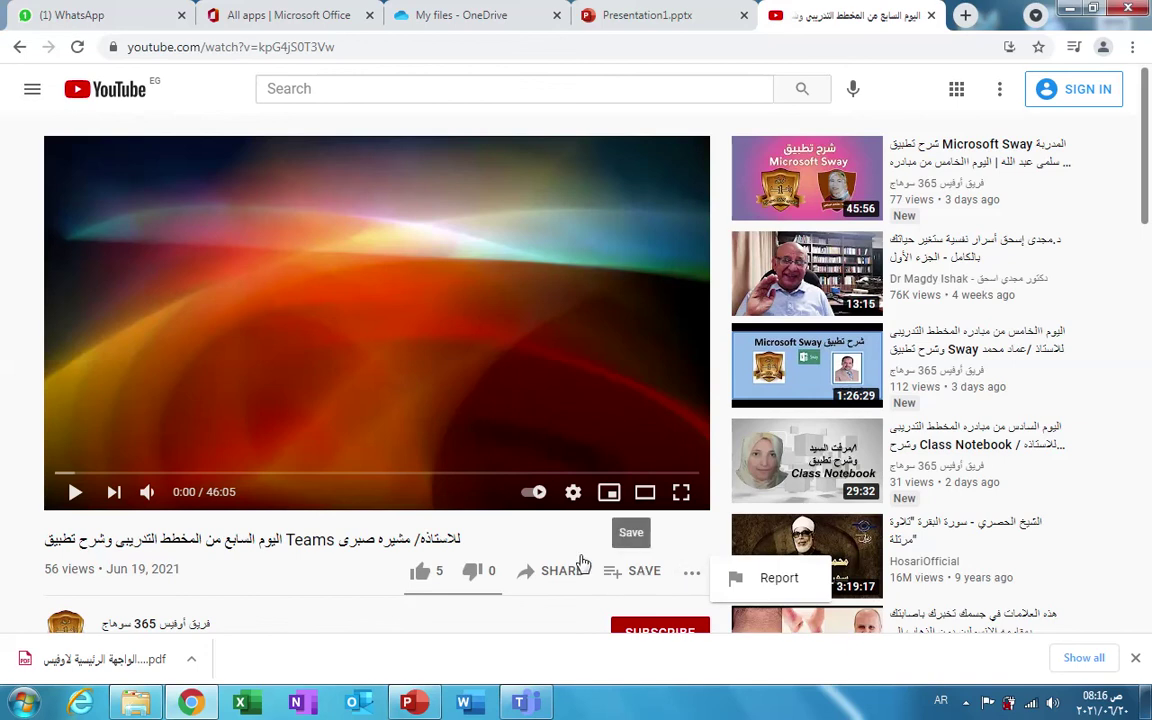
pyautogui.click(557, 576)
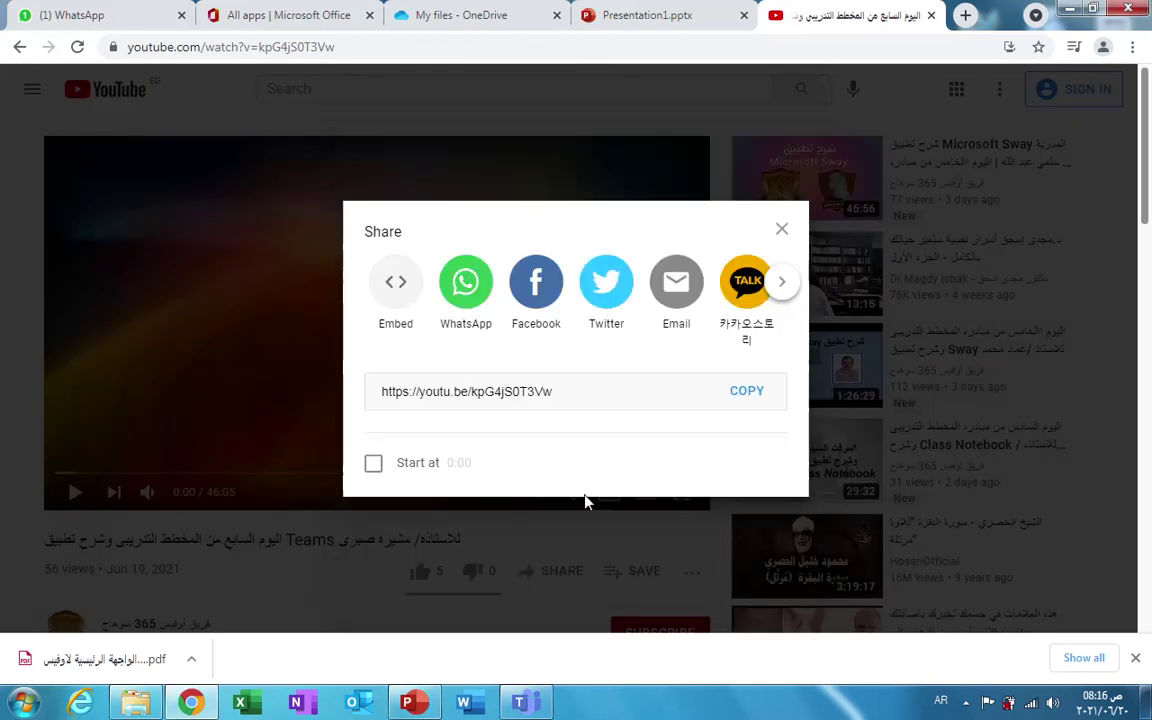
pyautogui.click(746, 391)
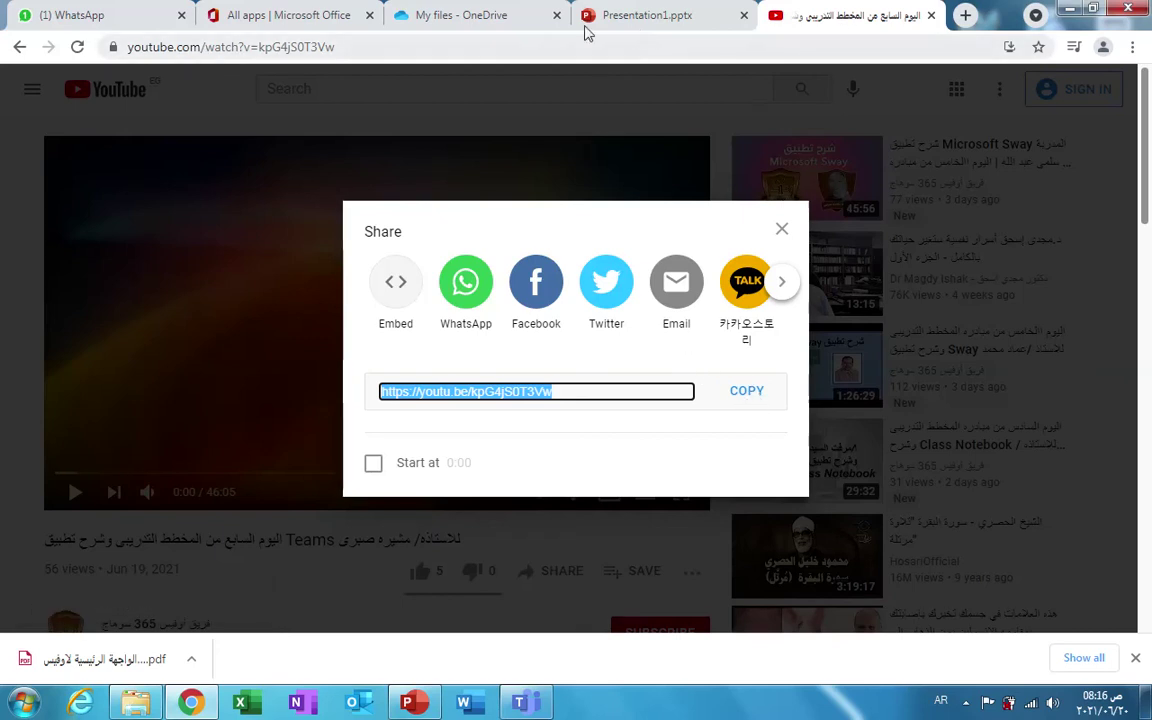
pyautogui.click(514, 28)
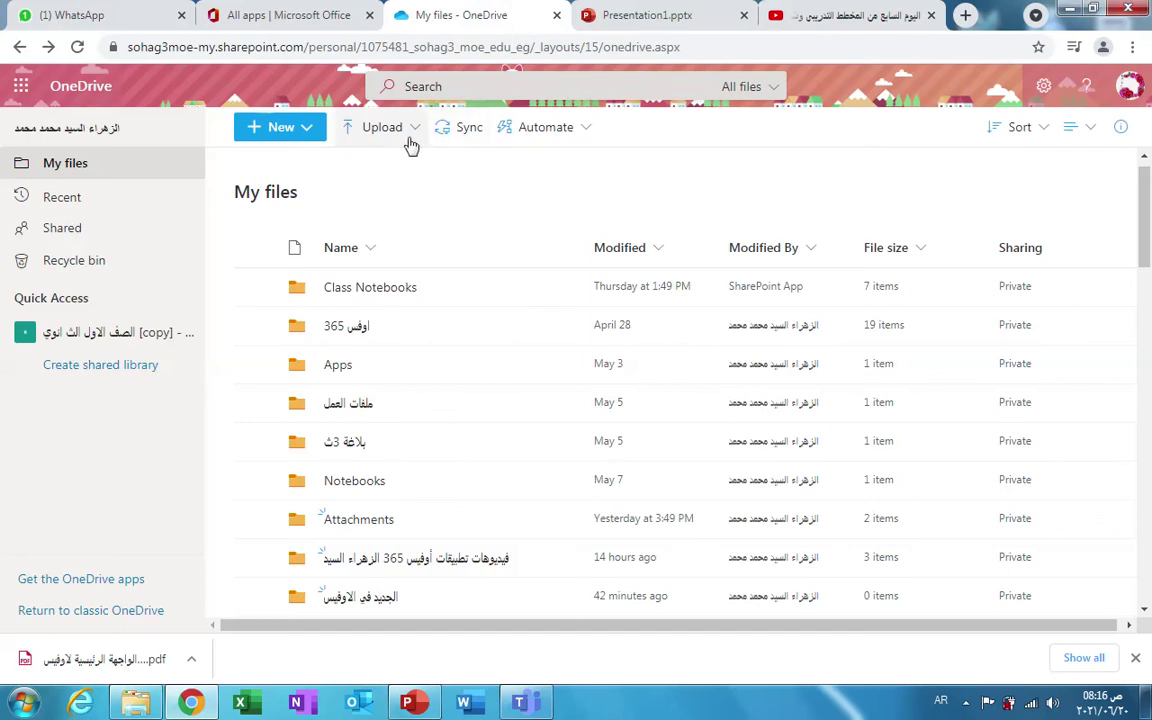
pyautogui.click(306, 129)
pyautogui.click(299, 362)
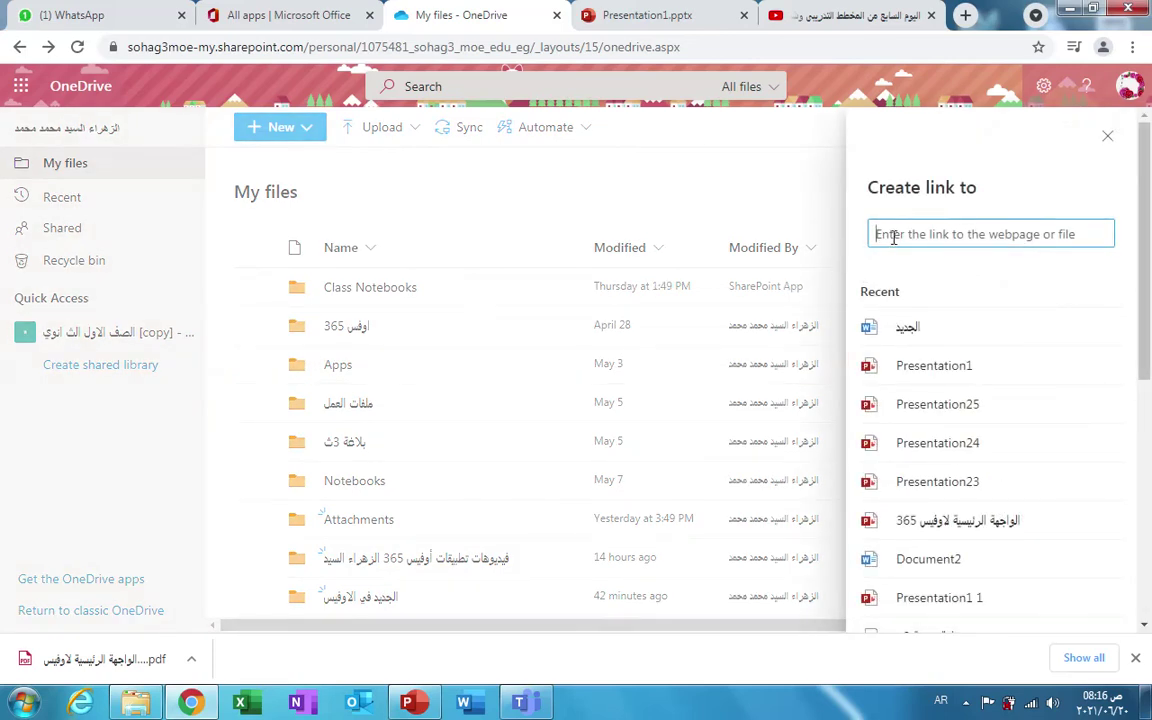
pyautogui.hotkey('ctrl', 'v')
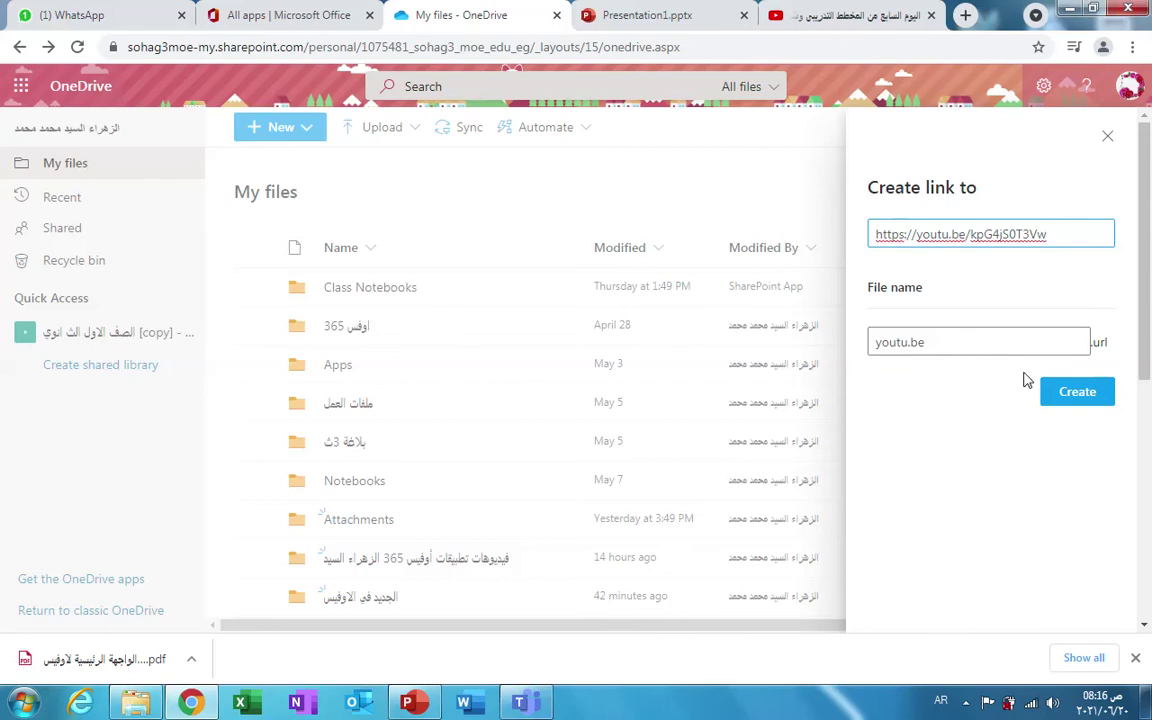
# Step: Name the new link file "شرح التيميز" and create it
pyautogui.click(951, 340)
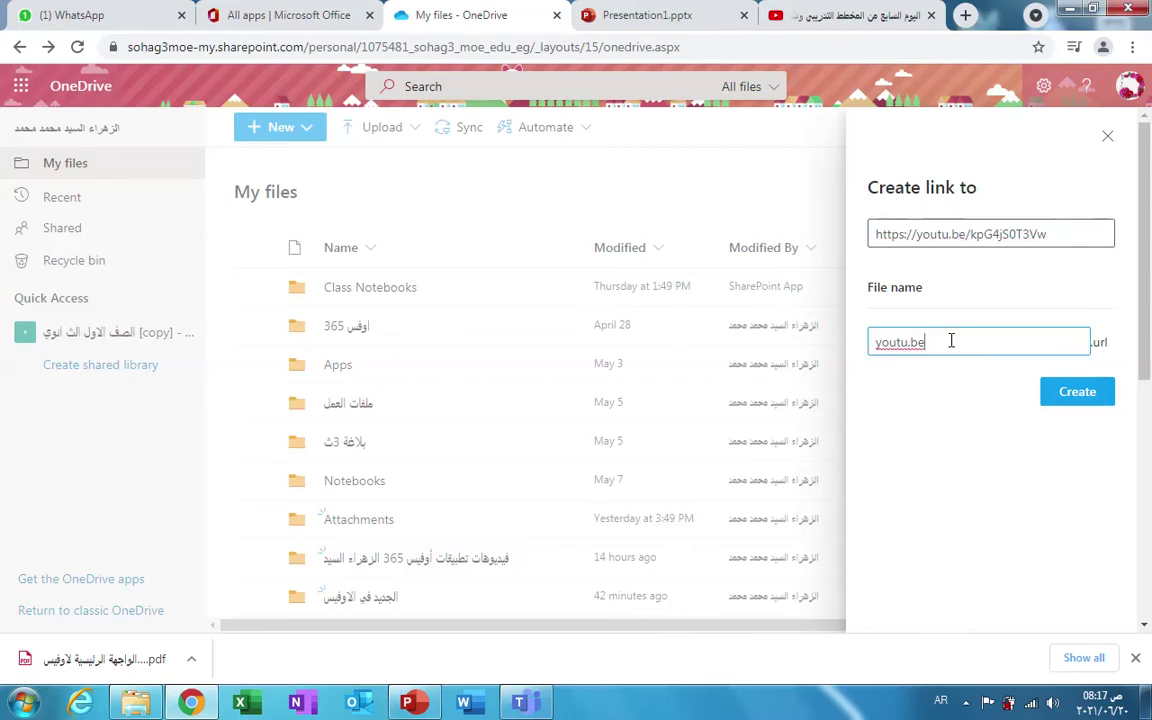
pyautogui.write('ش')
pyautogui.press('BackSpace')
pyautogui.press('BackSpace')
pyautogui.press('BackSpace')
pyautogui.press('BackSpace')
pyautogui.press('BackSpace')
pyautogui.press('BackSpace')
pyautogui.press('BackSpace')
pyautogui.press('BackSpace')
pyautogui.press('BackSpace')
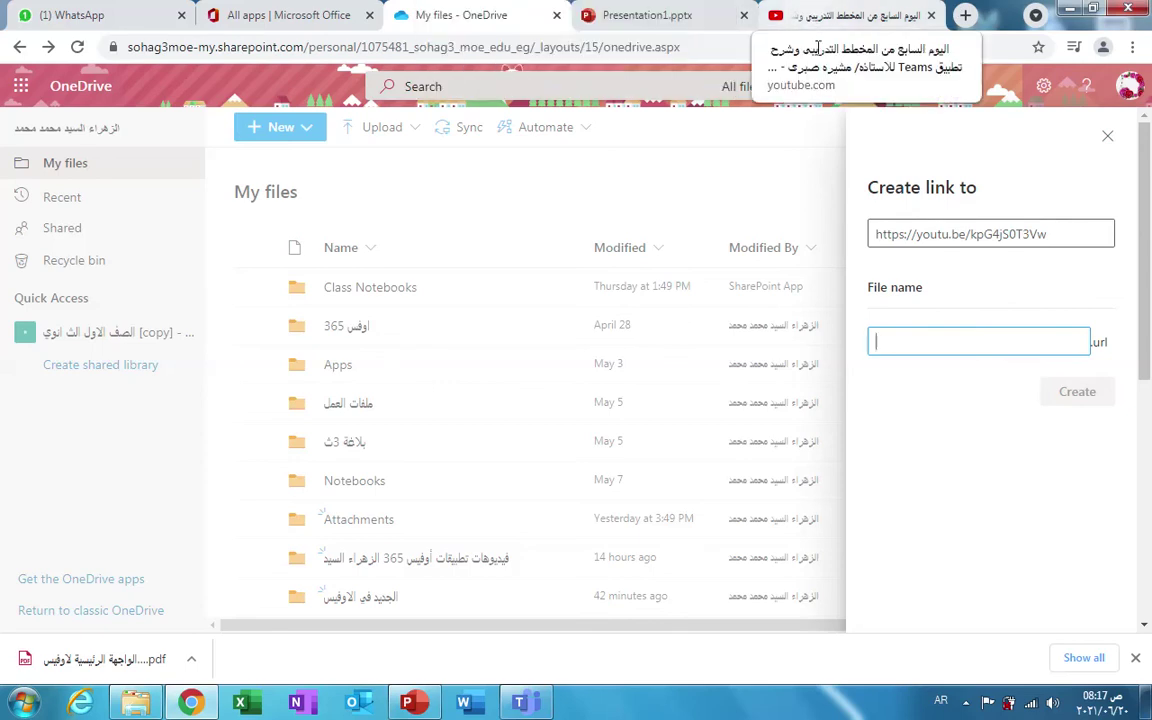
pyautogui.write('ش')
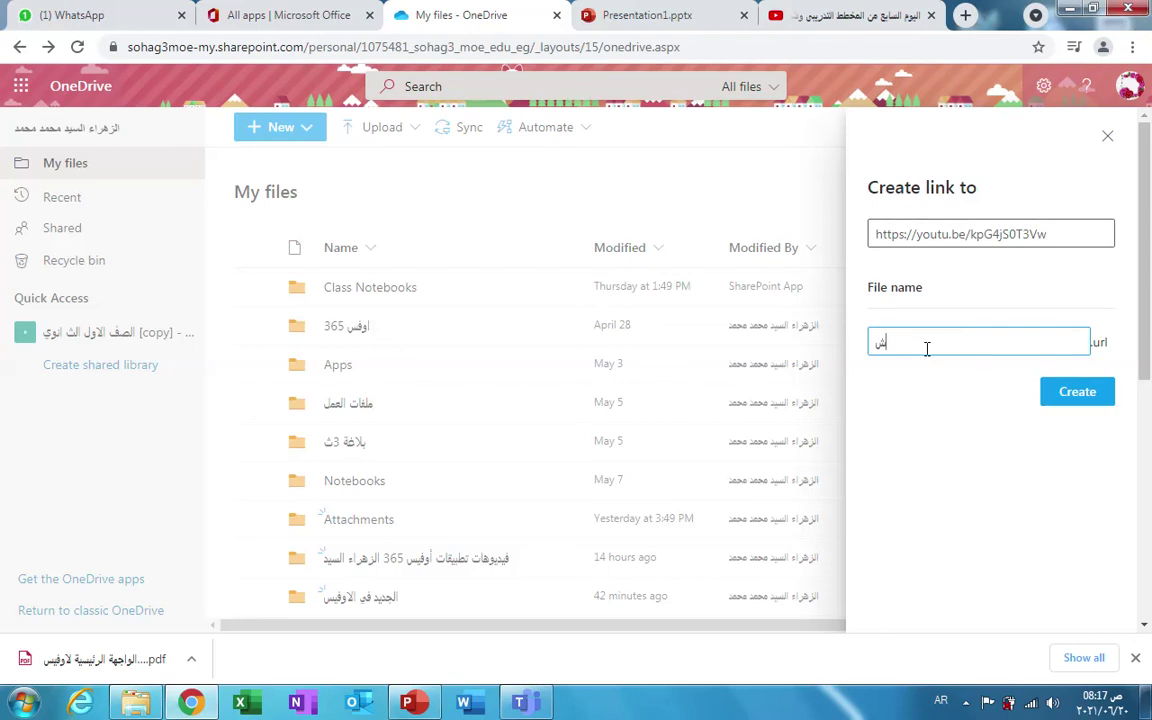
pyautogui.write('رح التيميز')
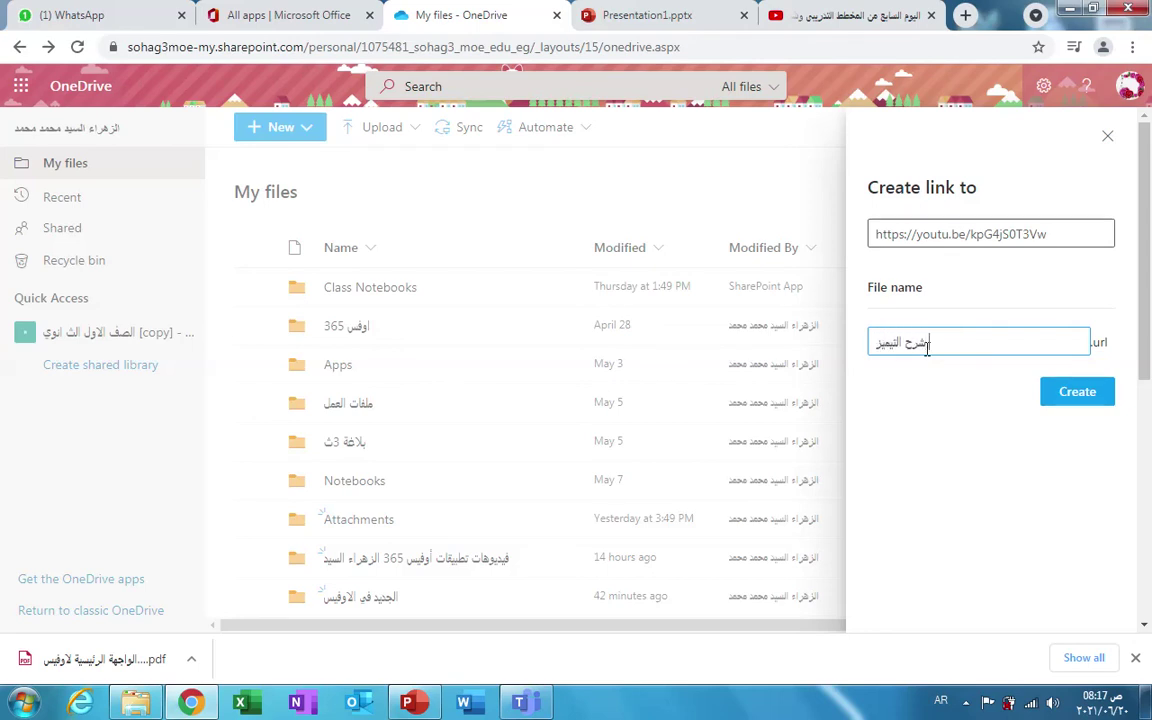
pyautogui.click(1075, 394)
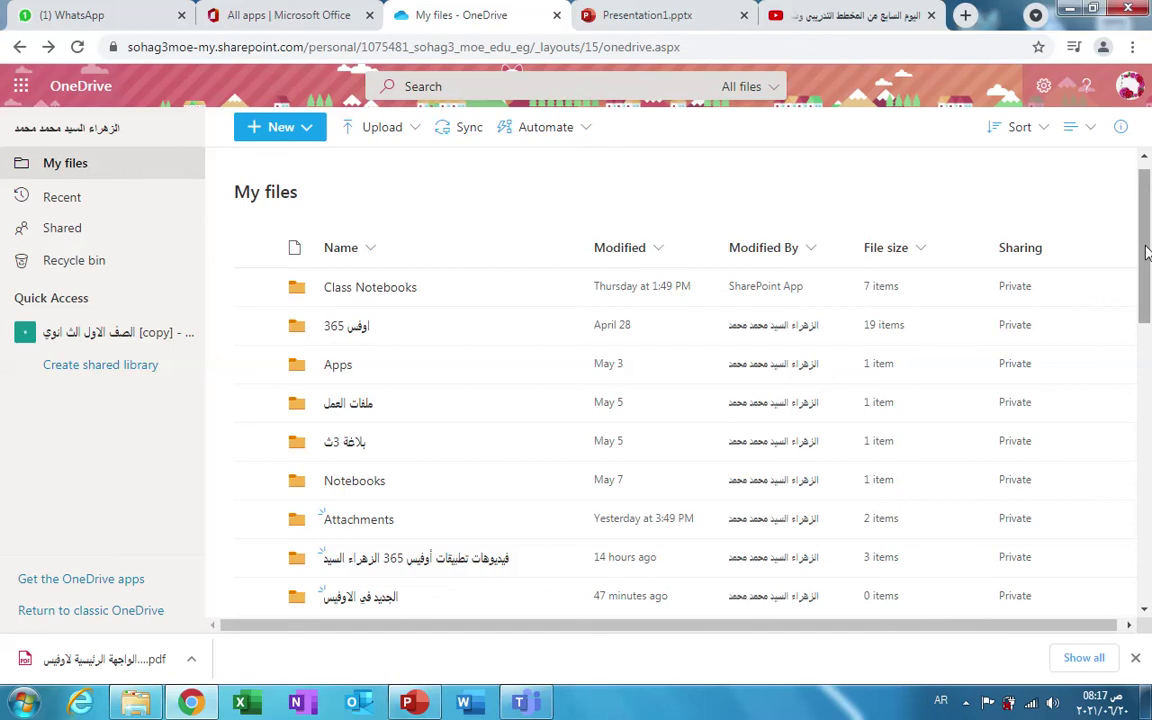
# Step: Look for the new link in My files and search all files for "شرح التيميز"
pyautogui.moveTo(1147, 253); pyautogui.dragTo(1150, 668)
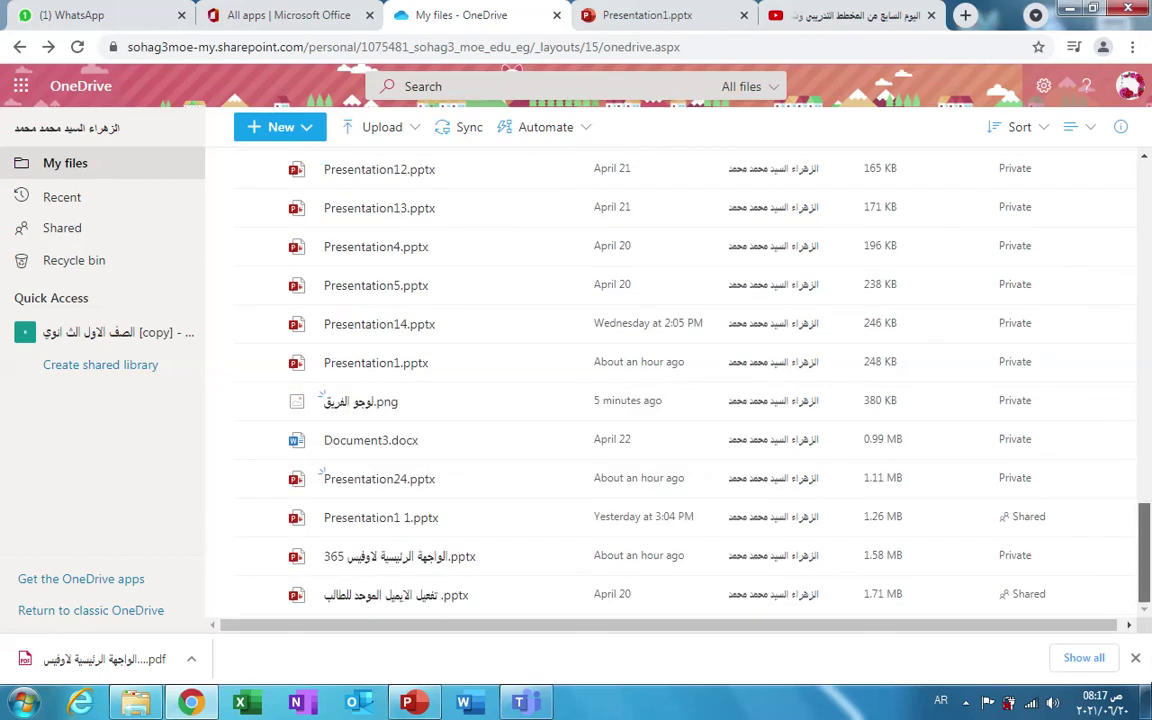
pyautogui.scroll(15, 939, 300)
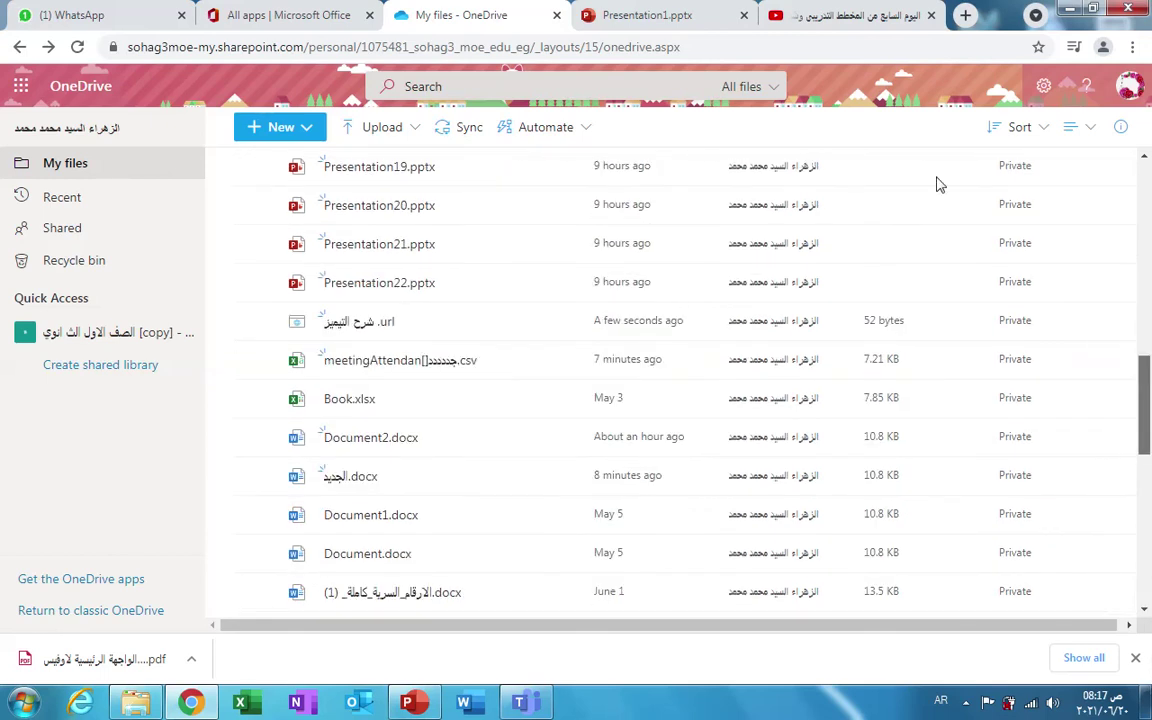
pyautogui.click(640, 81)
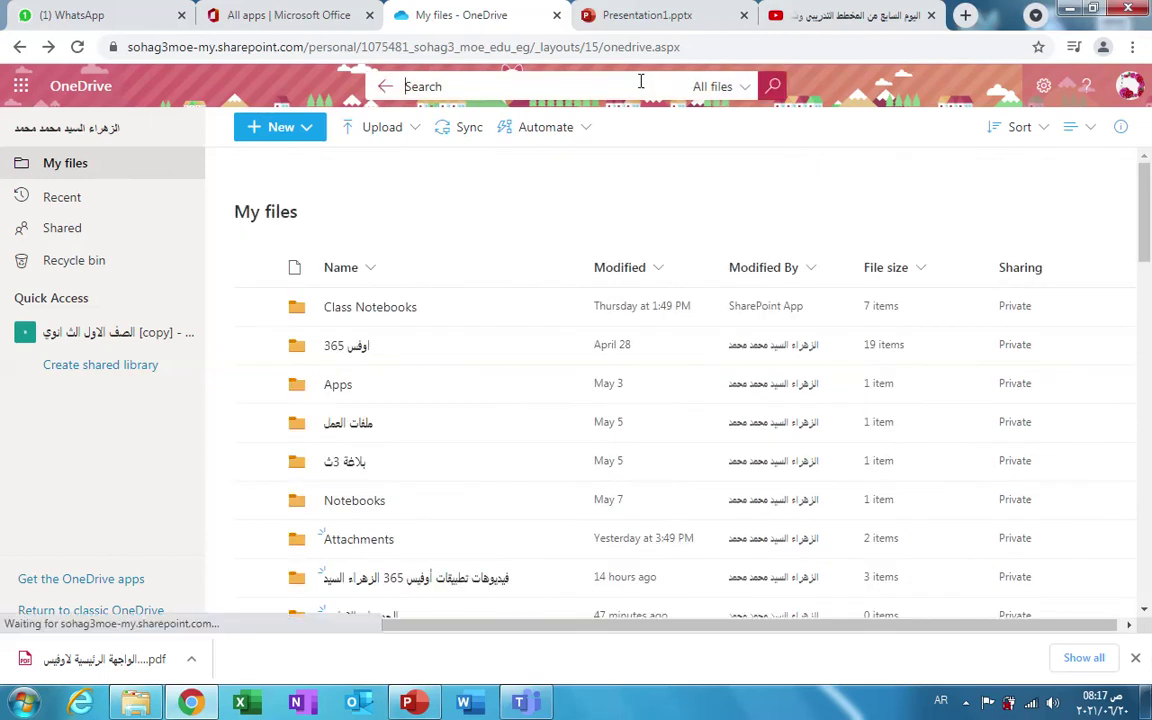
pyautogui.write('ش')
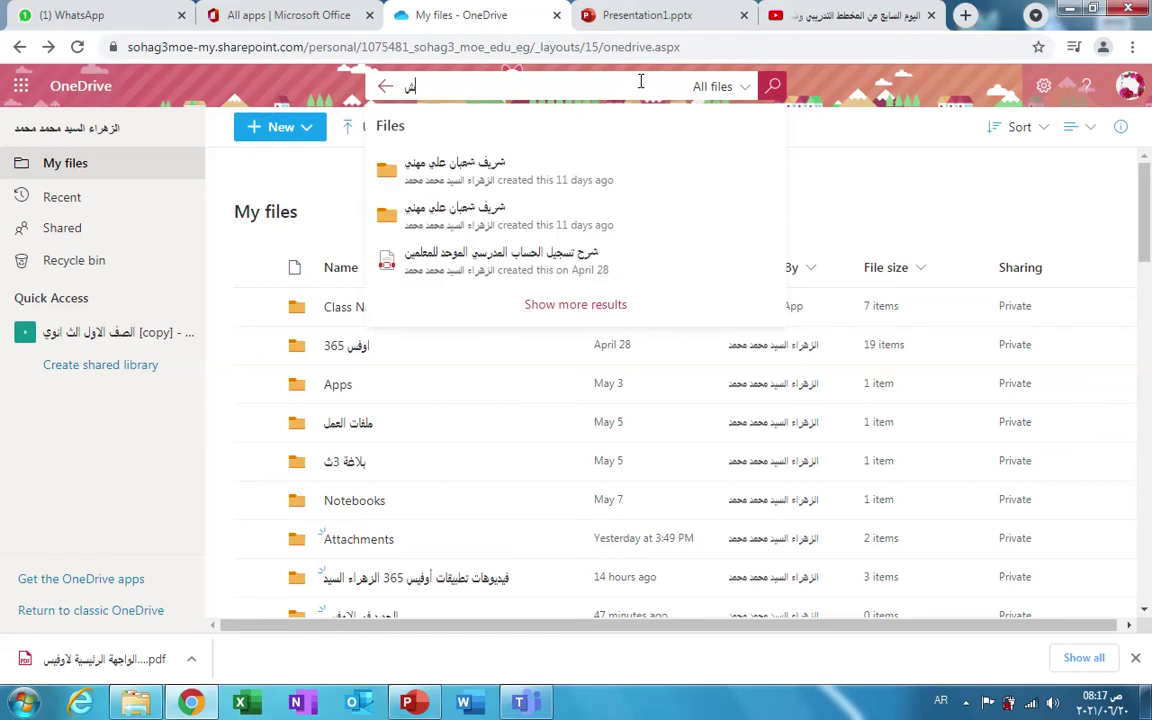
pyautogui.write('رح')
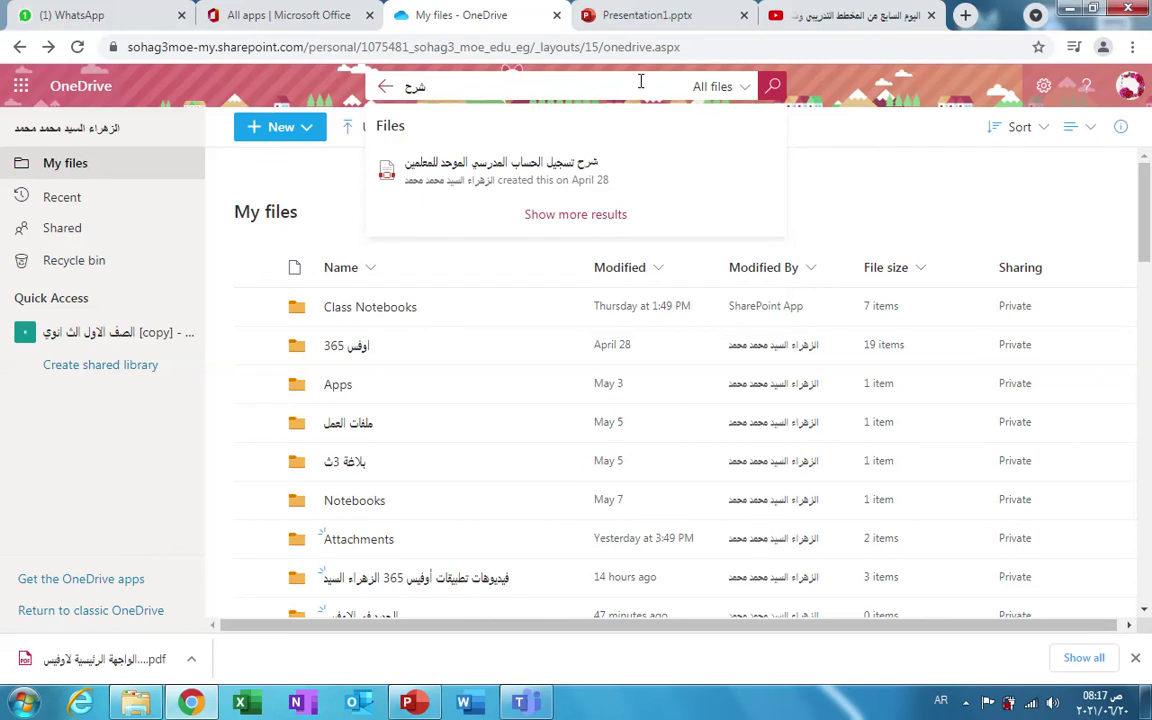
pyautogui.write(' الت')
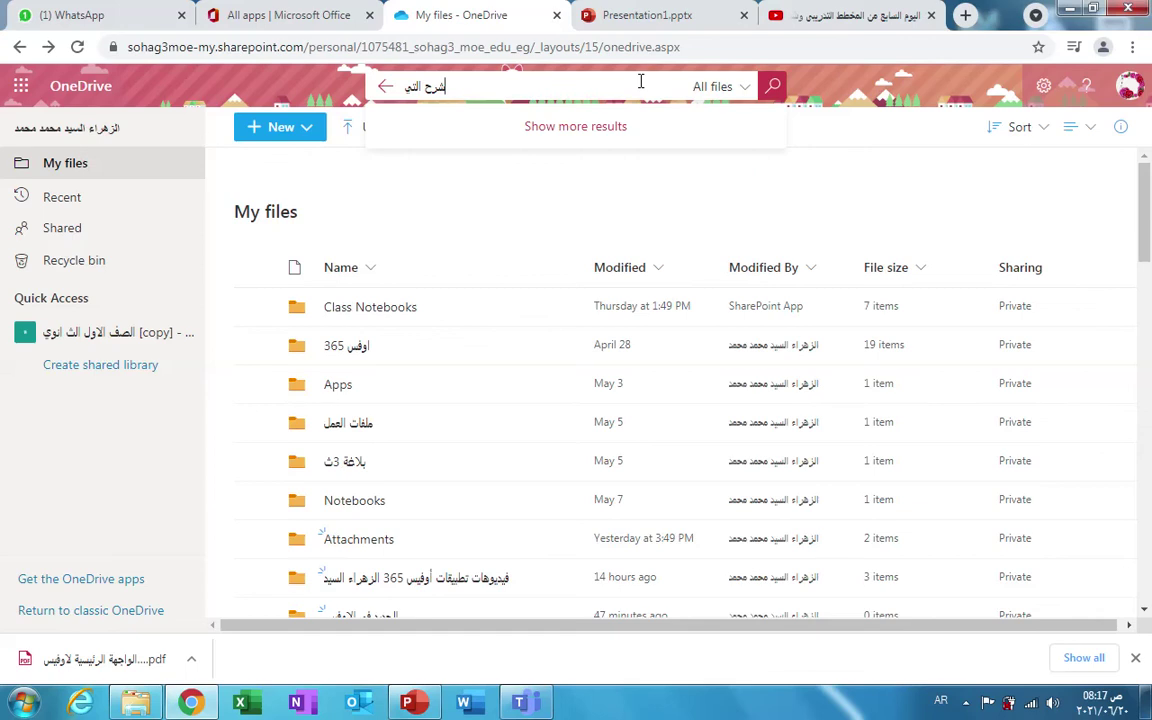
pyautogui.write('يمز')
pyautogui.press('Return')
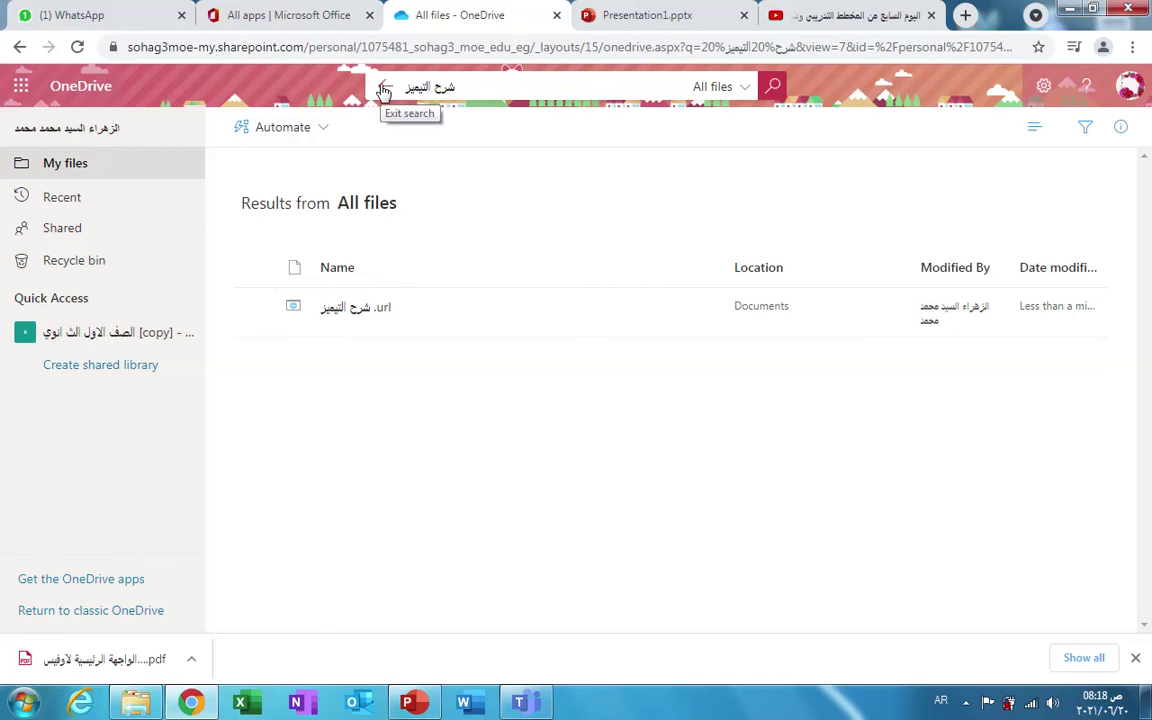
# Step: Open the "شرح التيميز" link from the My files list, and close both YouTube tabs
pyautogui.click(383, 91)
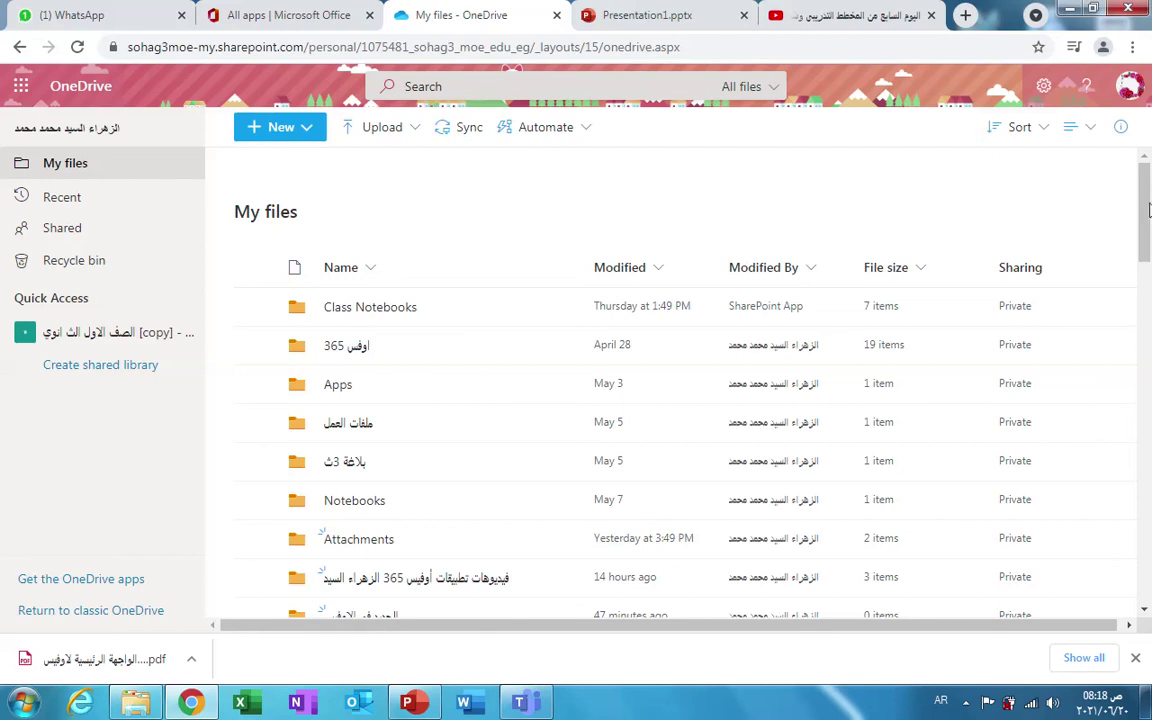
pyautogui.moveTo(1149, 210); pyautogui.dragTo(1149, 405)
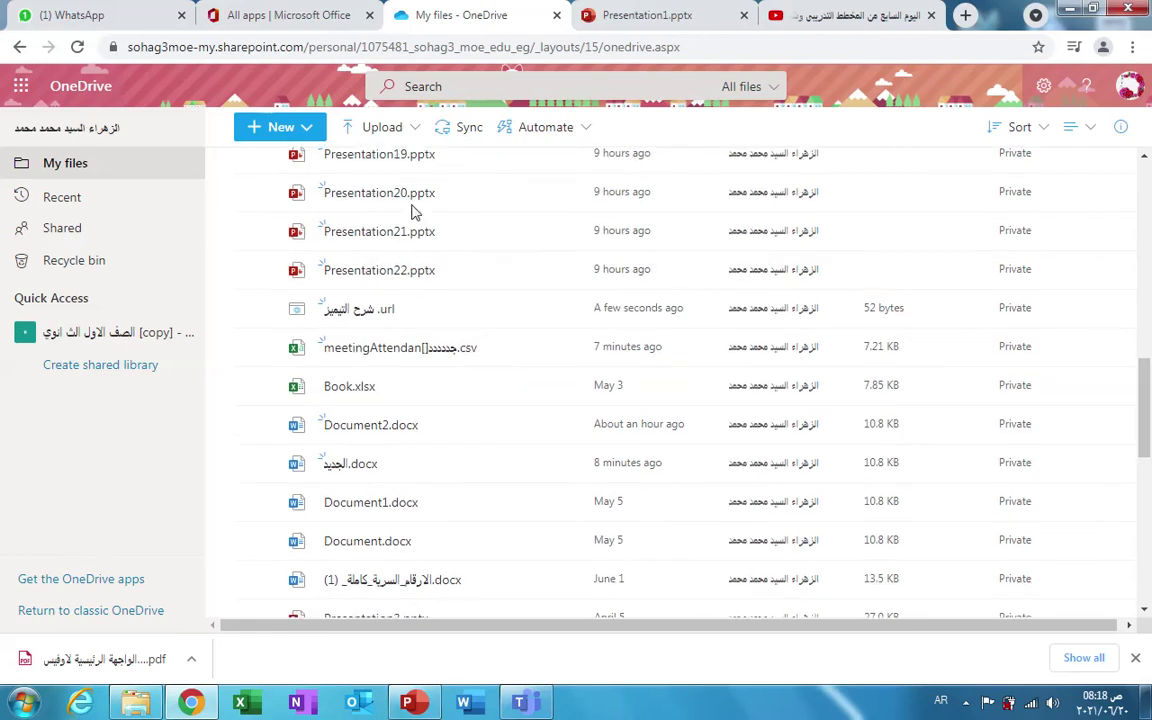
pyautogui.click(323, 323)
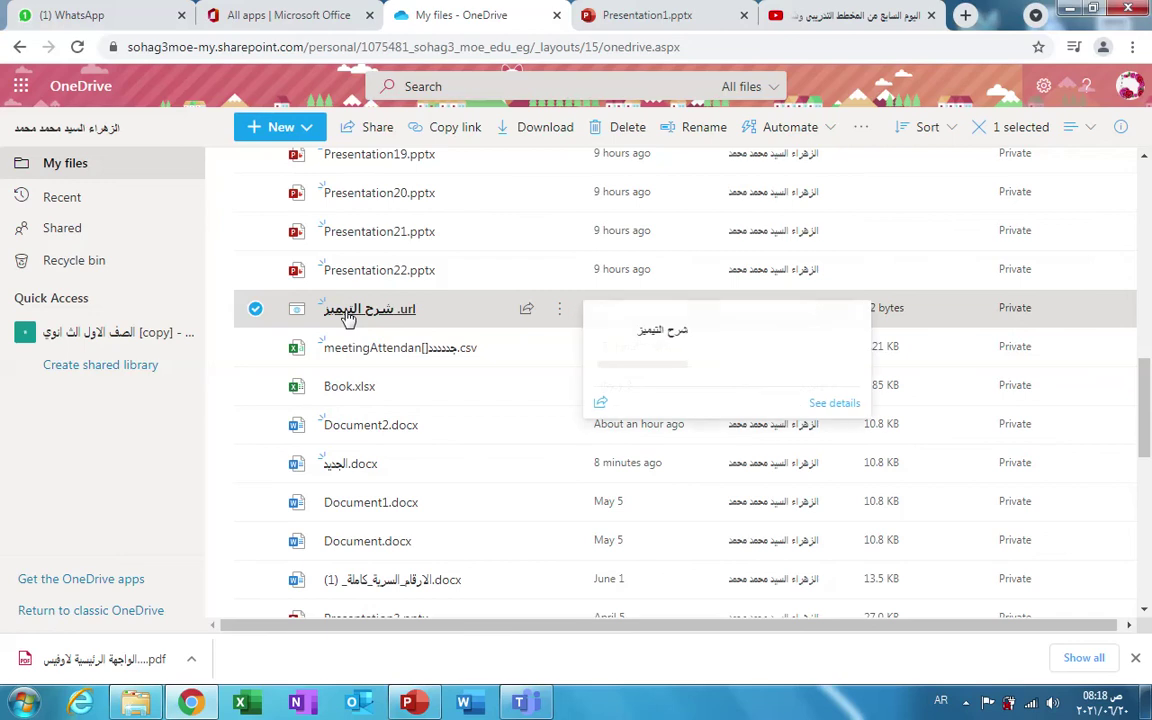
pyautogui.click(348, 312)
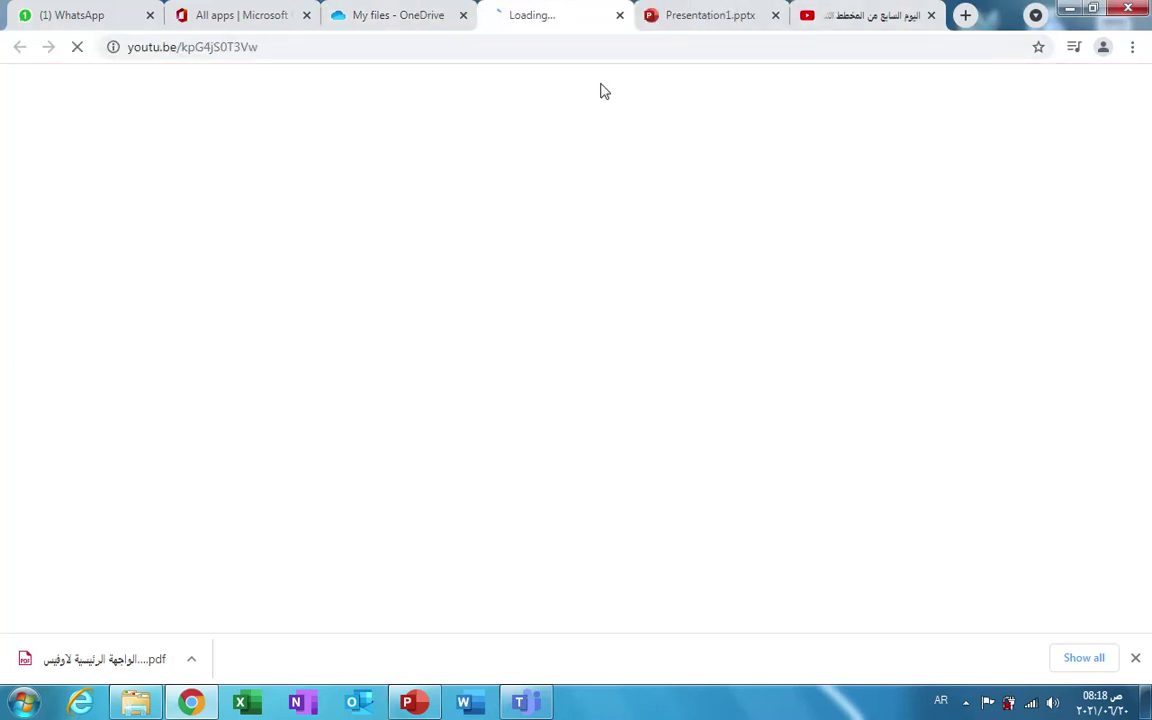
pyautogui.click(930, 17)
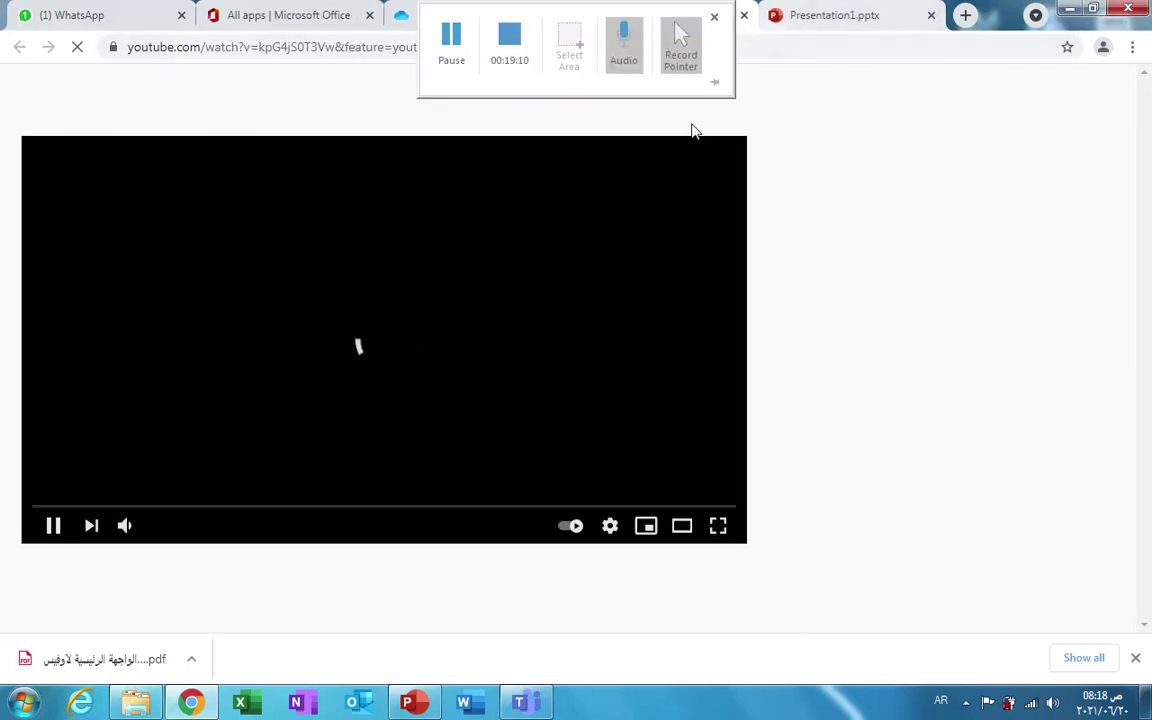
pyautogui.click(745, 17)
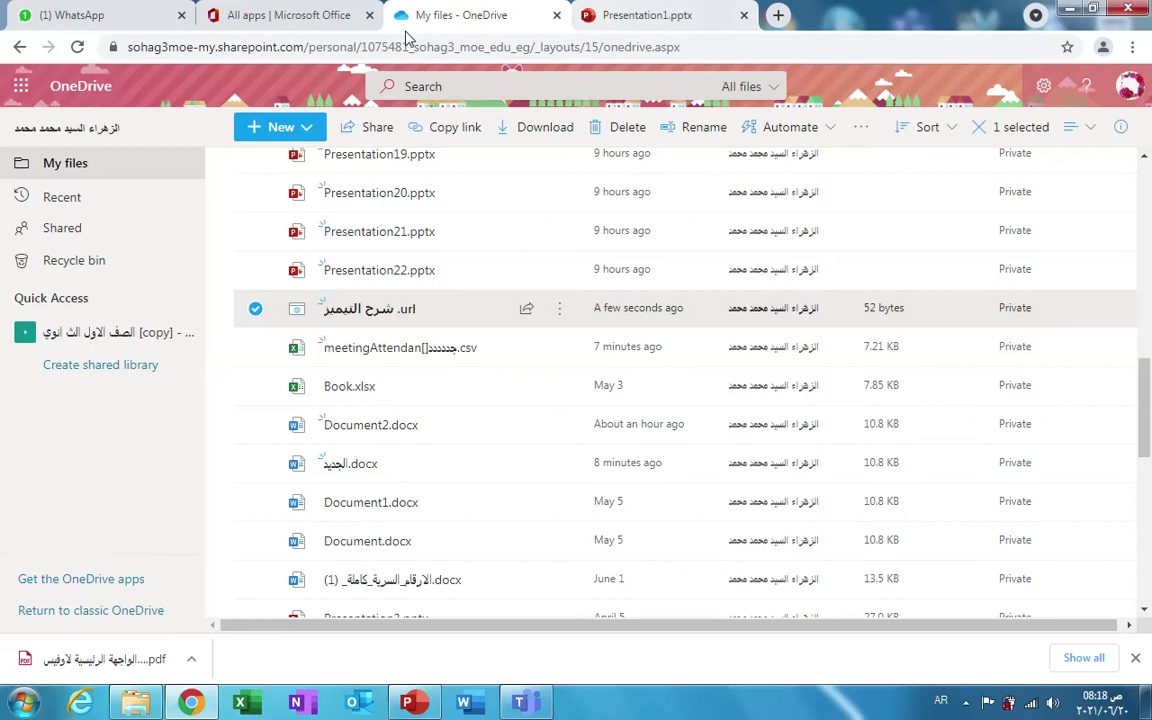
# Step: Show the item types that can be created and the sharing dialog for the selected link
pyautogui.click(305, 130)
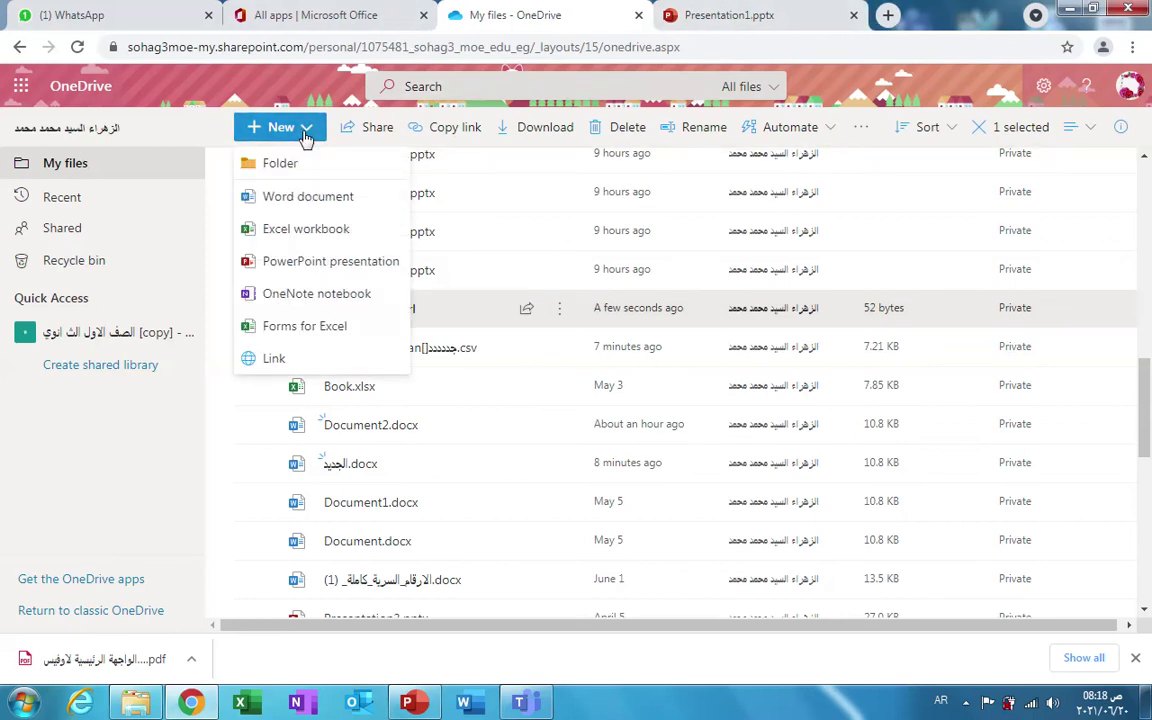
pyautogui.click(372, 130)
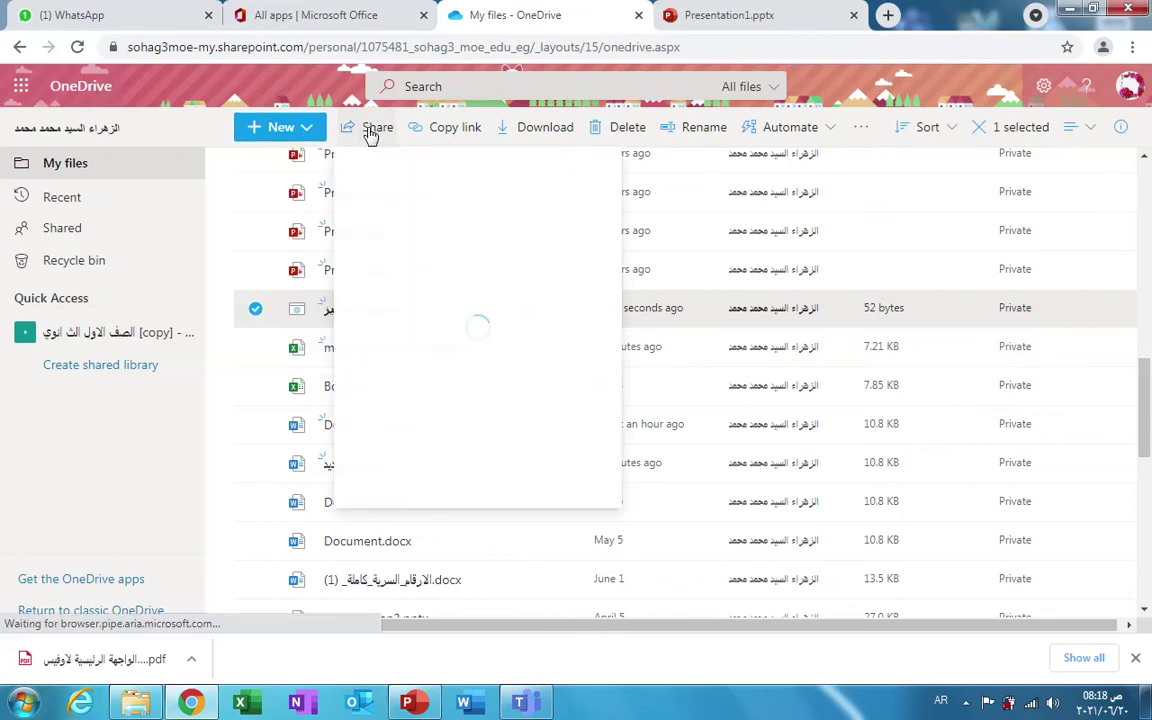
# Step: Add Presentation21.pptx and Book.xlsx to the selected link, and deselect all three items one by one
pyautogui.click(255, 231)
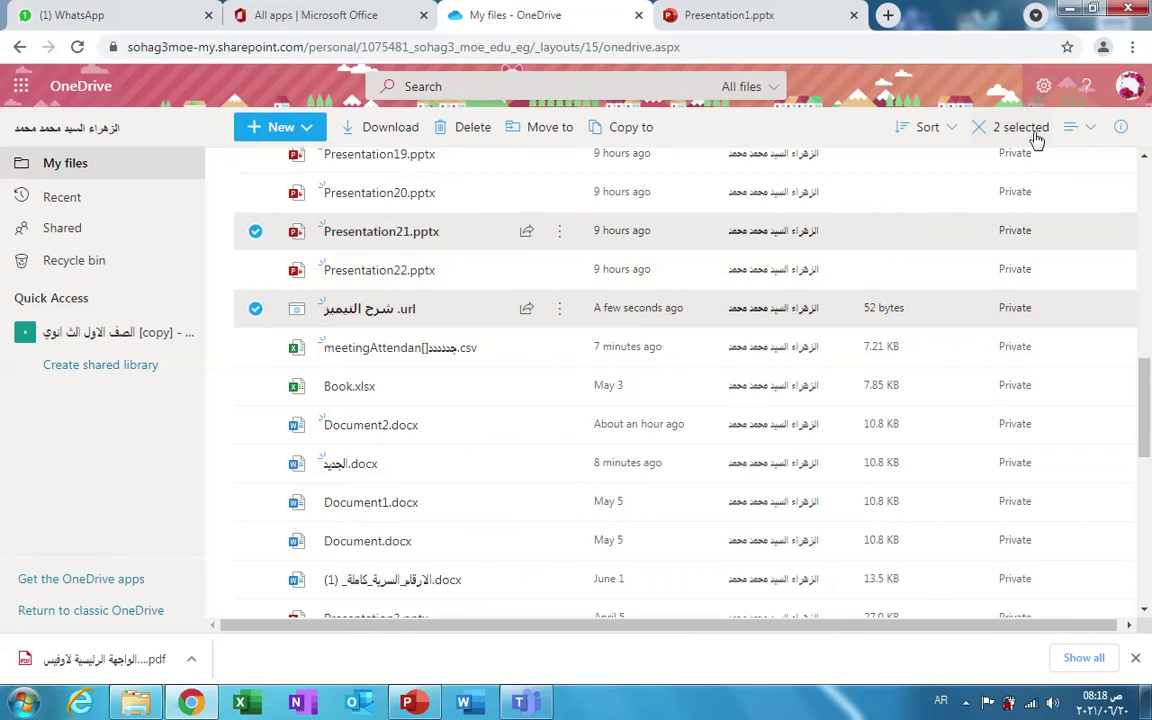
pyautogui.click(255, 388)
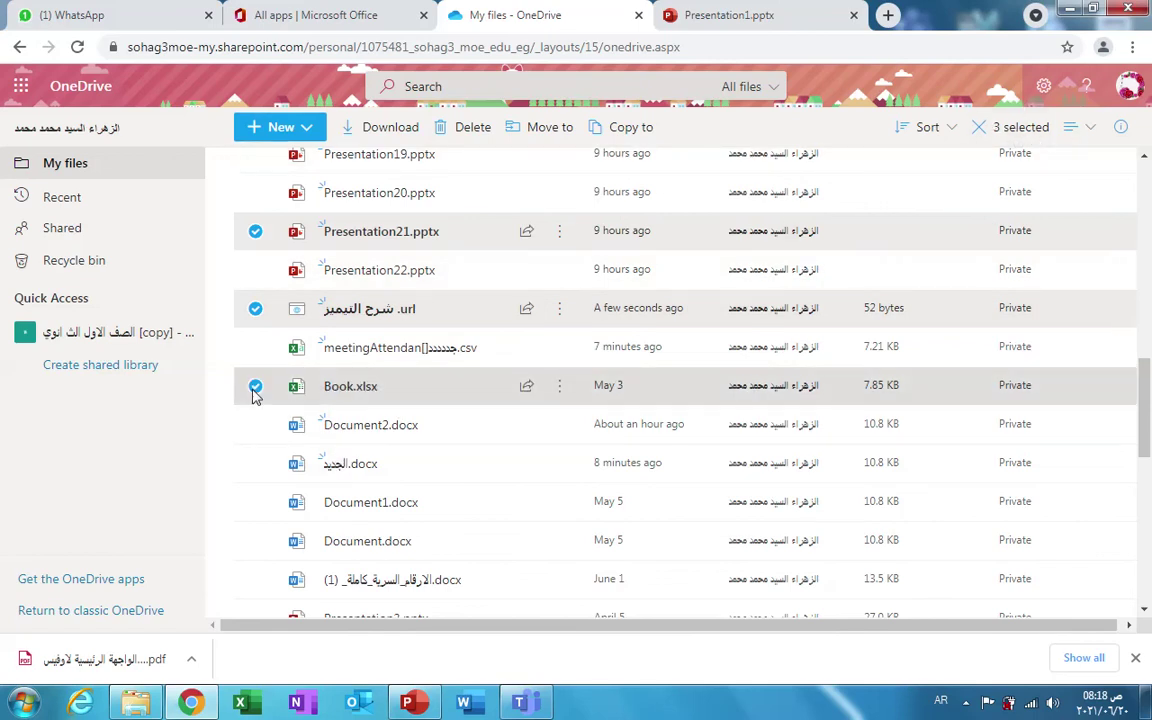
pyautogui.click(255, 231)
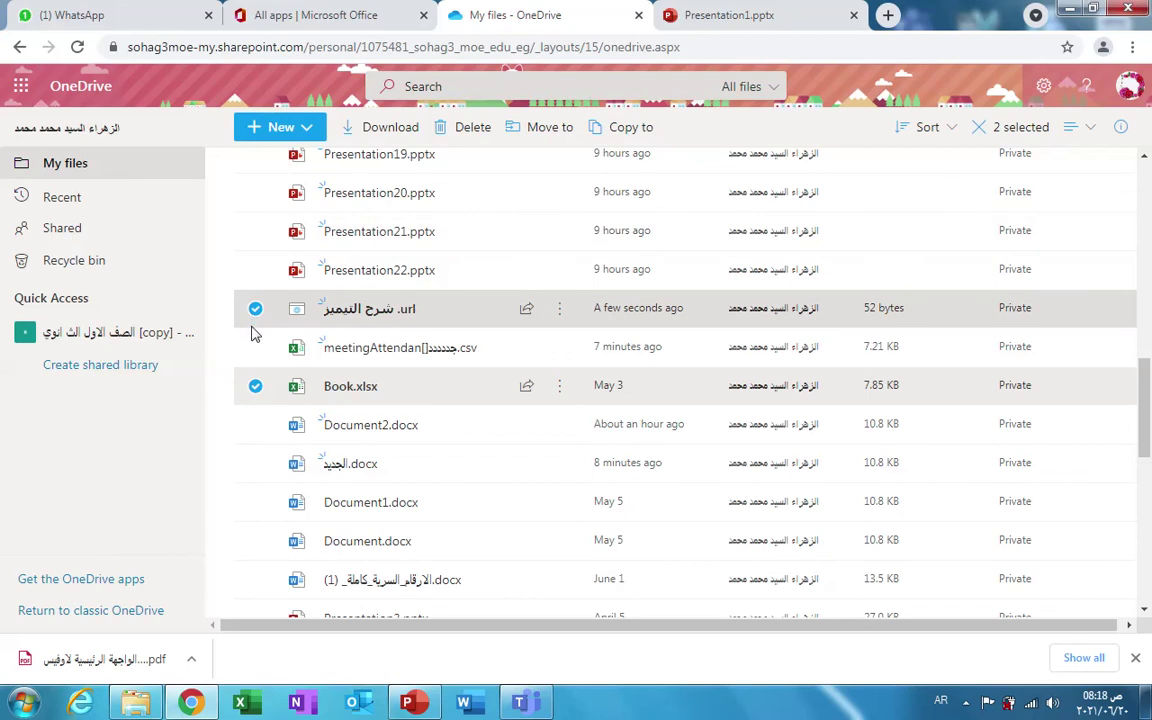
pyautogui.click(255, 310)
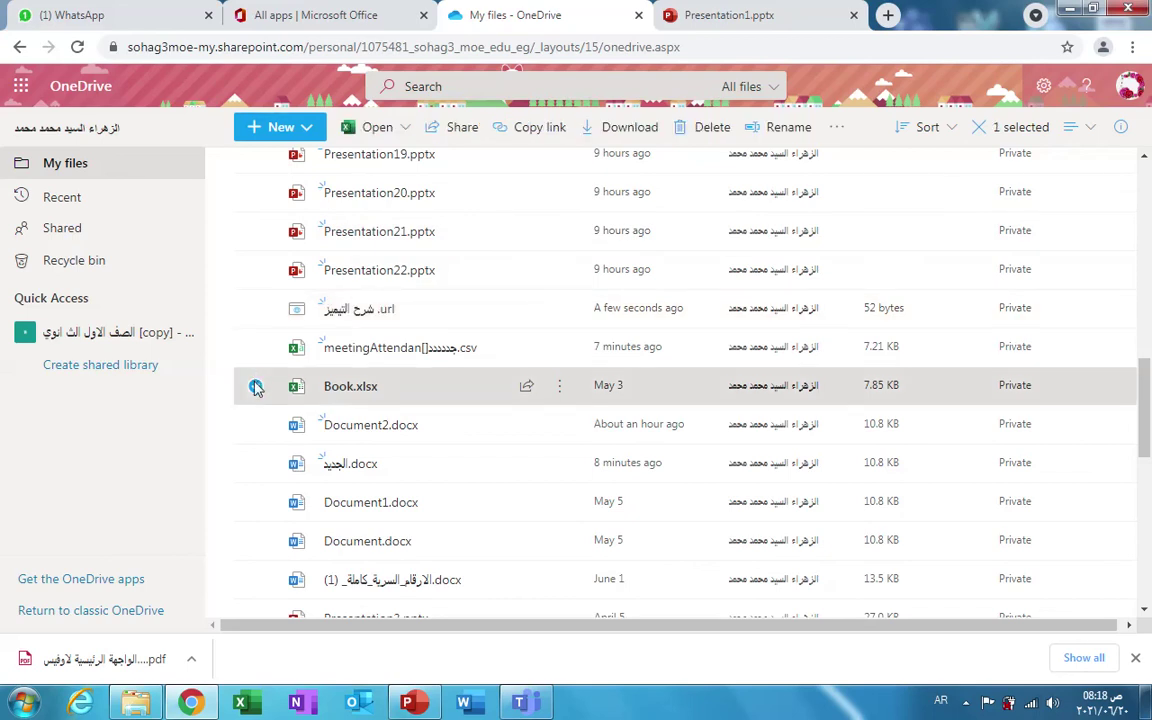
pyautogui.click(256, 388)
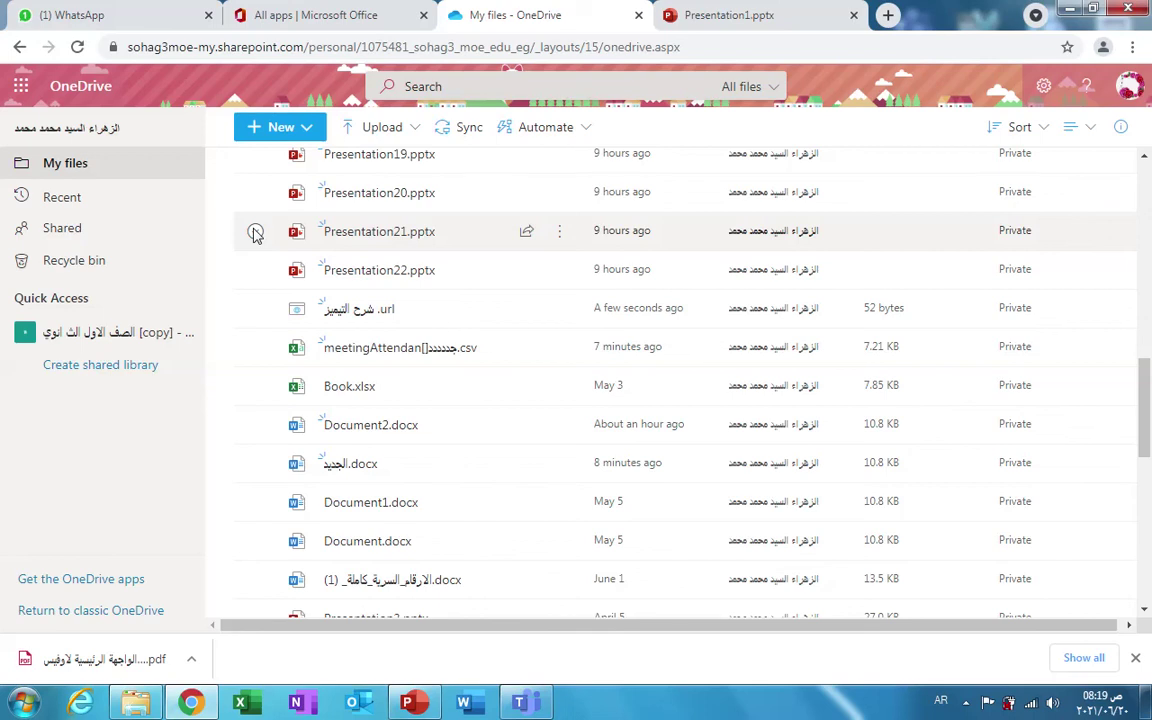
# Step: Select Presentation21.pptx together with the "اوفس 365" folder in My files
pyautogui.click(255, 232)
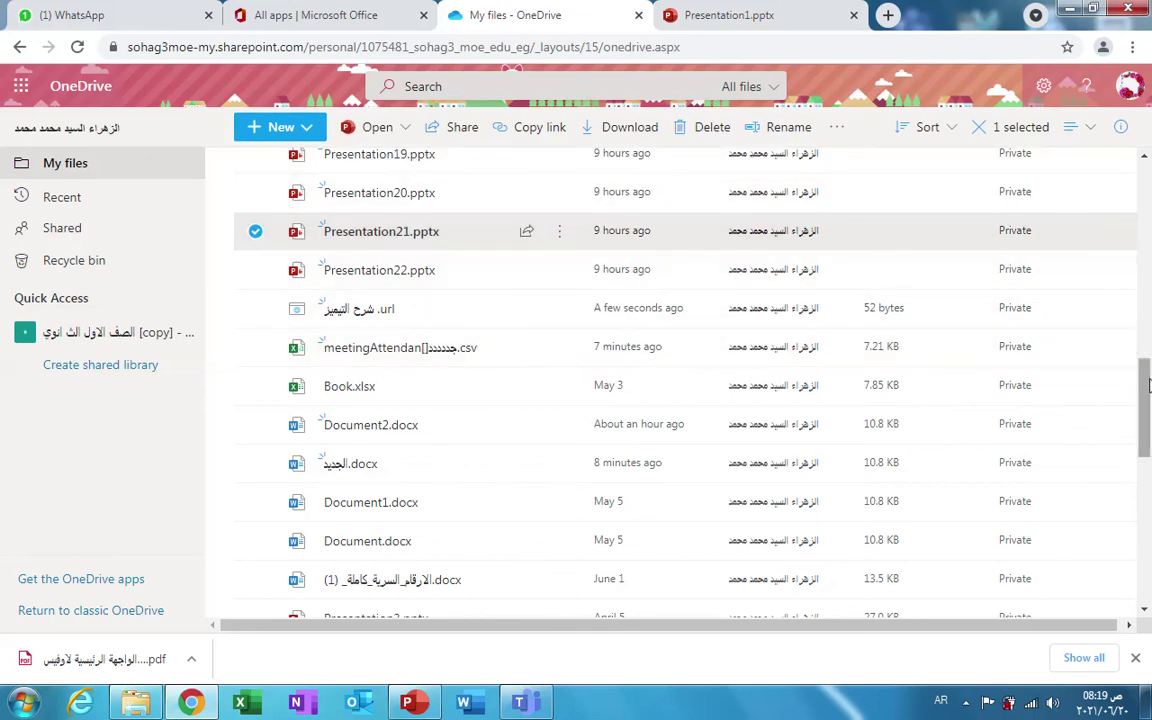
pyautogui.moveTo(1148, 385); pyautogui.dragTo(1134, 231)
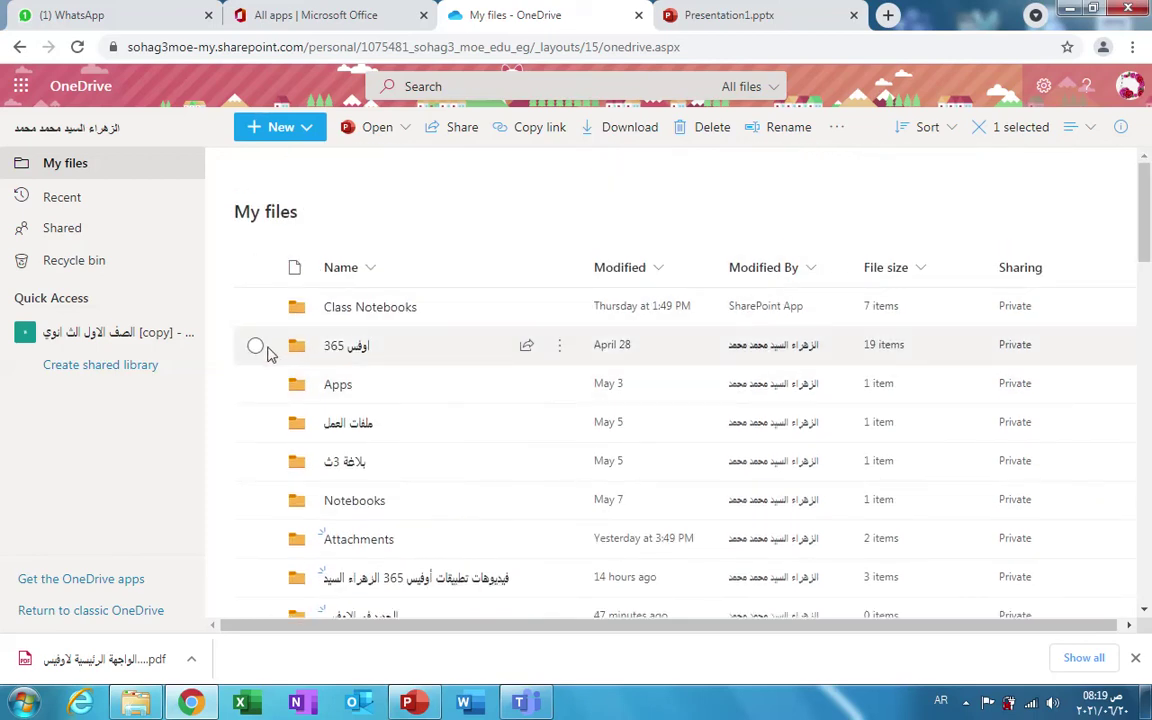
pyautogui.click(256, 345)
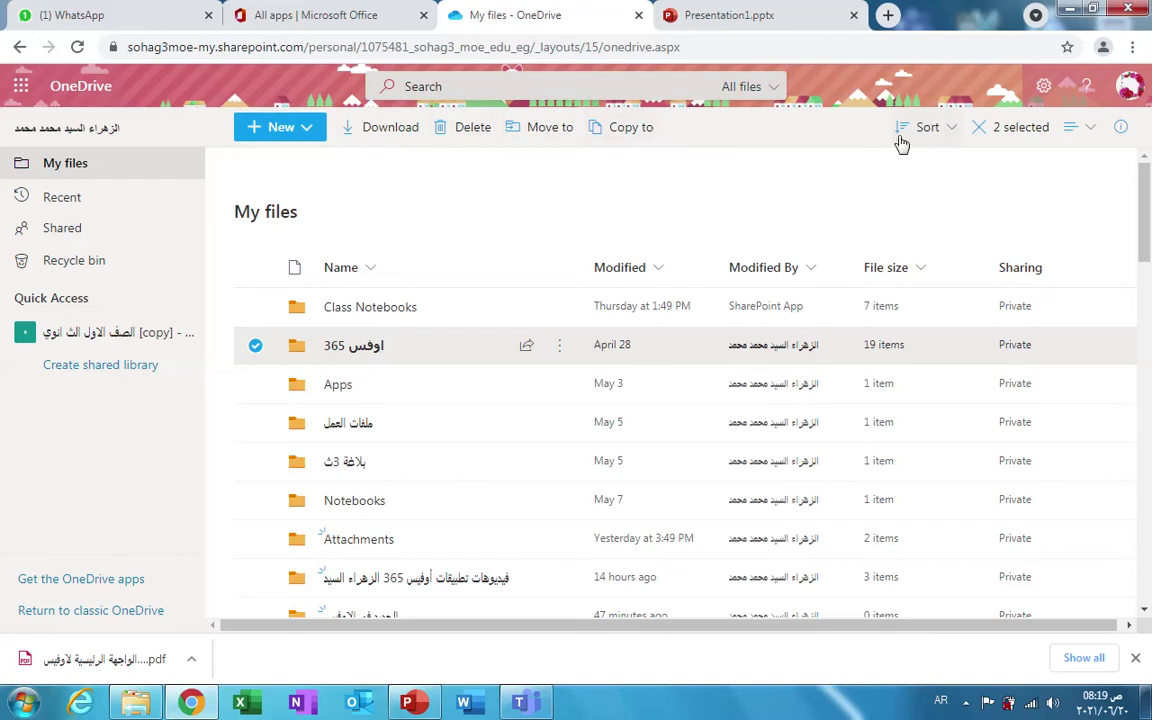
# Step: Show the sort options for My files and choose the List view
pyautogui.click(950, 136)
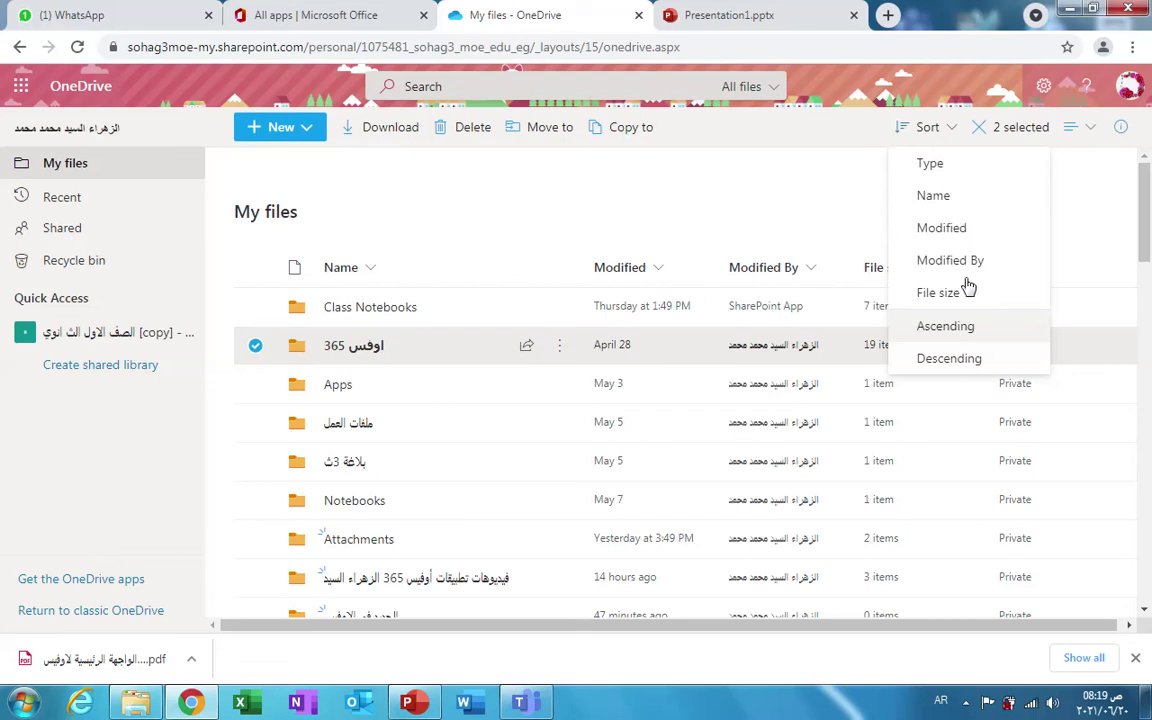
pyautogui.click(832, 141)
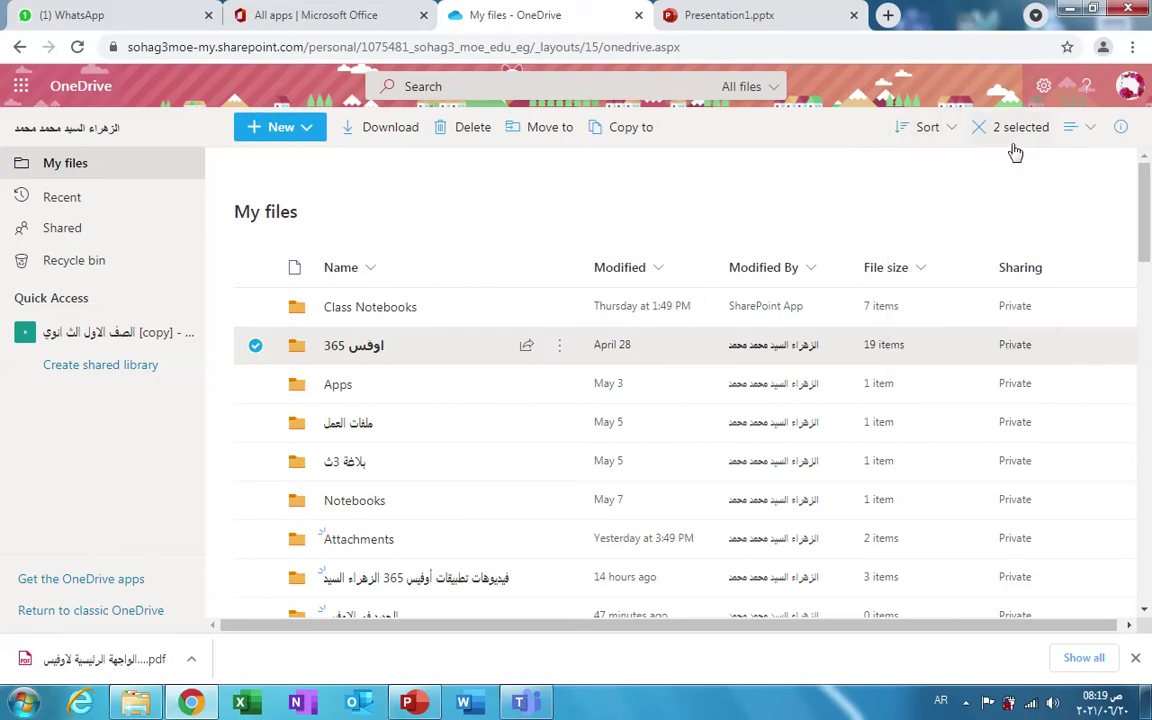
pyautogui.click(1089, 129)
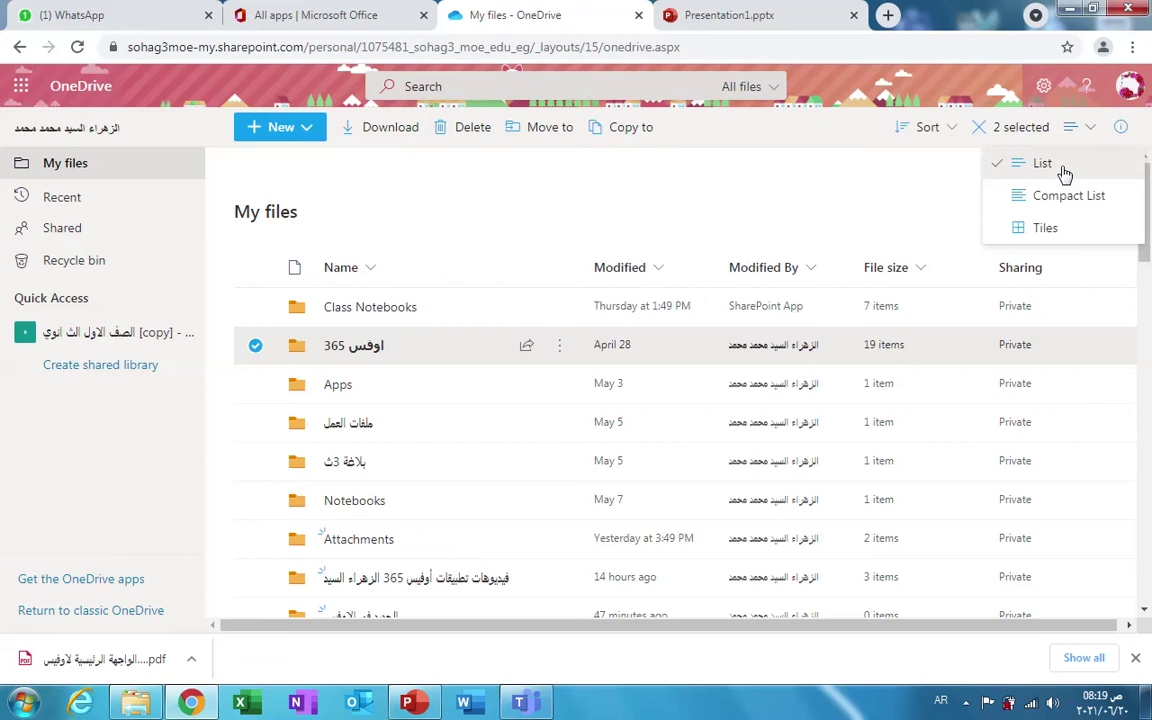
pyautogui.click(1064, 174)
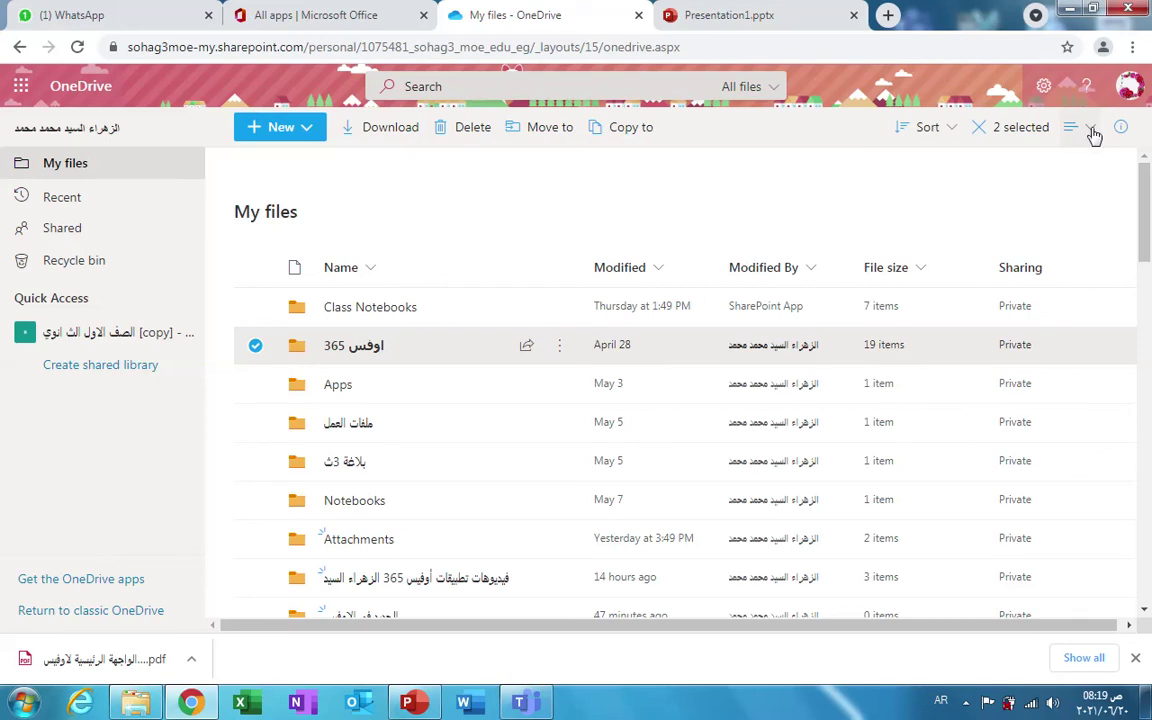
# Step: Switch the My files view to Compact List, to Tiles, and back to List
pyautogui.click(1091, 129)
pyautogui.click(1062, 200)
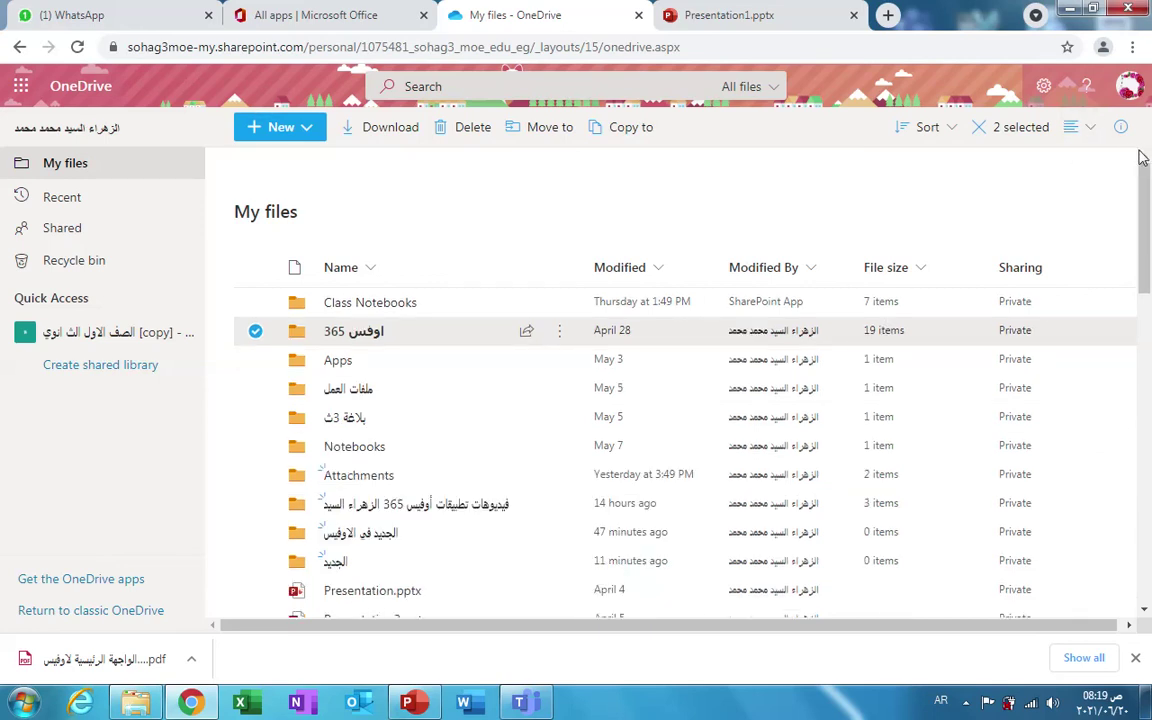
pyautogui.click(1093, 130)
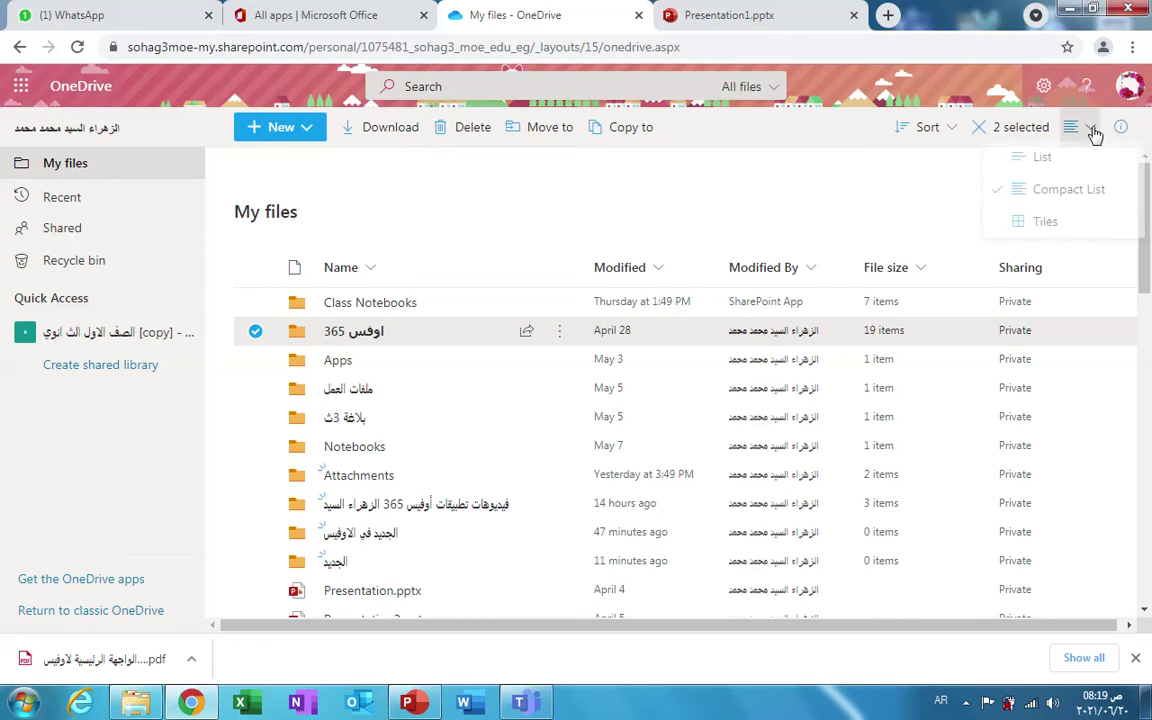
pyautogui.click(1075, 231)
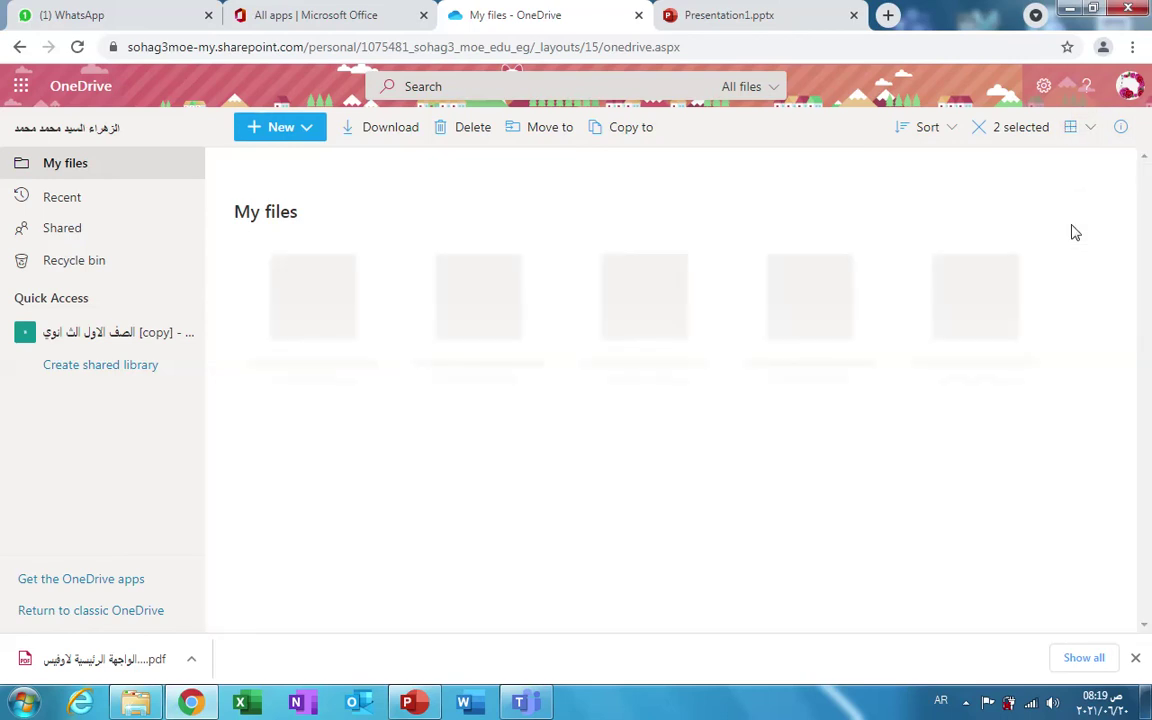
pyautogui.click(1091, 133)
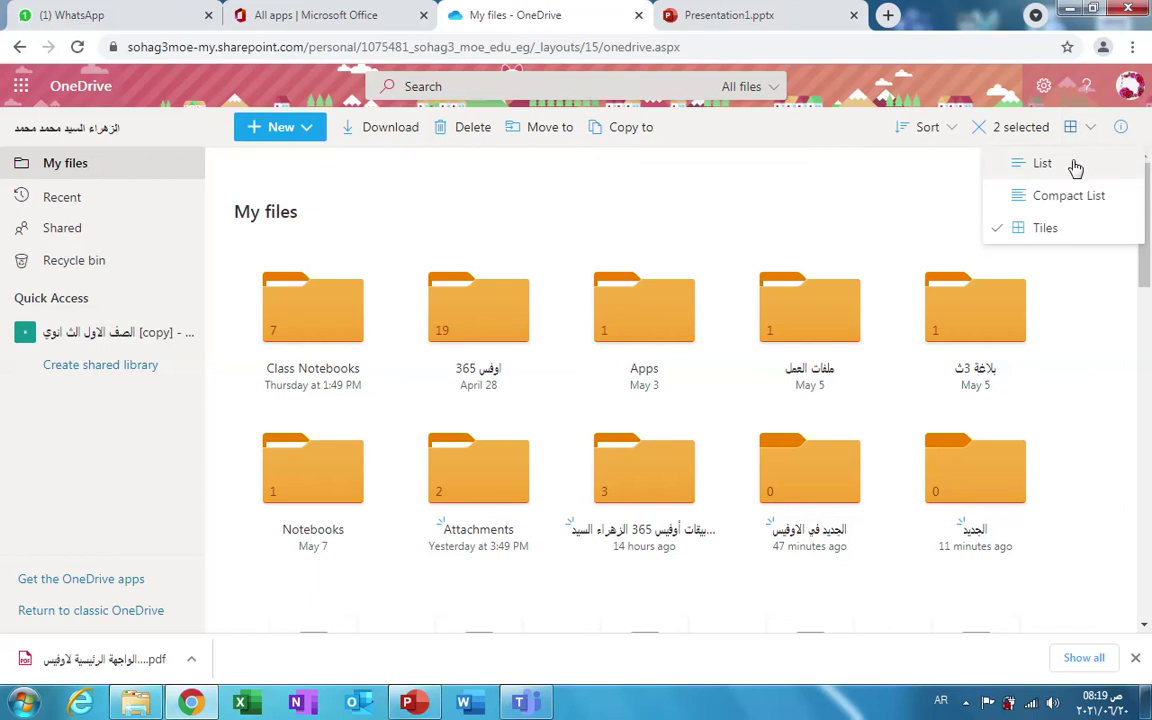
pyautogui.click(1075, 165)
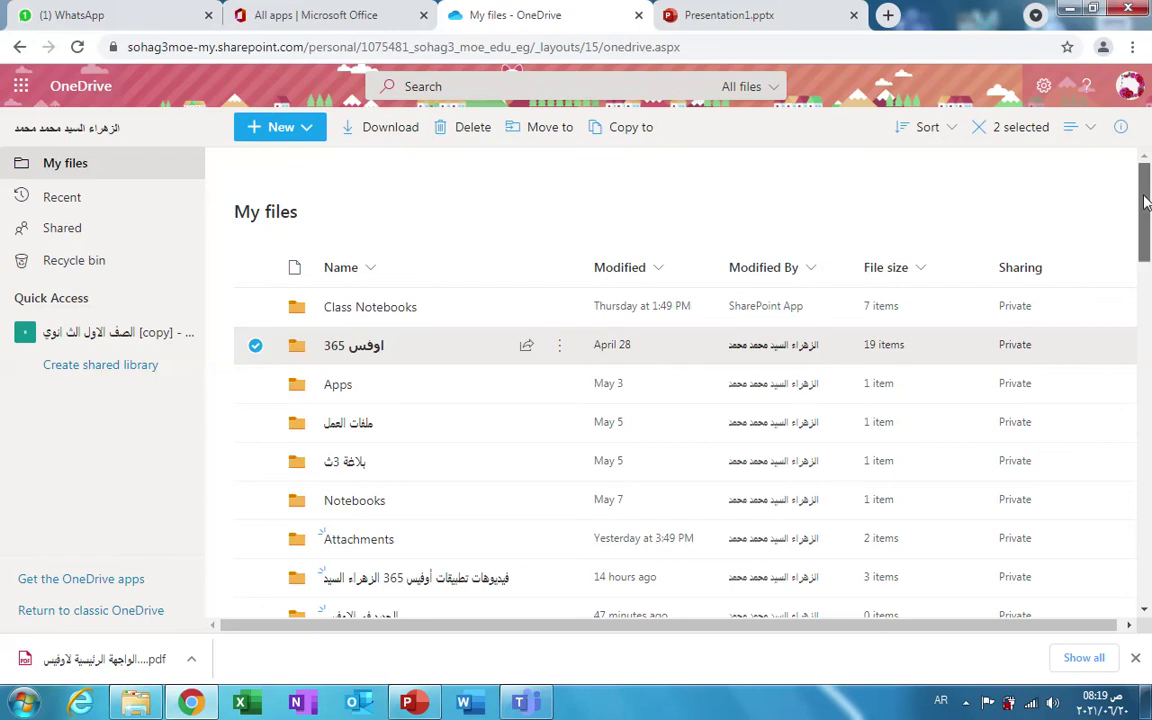
# Step: Remove Presentation21.pptx from the selection and show the additional commands for the "اوفس 365" folder
pyautogui.moveTo(1145, 203); pyautogui.dragTo(1148, 362)
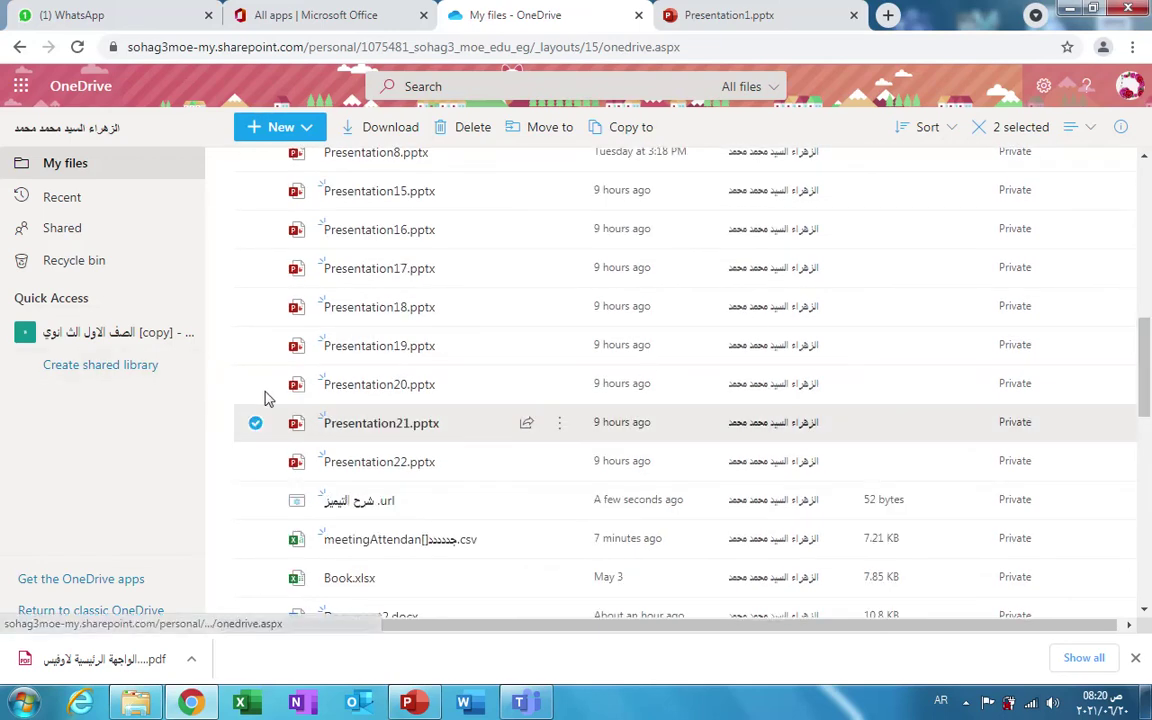
pyautogui.click(255, 424)
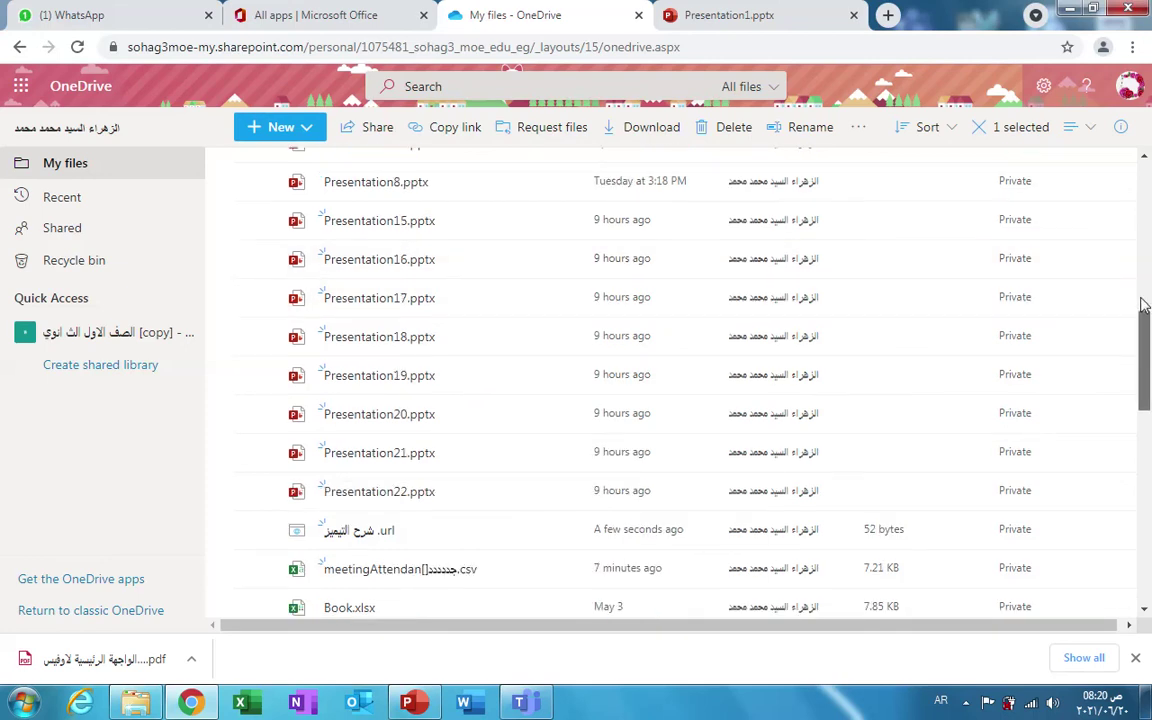
pyautogui.moveTo(1145, 367); pyautogui.dragTo(1135, 200)
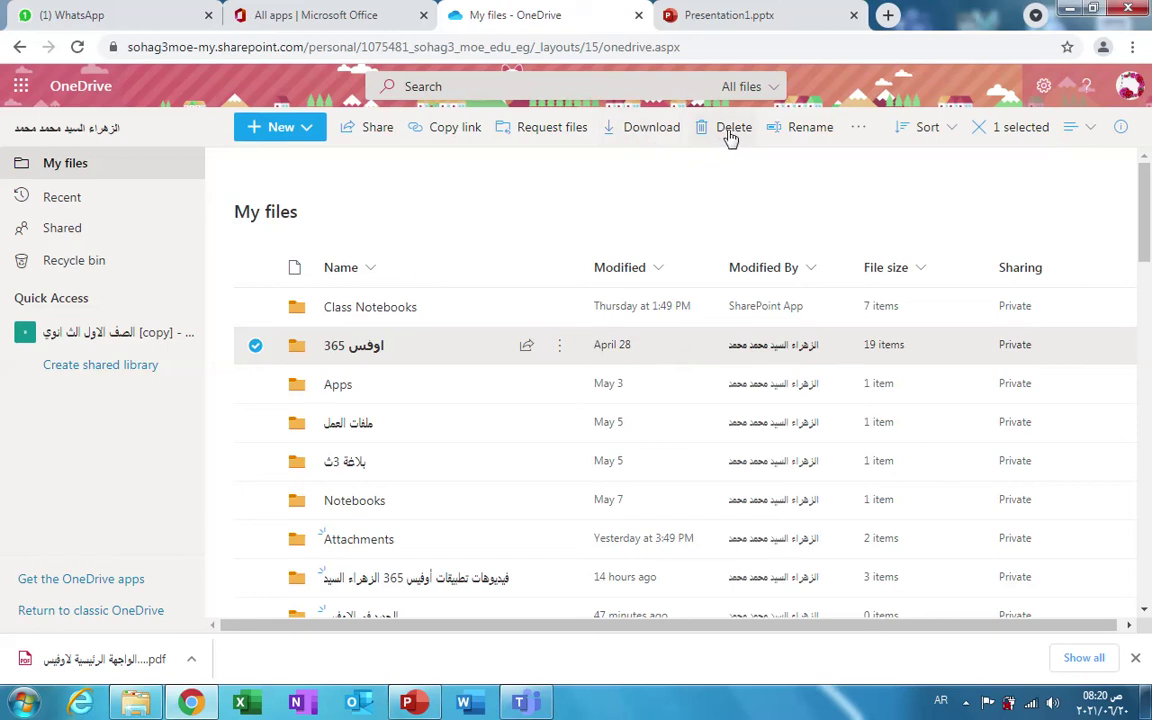
pyautogui.click(859, 132)
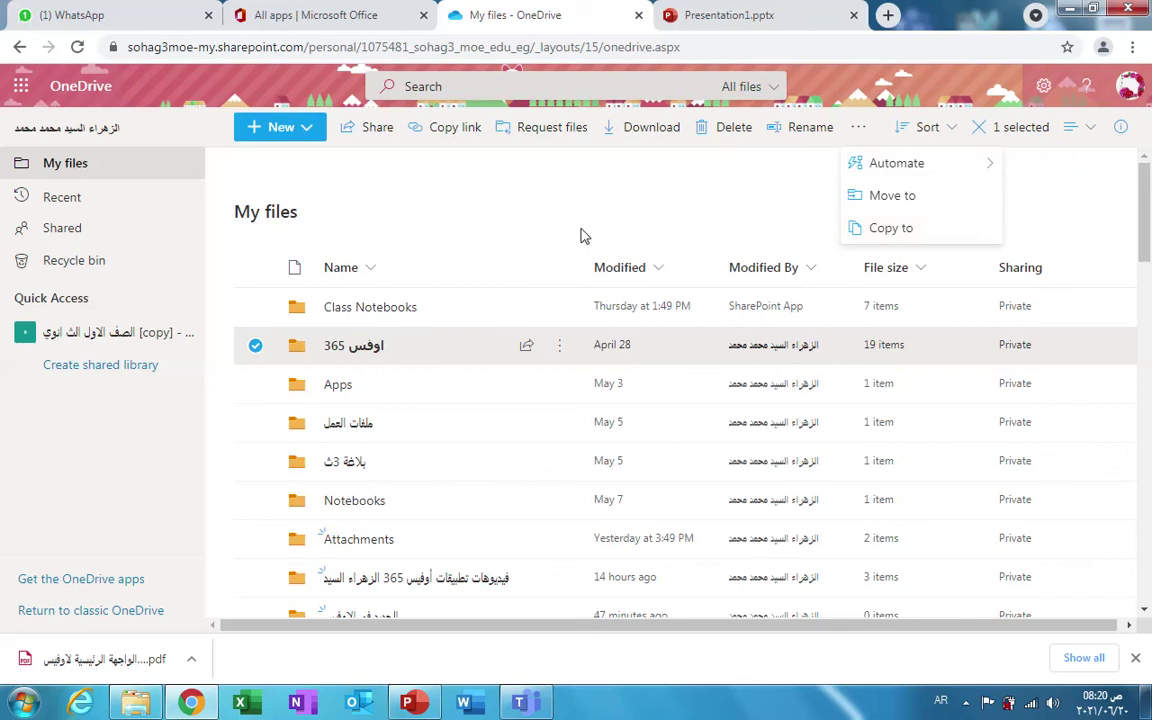
pyautogui.click(553, 245)
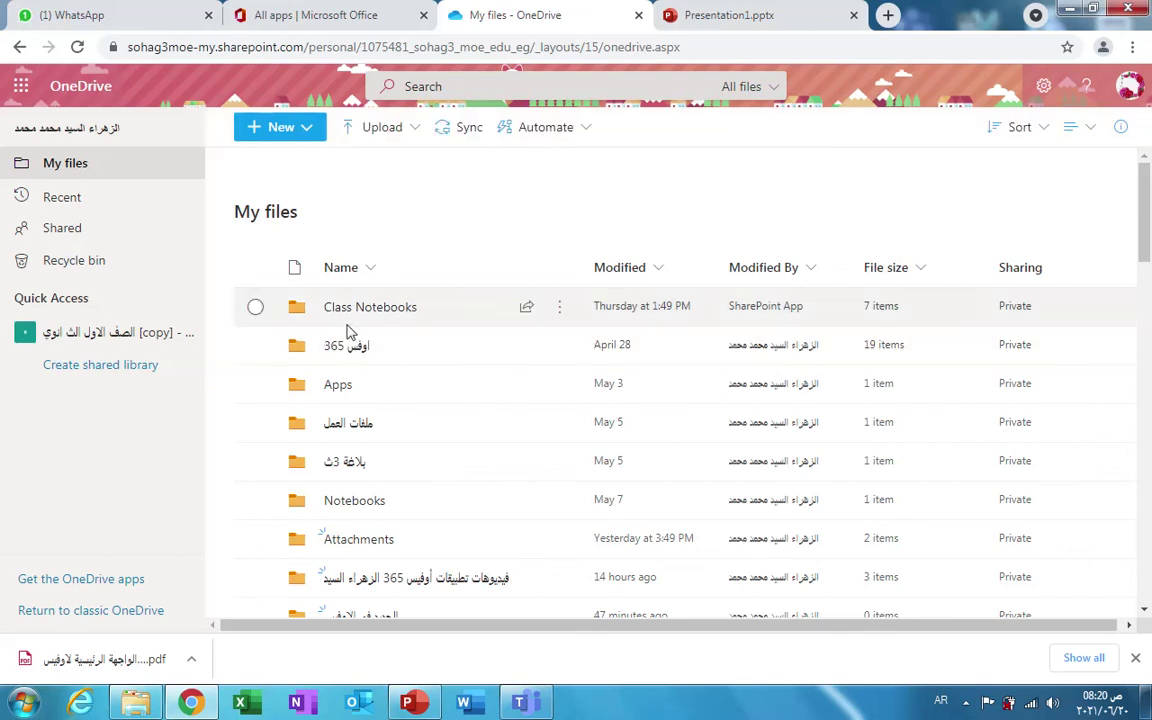
# Step: Create a file request named "السيرة الذاتية" for the "اوفس 365" folder
pyautogui.click(255, 347)
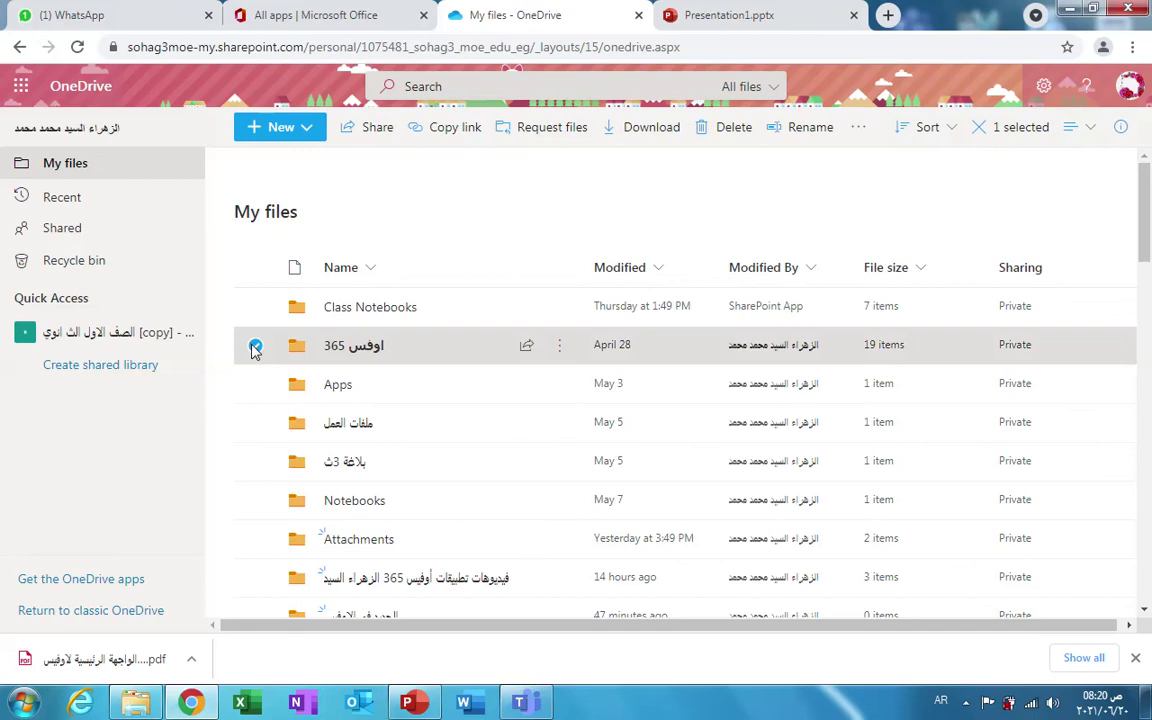
pyautogui.click(553, 130)
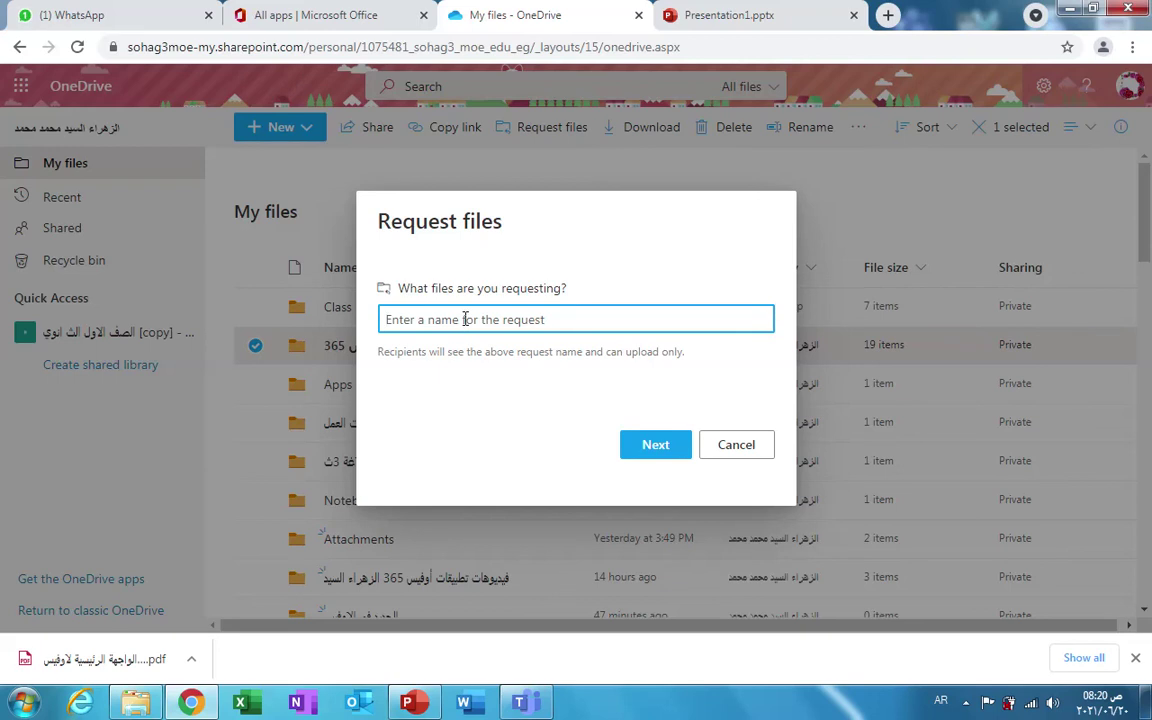
pyautogui.write('الس')
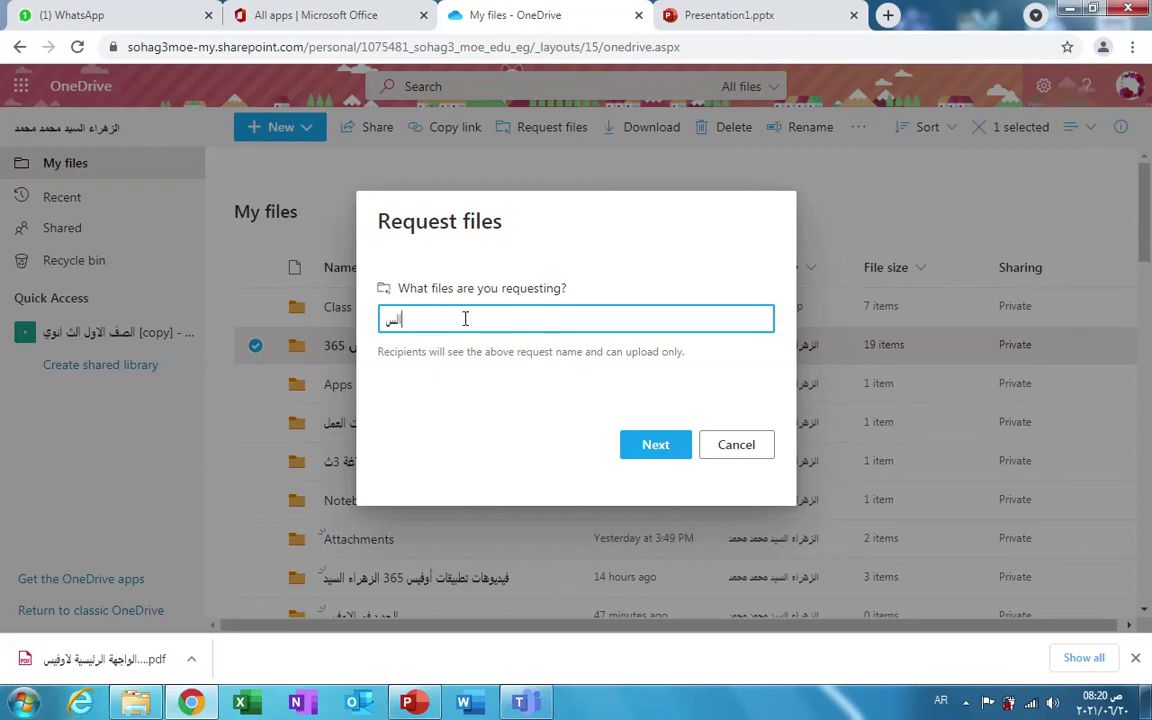
pyautogui.write('يرة الذاتية')
pyautogui.click(655, 446)
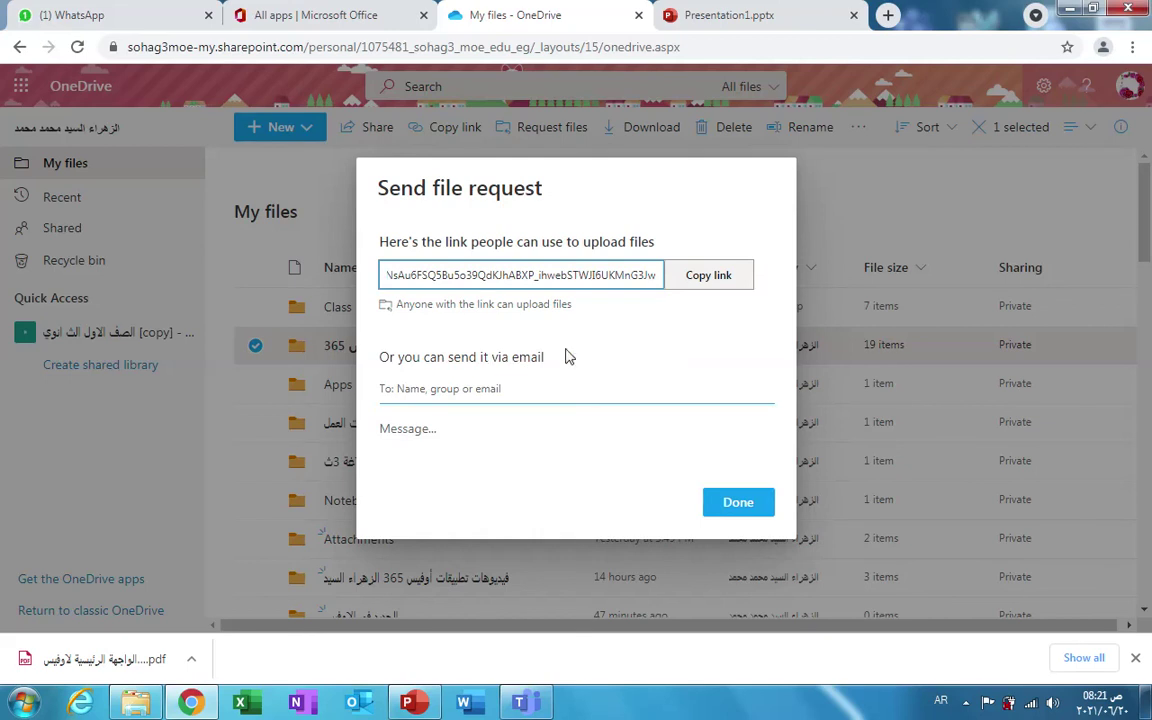
# Step: Copy the upload link of the file request and finish the request
pyautogui.click(708, 276)
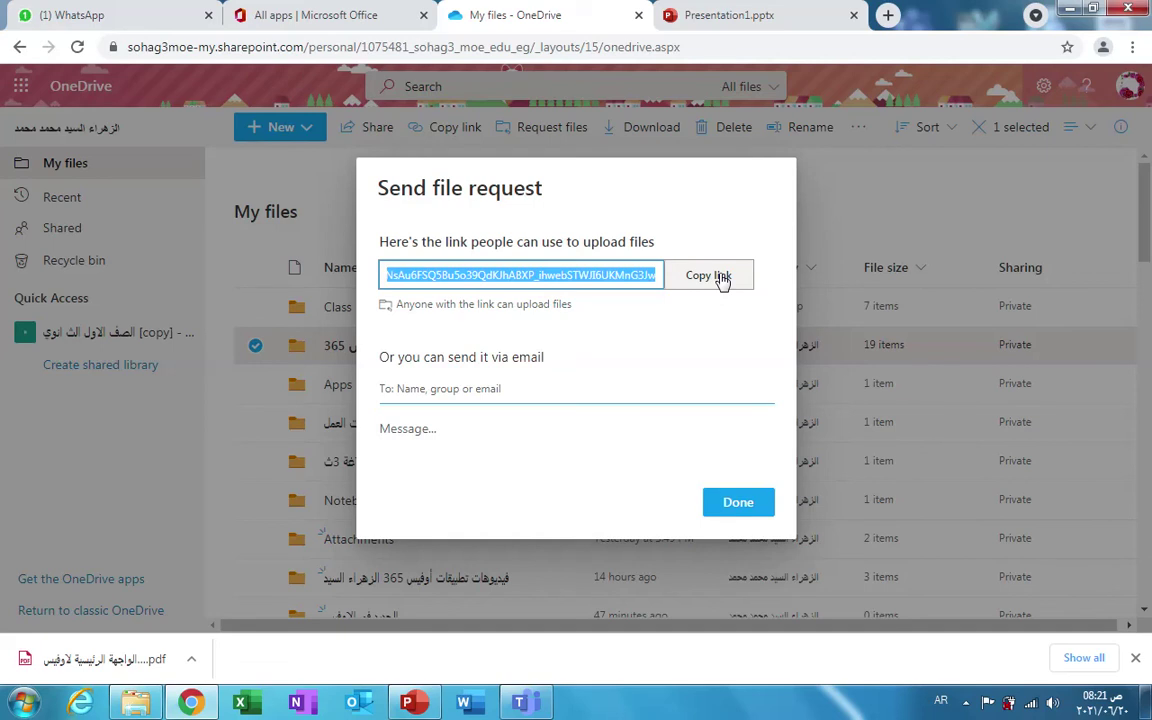
pyautogui.click(743, 507)
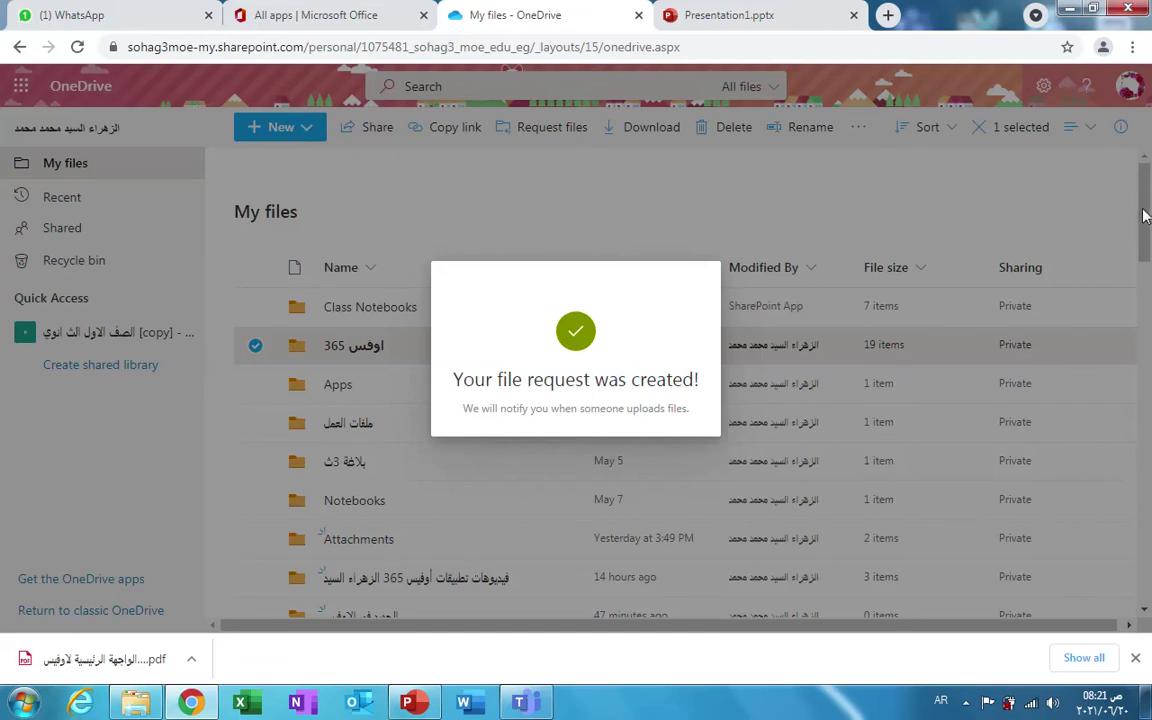
pyautogui.click(873, 190)
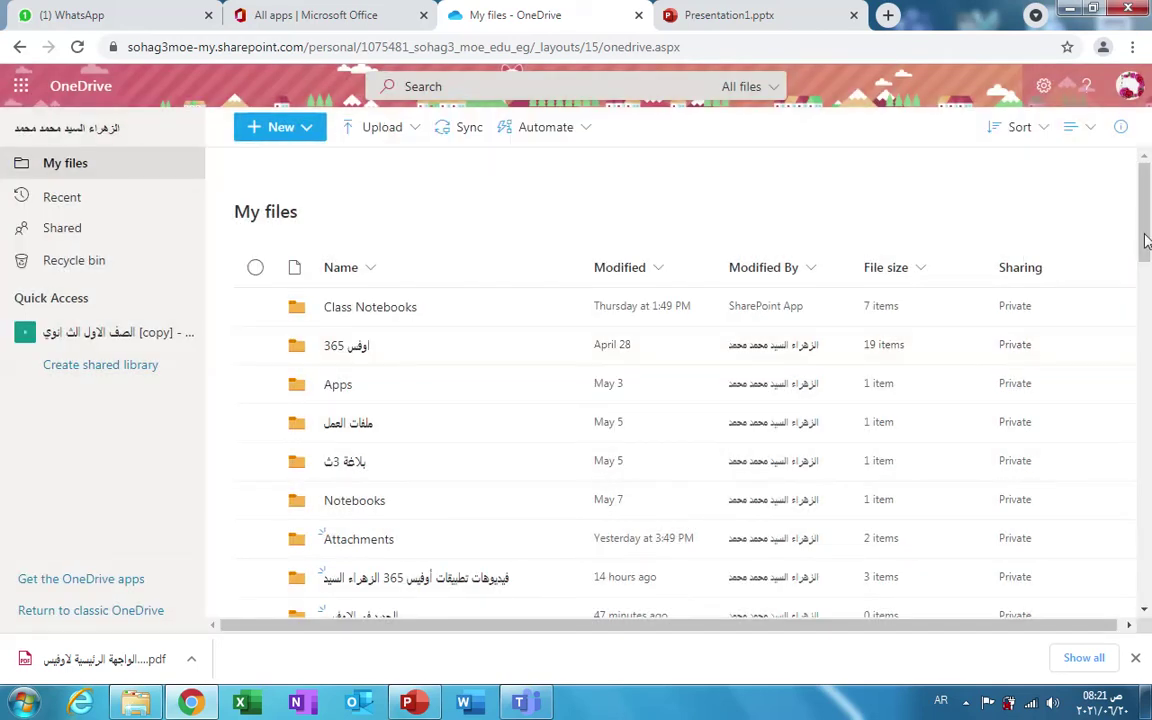
# Step: Search all files for "السيرة الذاتية" and look through the results
pyautogui.moveTo(1144, 240); pyautogui.dragTo(1150, 492)
pyautogui.moveTo(1143, 423); pyautogui.dragTo(1130, 332)
pyautogui.scroll(3, 1130, 332)
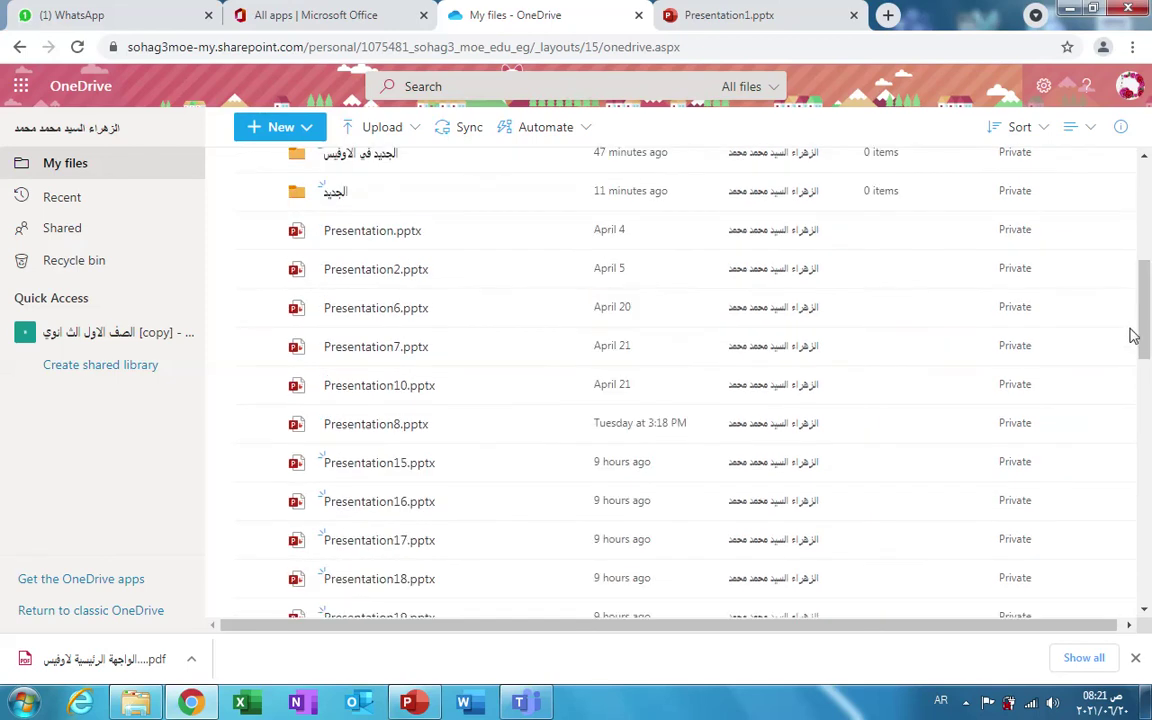
pyautogui.moveTo(1145, 315); pyautogui.dragTo(1133, 220)
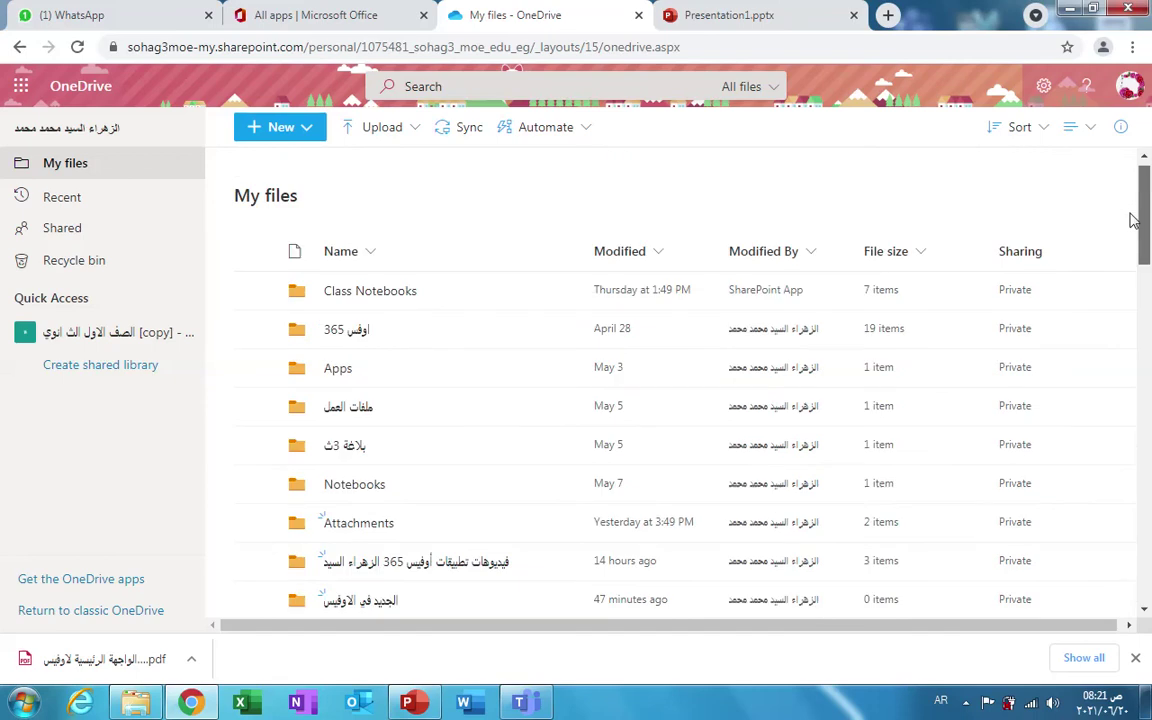
pyautogui.click(607, 97)
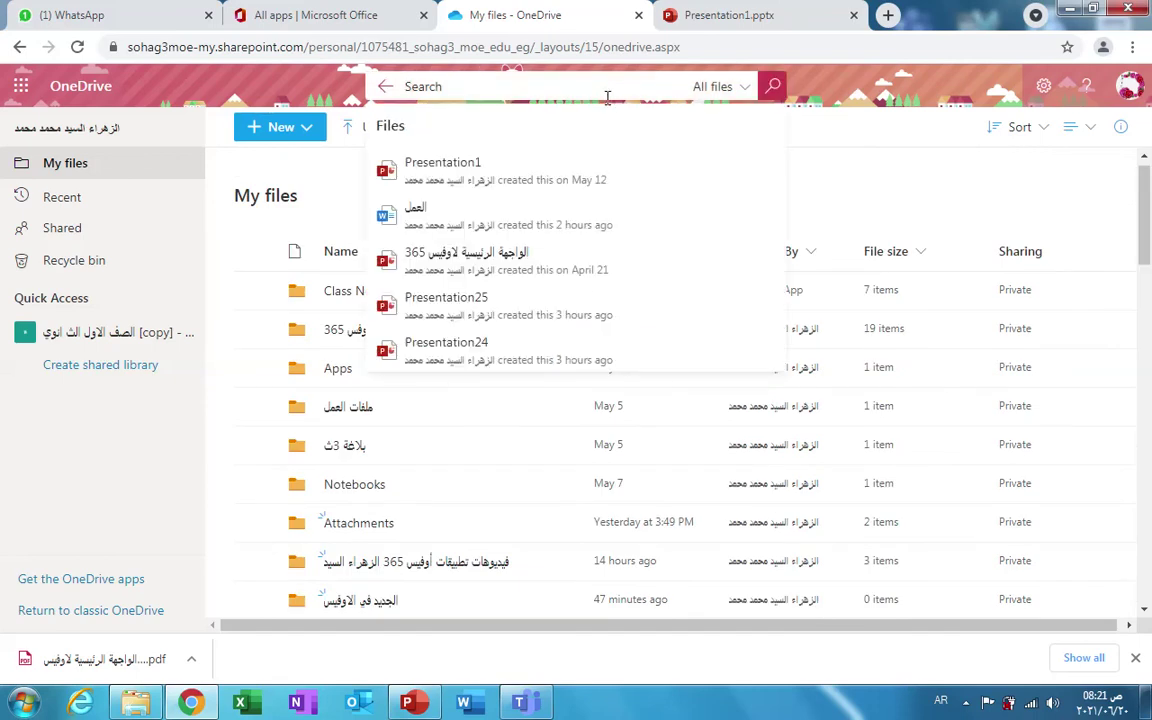
pyautogui.write('السيرة ال')
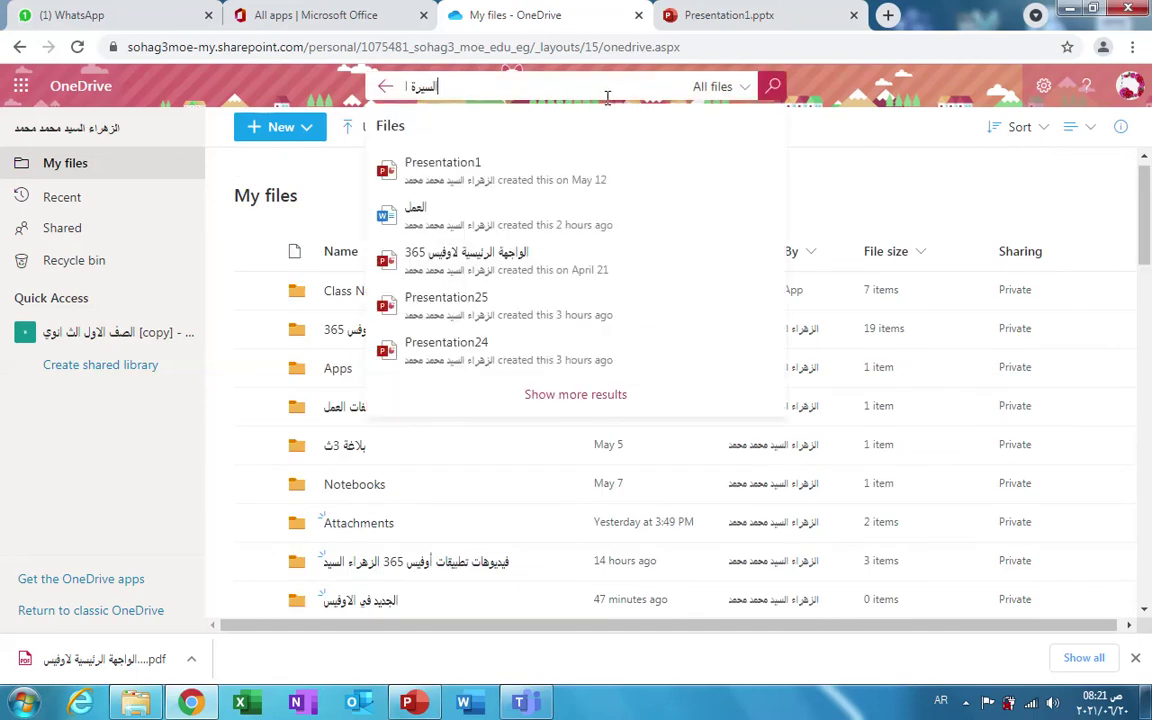
pyautogui.write('ذ')
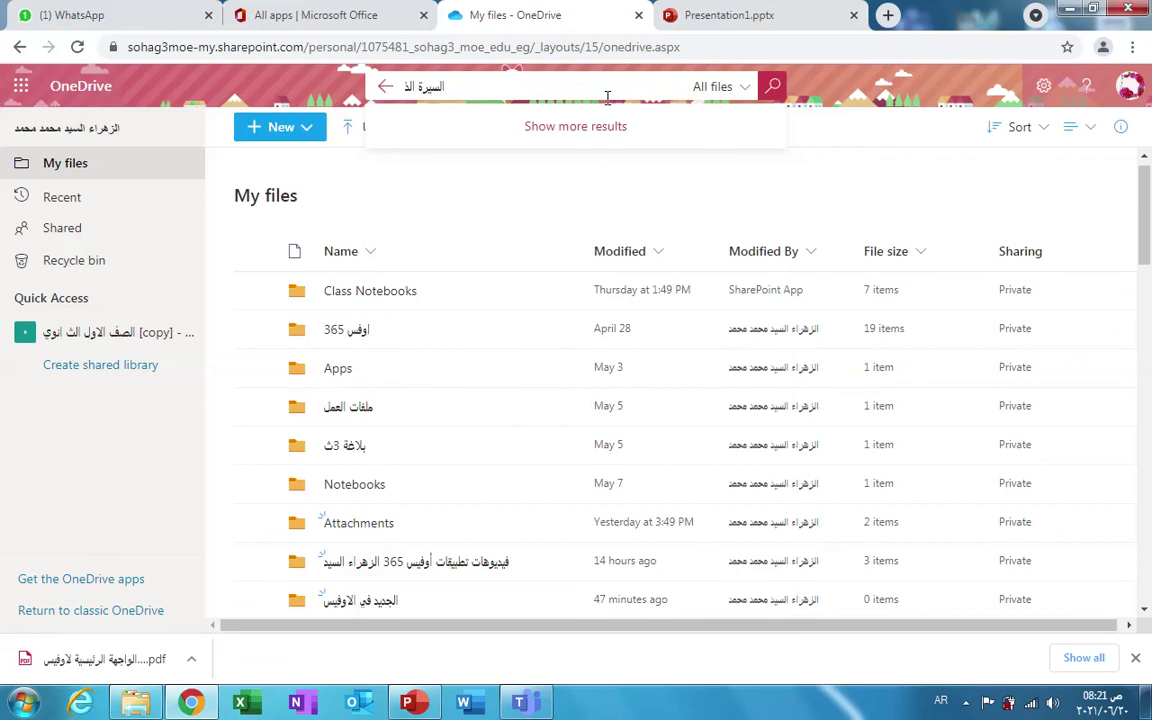
pyautogui.write('اتية')
pyautogui.press('Return')
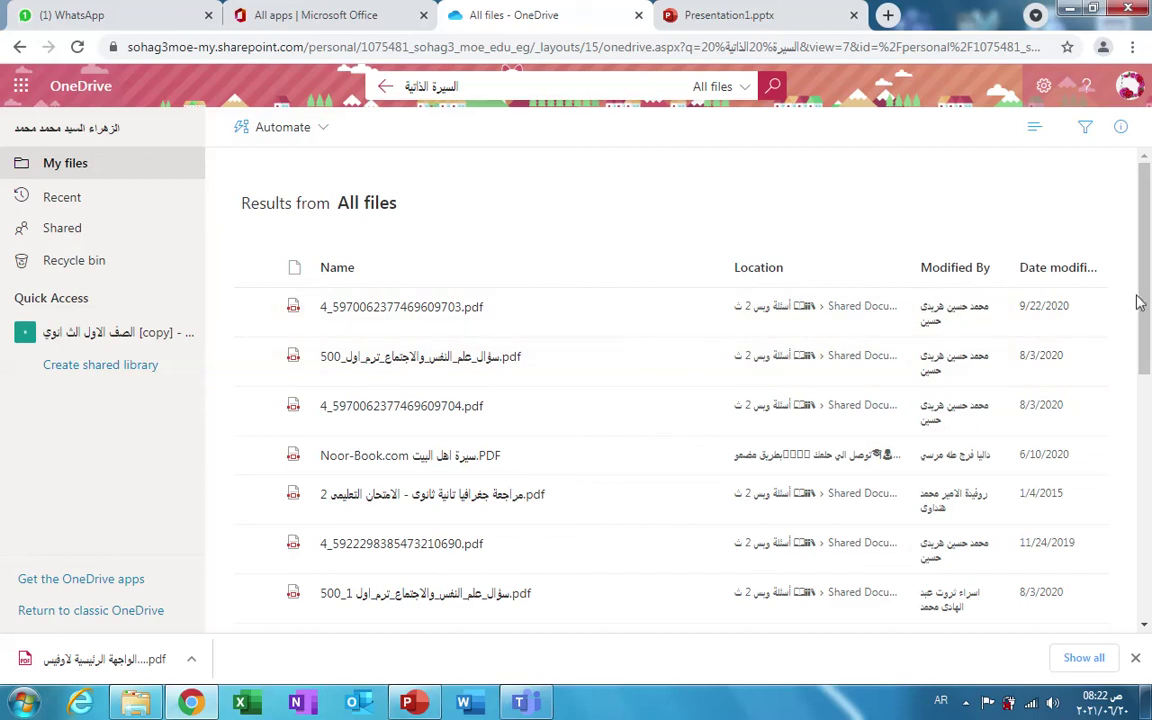
pyautogui.moveTo(1146, 302)
pyautogui.mouseDown()
pyautogui.moveTo(1150, 585)
pyautogui.moveTo(1133, 319)
pyautogui.mouseUp()
# Step: Return to My files and look through the whole file list
pyautogui.click(86, 160)
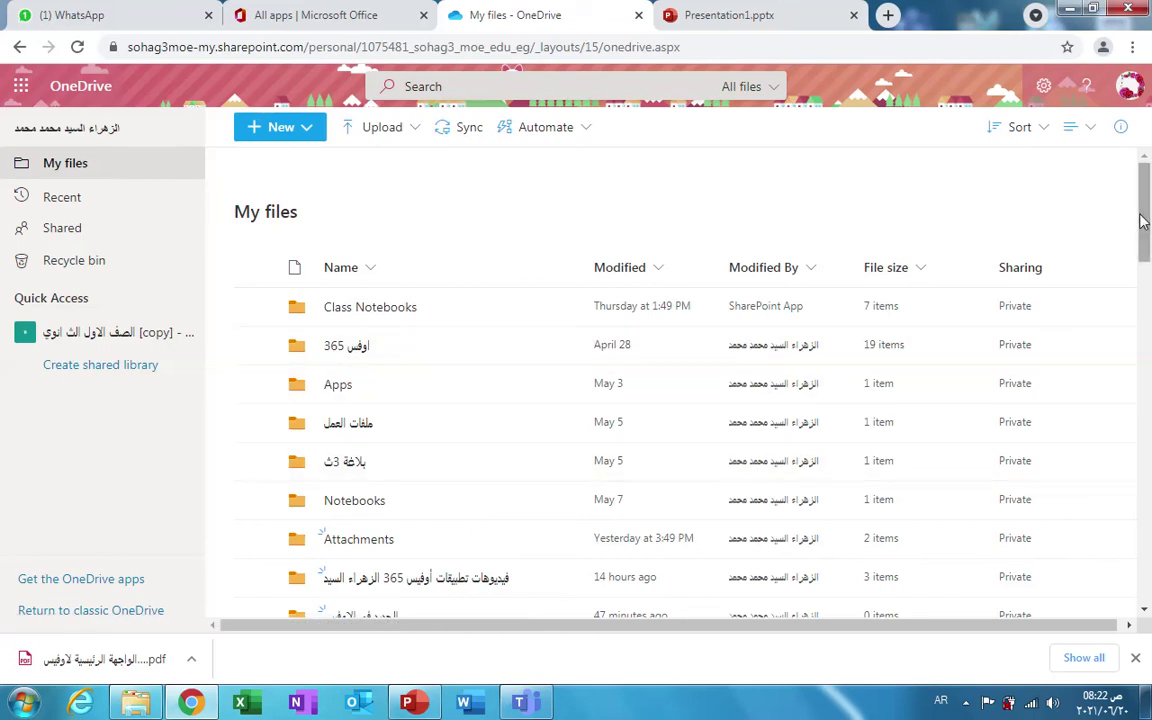
pyautogui.moveTo(1143, 220); pyautogui.dragTo(1150, 563)
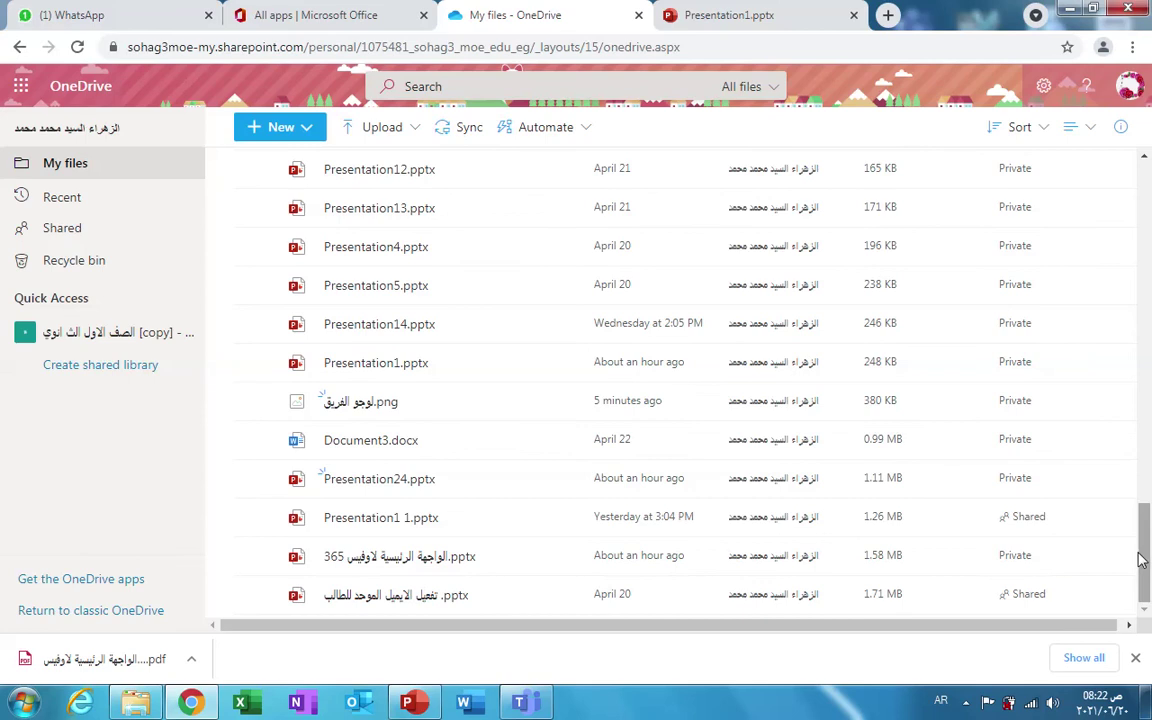
pyautogui.moveTo(1150, 566); pyautogui.dragTo(1098, 193)
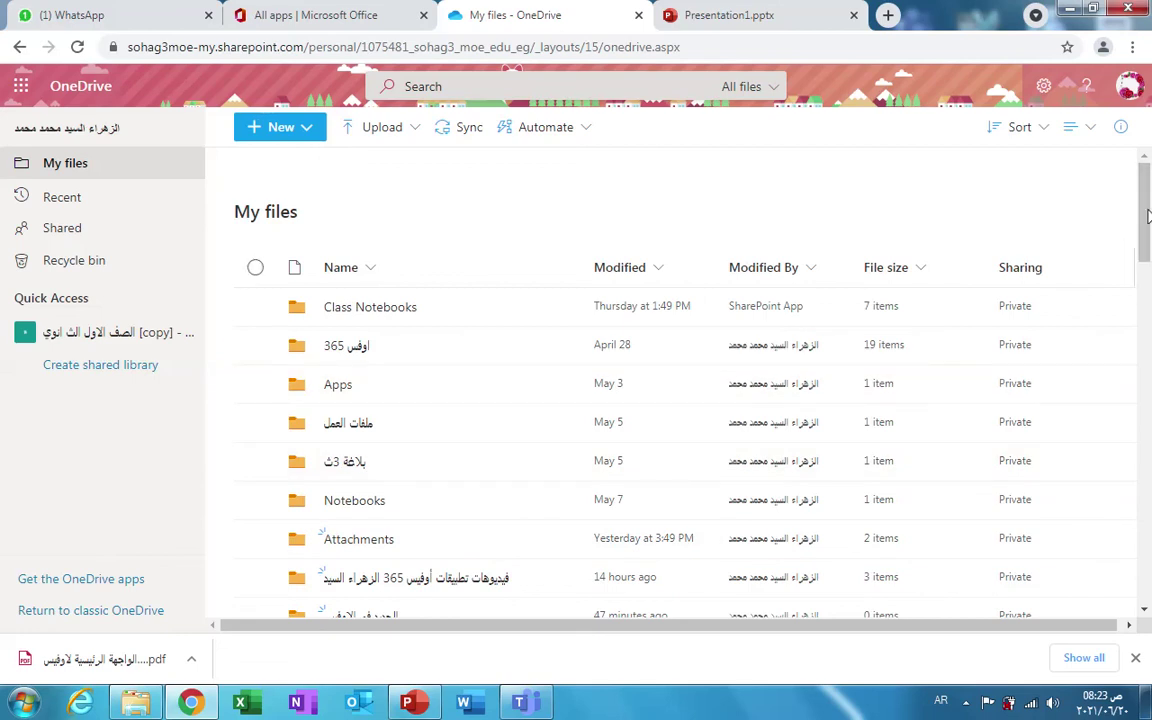
pyautogui.moveTo(1146, 205); pyautogui.dragTo(1148, 487)
pyautogui.scroll(15, 1108, 200)
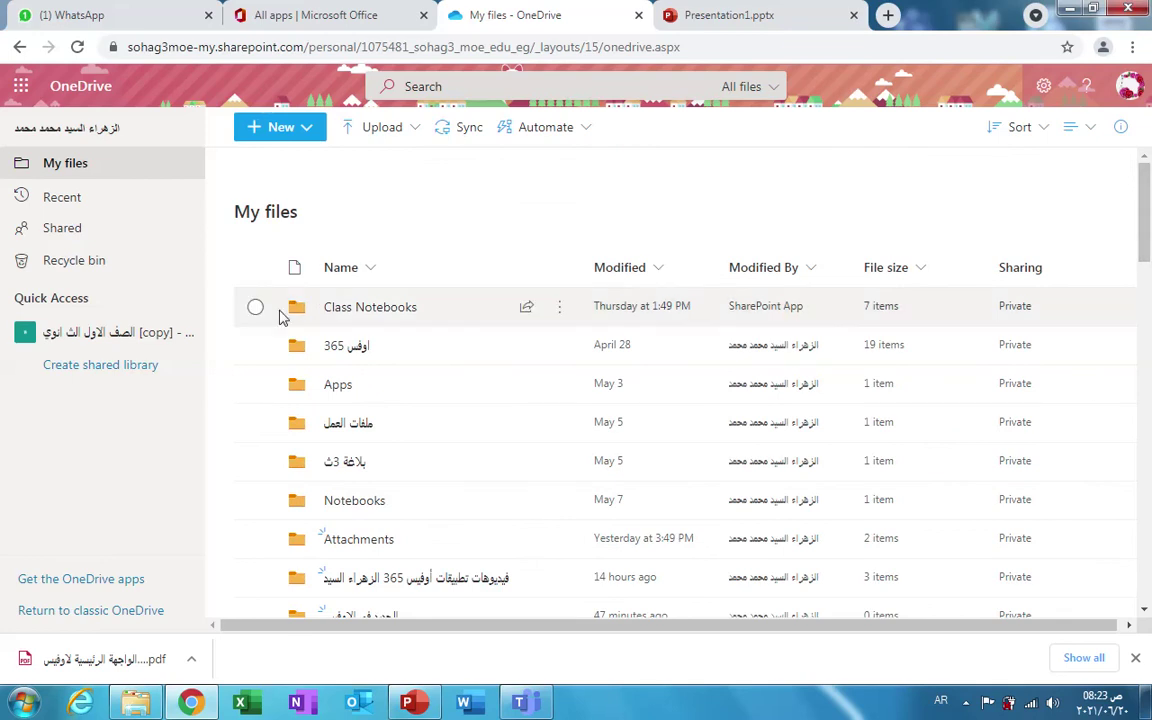
# Step: Show the Automate options for the Class Notebooks folder and clear the selection
pyautogui.click(278, 317)
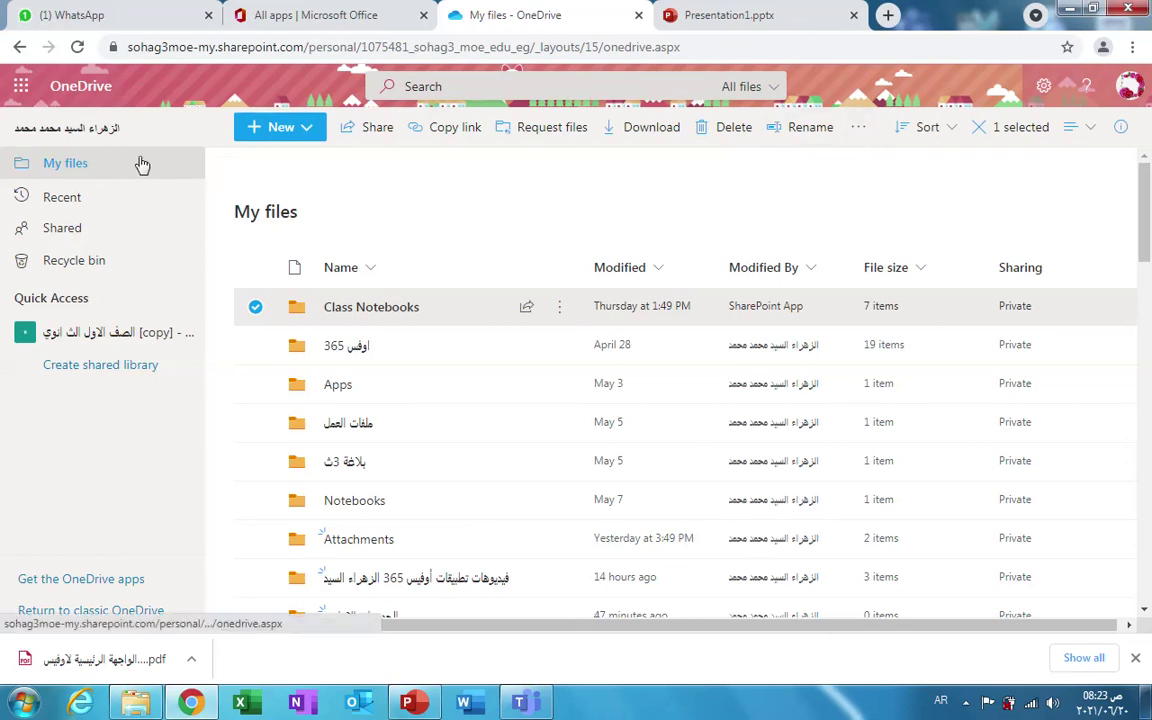
pyautogui.click(858, 134)
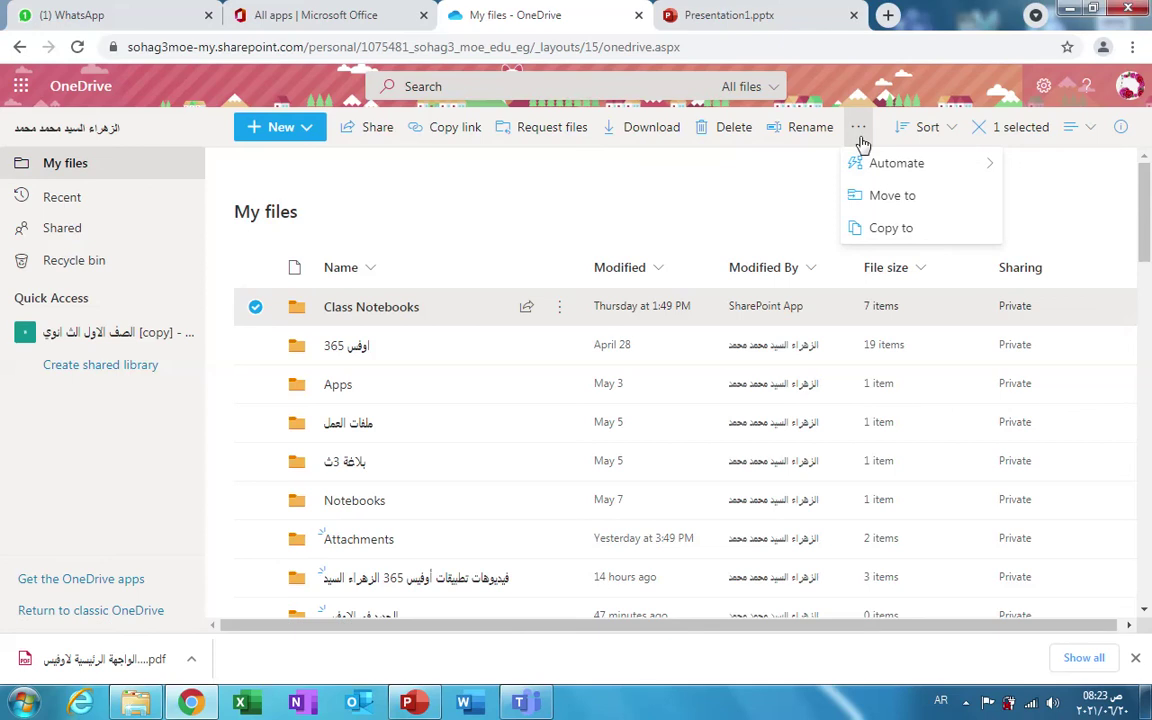
pyautogui.moveTo(880, 173)
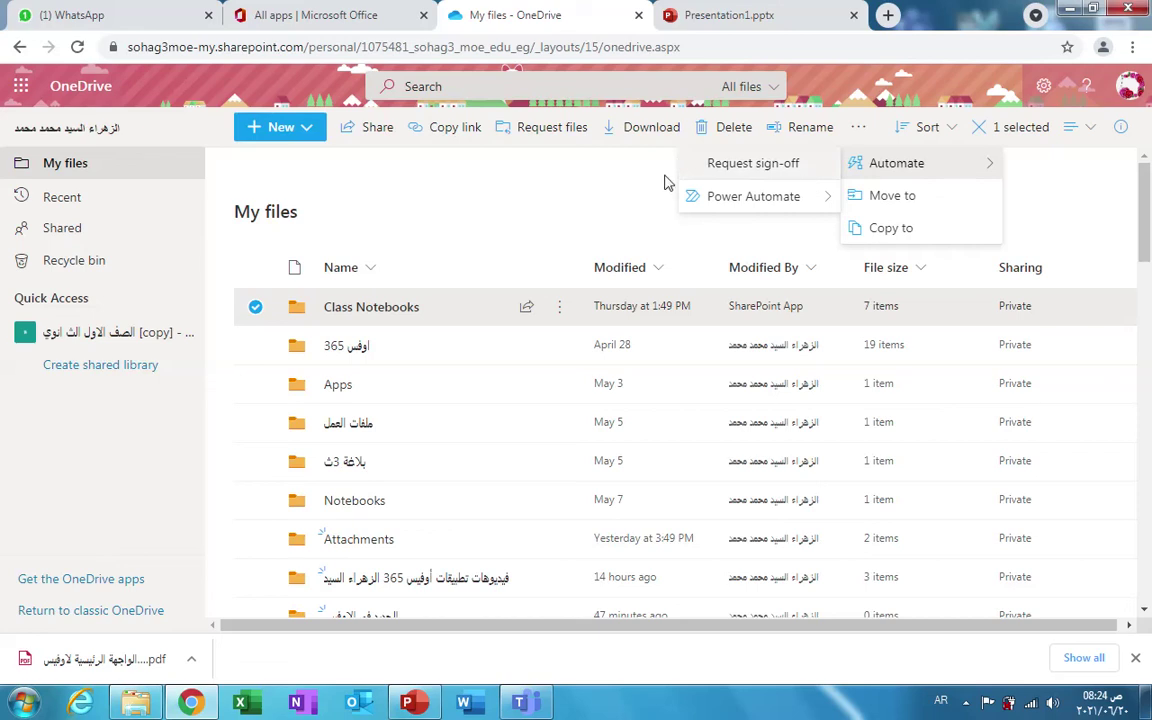
pyautogui.click(595, 216)
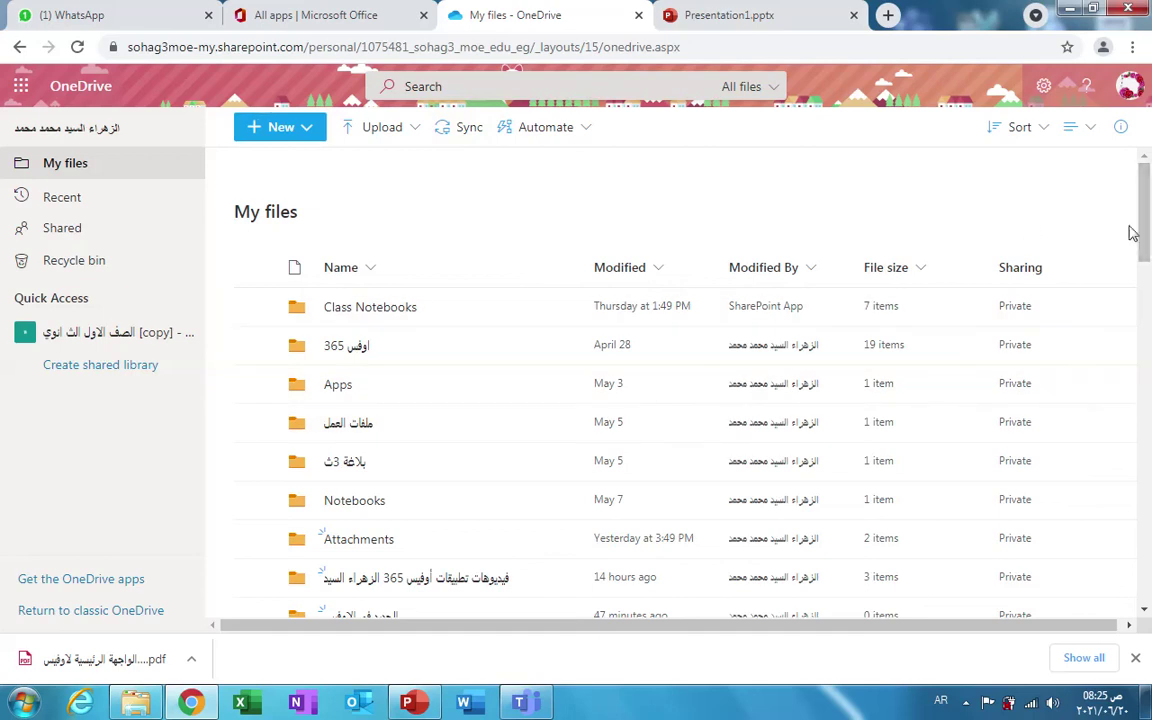
# Step: Open Presentation22.pptx from My files, close it again and show its file information card
pyautogui.moveTo(1147, 222); pyautogui.dragTo(1148, 395)
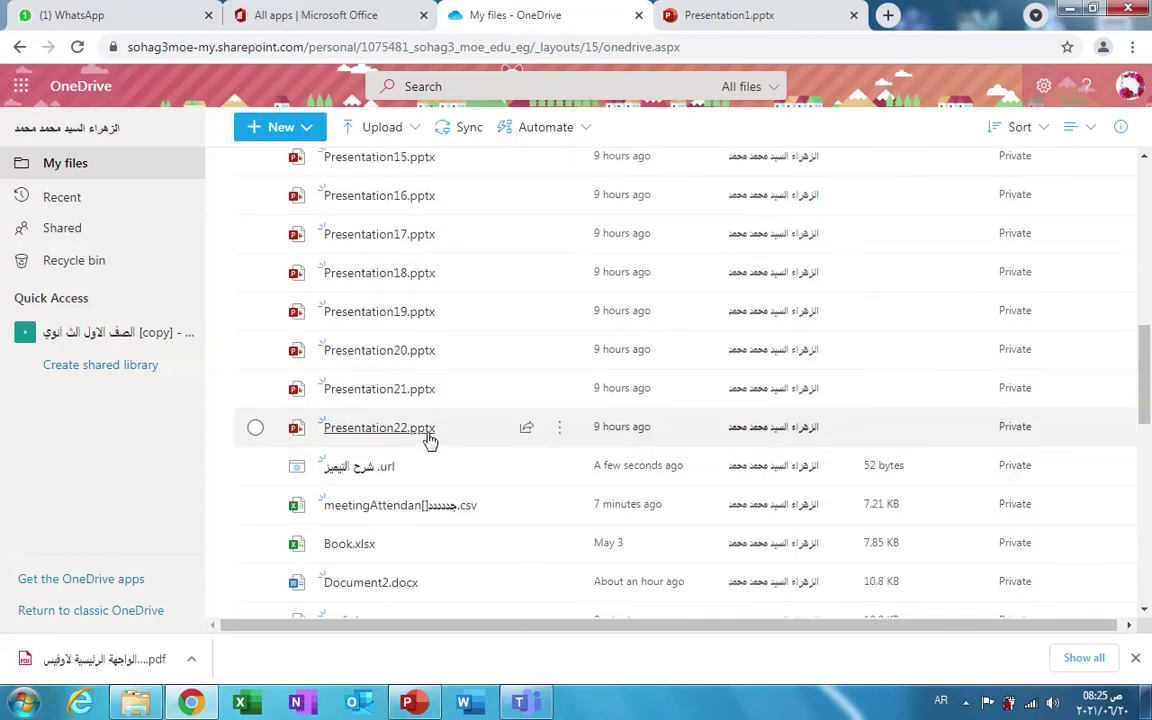
pyautogui.click(426, 432)
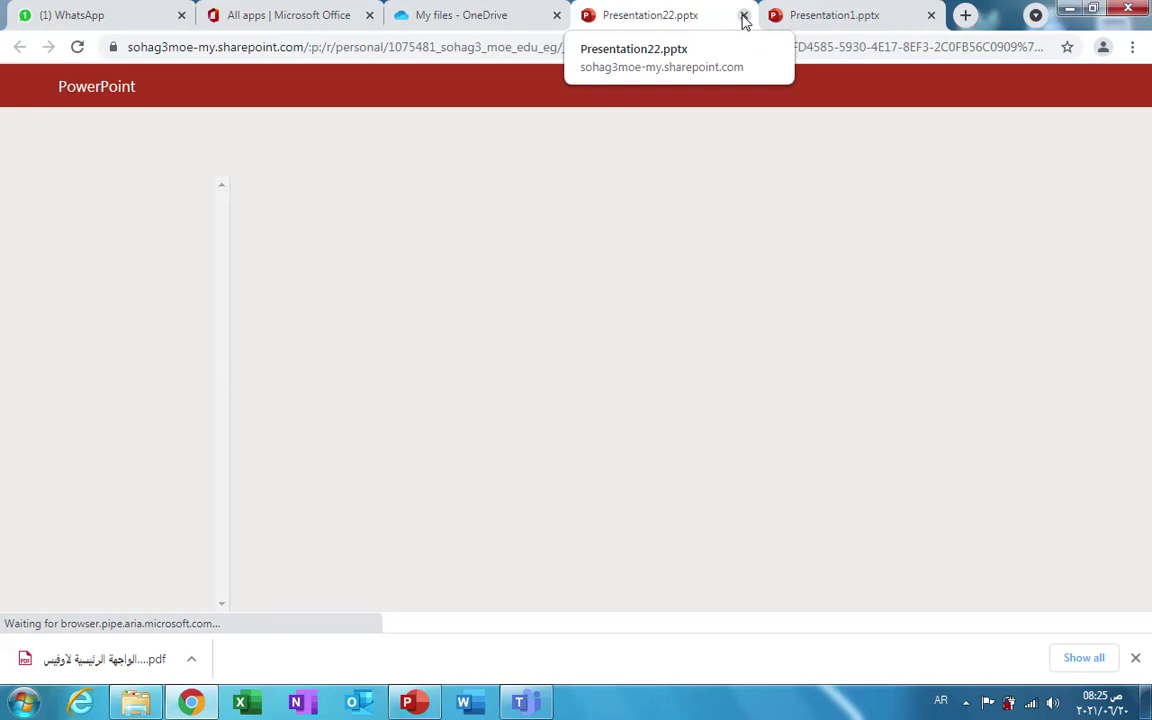
pyautogui.click(744, 16)
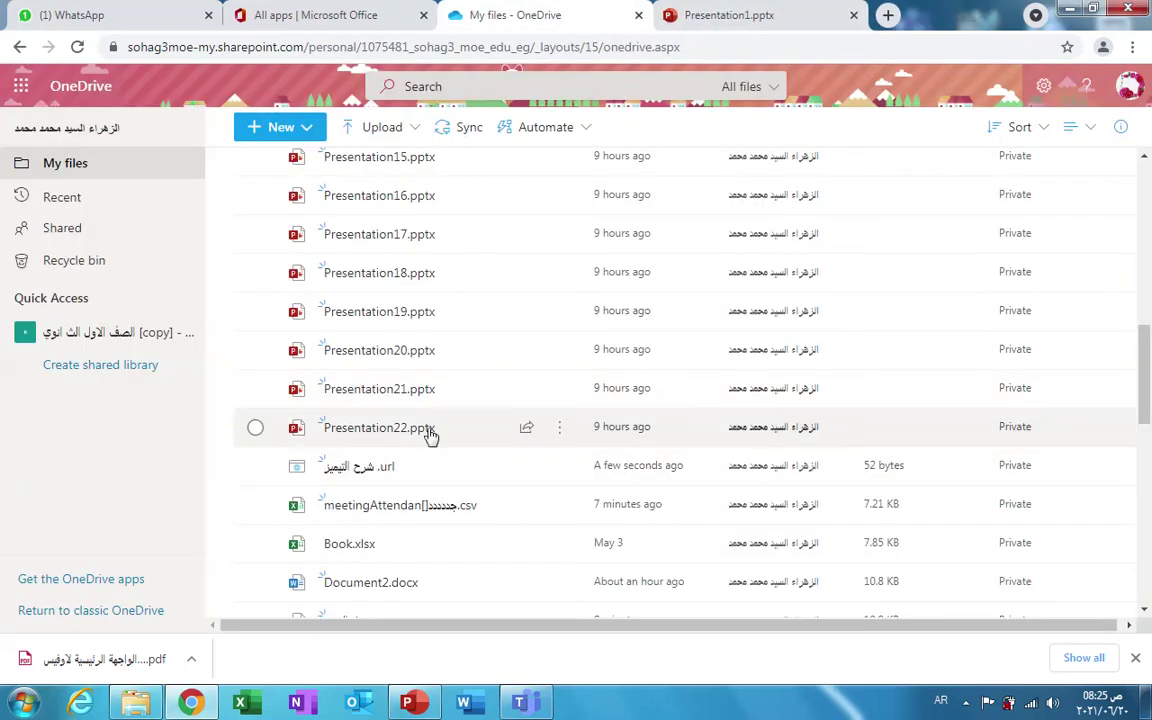
pyautogui.moveTo(430, 437)
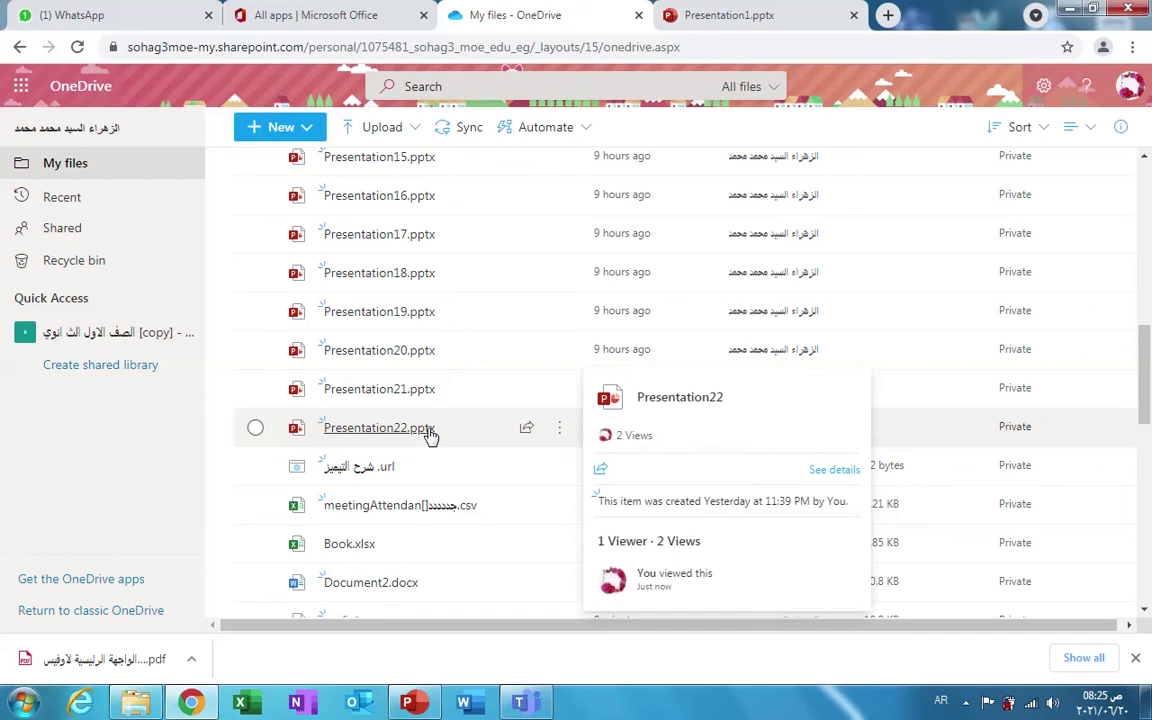
# Step: Select Presentation22.pptx, show its Automate options and view its version history
pyautogui.click(255, 429)
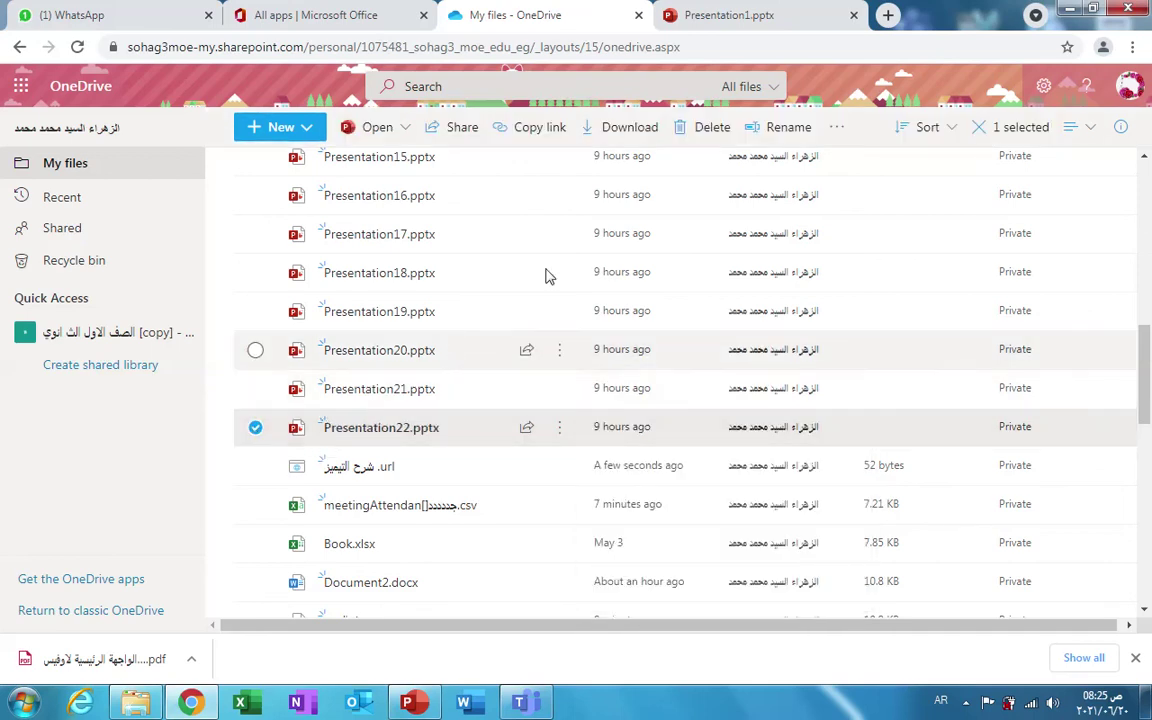
pyautogui.moveTo(527, 8)
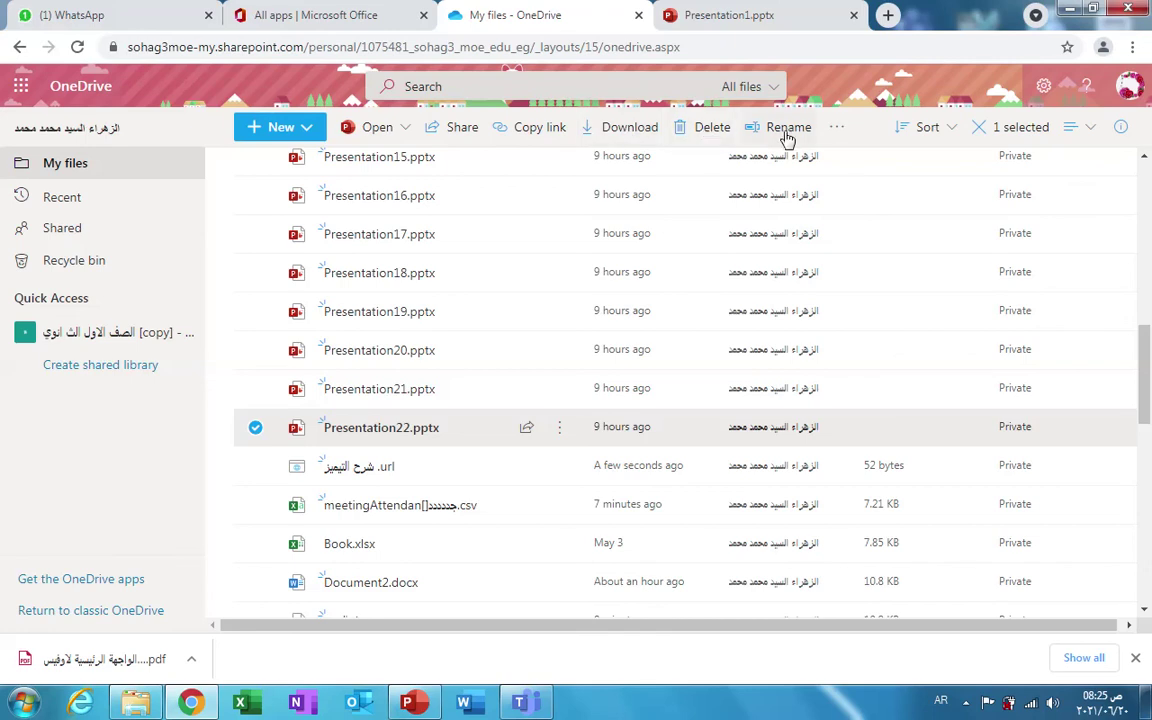
pyautogui.click(840, 136)
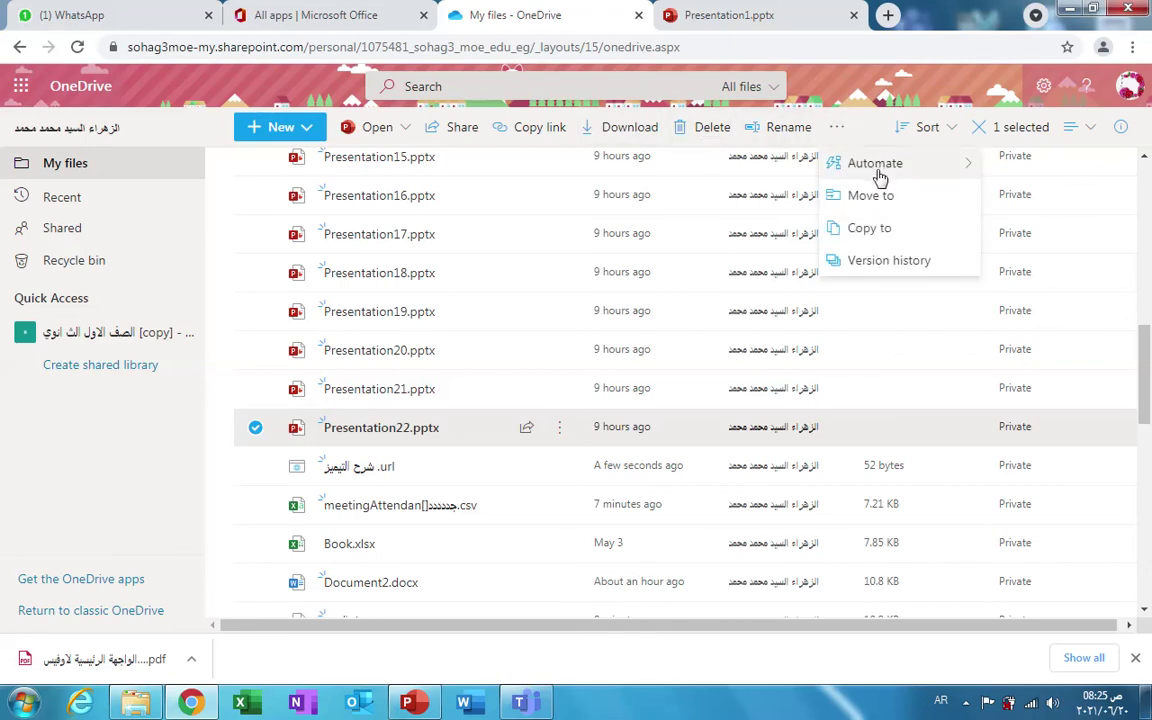
pyautogui.moveTo(876, 170)
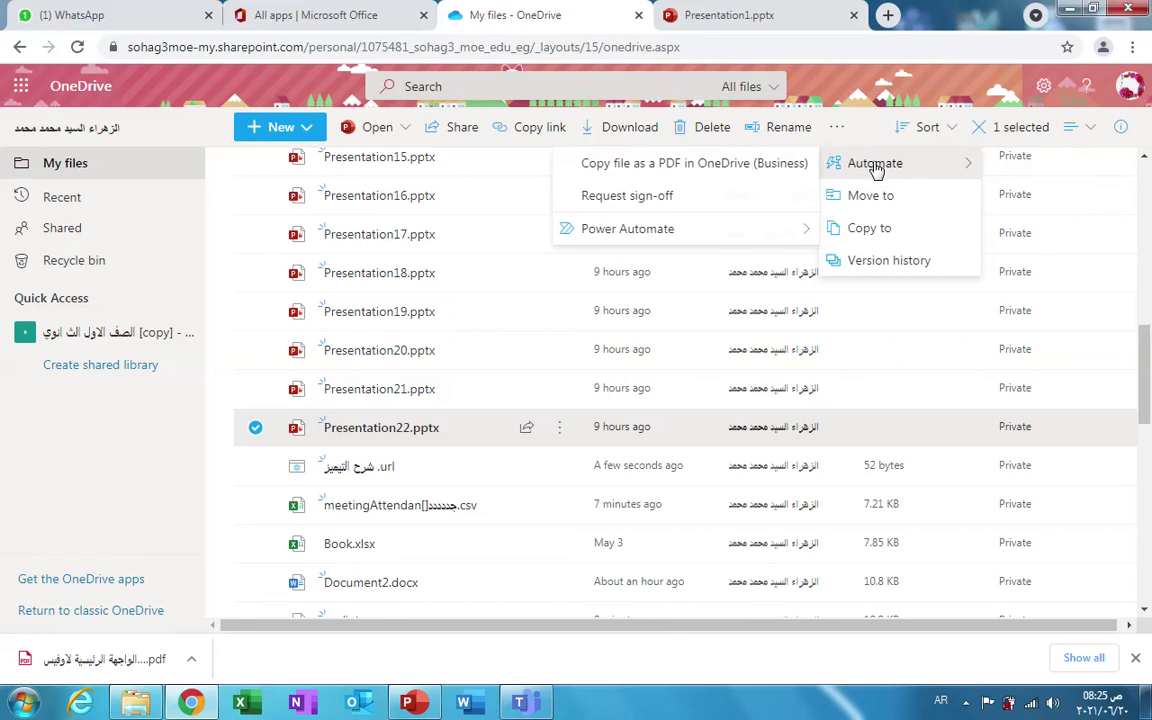
pyautogui.click(889, 262)
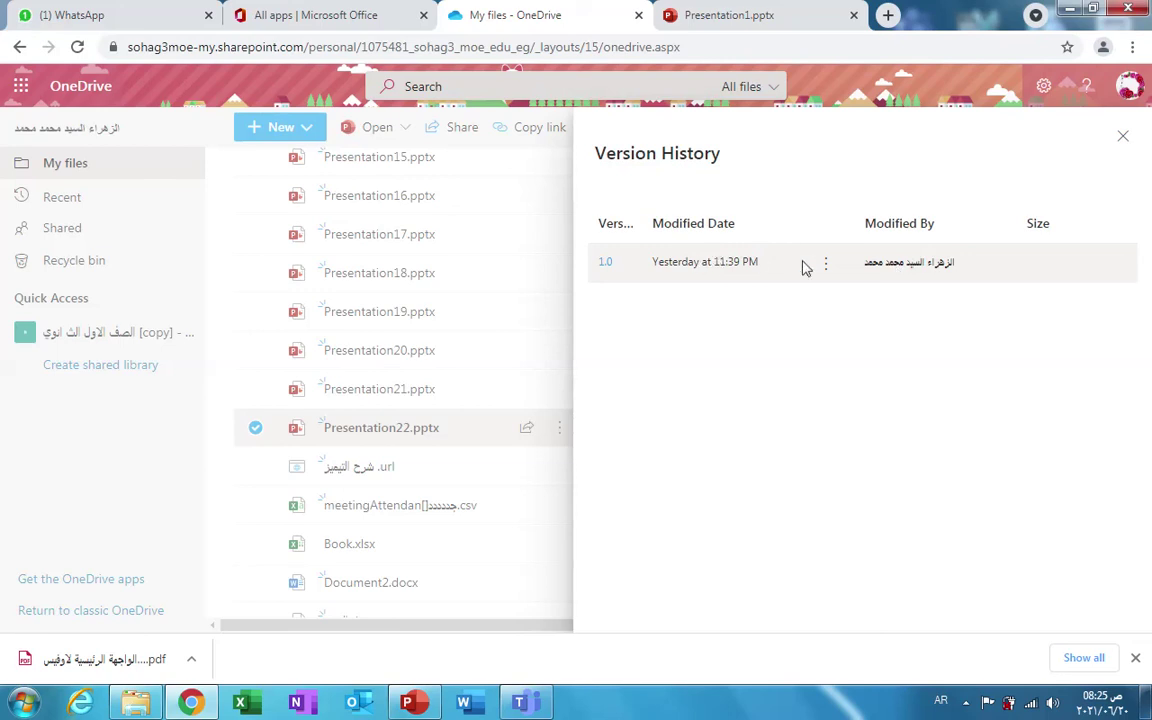
pyautogui.click(1123, 139)
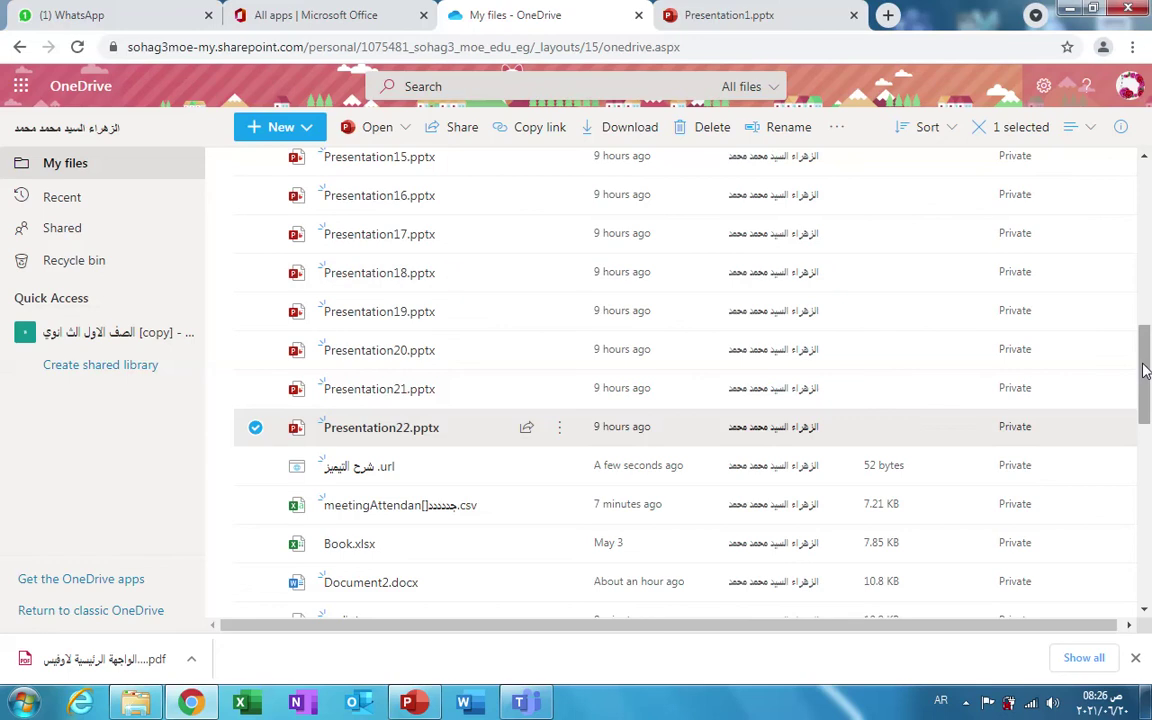
# Step: Add the Class Notebooks folder to the selection and deselect it again
pyautogui.scroll(1, 1145, 365)
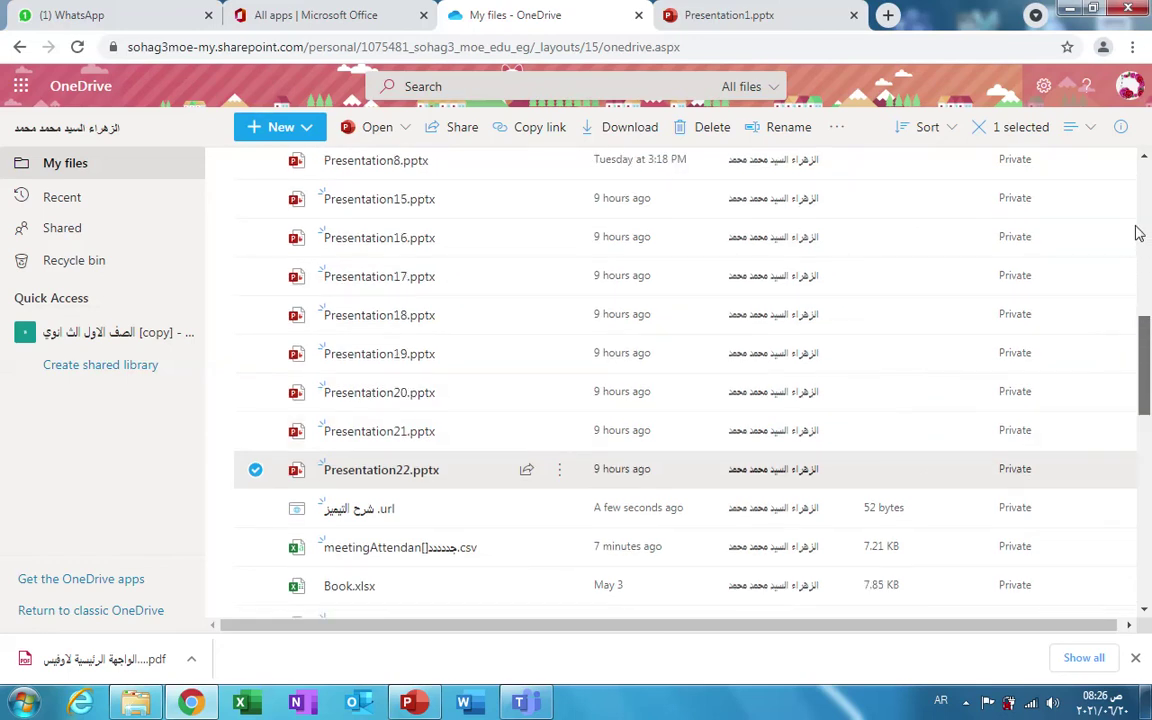
pyautogui.click(1141, 240)
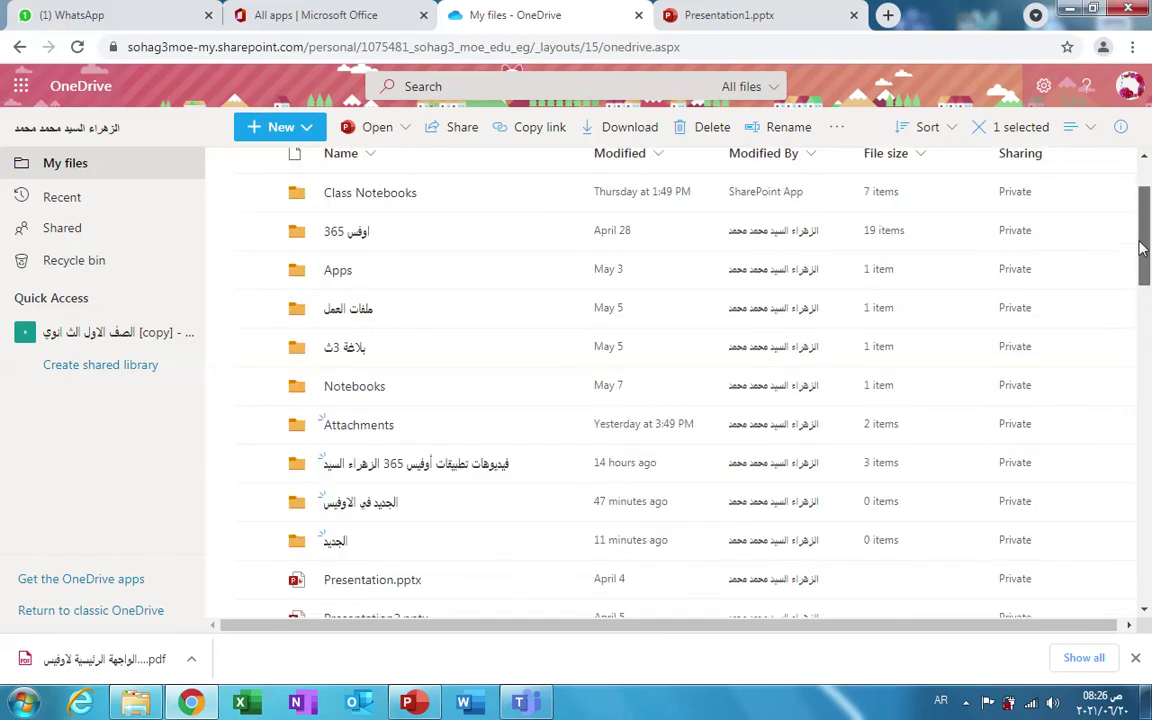
pyautogui.scroll(2, 1141, 248)
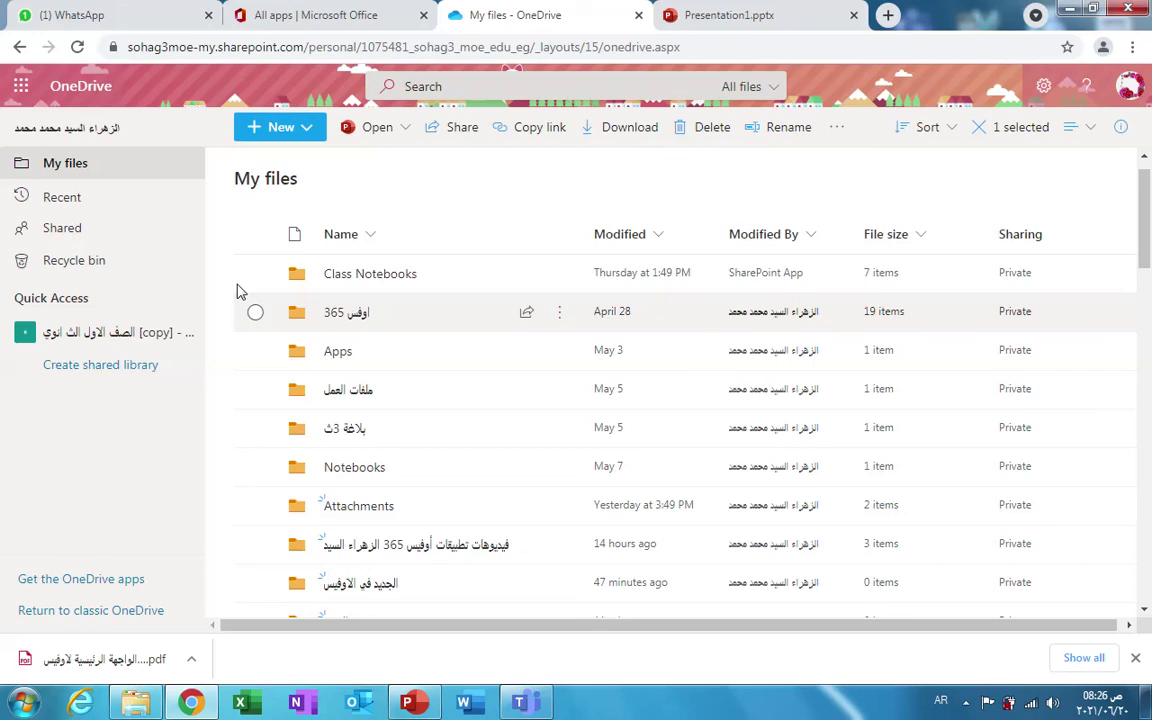
pyautogui.click(255, 273)
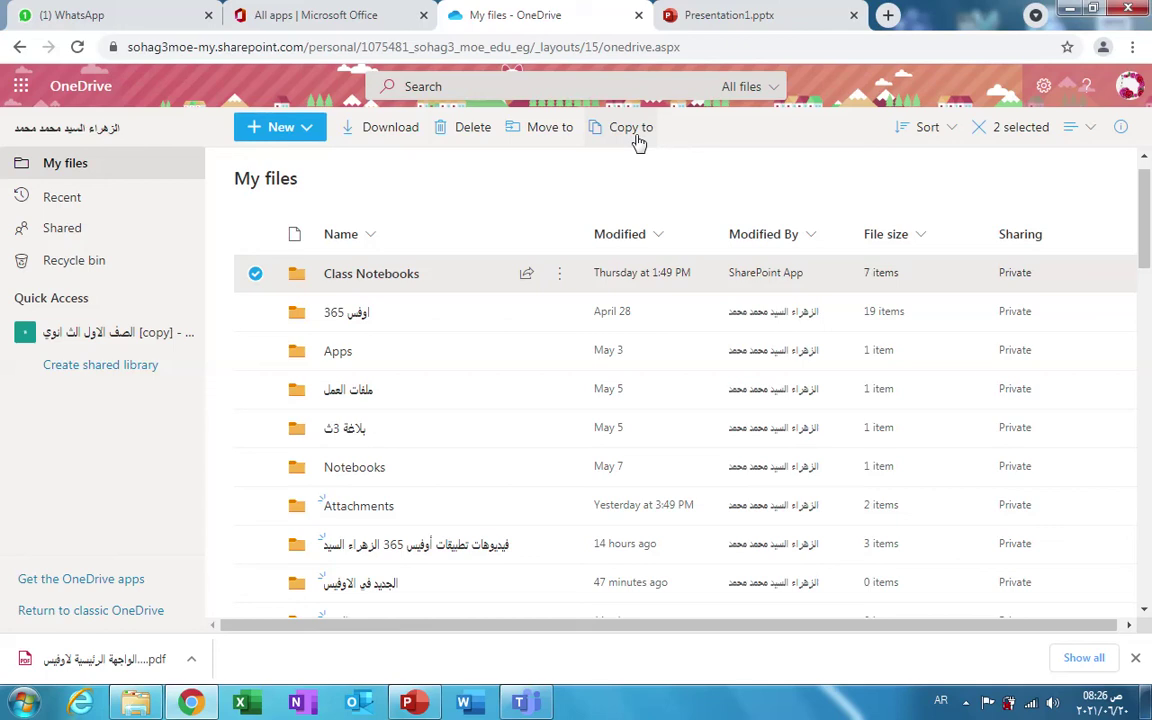
pyautogui.click(255, 272)
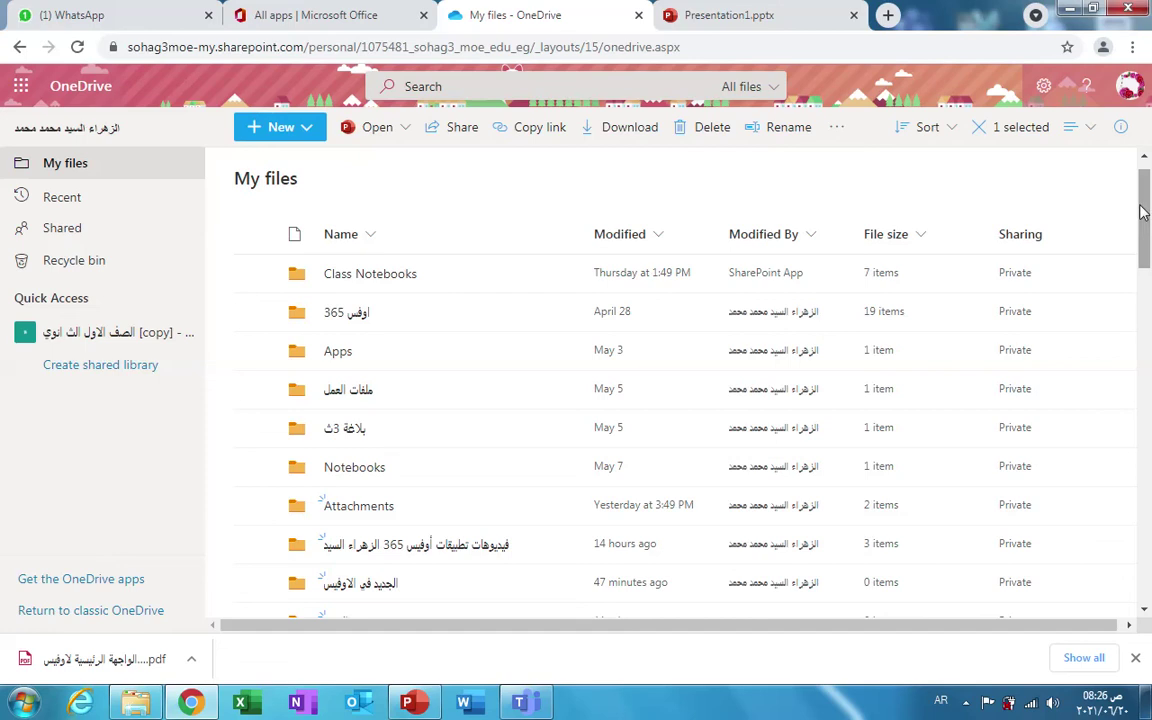
pyautogui.moveTo(1143, 211)
pyautogui.mouseDown()
pyautogui.moveTo(1146, 278)
pyautogui.moveTo(1136, 190)
pyautogui.mouseUp()
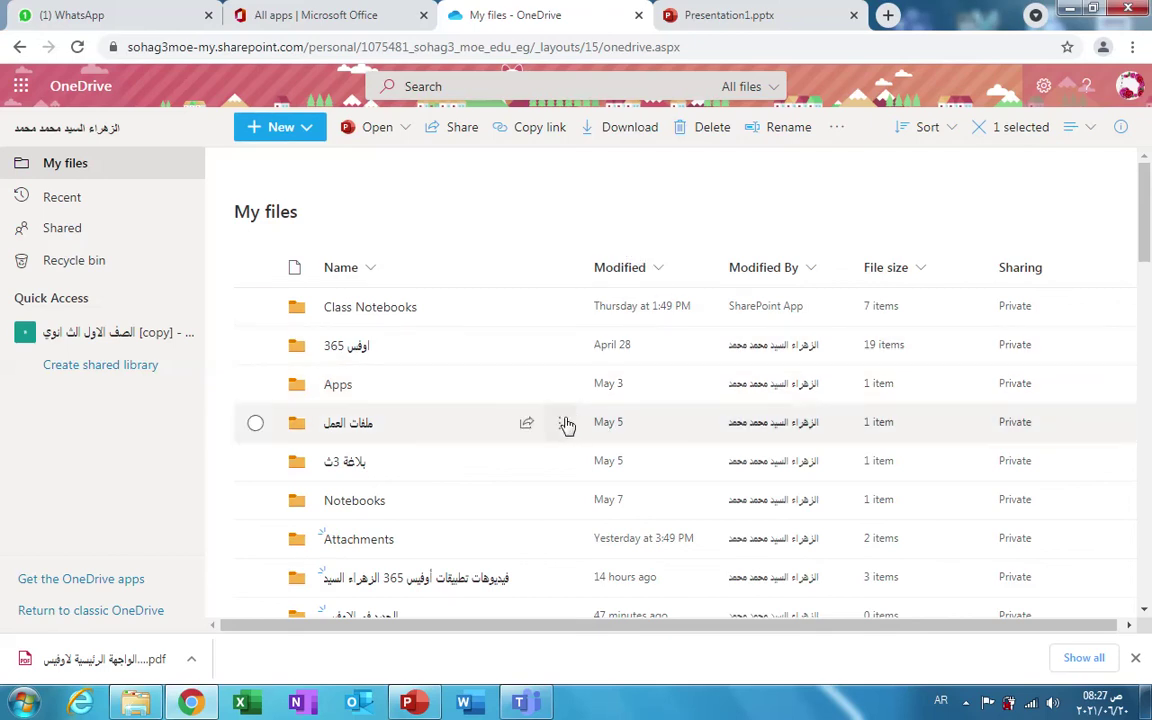
# Step: Open the sharing dialog of the ملفات العمل folder and show its link settings
pyautogui.click(561, 424)
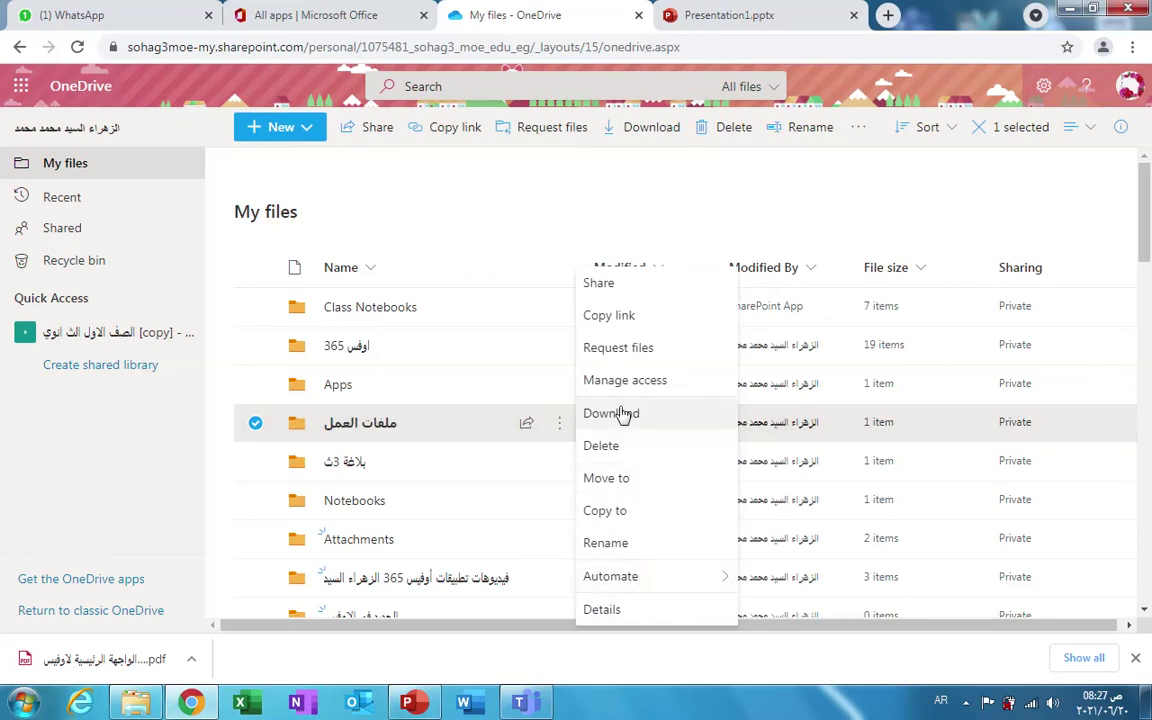
pyautogui.click(600, 284)
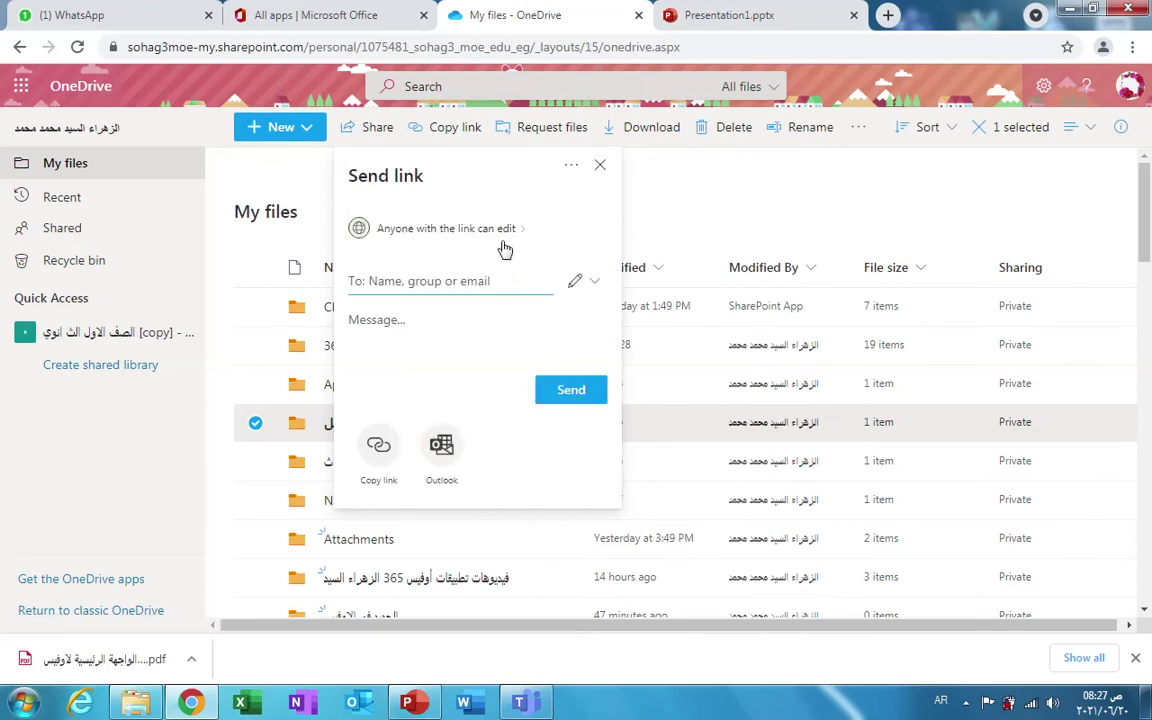
pyautogui.click(572, 169)
pyautogui.click(510, 230)
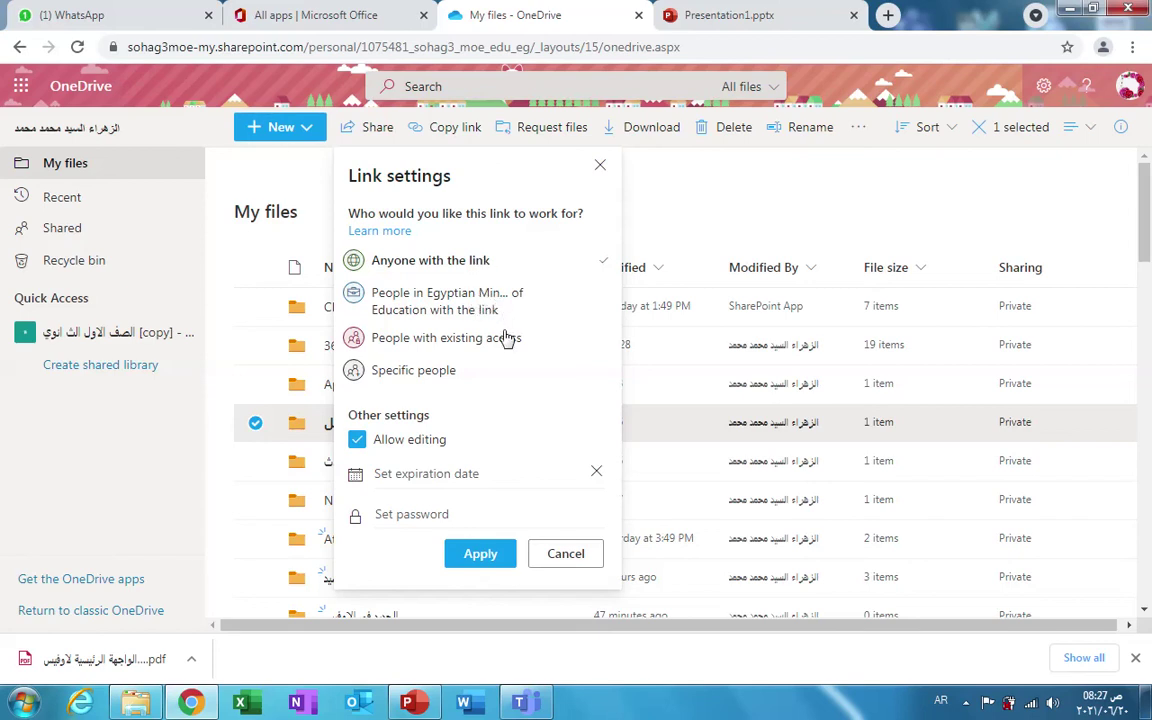
# Step: Try the Specific people and Anyone with the link options, turn off Allow editing, and cancel the link settings
pyautogui.click(458, 376)
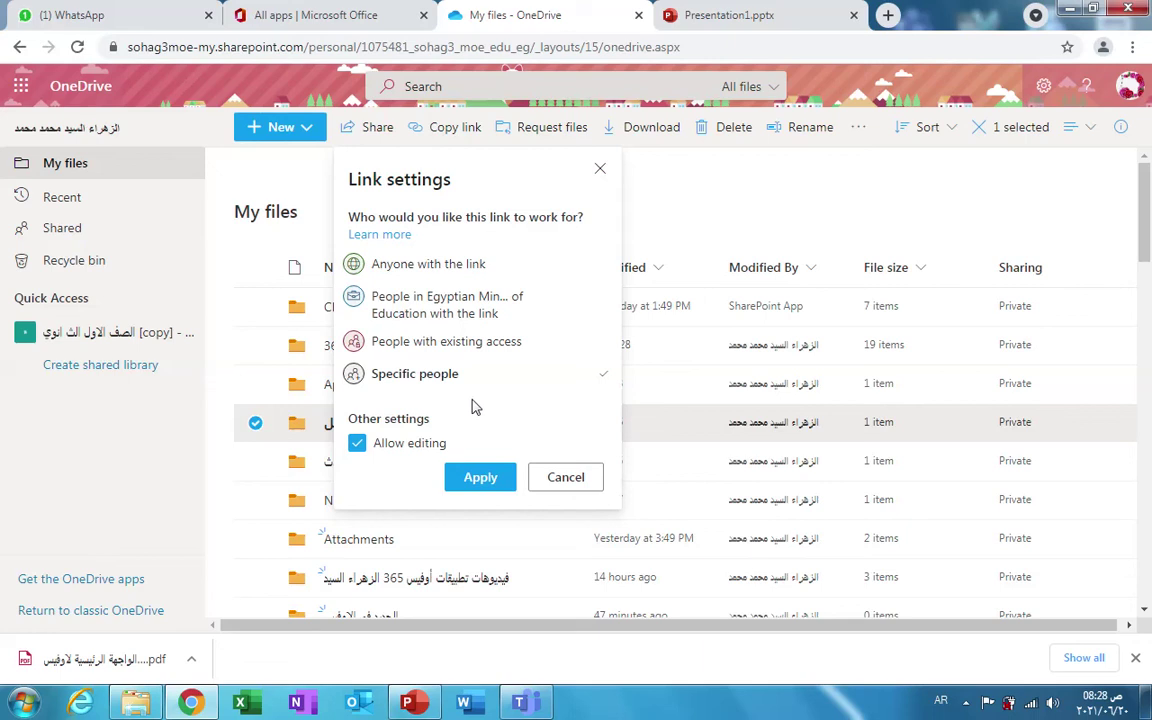
pyautogui.click(474, 268)
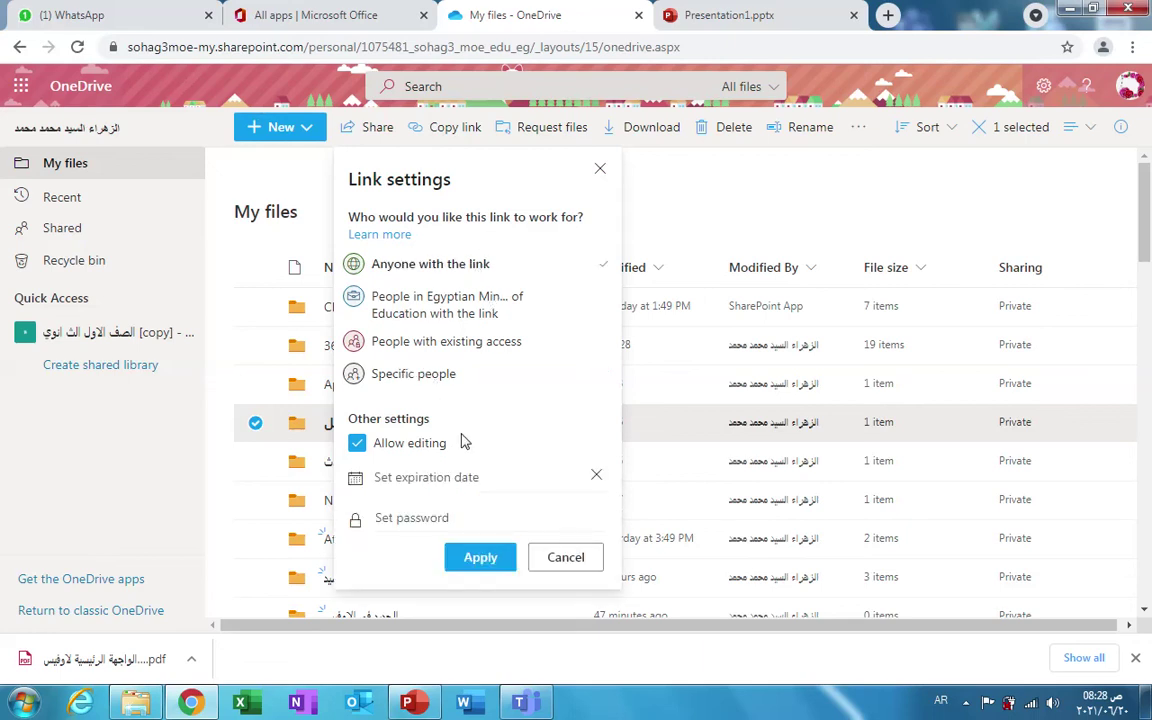
pyautogui.click(359, 446)
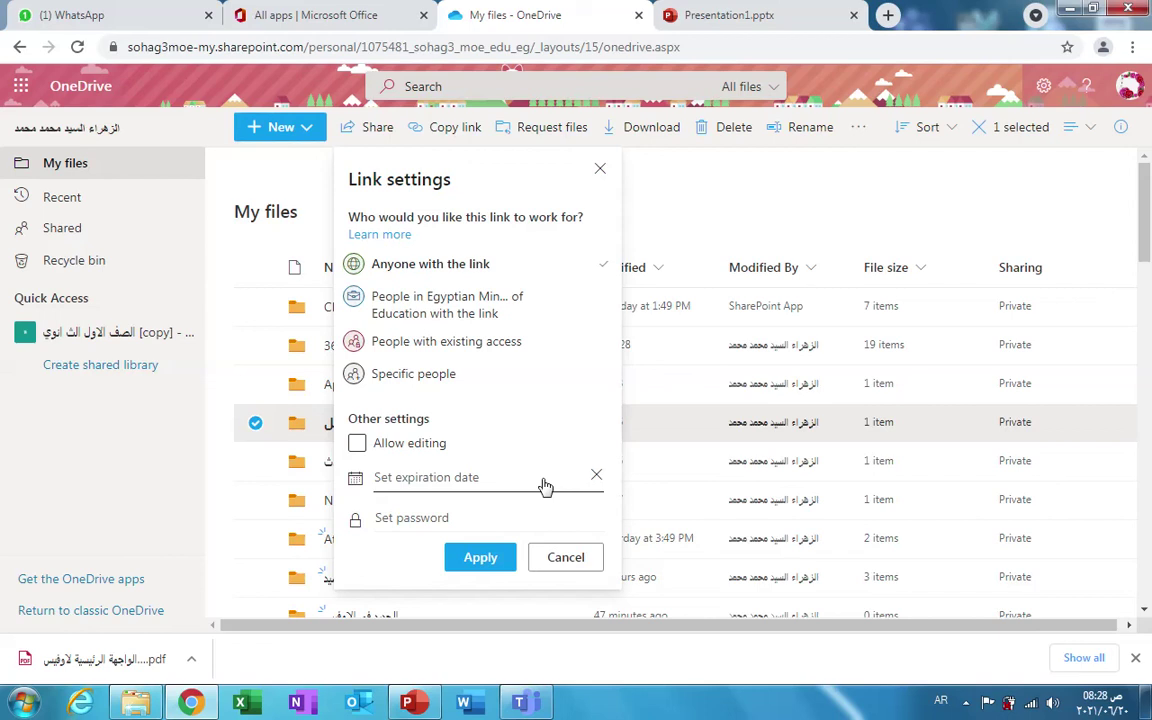
pyautogui.click(453, 517)
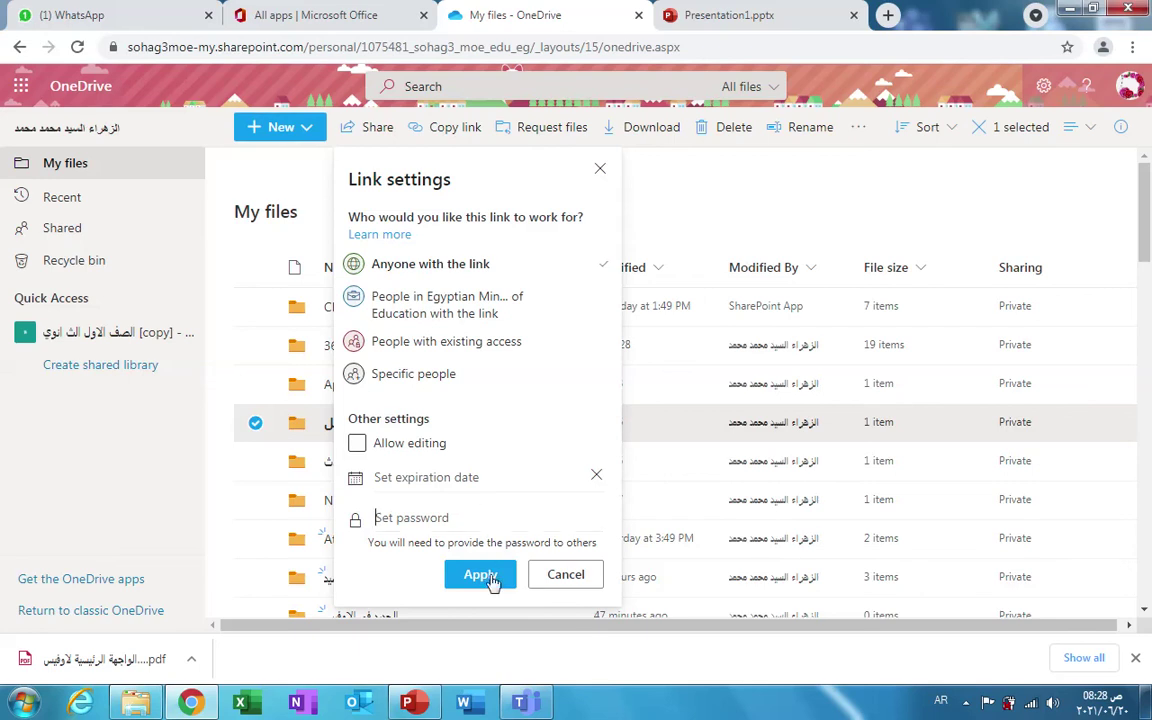
pyautogui.click(558, 578)
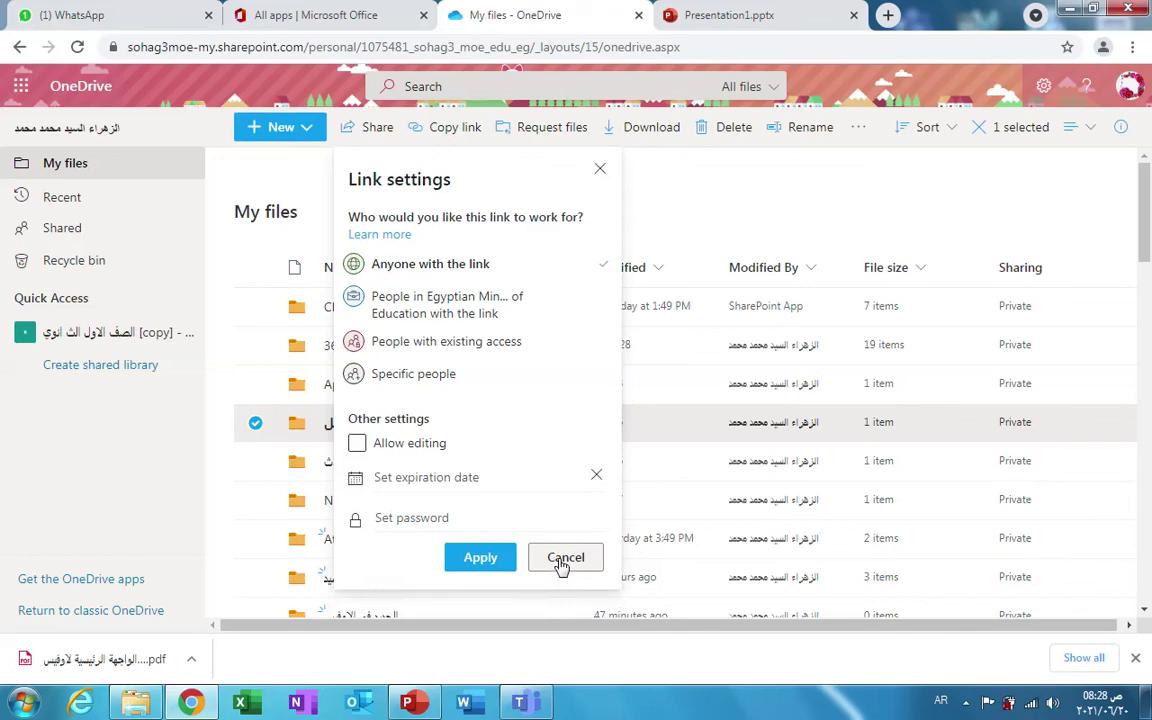
pyautogui.click(565, 558)
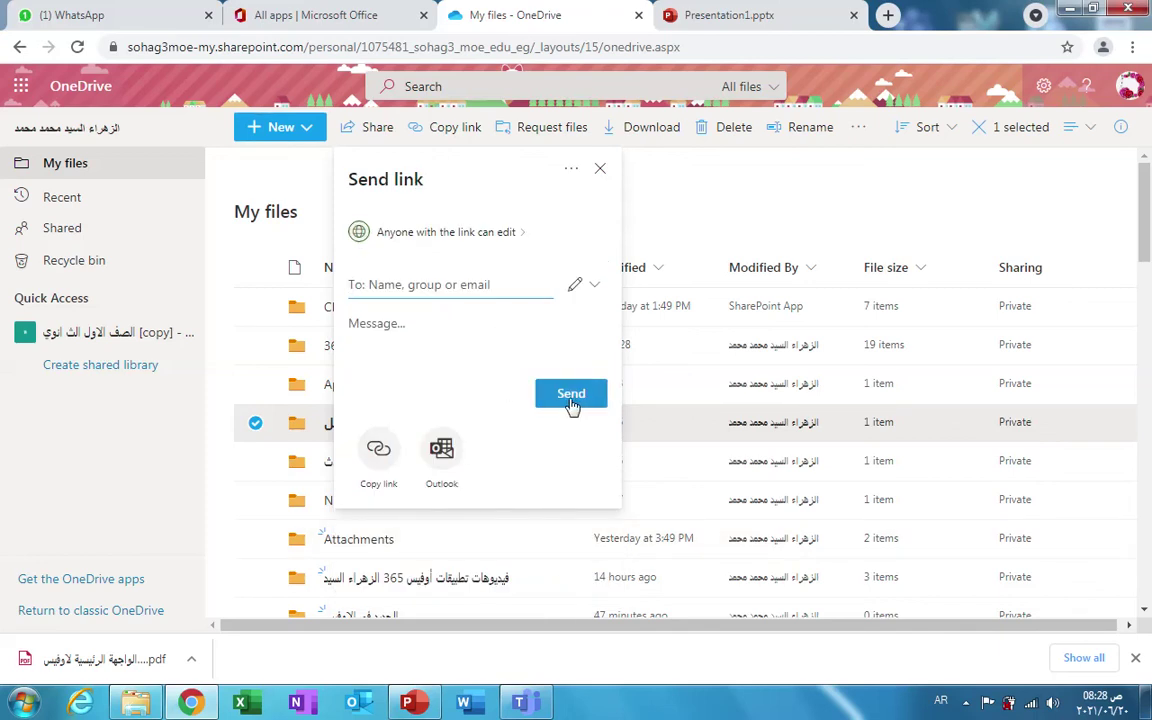
# Step: Show the link's edit and view permissions, look up a recipient by partial name, and close the sharing dialog without sending
pyautogui.click(589, 289)
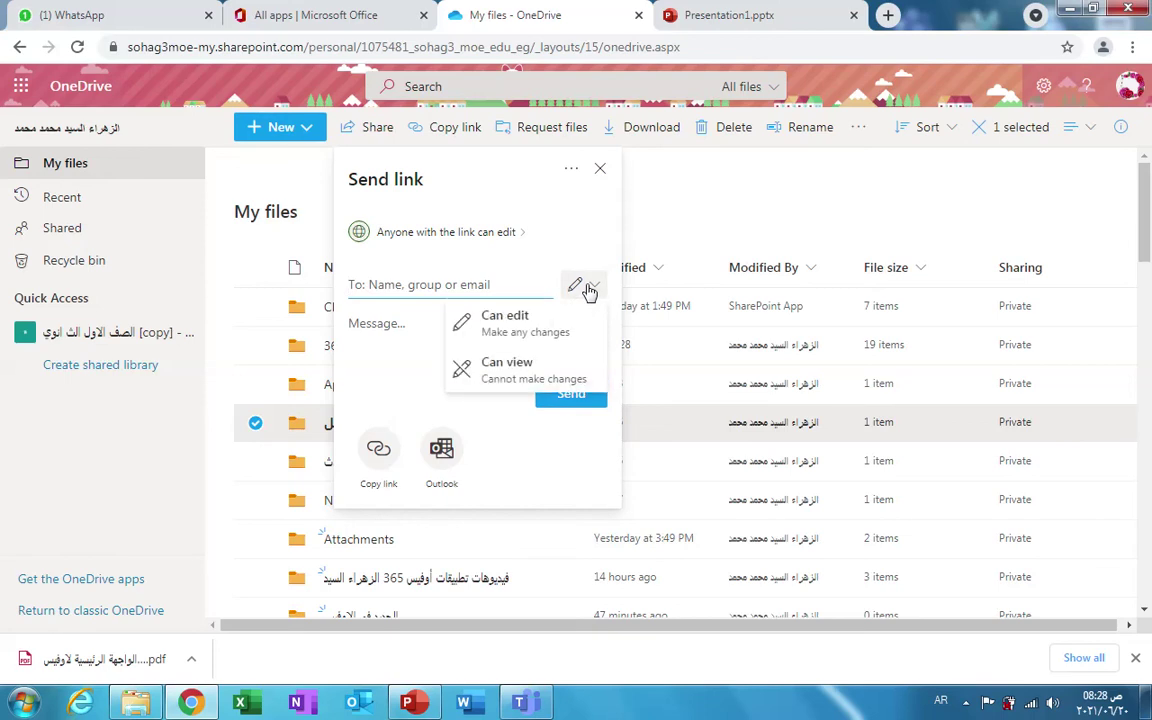
pyautogui.click(589, 289)
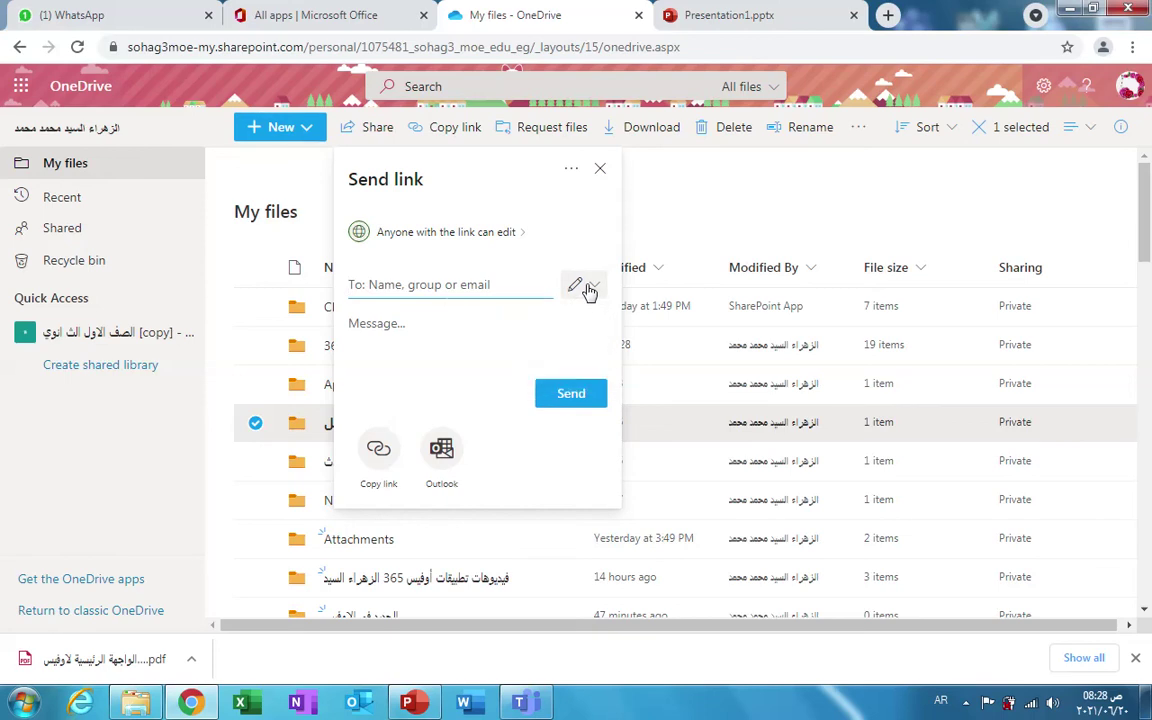
pyautogui.click(481, 282)
pyautogui.write('ا')
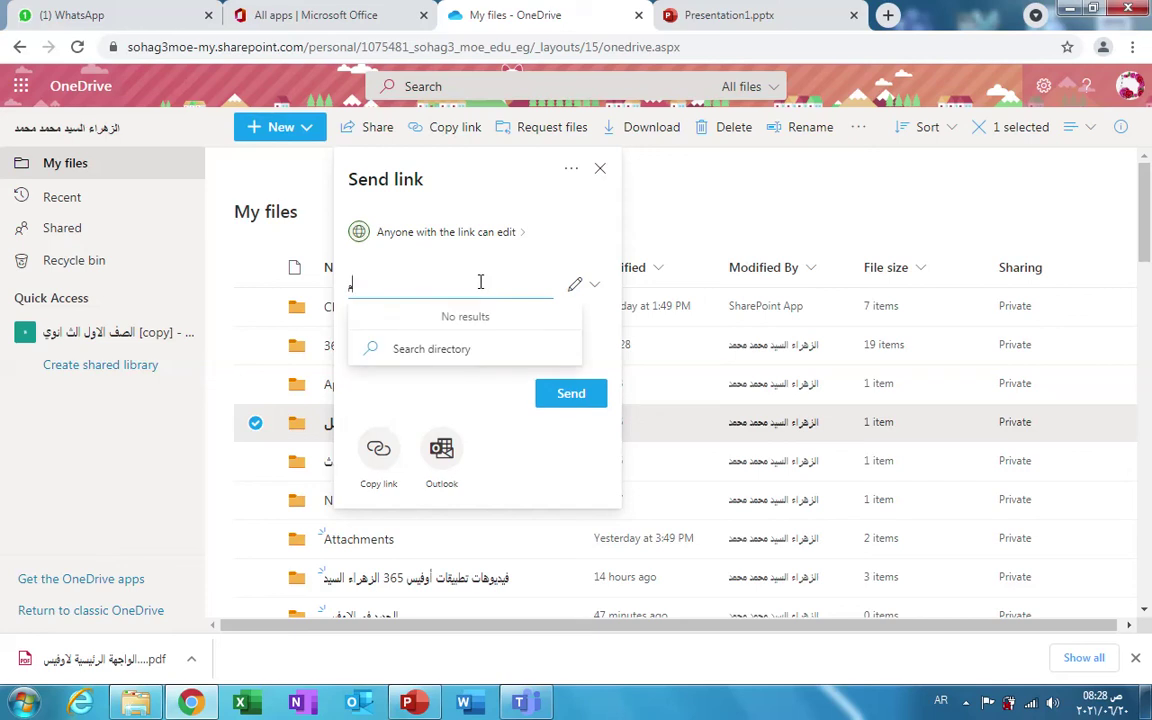
pyautogui.write('ه')
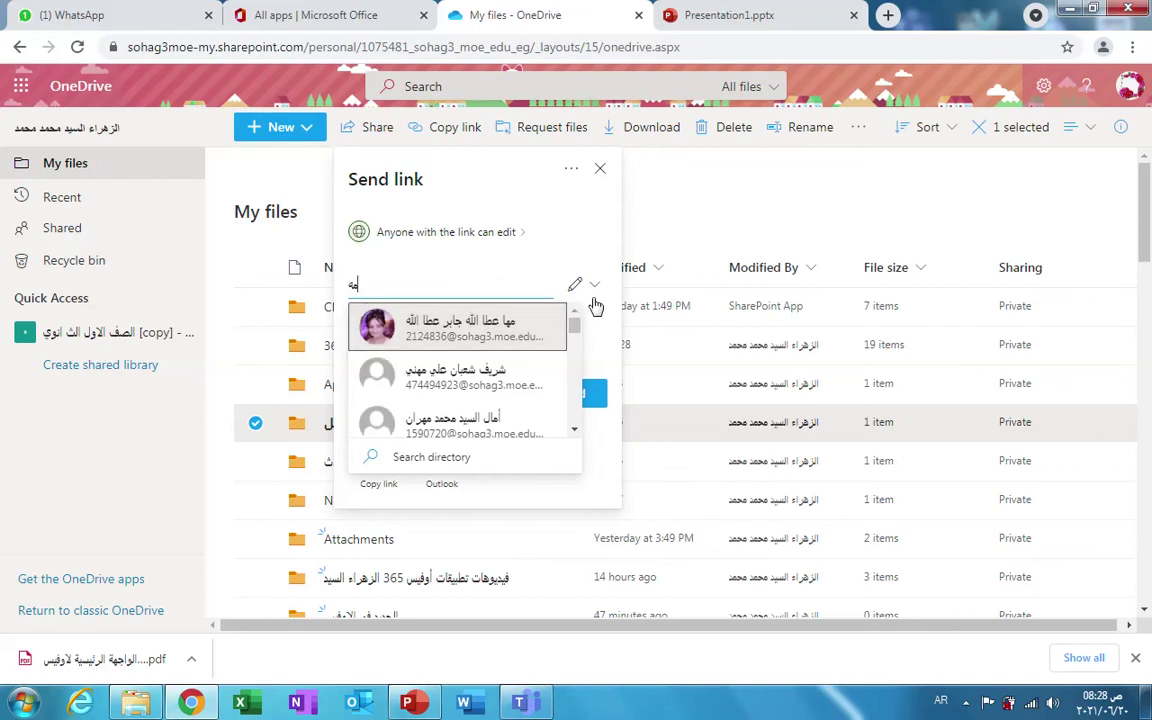
pyautogui.click(594, 304)
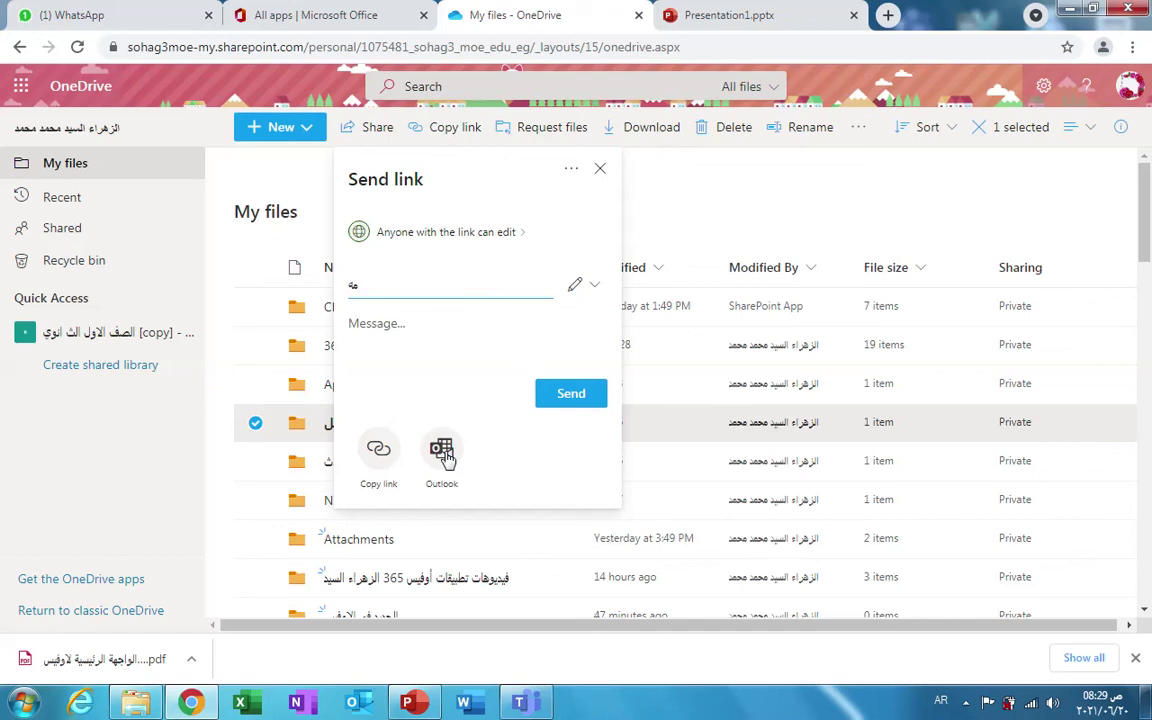
pyautogui.click(600, 172)
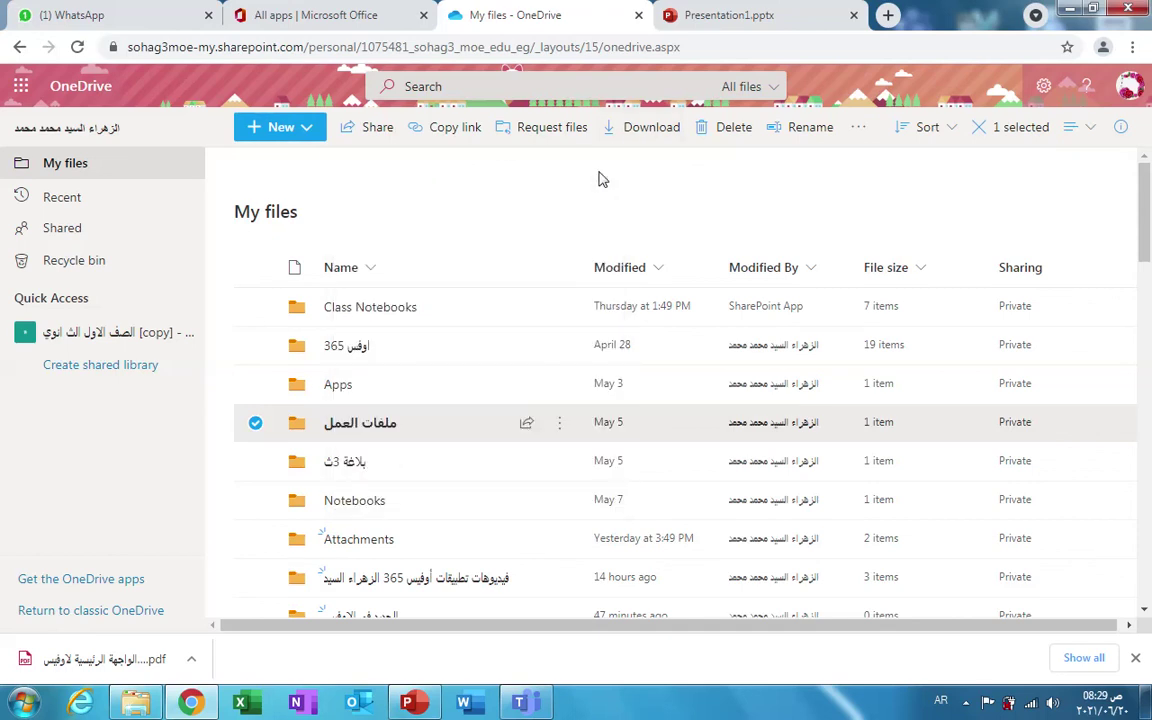
pyautogui.click(374, 131)
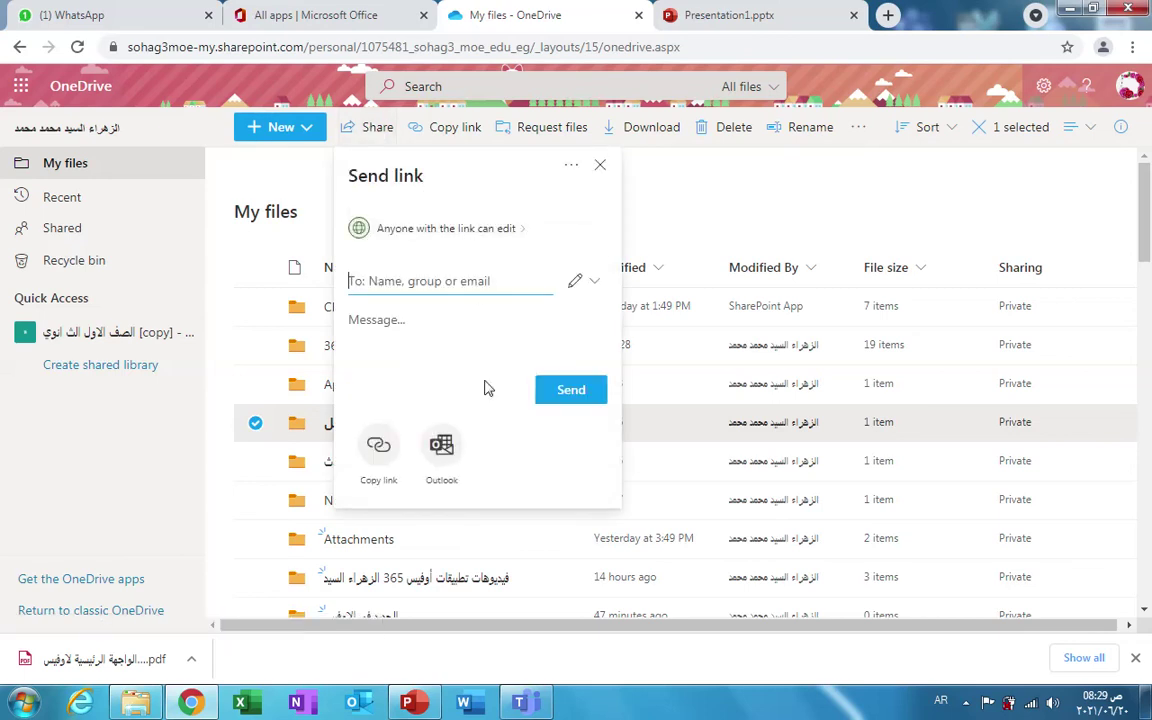
pyautogui.click(604, 168)
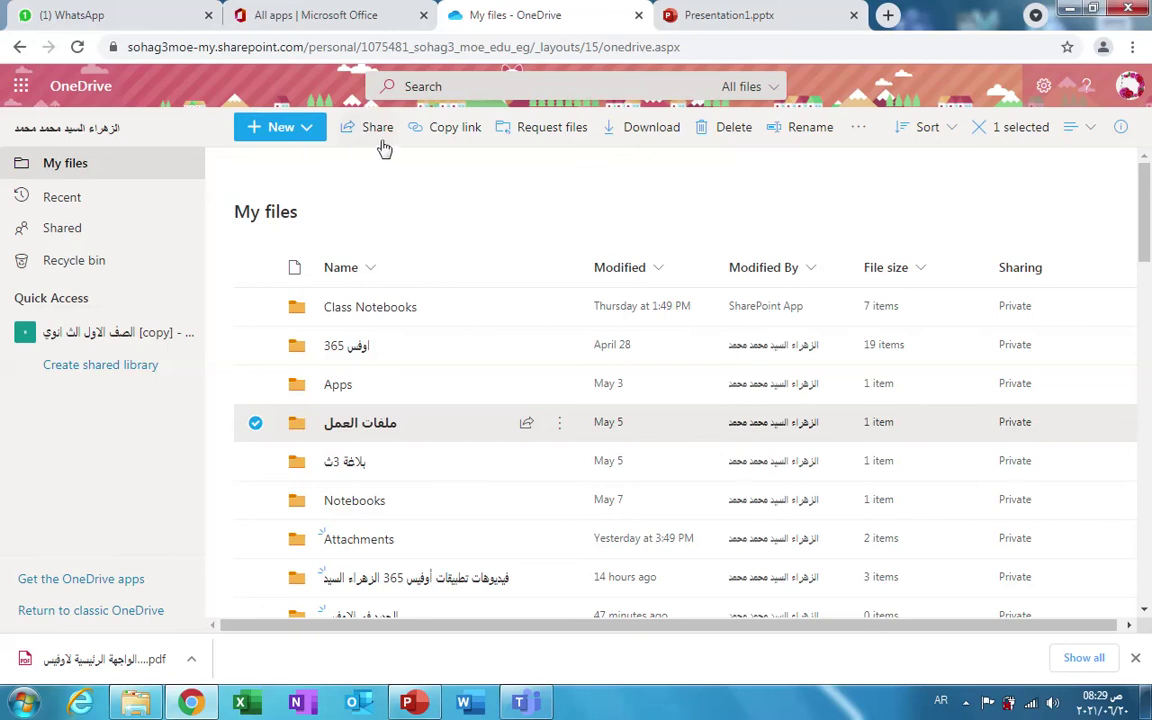
# Step: Copy the sharing link of the ملفات العمل folder, check its link settings without changing them, and close the dialog
pyautogui.click(455, 127)
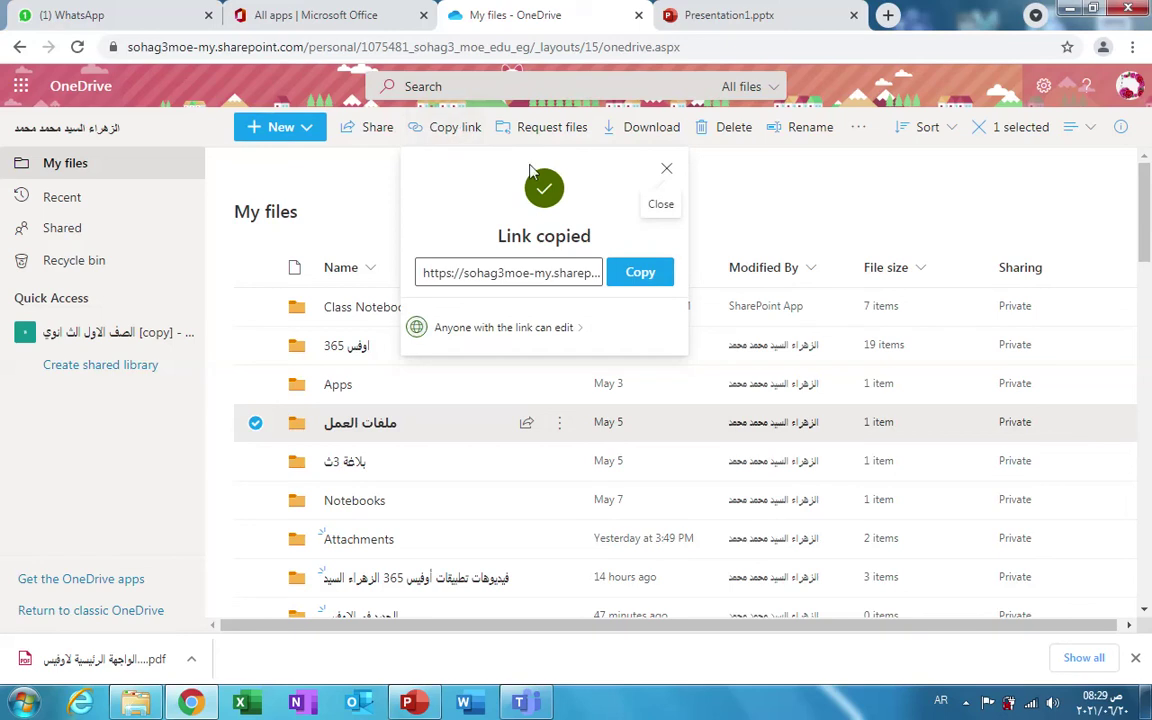
pyautogui.click(544, 336)
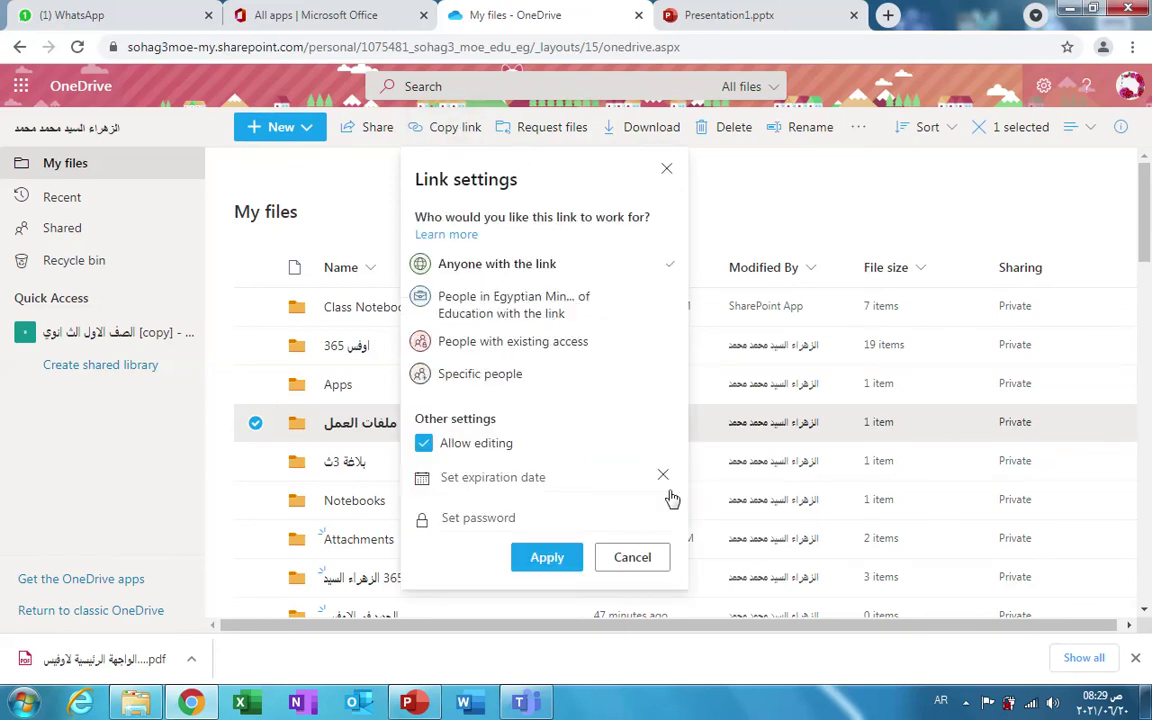
pyautogui.click(632, 558)
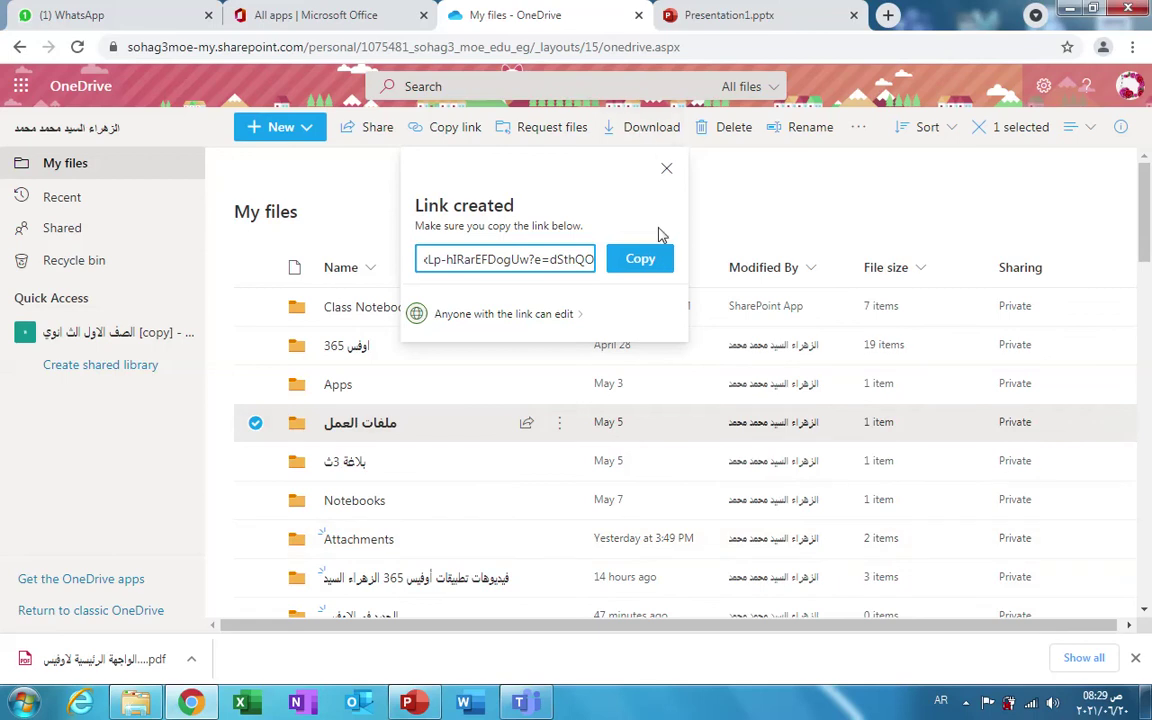
pyautogui.click(666, 170)
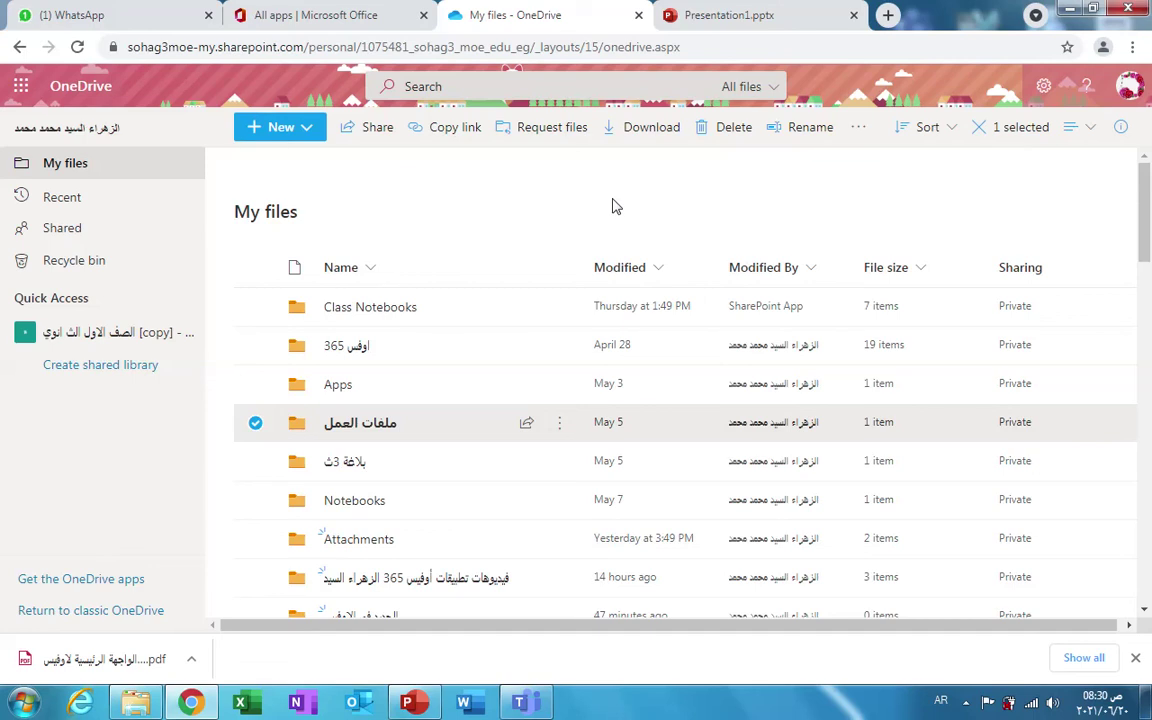
pyautogui.moveTo(641, 20)
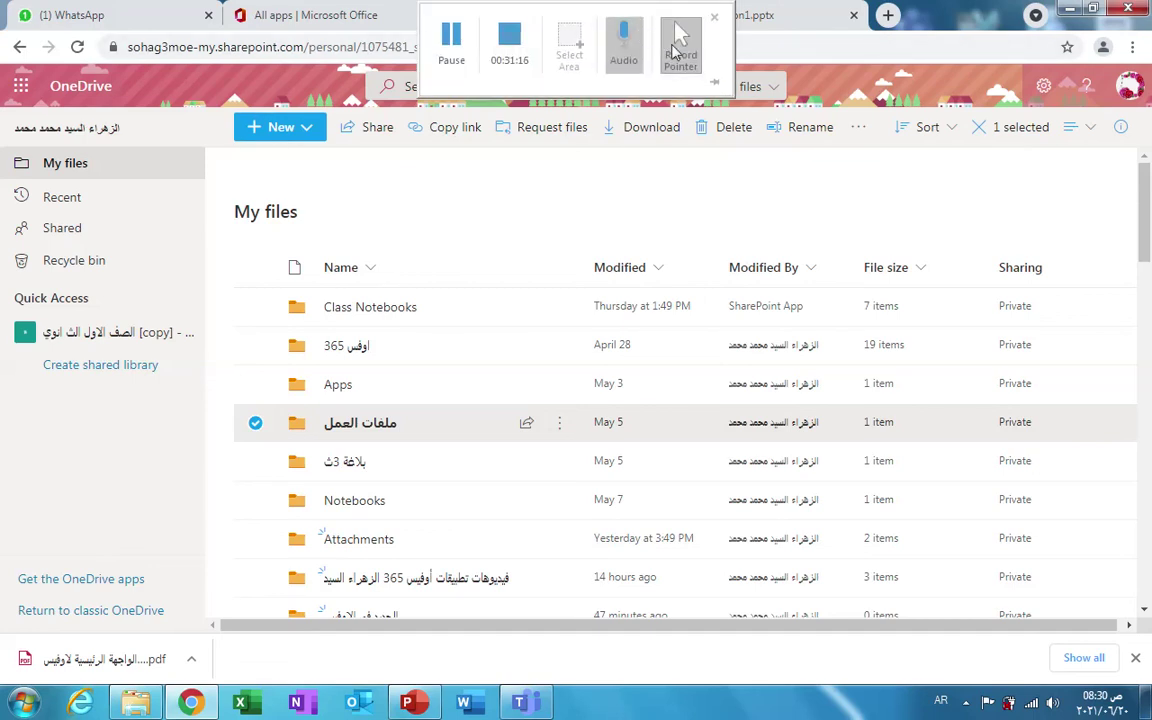